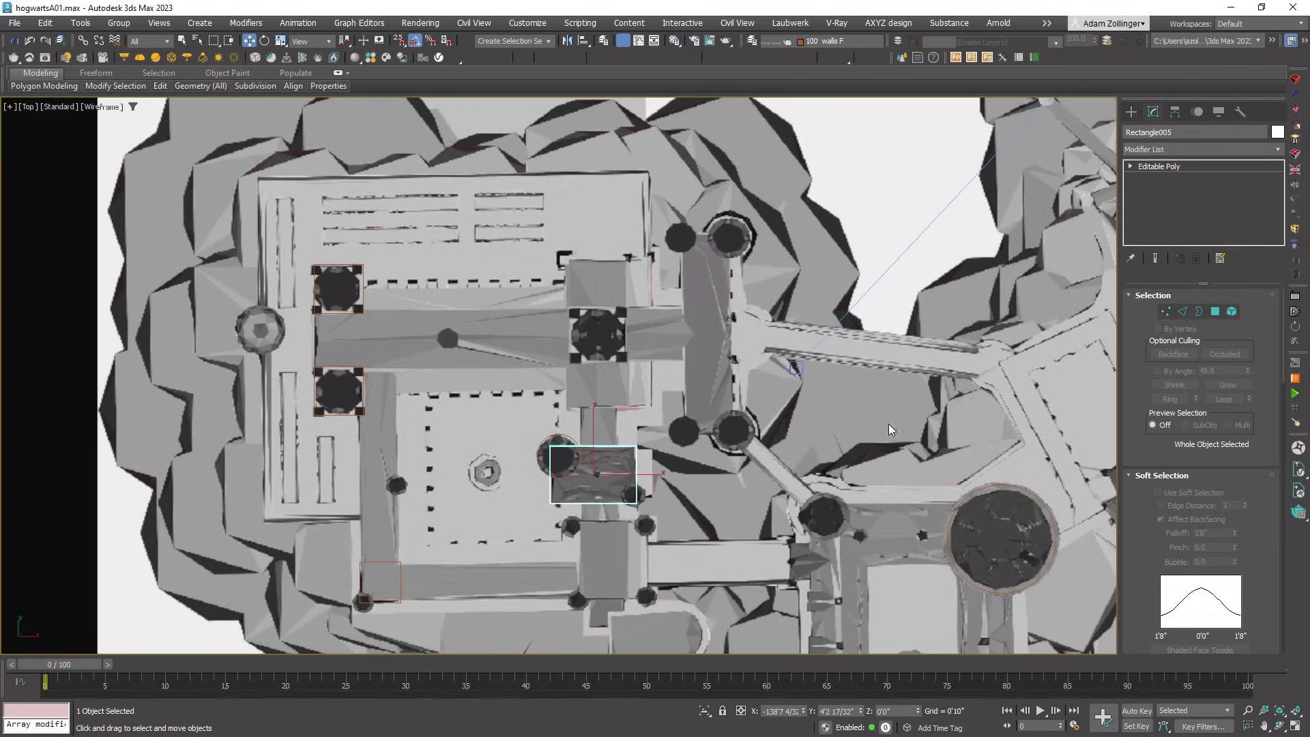
Draw a rectangle over the bridge in the plan image, convert it to Editable Poly, and rotate it to the bridge's angle
left_click(1131, 112)
left_click(1238, 220)
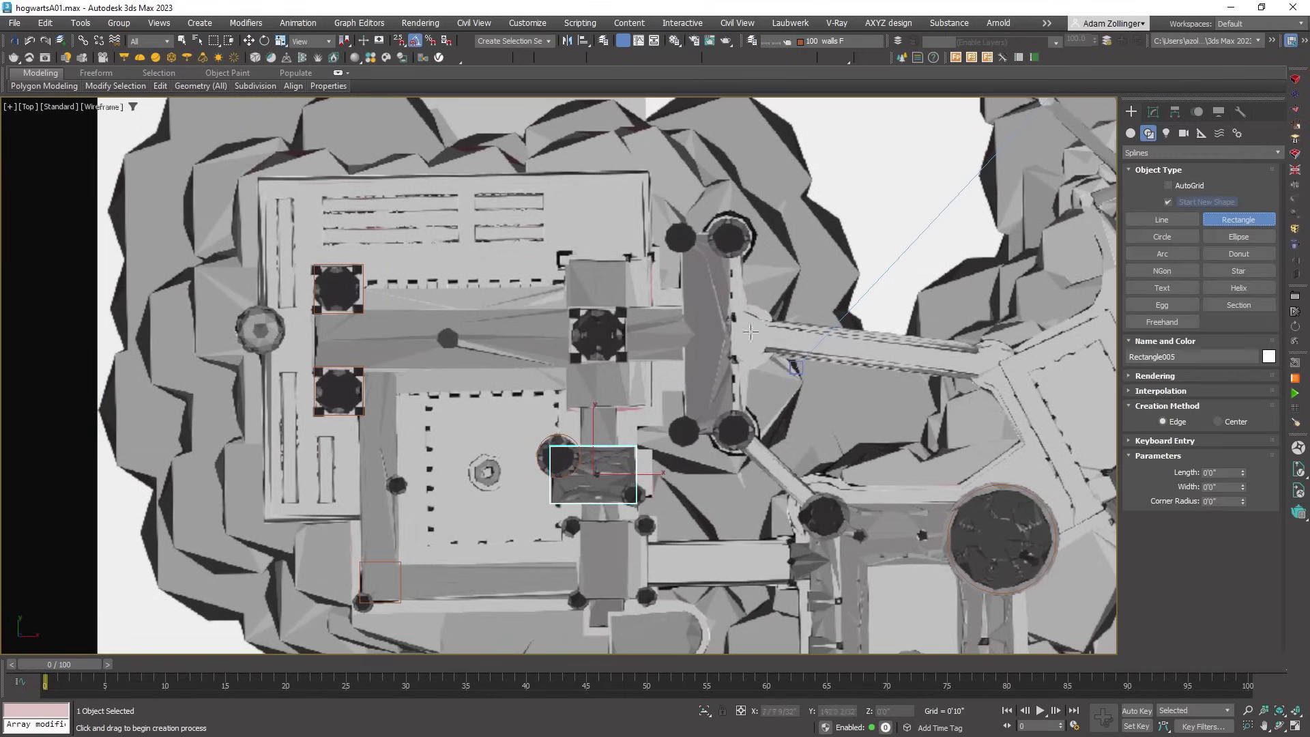
right_click(976, 346)
right_click(974, 343)
mouse_move(1038, 477)
left_click(1136, 496)
scroll(875, 328, "up", 3)
key("e")
key("space")
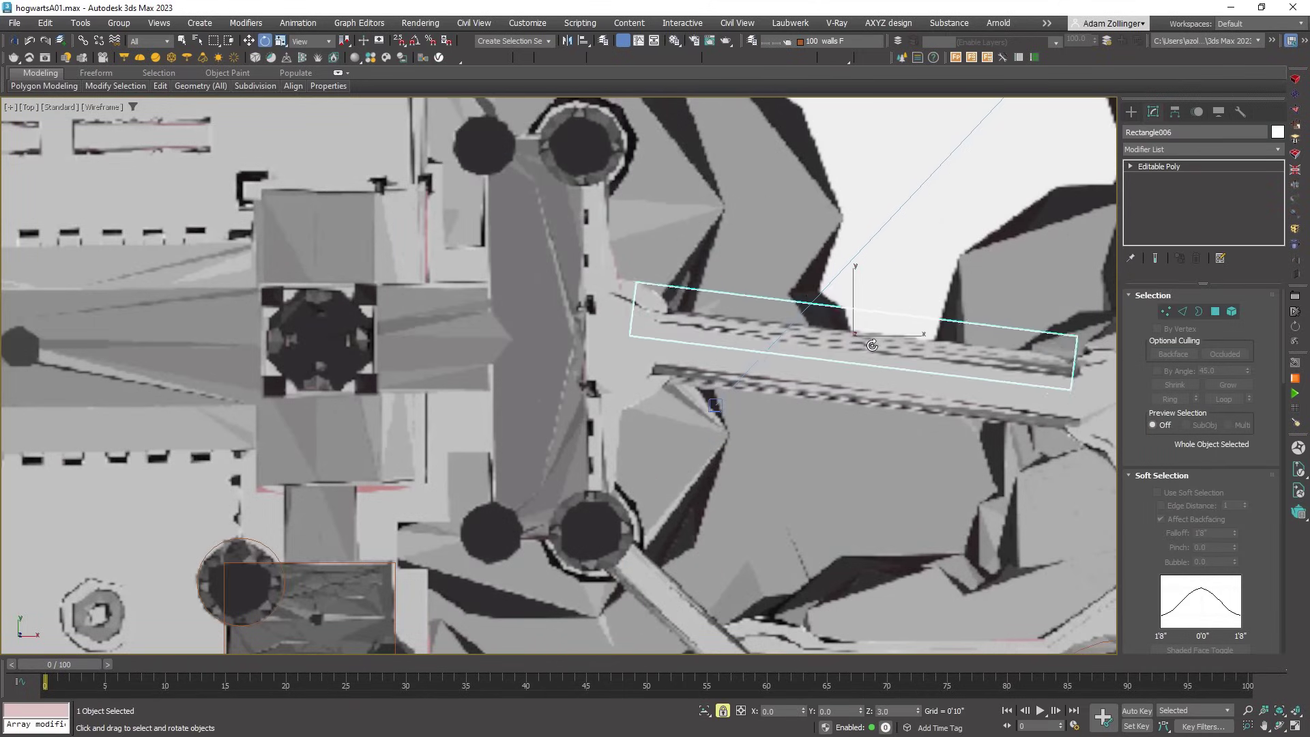
Extrude the bridge rectangle's polygon upward into a thin solid slab
key("w")
scroll(851, 368, "down", 5)
mouse_move(860, 410)
middle_mouse_down("alt")
mouse_move(894, 437)
mouse_move(963, 414)
mouse_move(942, 365)
middle_mouse_up("alt")
key("F3")
scroll(964, 409, "up", 4)
left_click(1214, 312)
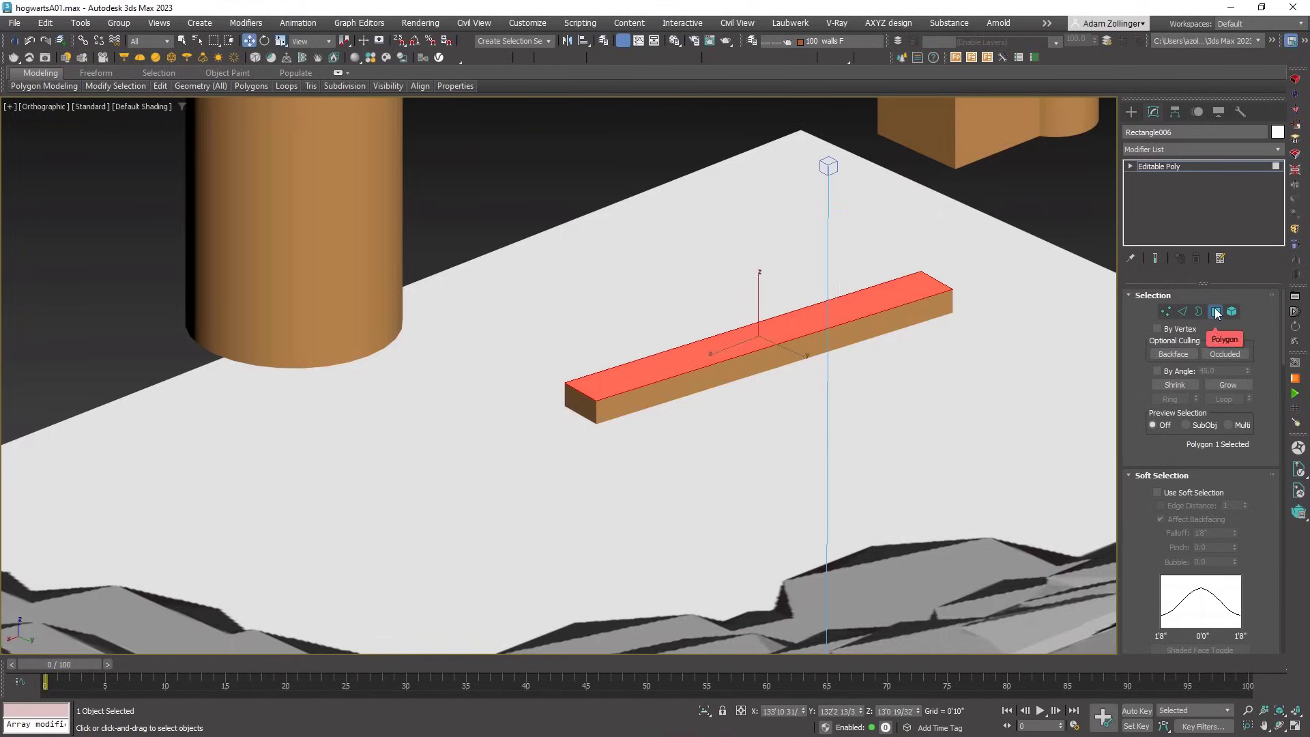
left_click(1215, 312)
Lower the bridge slab with vertex snap so its top face lines up with the bases of the towers
middle_click_drag(845, 382, 880, 300, "alt")
scroll(877, 293, "down", 2)
key("s")
key("space")
left_click_drag(876, 281, 876, 302)
scroll(865, 313, "down", 4)
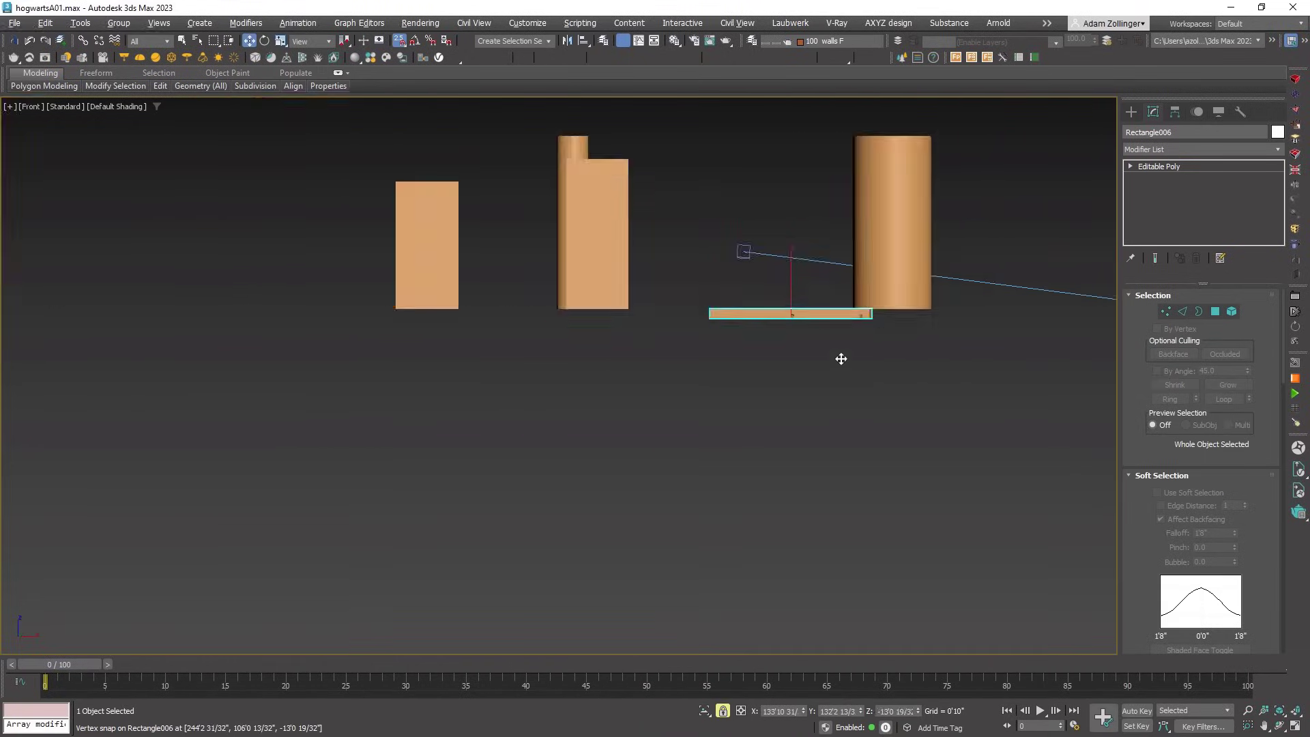
middle_click_drag(840, 359, 880, 403, "alt")
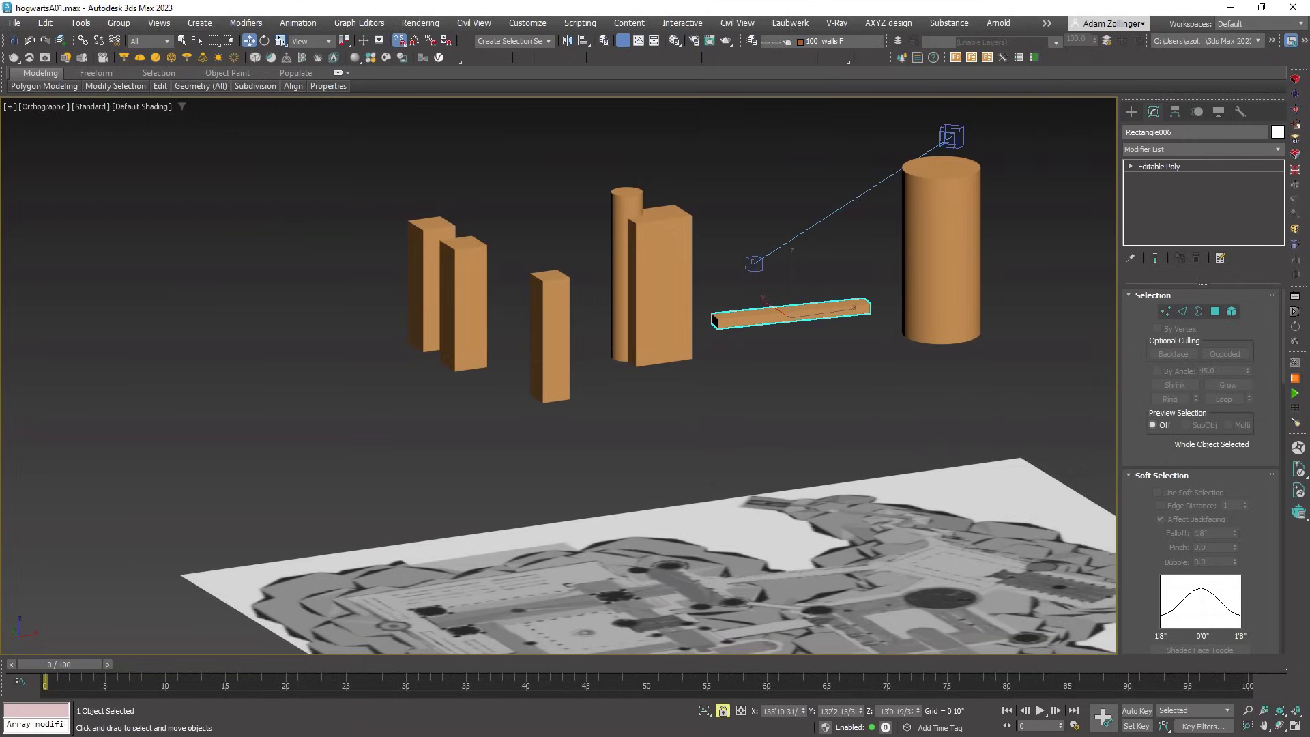
scroll(813, 337, "up", 4)
left_click_drag(1186, 438, 1186, 93)
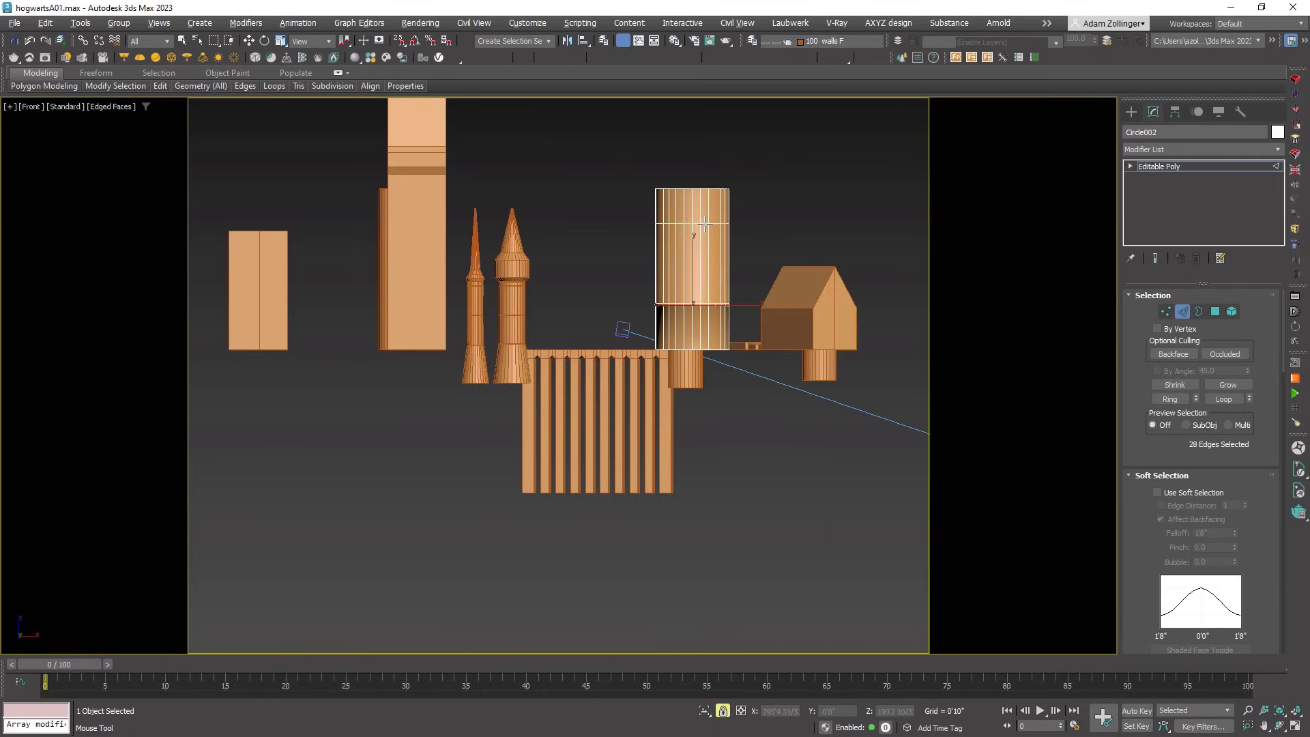
Region-select the upper part of the large round tower's edges
left_click_drag(441, 142, 802, 257)
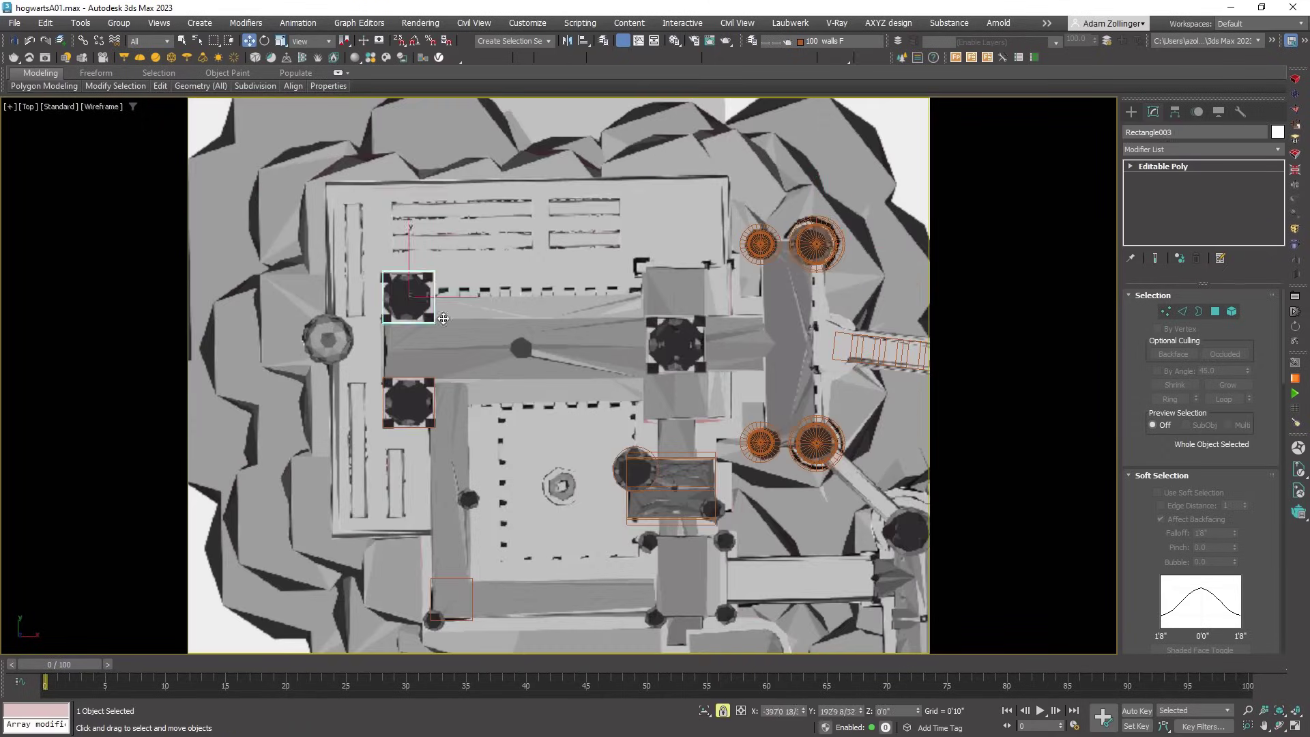
Shape the square tower over the central footprint by adjusting the top polygons of its narrower upper tier
left_click(676, 348)
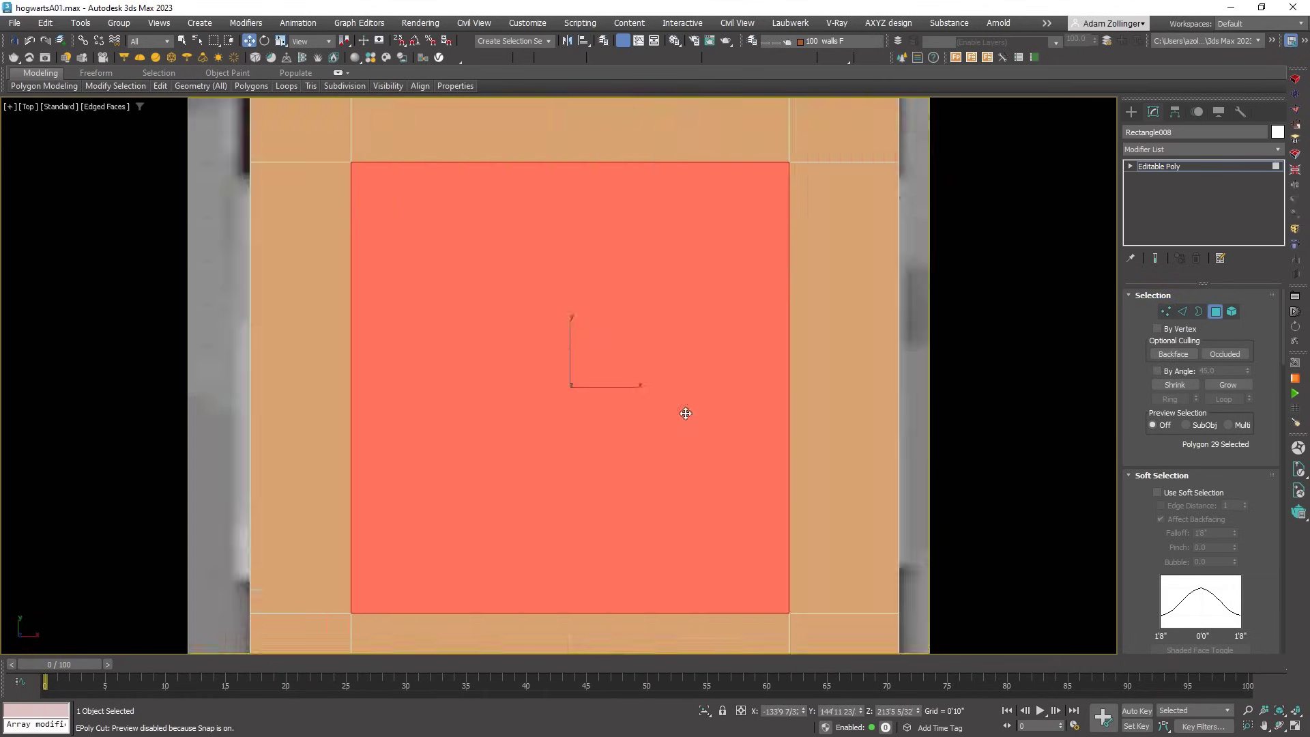
scroll(684, 413, "down", 5)
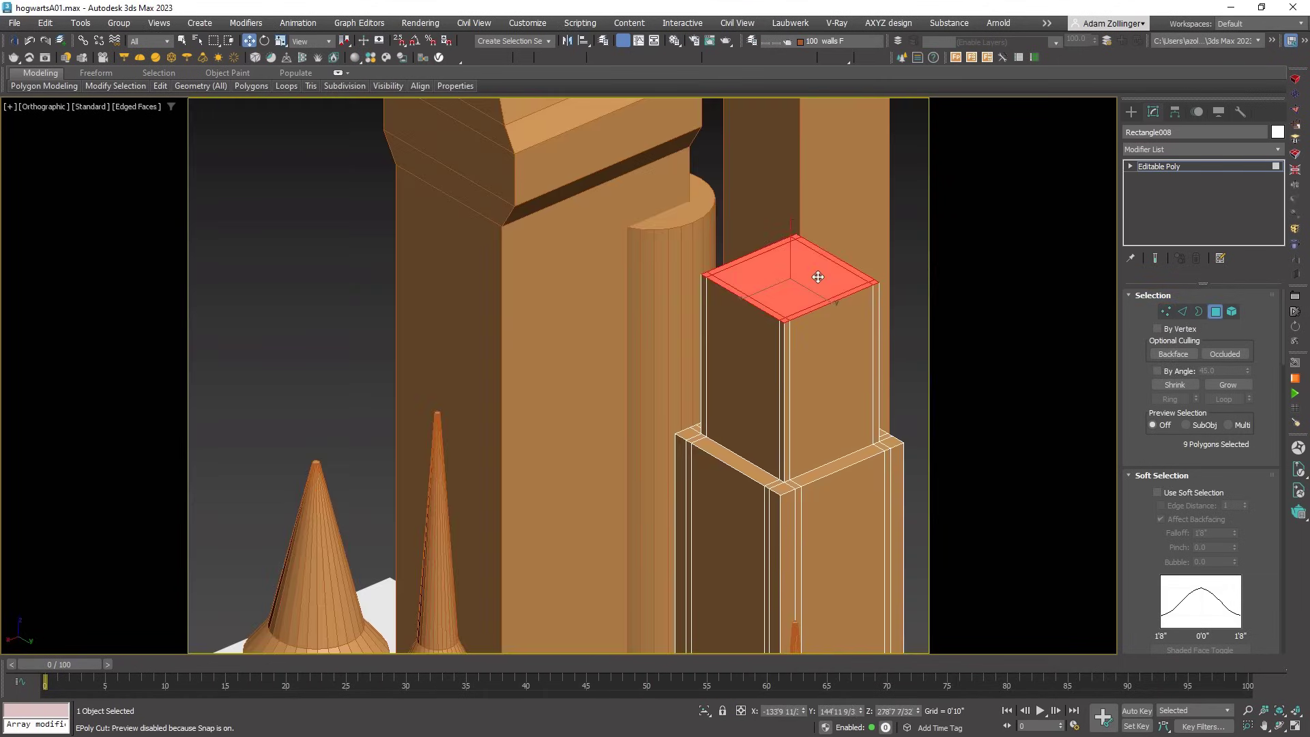
left_click_drag(819, 277, 778, 397)
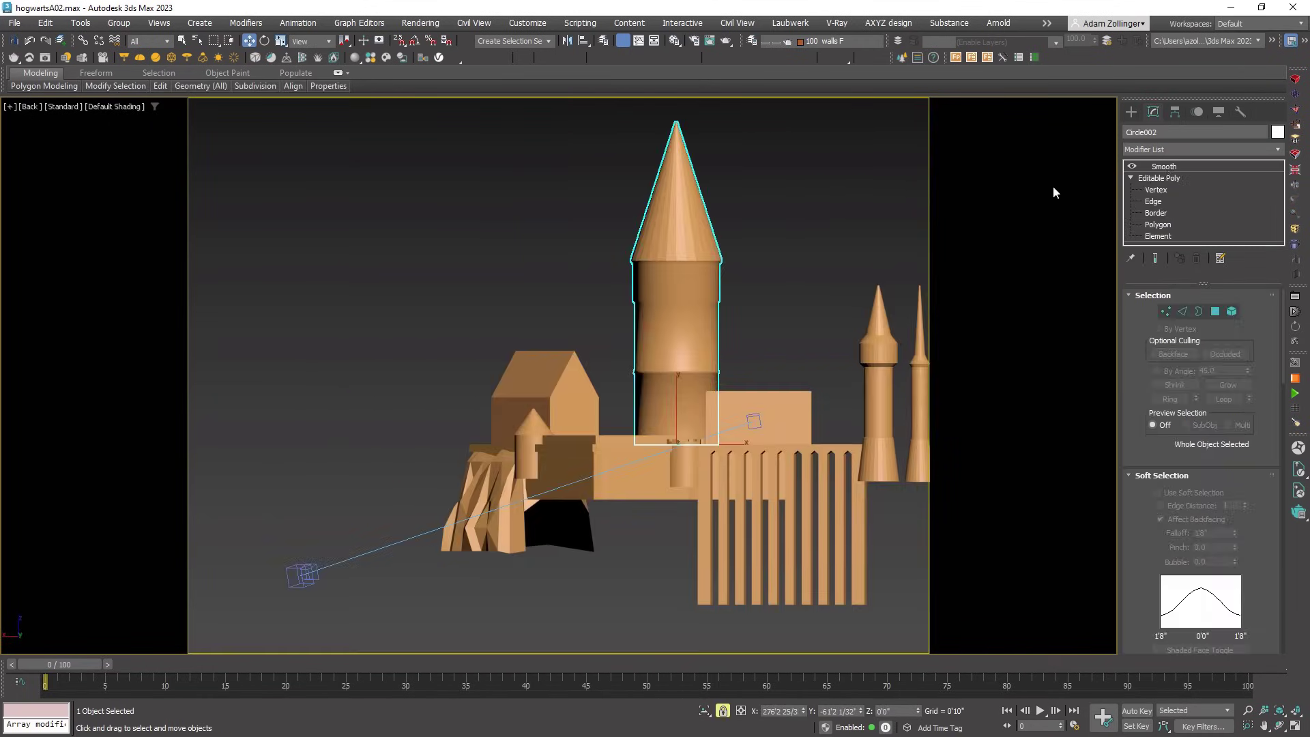
Cut an arched opening into the wall block beside the large round tower and shape its curve with vertices
right_click(751, 412)
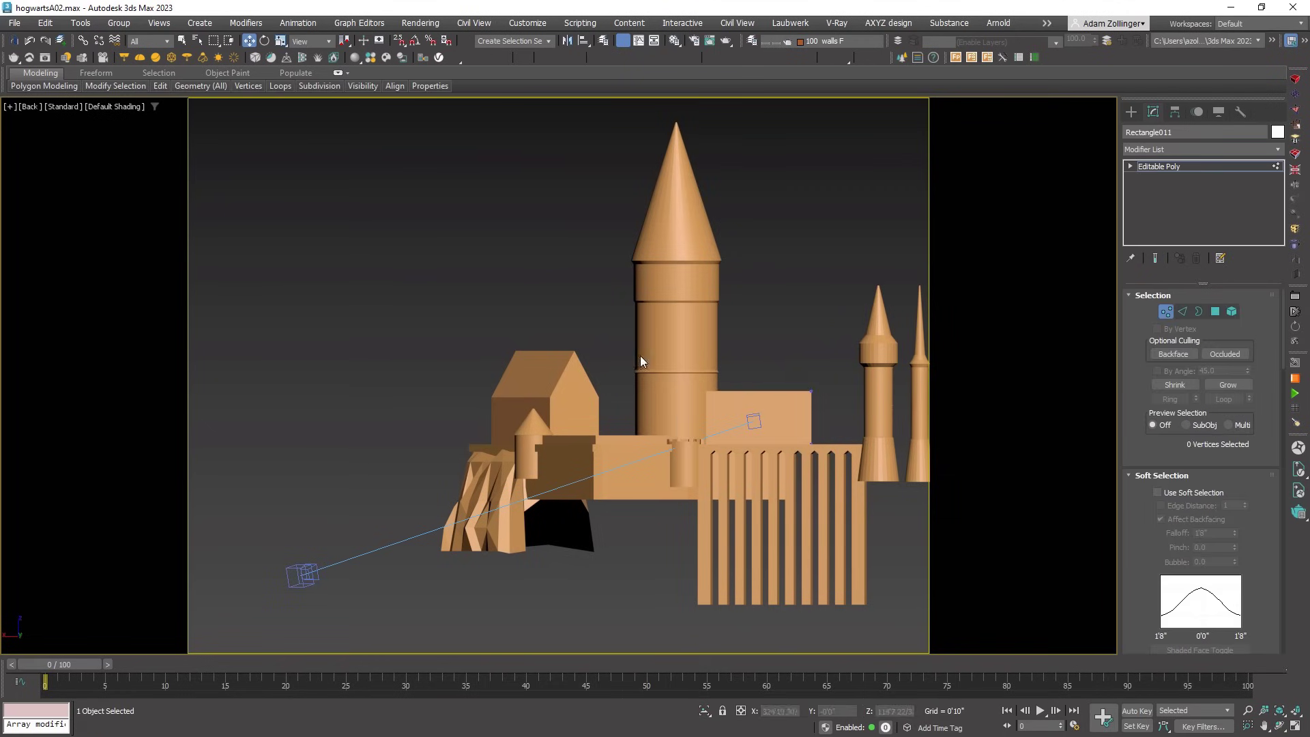
key("c")
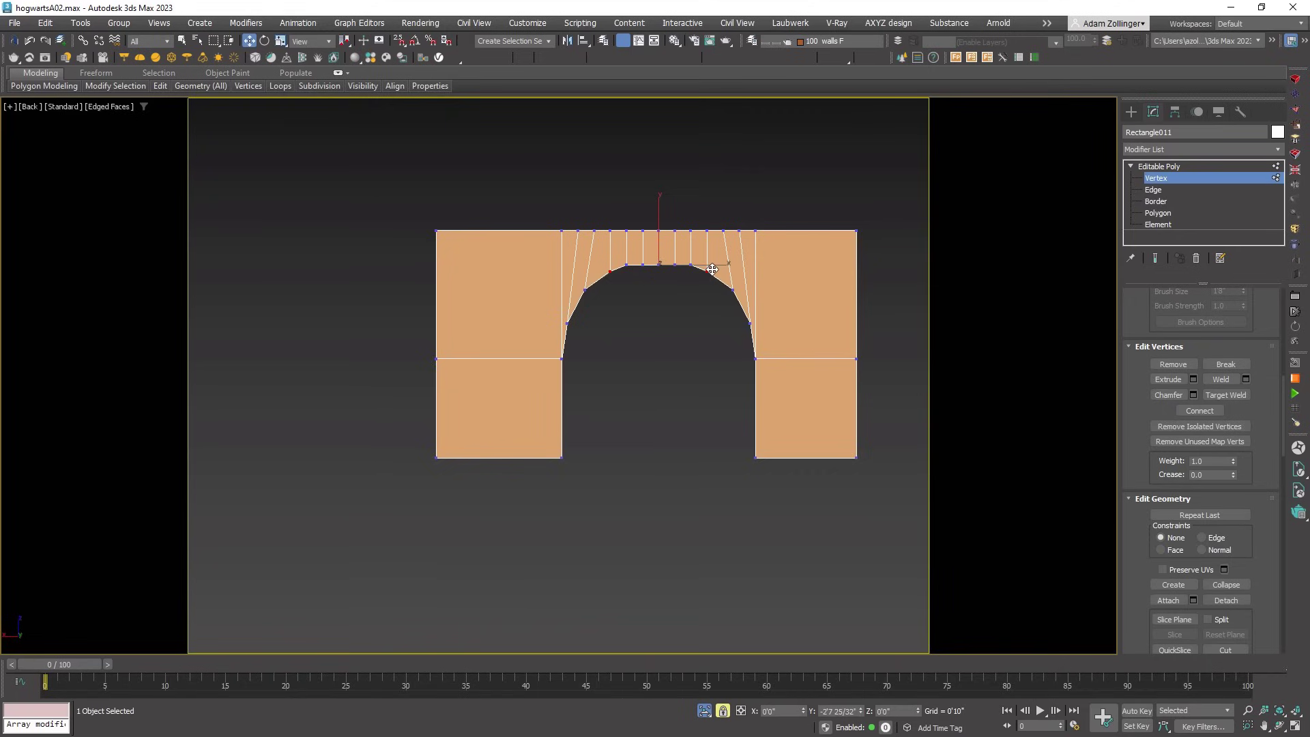
scroll(658, 265, "up", 3)
scroll(737, 346, "down", 5)
Widen the top vertices of the round tower attached to the square keep into a projecting collar
key("r")
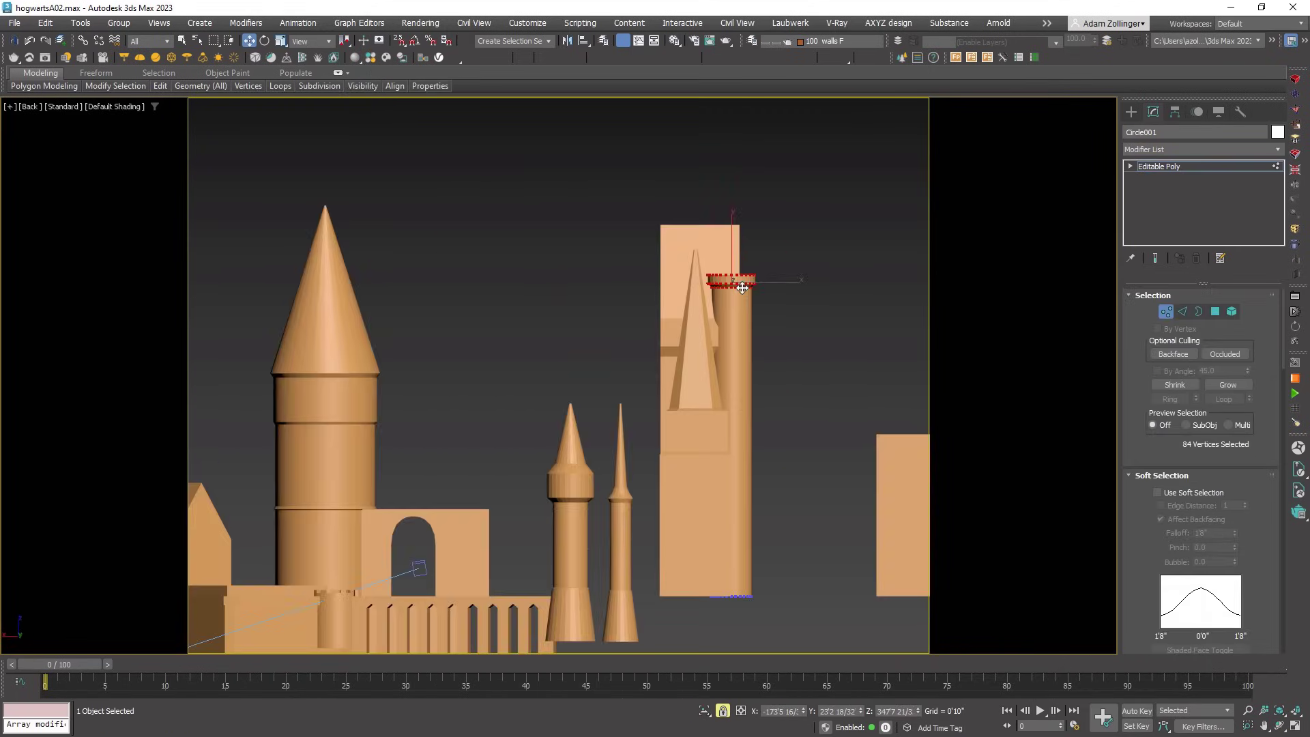
scroll(740, 283, "up", 5)
scroll(762, 293, "up", 3)
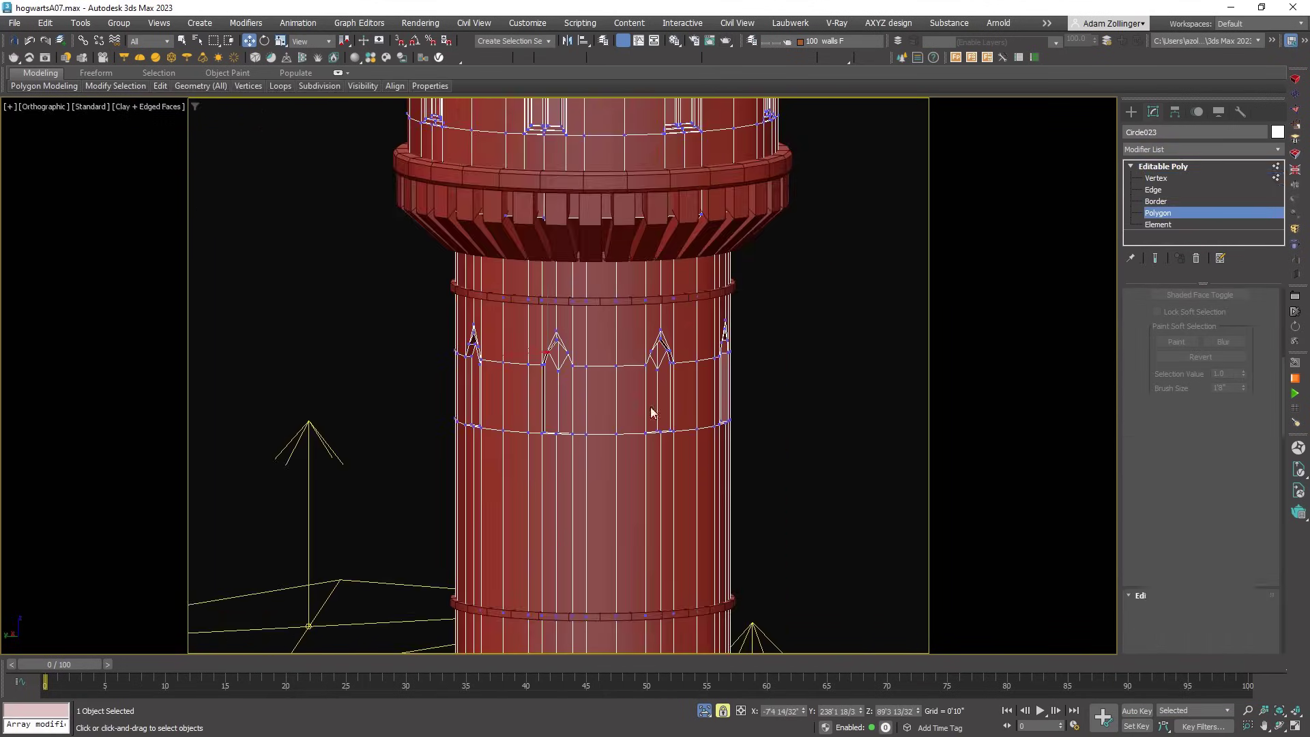
Select the tall pane polygons of the round tower's pointed windows and inset them by 0'6 25/32"
scroll(651, 412, "up", 4)
left_click(642, 319)
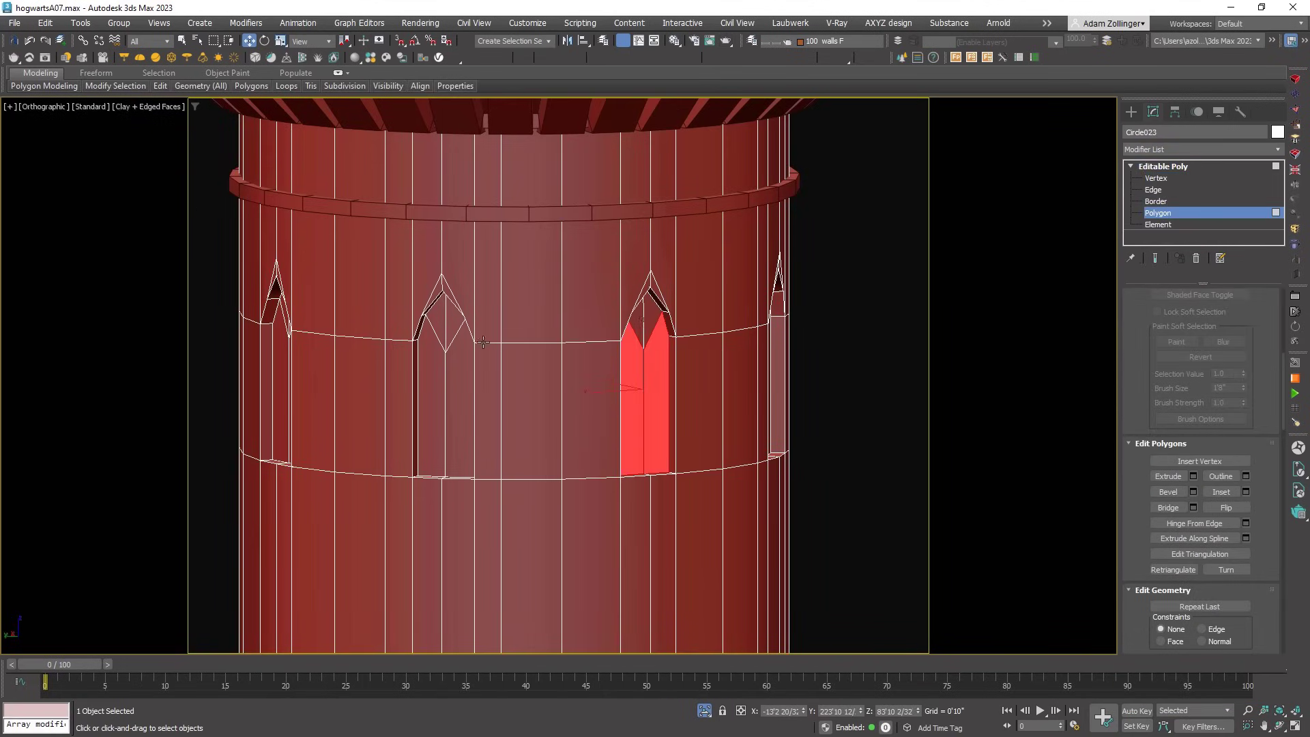
scroll(483, 341, "down", 3)
middle_click_drag(483, 341, 385, 419)
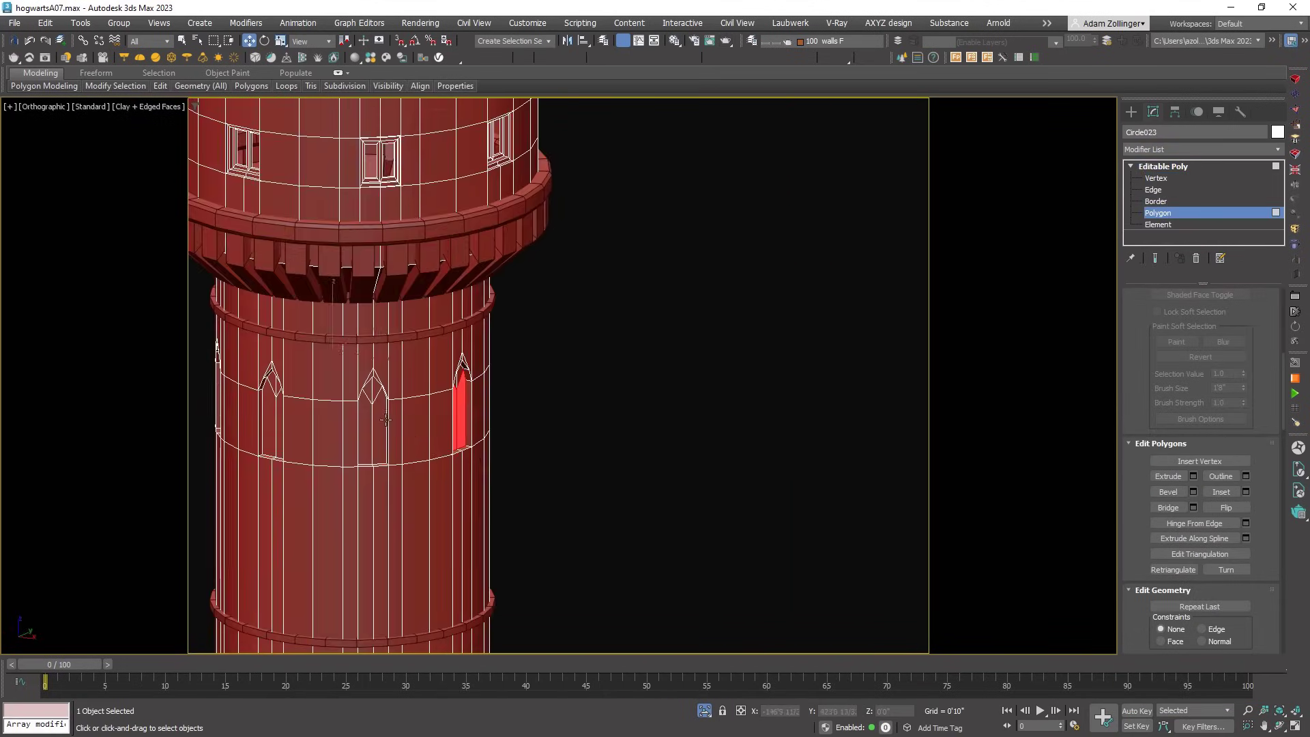
scroll(373, 416, "up", 6)
left_click(1246, 492)
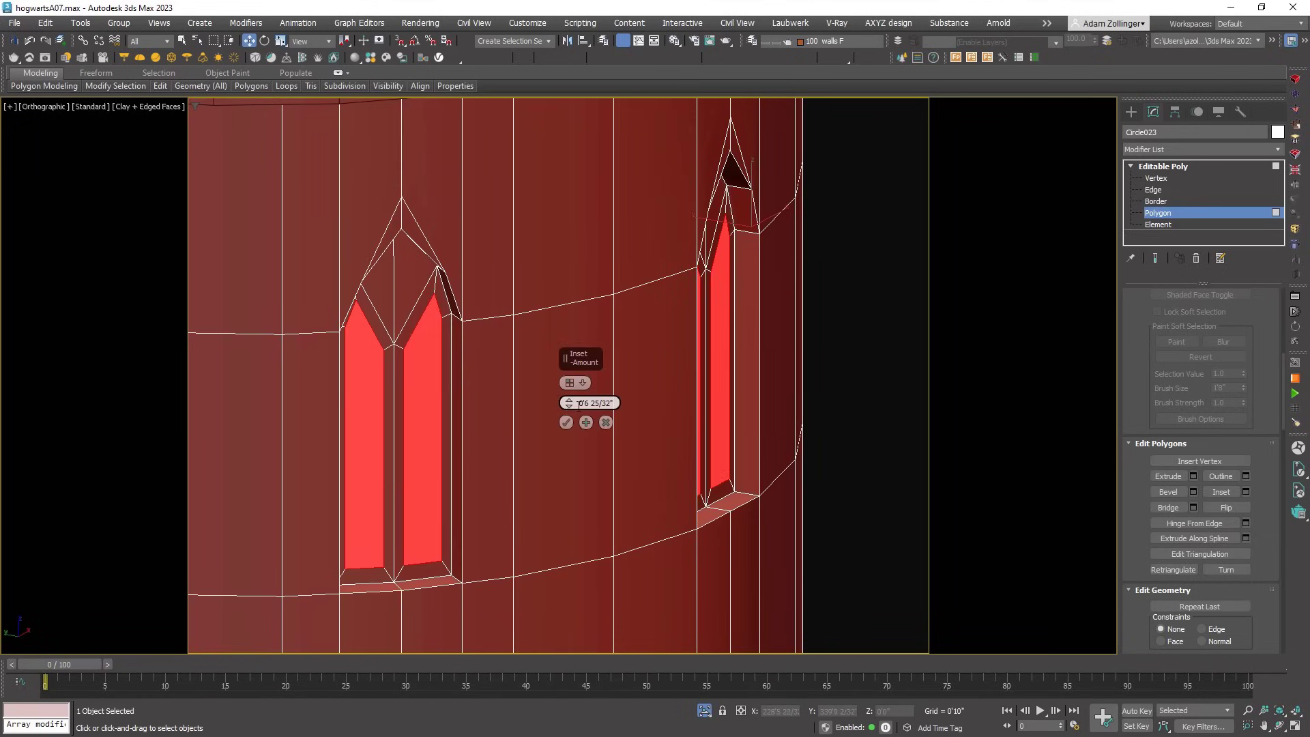
left_click(567, 422)
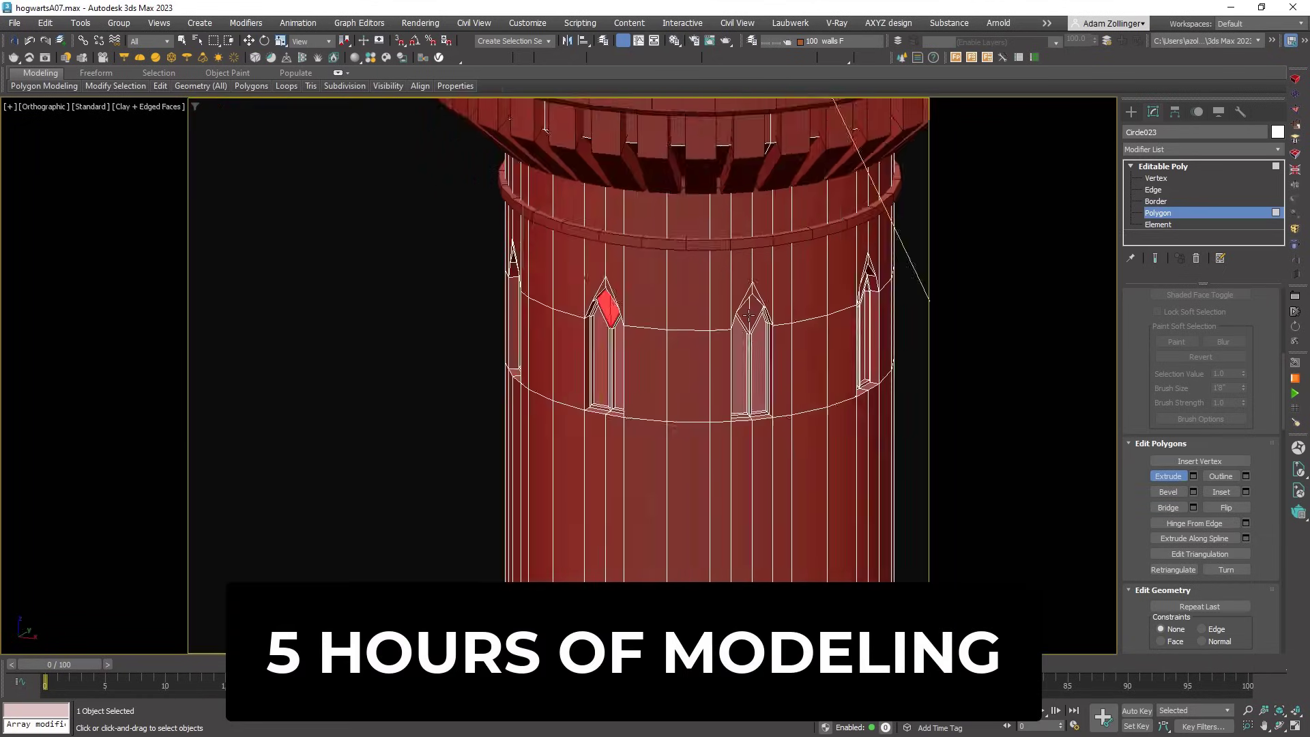
Inset the diamond-shaped polygons above the panes of the round tower's pointed windows
middle_click_drag(748, 315, 599, 345)
scroll(586, 368, "up", 5)
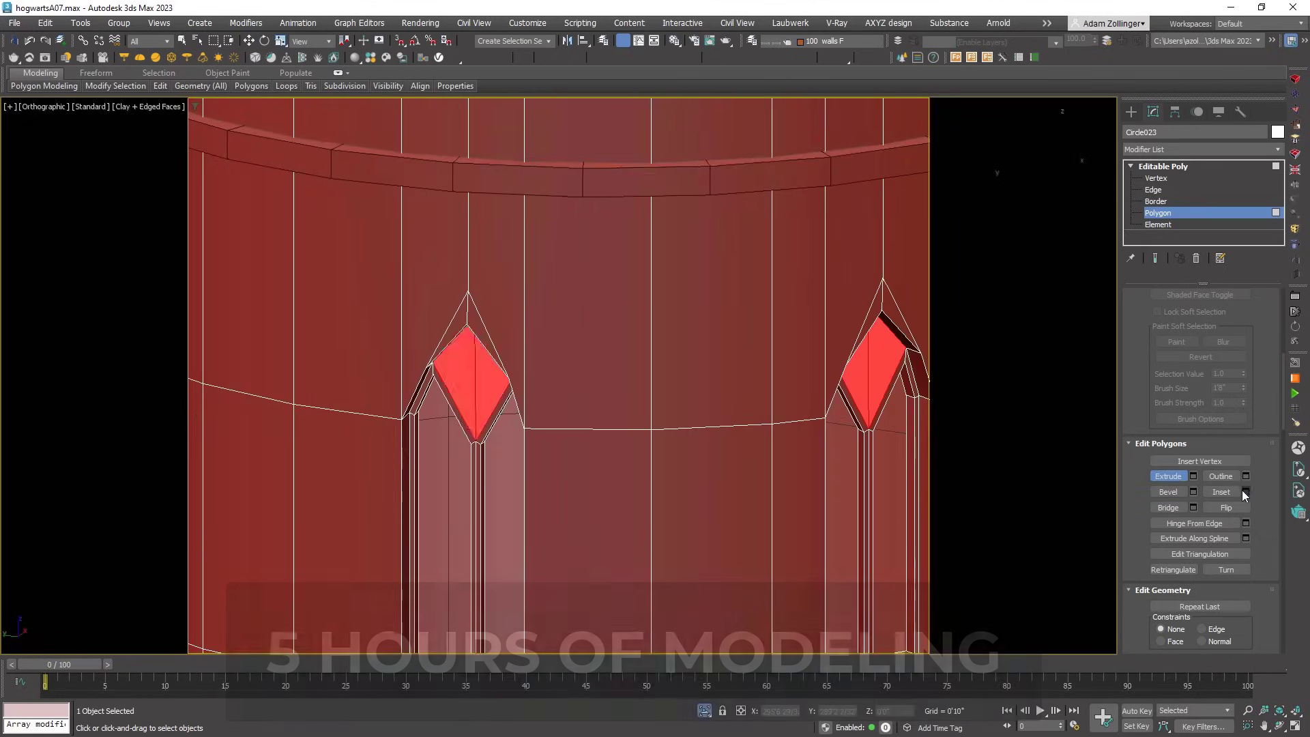
left_click(1246, 492)
left_click(583, 383)
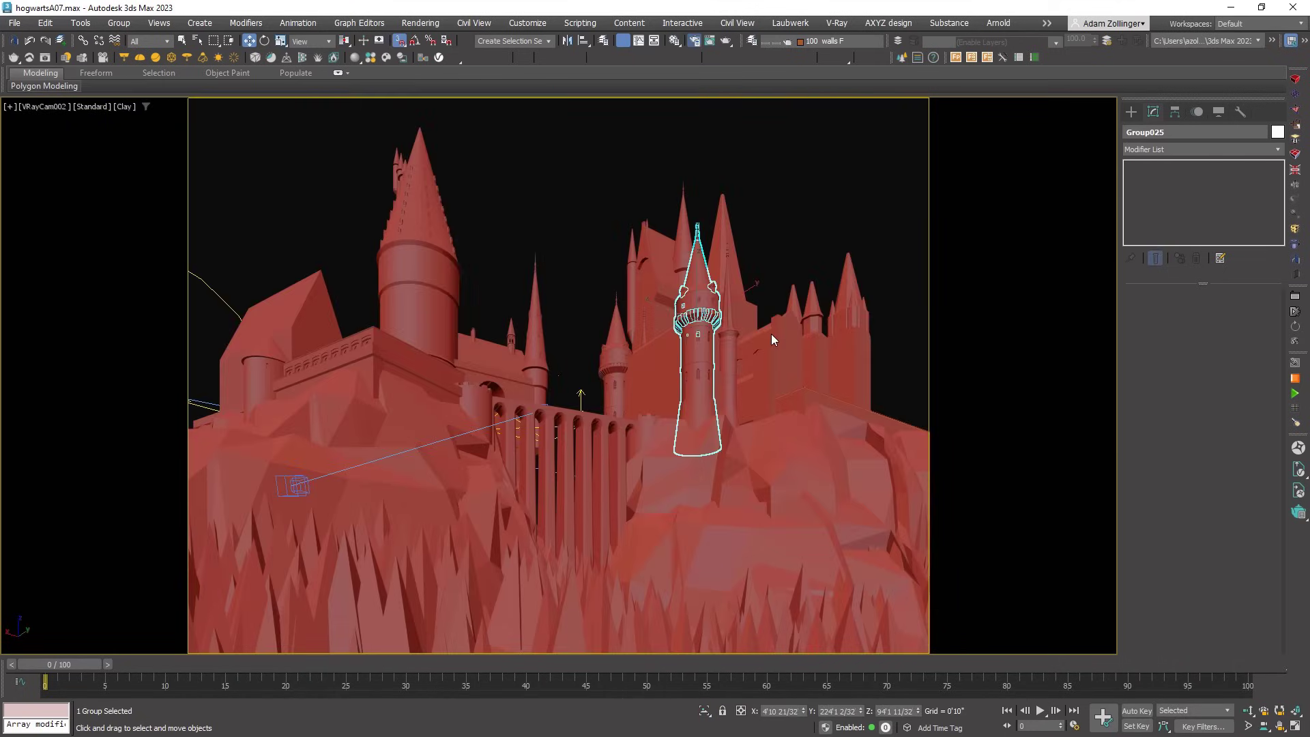
Render the castle through VRayCam002 and inspect the towers and the lit bridge arches up close
key("F10")
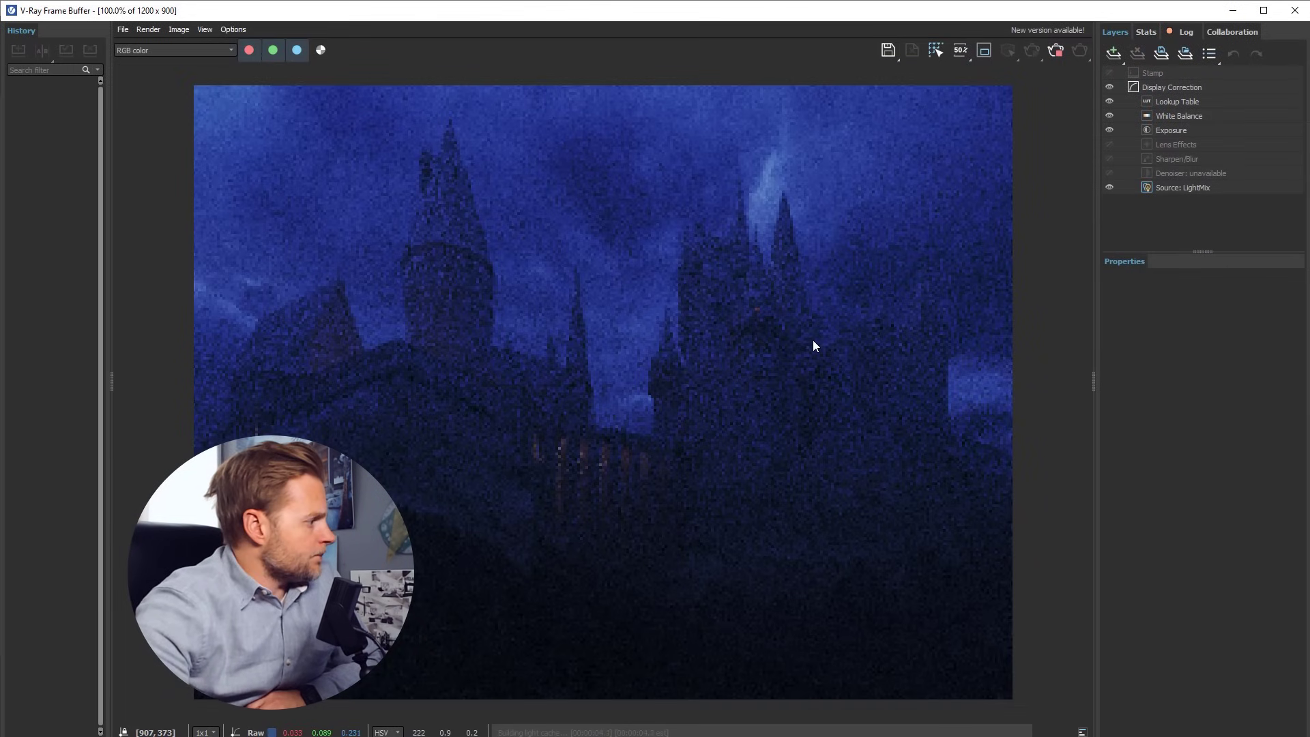
scroll(792, 316, "up", 1)
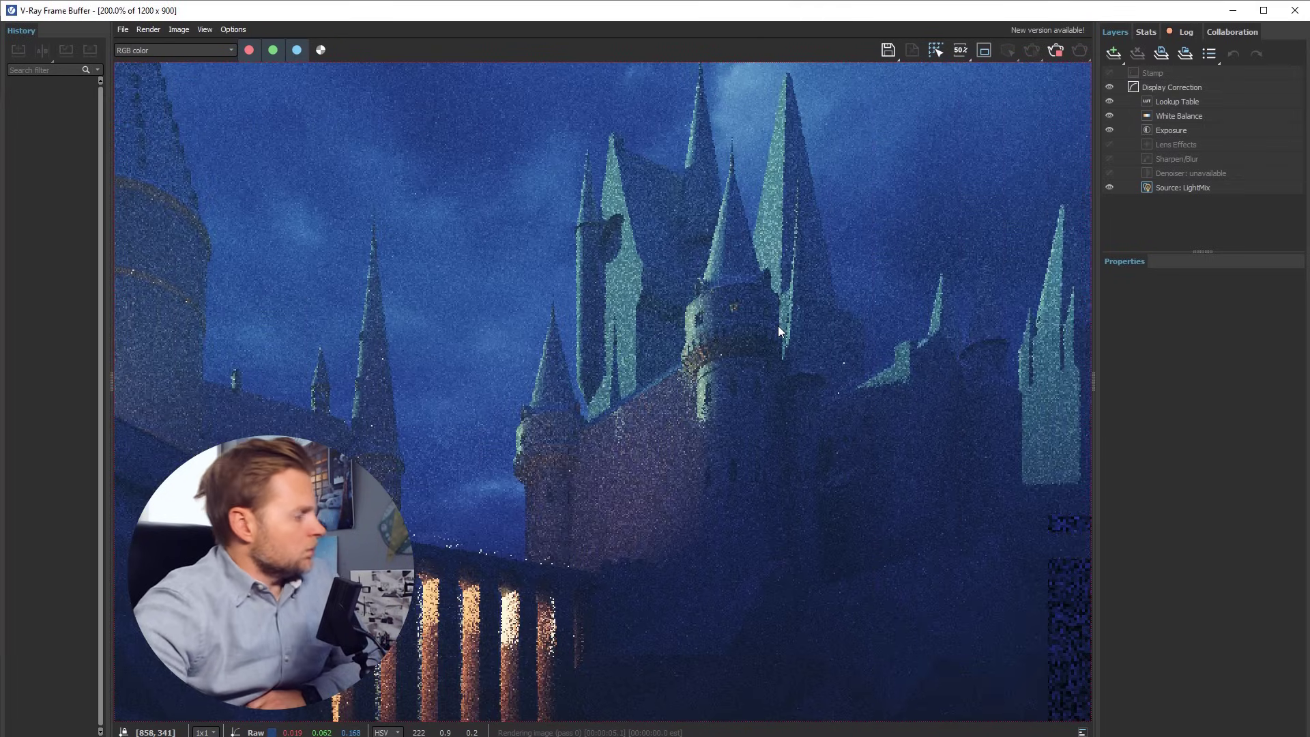
scroll(811, 304, "down", 1)
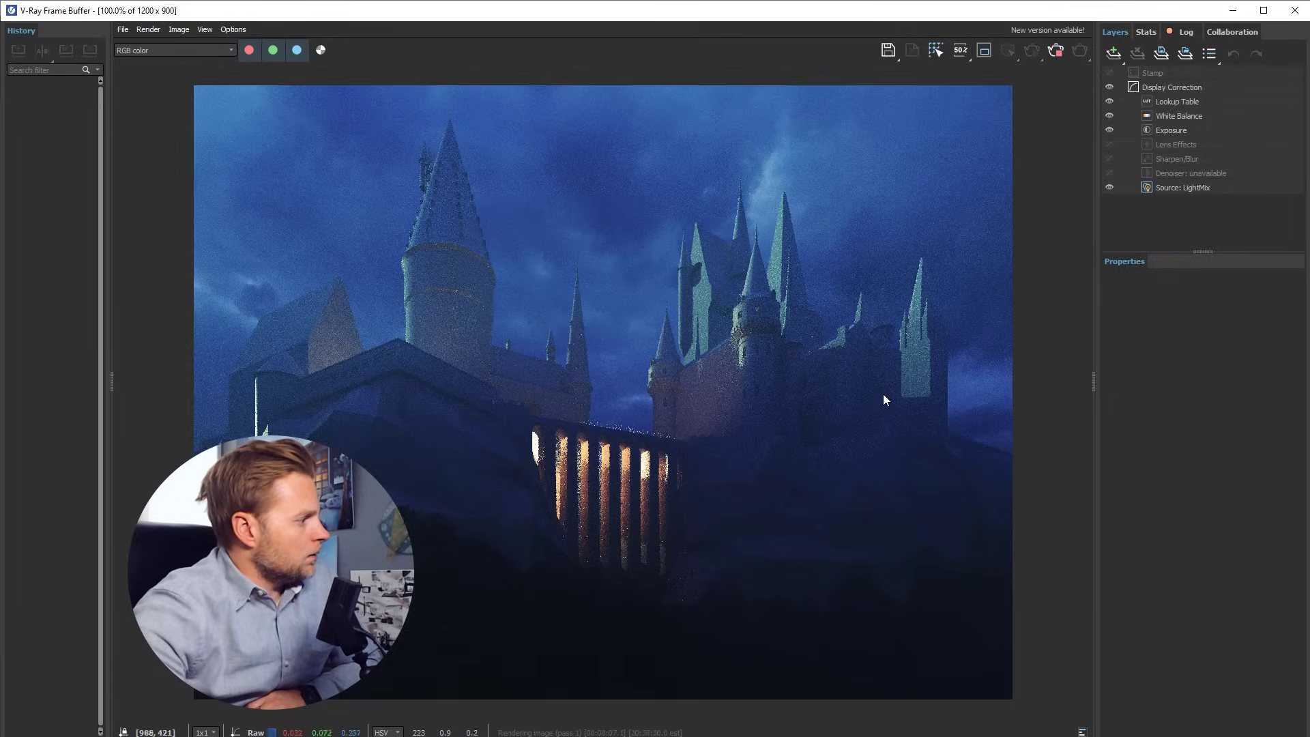
scroll(774, 409, "up", 1)
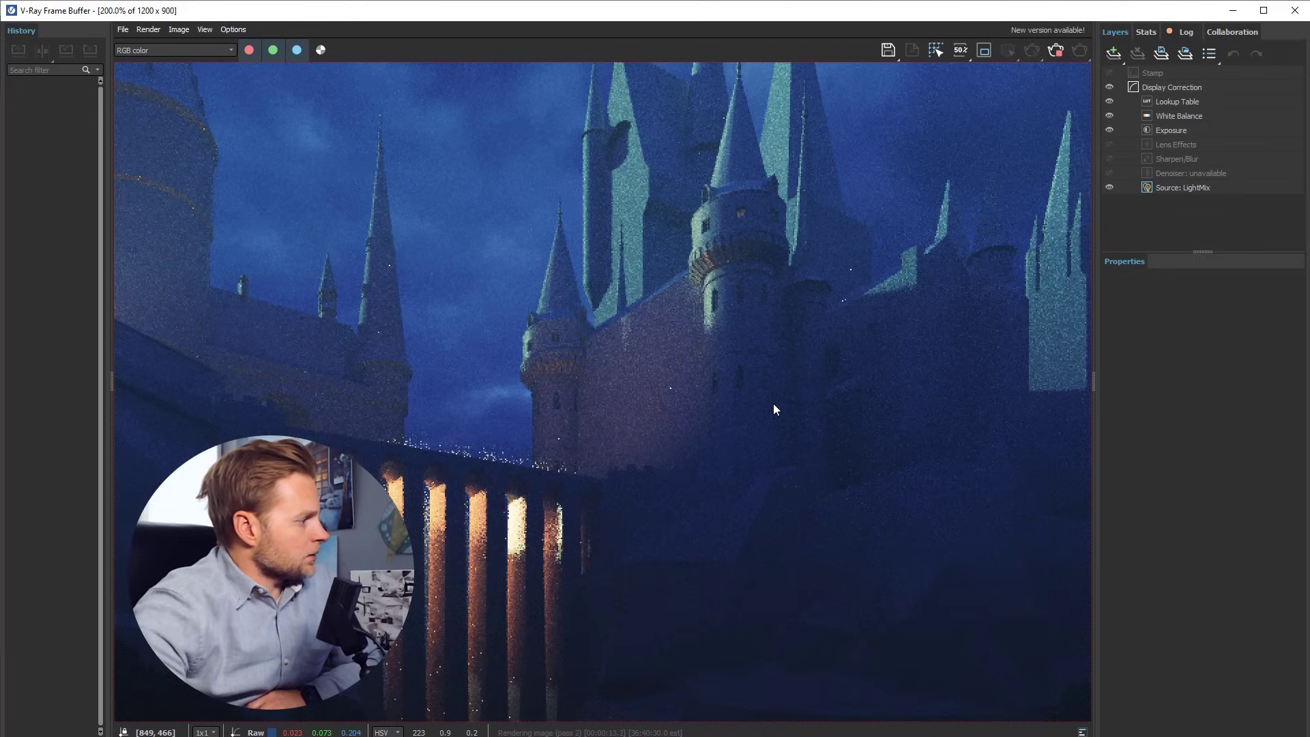
scroll(774, 405, "down", 1)
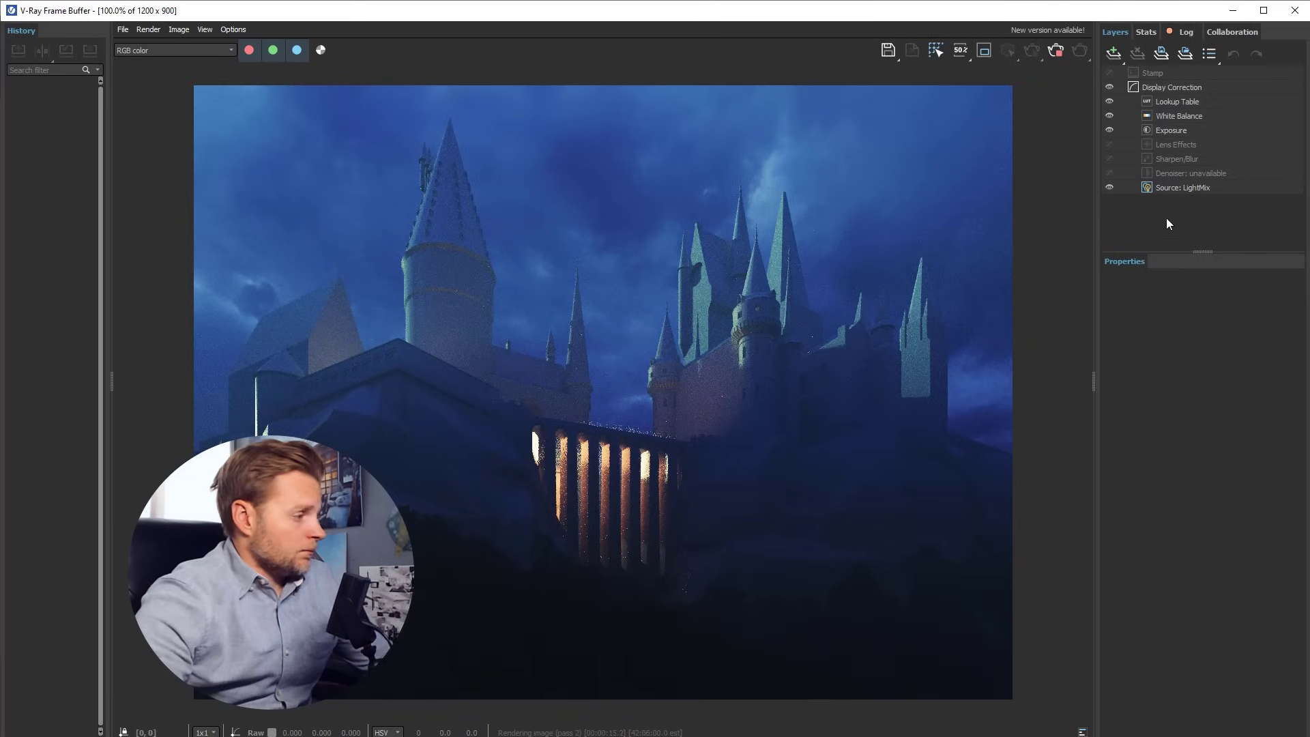
Check VRayLight006 in the LightMix by toggling it, try intensities of 200 and 100, and settle on 30
left_click(1173, 185)
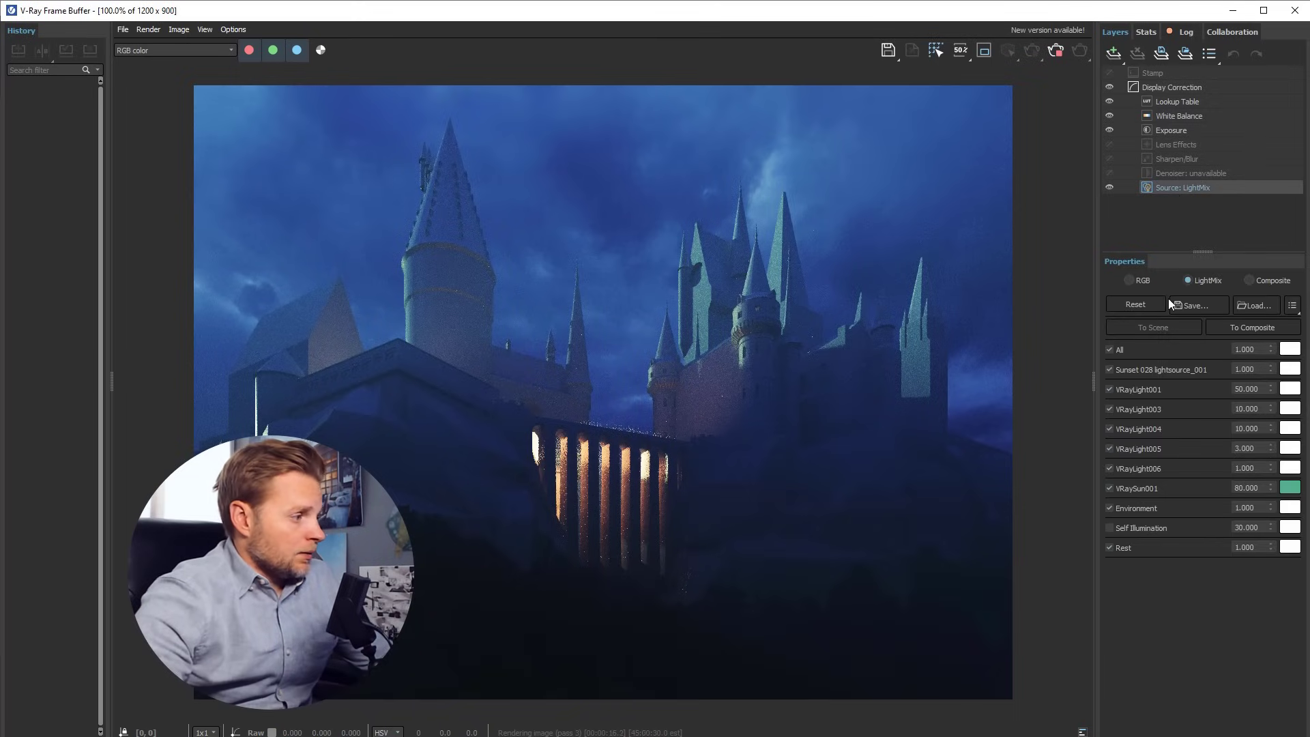
left_click(1110, 469)
left_click(1110, 469)
left_click(1257, 467)
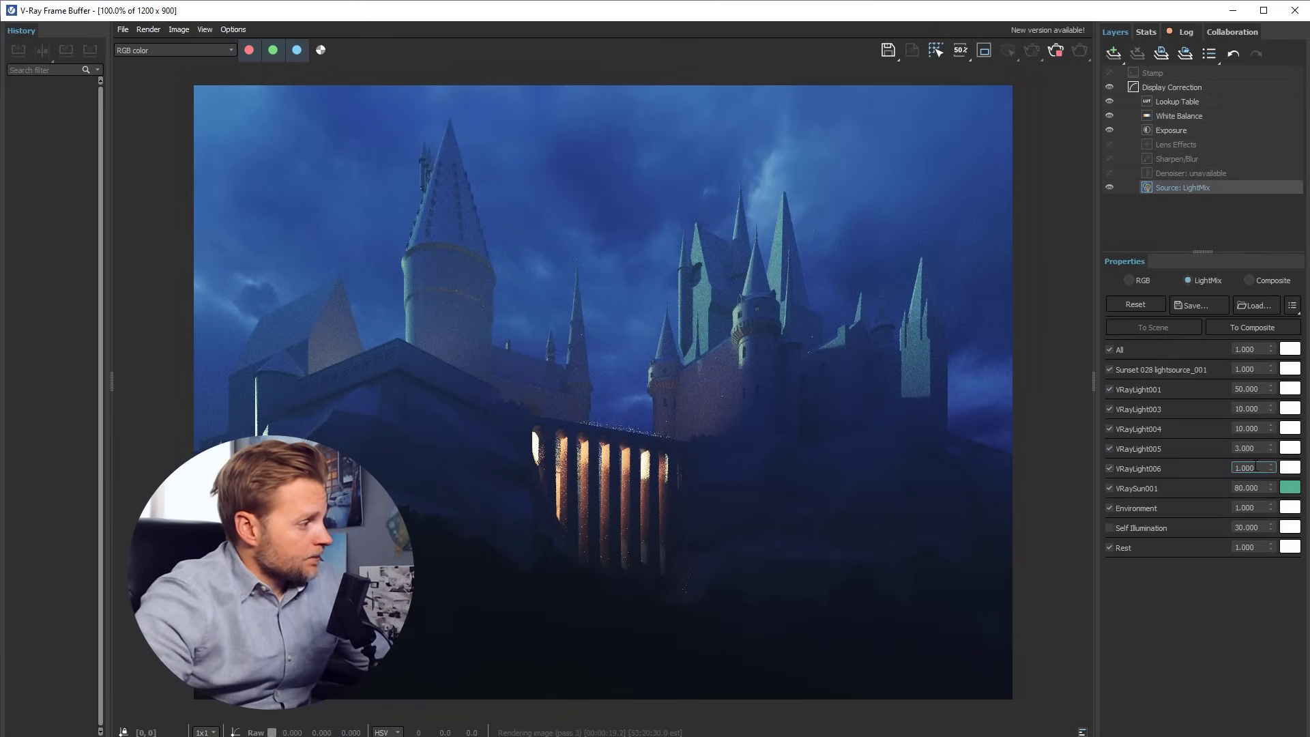
type("200")
key("Return")
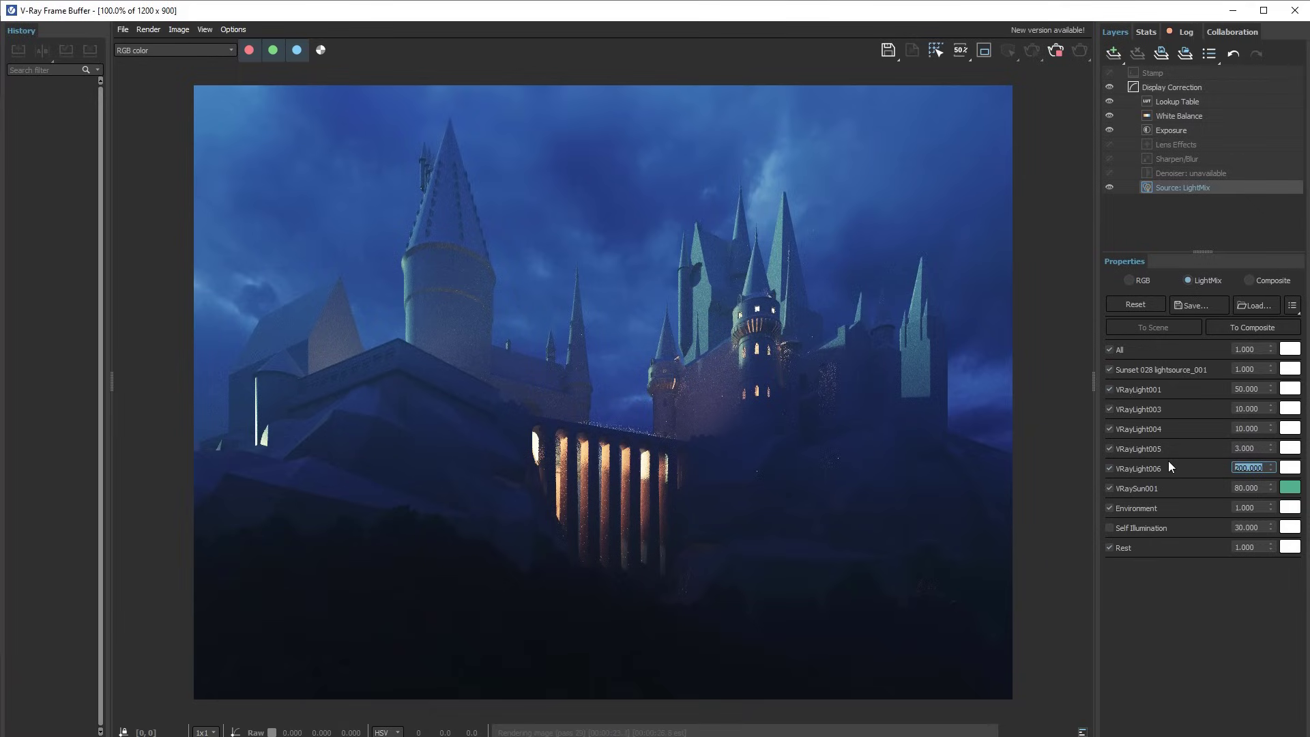
type("100")
key("Return")
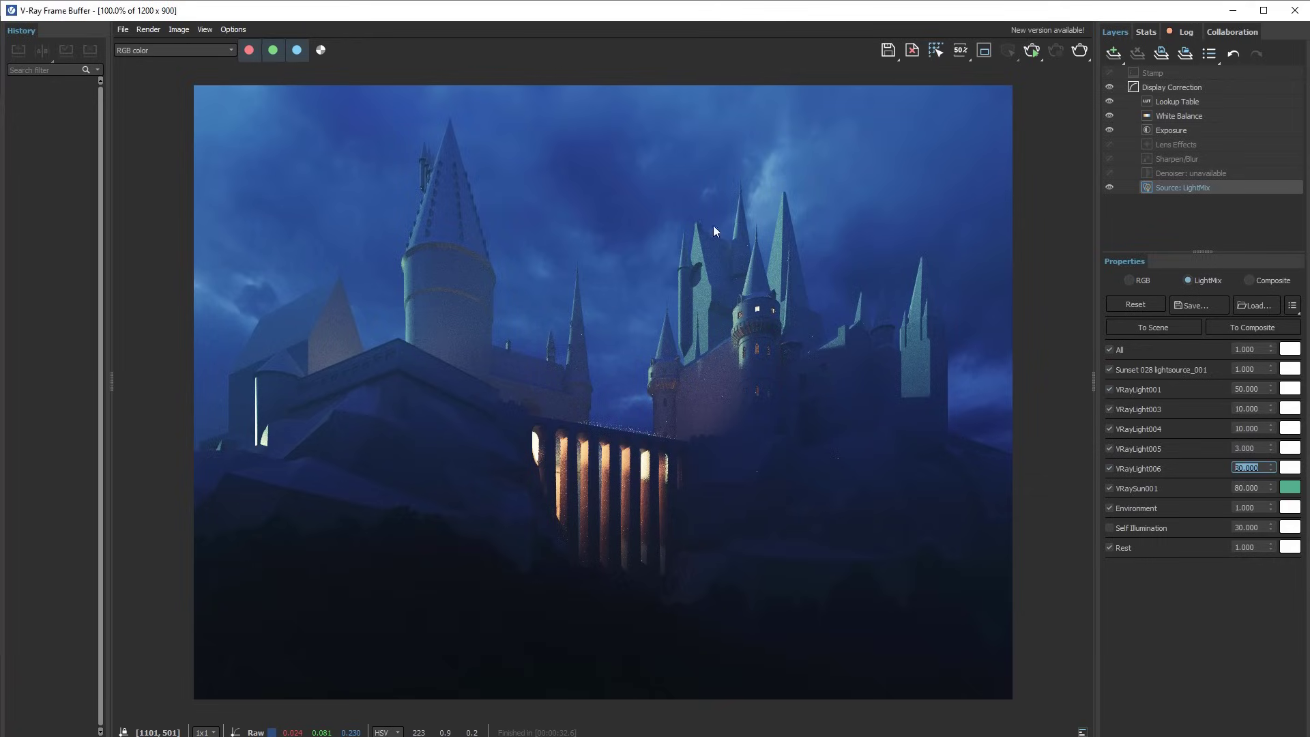
left_click(886, 173)
scroll(886, 173, "down", 1)
scroll(790, 277, "up", 1)
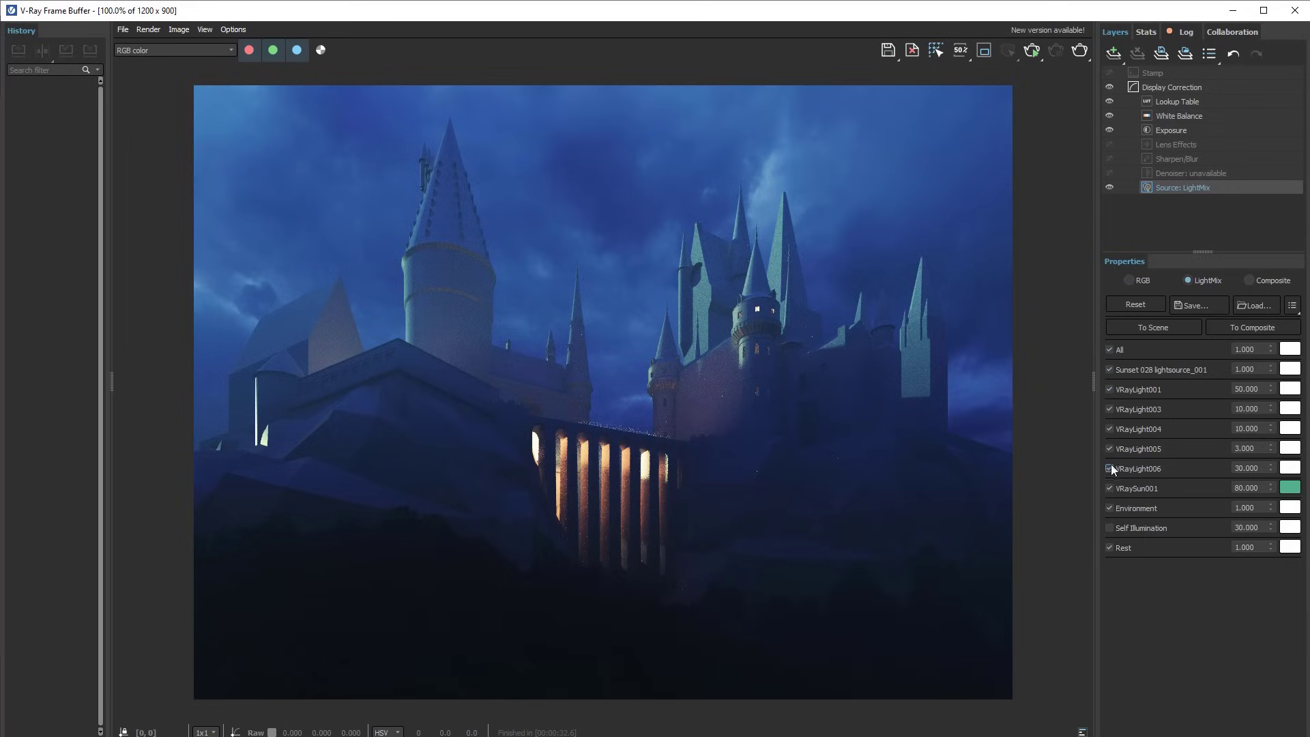
Check VRayLight005 by toggling it, and raise VRayLight004's intensity to 30 and finally to 50
left_click(1112, 448)
left_click(1112, 449)
left_click(1264, 429)
type("30")
key("Return")
type("50")
key("Return")
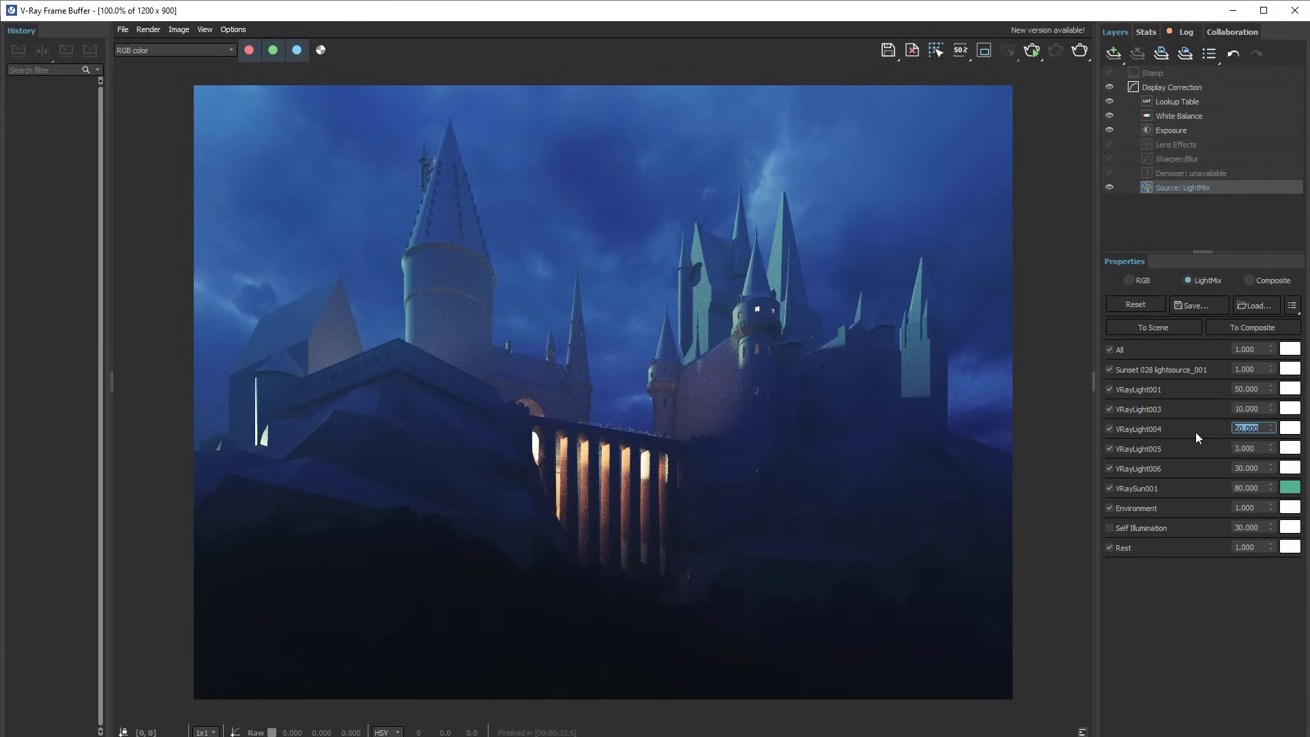
Toggle VRayLight003 to check its effect on the bridge arches and set its intensity to 5
left_click(1108, 404)
left_click(1107, 404)
type("5")
key("Return")
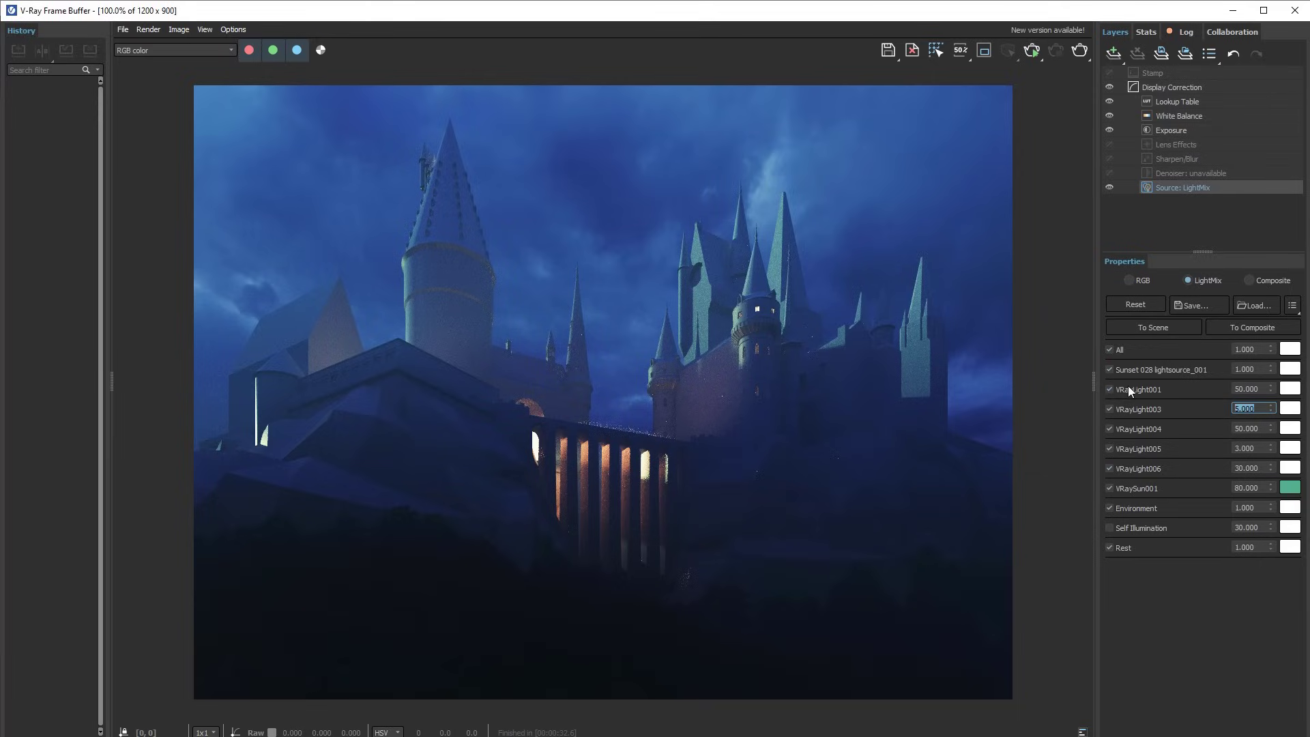
Toggle VRayLight001 to check its effect, set its intensity to 40, and review the relit castle near and far
left_click(1109, 387)
left_click(1109, 386)
left_click_drag(1262, 388, 1214, 387)
type("4")
left_click(850, 245)
scroll(849, 243, "down", 1)
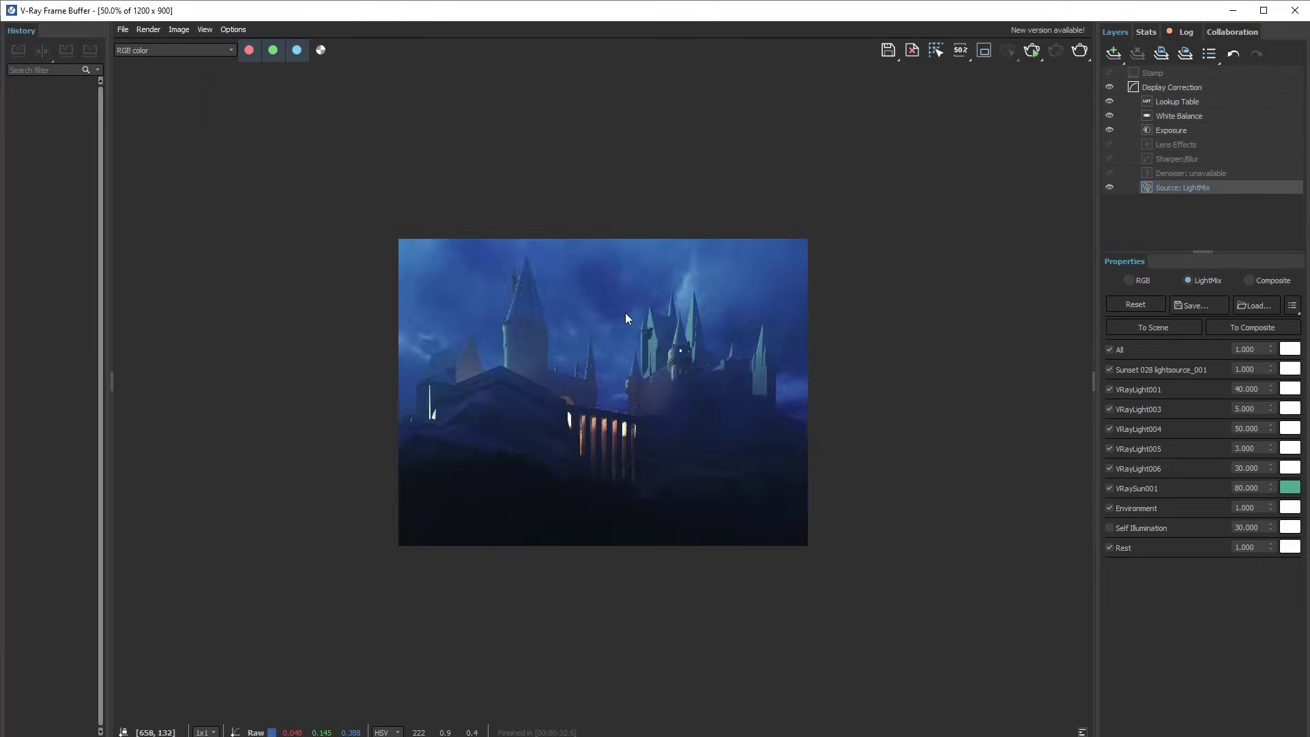
scroll(625, 312, "up", 1)
scroll(686, 255, "down", 1)
scroll(634, 222, "up", 1)
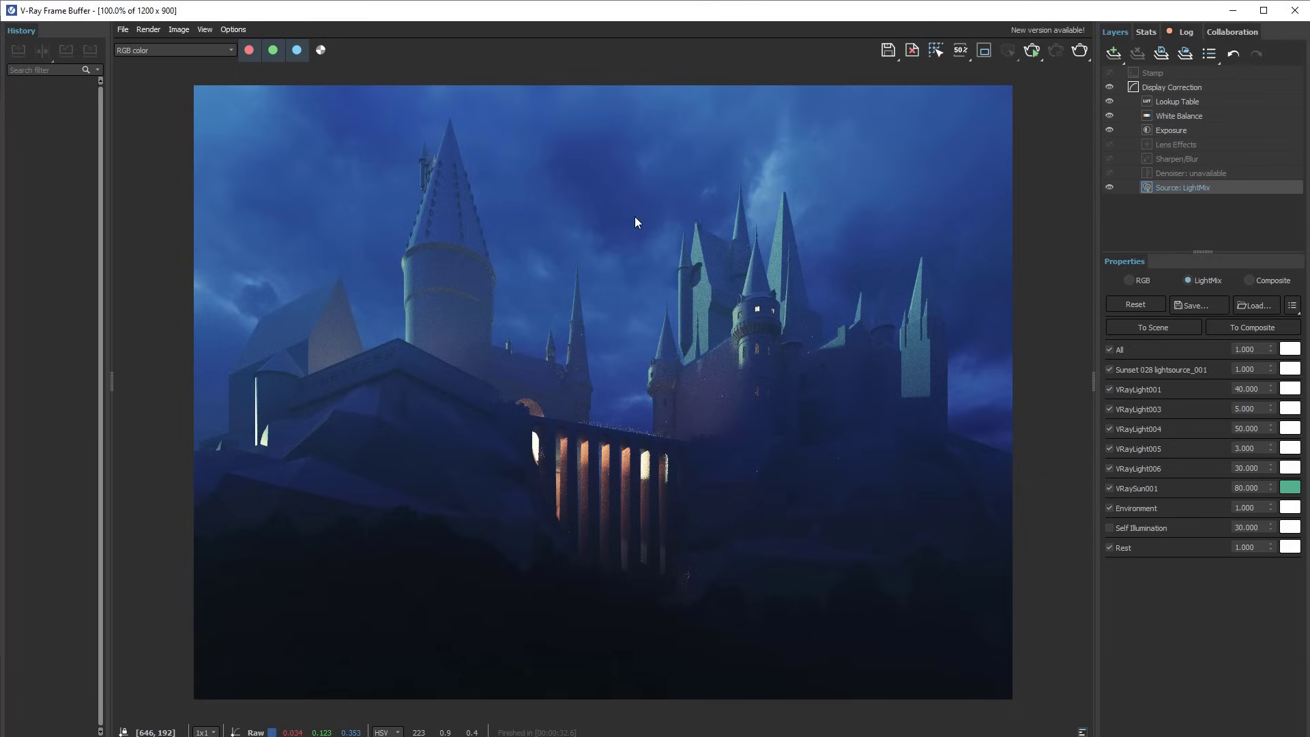
scroll(566, 331, "up", 2)
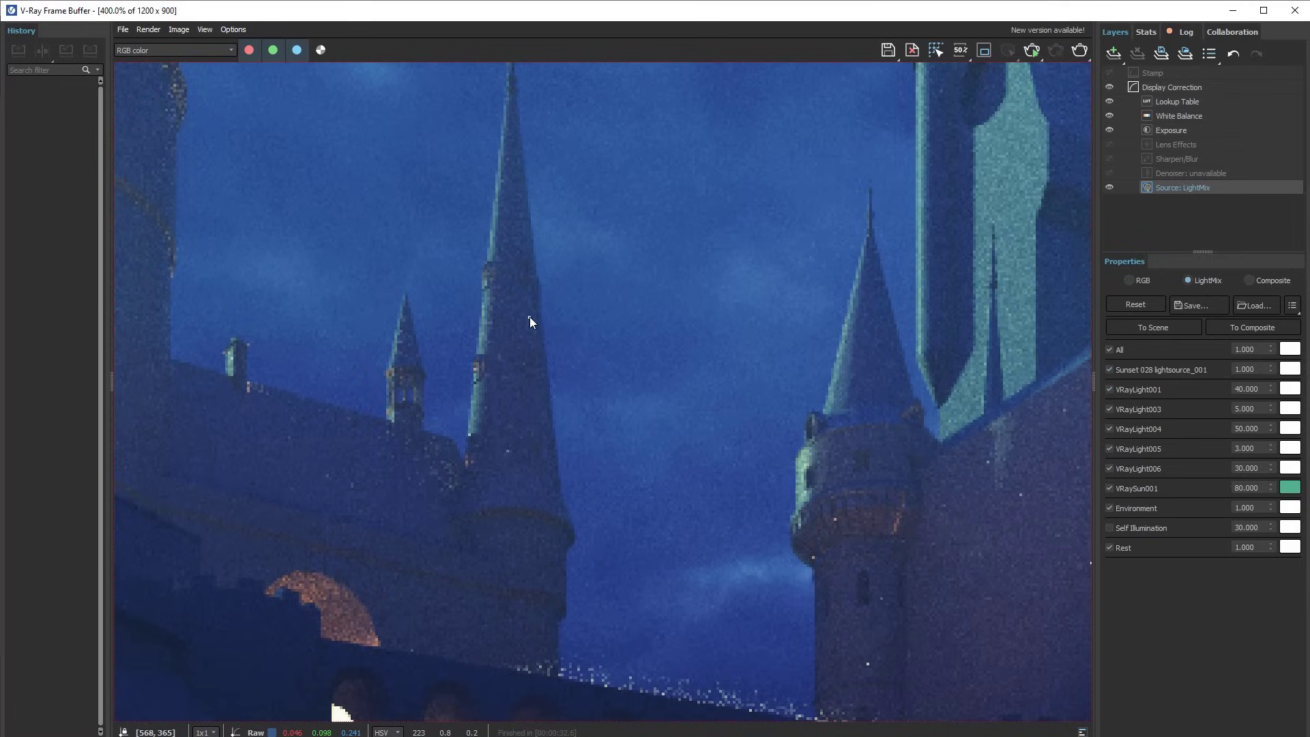
Review the relit night render of the castle, from the tower details out to the full frame
scroll(529, 317, "down", 1)
scroll(529, 317, "down", 1)
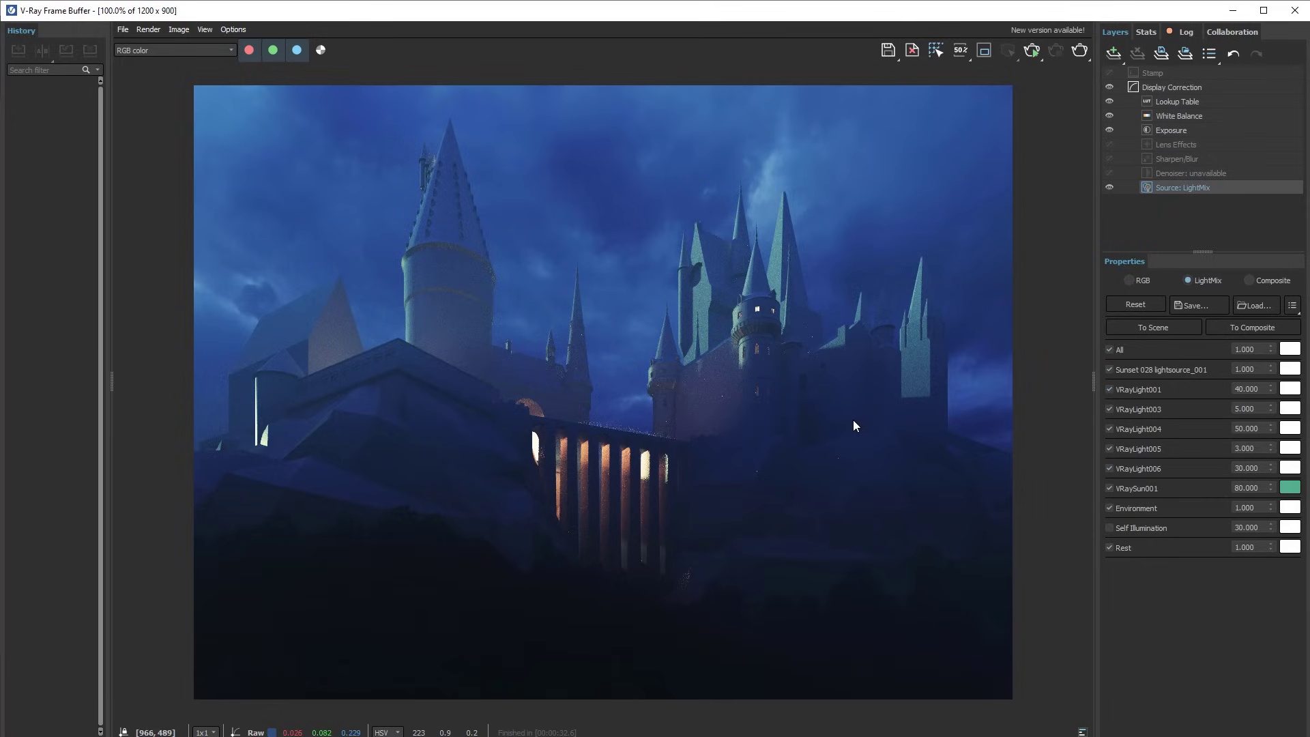
scroll(853, 420, "up", 2)
scroll(853, 419, "down", 1)
scroll(821, 418, "down", 1)
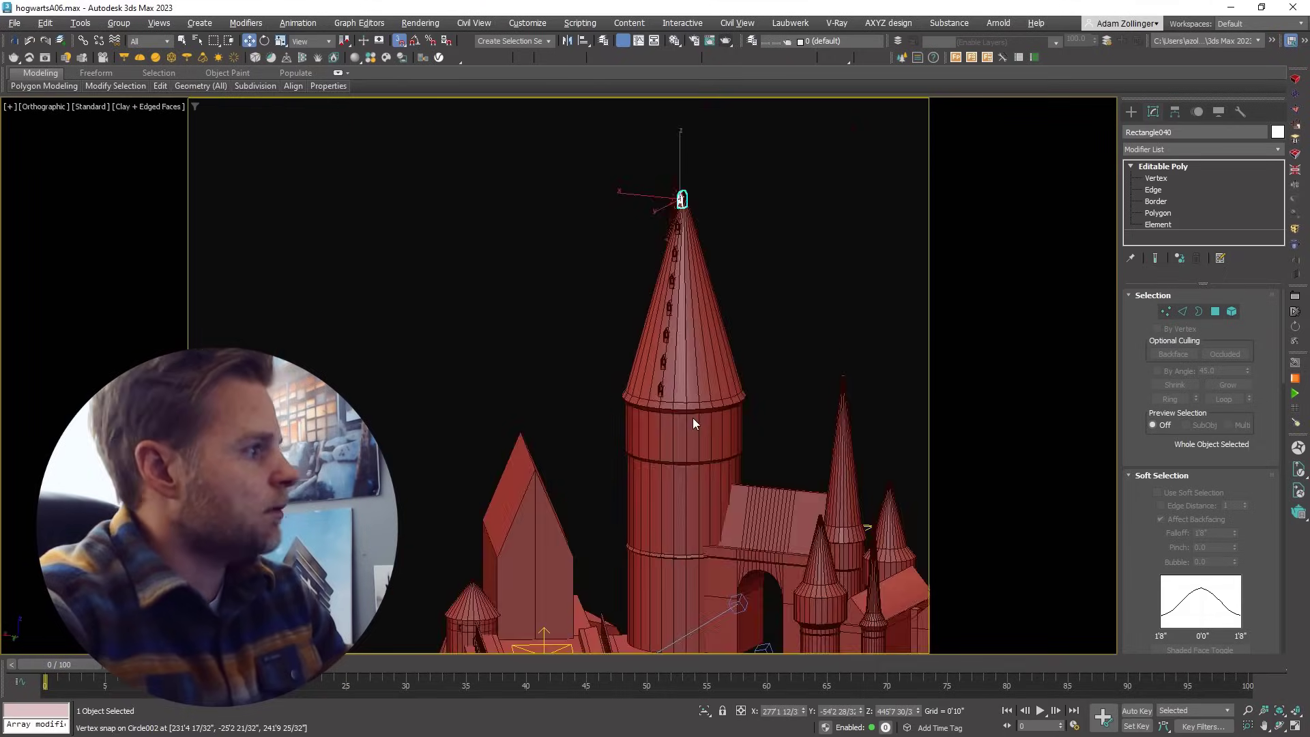
Model a small gabled dormer window on the cone roof of the large round tower
scroll(838, 407, "up", 4)
scroll(730, 409, "down", 1)
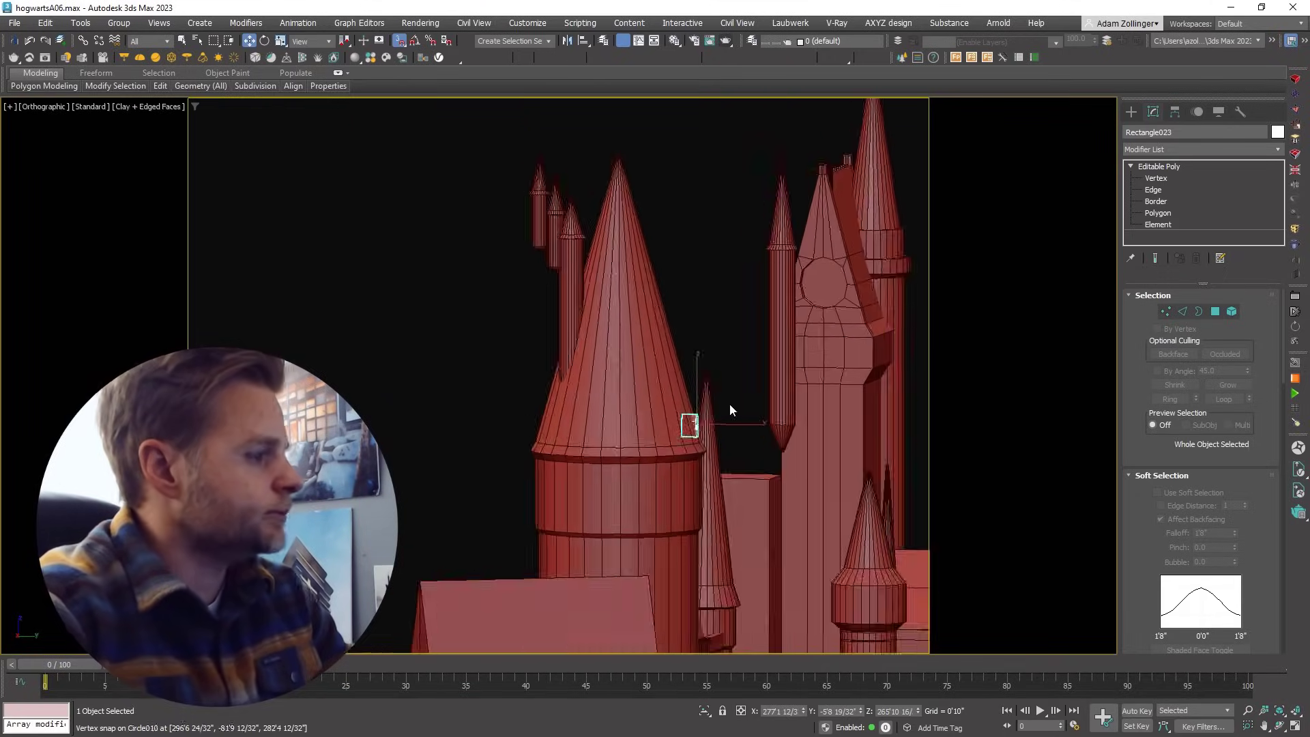
scroll(689, 423, "up", 5)
key("5")
left_click_drag(644, 350, 705, 451)
scroll(672, 388, "up", 4)
scroll(725, 398, "up", 1)
left_click(1130, 111)
left_click(1238, 220)
right_click(675, 380)
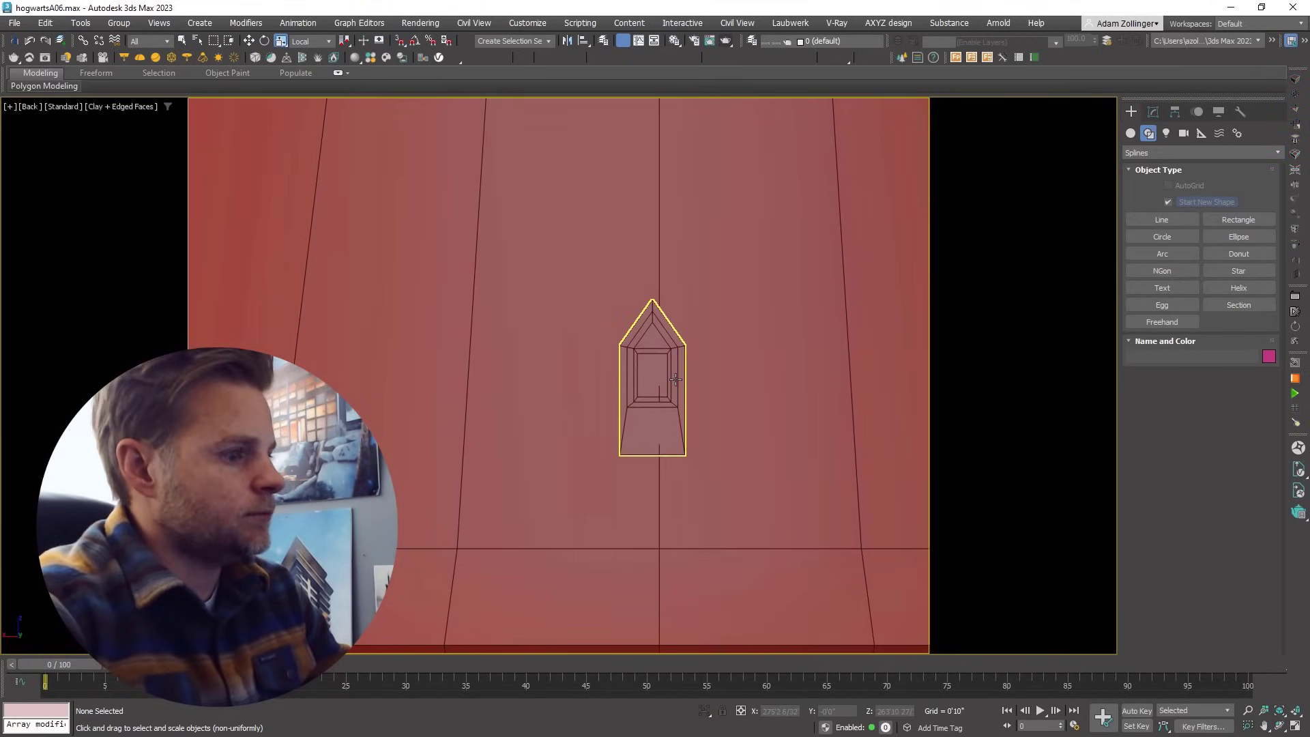
Copy the dormer window upward along the slope of the cone roof
scroll(676, 380, "down", 5)
key("w")
scroll(780, 380, "up", 4)
scroll(762, 473, "up", 2)
left_click_drag(754, 472, 719, 347, "shift")
left_click(682, 440)
scroll(695, 396, "down", 4)
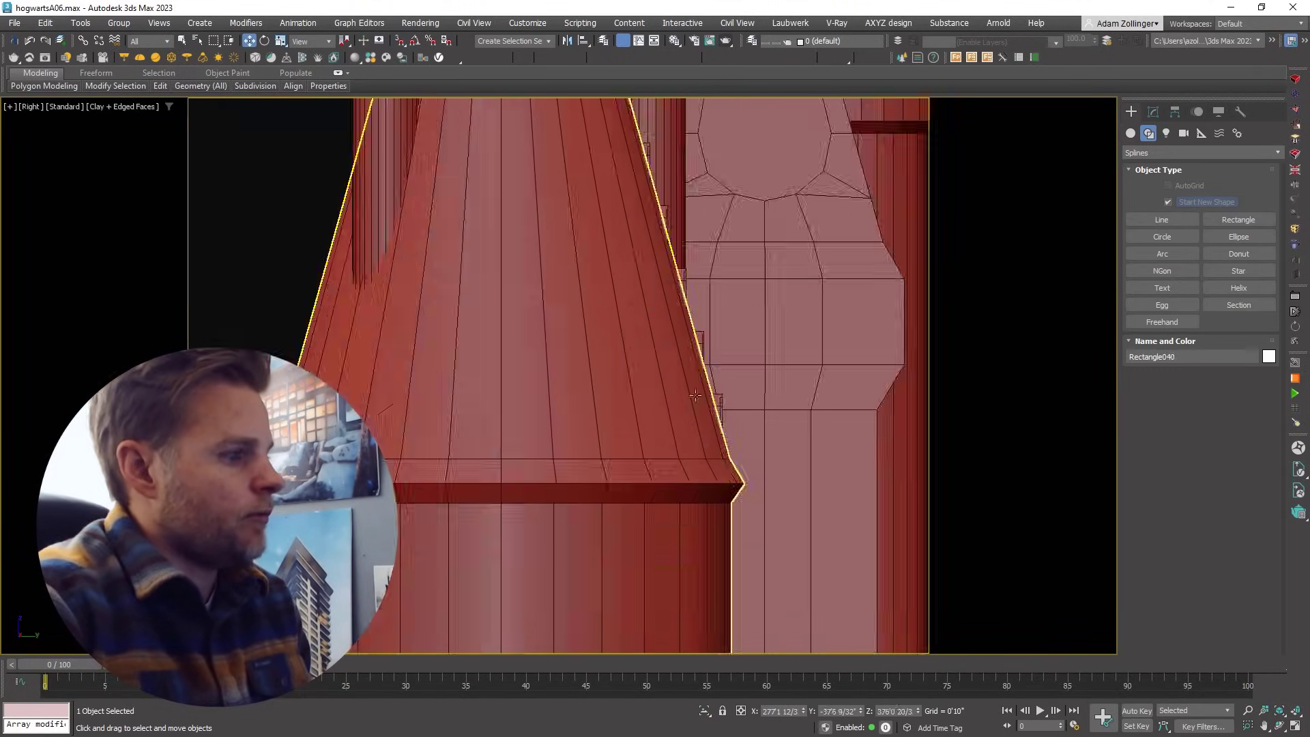
Select the dormer low on the cone roof and nudge it into the roof surface
middle_click_drag(695, 395, 744, 423, "alt")
scroll(695, 396, "up", 4)
left_click(672, 485)
middle_click_drag(673, 485, 723, 140)
scroll(737, 320, "up", 2)
left_click_drag(734, 379, 744, 384)
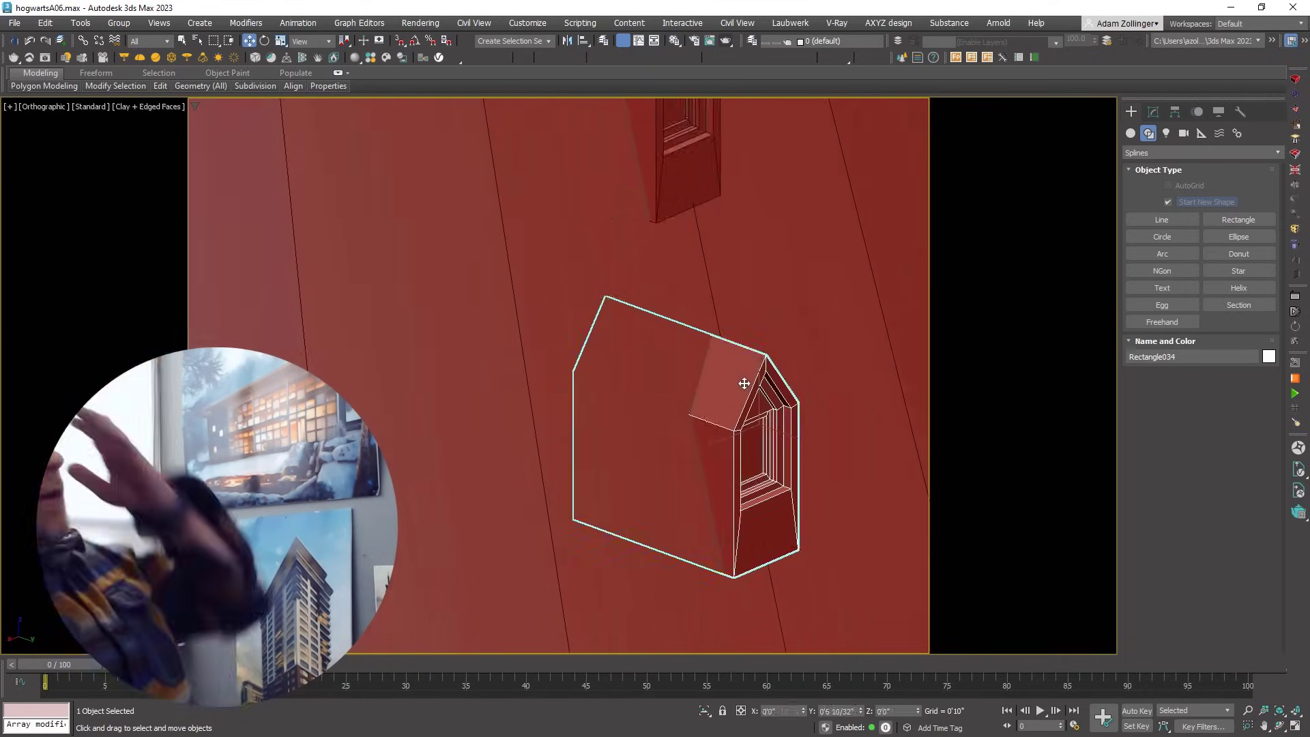
Group the dormers into one column and align it in plan with the cone roof's radial edge
scroll(745, 384, "down", 6)
left_click(728, 465, "ctrl")
left_click(719, 374, "ctrl")
scroll(727, 295, "down", 3)
key("t")
key("space")
scroll(647, 365, "up", 4)
left_click_drag(631, 366, 625, 366)
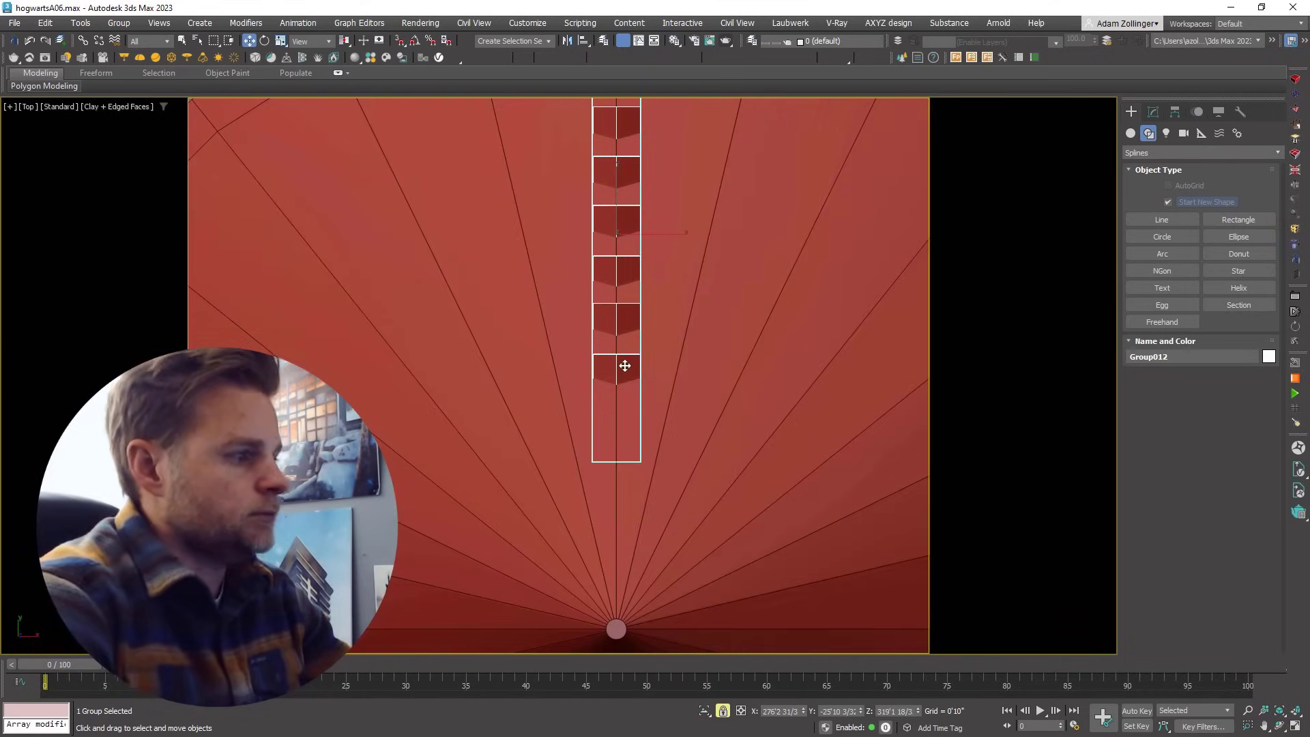
Move the dormer group's pivot to the centre of the cone roof
left_click(1175, 113)
left_click(1200, 206)
scroll(655, 212, "down", 2)
left_click_drag(655, 210, 658, 491)
left_click(1201, 207)
scroll(666, 372, "down", 6)
Try to make rotated copies of the dormer column around the cone roof
key("e")
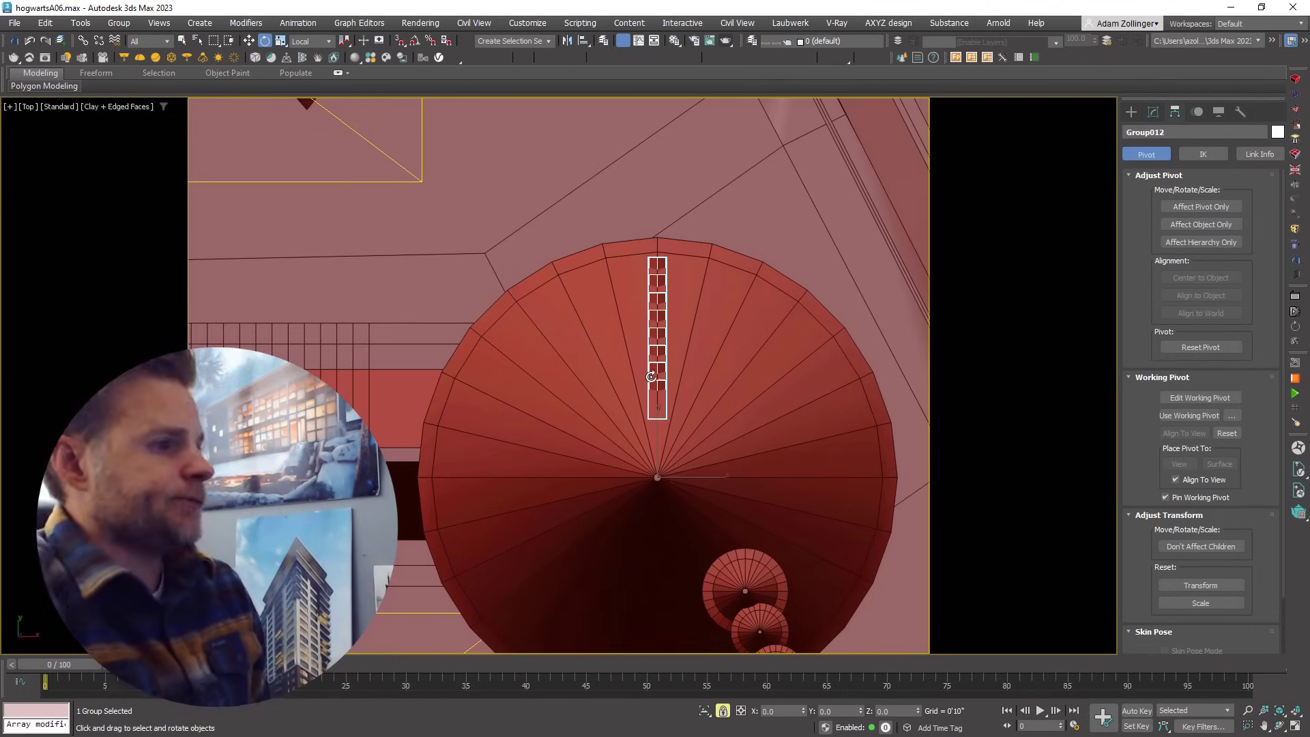
left_click_drag(653, 374, 598, 373, "shift")
left_click(690, 380)
left_click(659, 432)
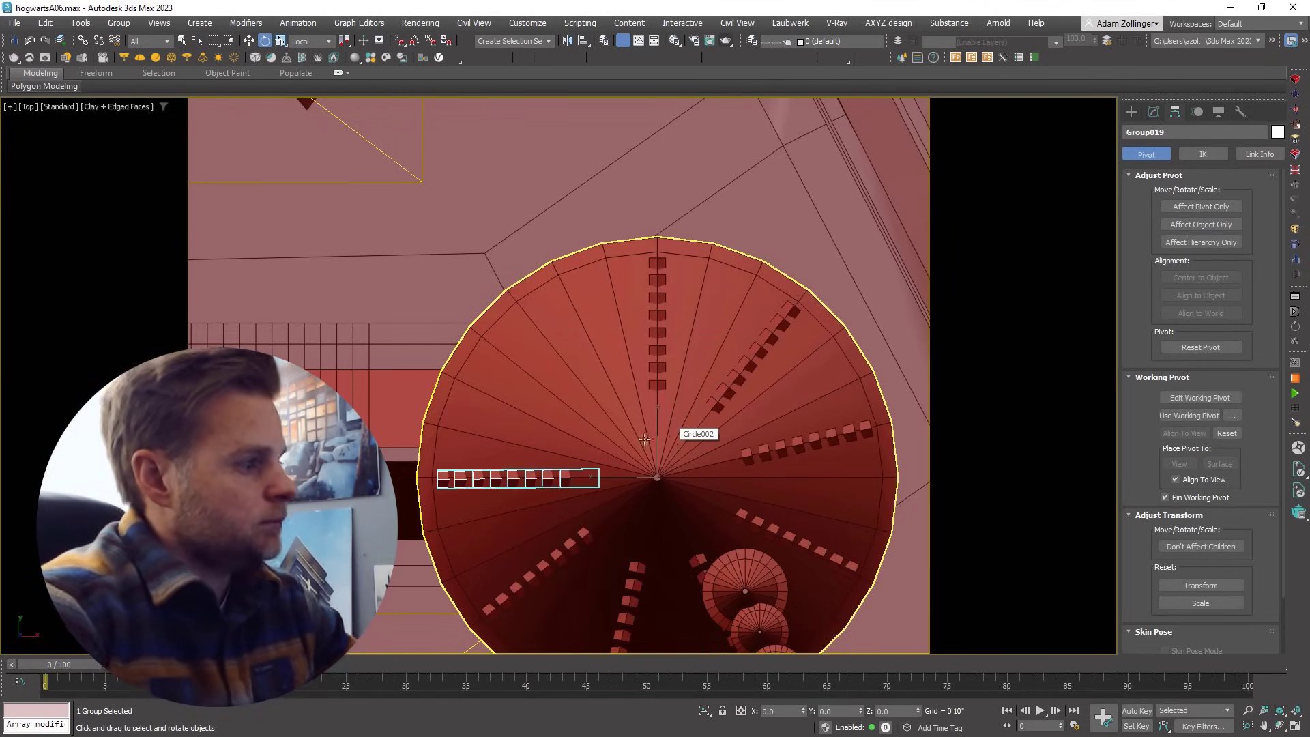
left_click_drag(531, 477, 491, 450, "shift")
left_click(710, 433)
key("ctrl+z")
Copy the dormer column by rotation around the cone roof to form eight evenly spaced columns
mouse_move(656, 352)
left_mouse_down("shift")
mouse_move(710, 354)
mouse_move(594, 356)
mouse_move(690, 382)
left_mouse_up("shift")
left_click(714, 436)
key("XF86Calculator")
left_click(558, 38)
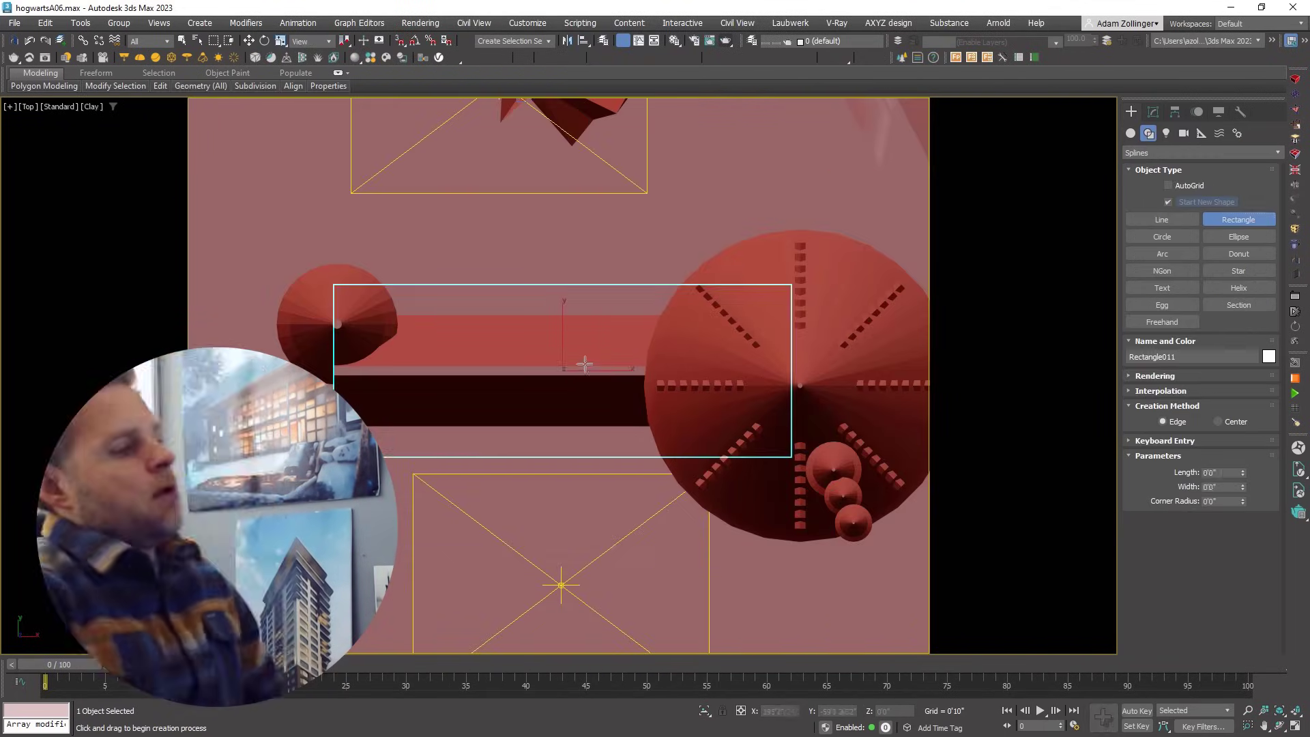
Draw a rectangle for a chimney beside the dormered tower and convert it to an editable poly
left_click_drag(336, 284, 789, 459)
right_click(775, 365)
left_click(955, 506)
Chamfer the vertical edges of the chimney block
key("2")
scroll(1253, 469, "down", 5)
left_click(1168, 476)
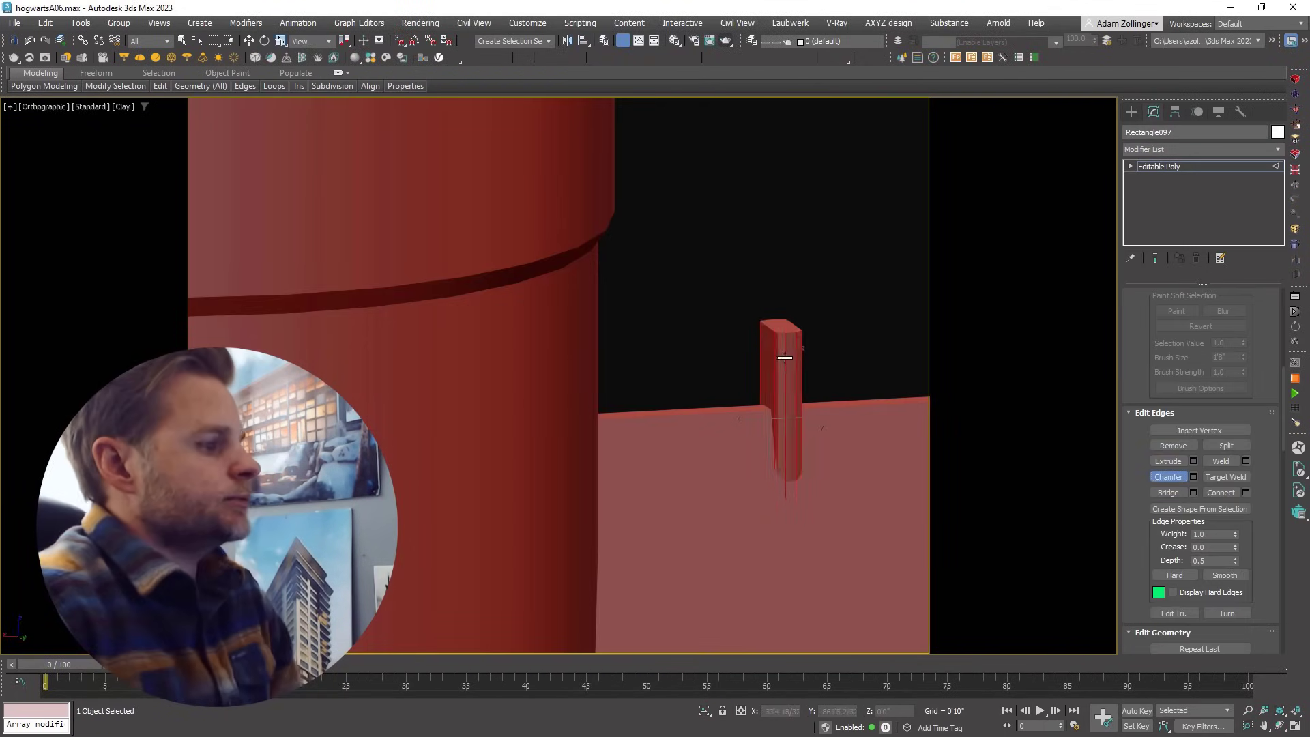
left_click(1192, 475)
left_click(566, 524)
Flare the chimney by scaling its top polygon to 130 percent in X and Y
scroll(887, 365, "up", 3)
left_click(1131, 166)
left_click(1159, 213)
left_click(716, 298)
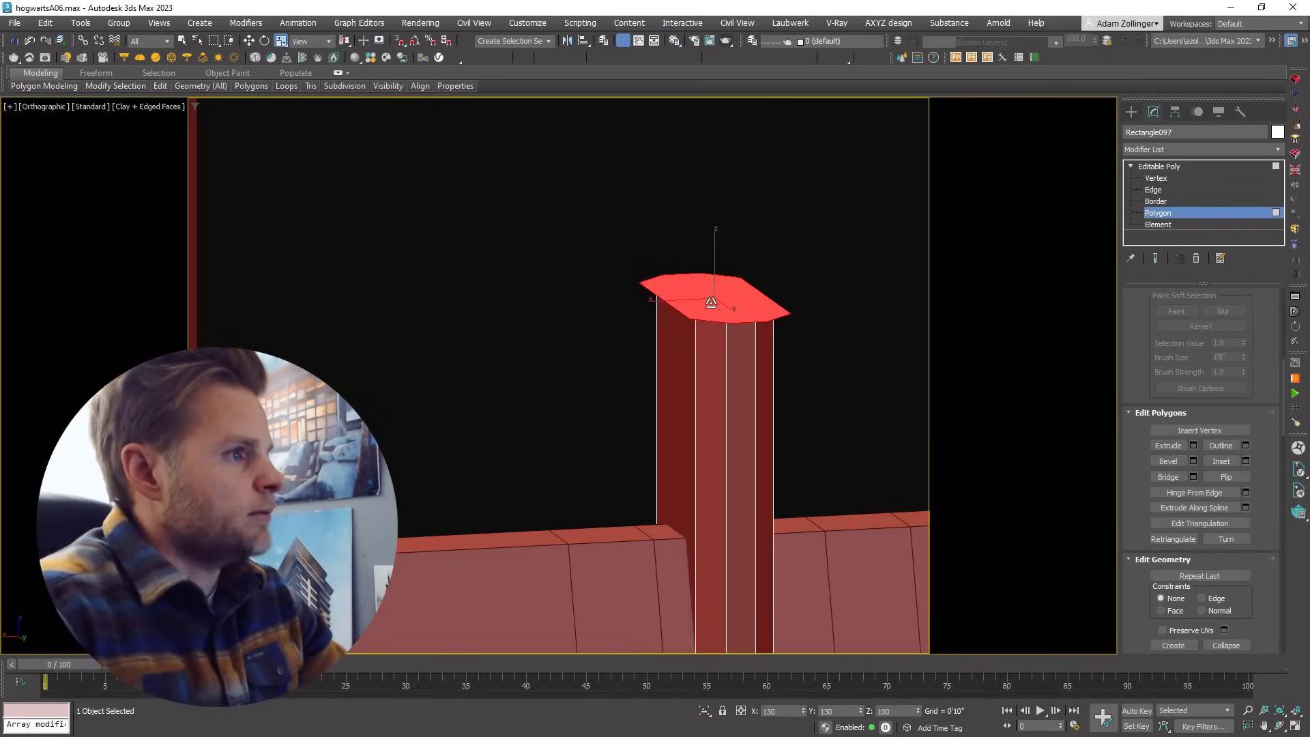
key("t")
key("1")
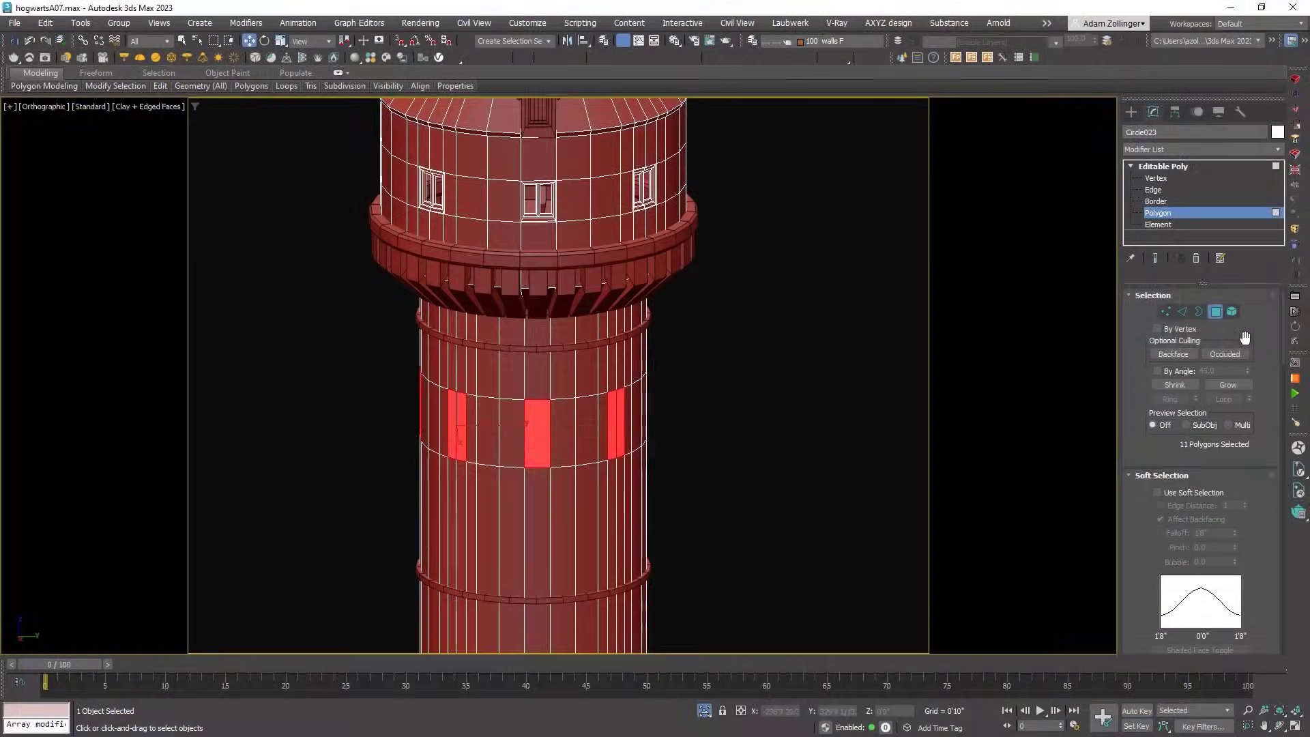
Recess the selected window polygons in the round tower's shaft and work on the vertices around the openings
scroll(1244, 336, "down", 5)
scroll(429, 356, "up", 5)
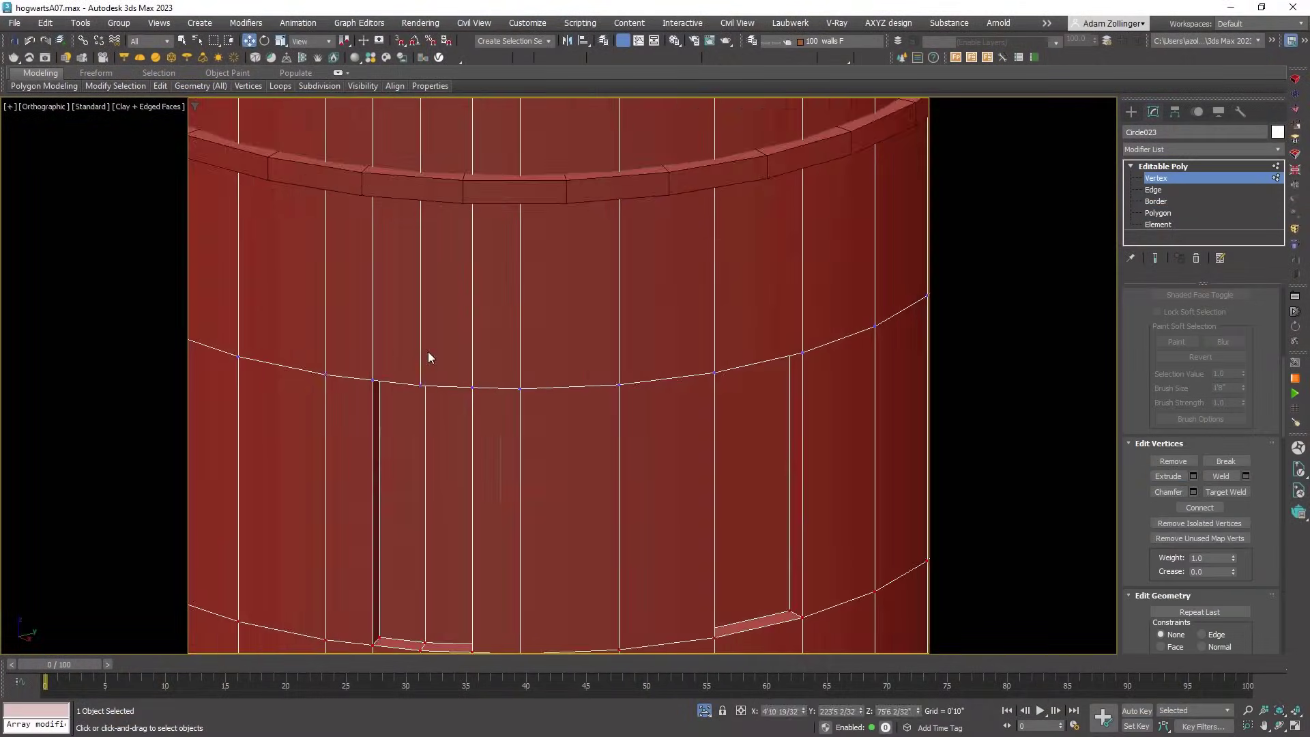
scroll(760, 526, "down", 5)
scroll(760, 526, "up", 3)
left_click(736, 492)
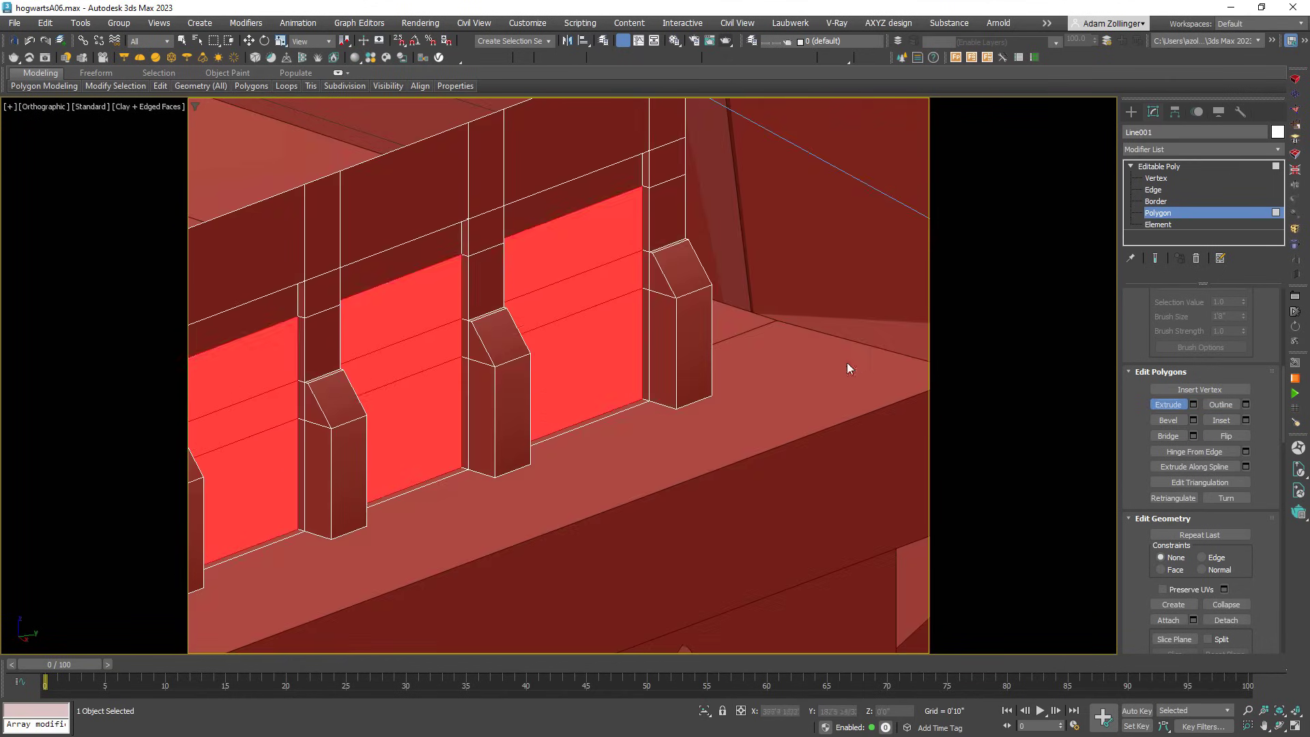
Extrude the selected wall panels between the buttresses of the terrace wall
key("shift+e")
left_click_drag(620, 286, 772, 420)
scroll(772, 420, "down", 10)
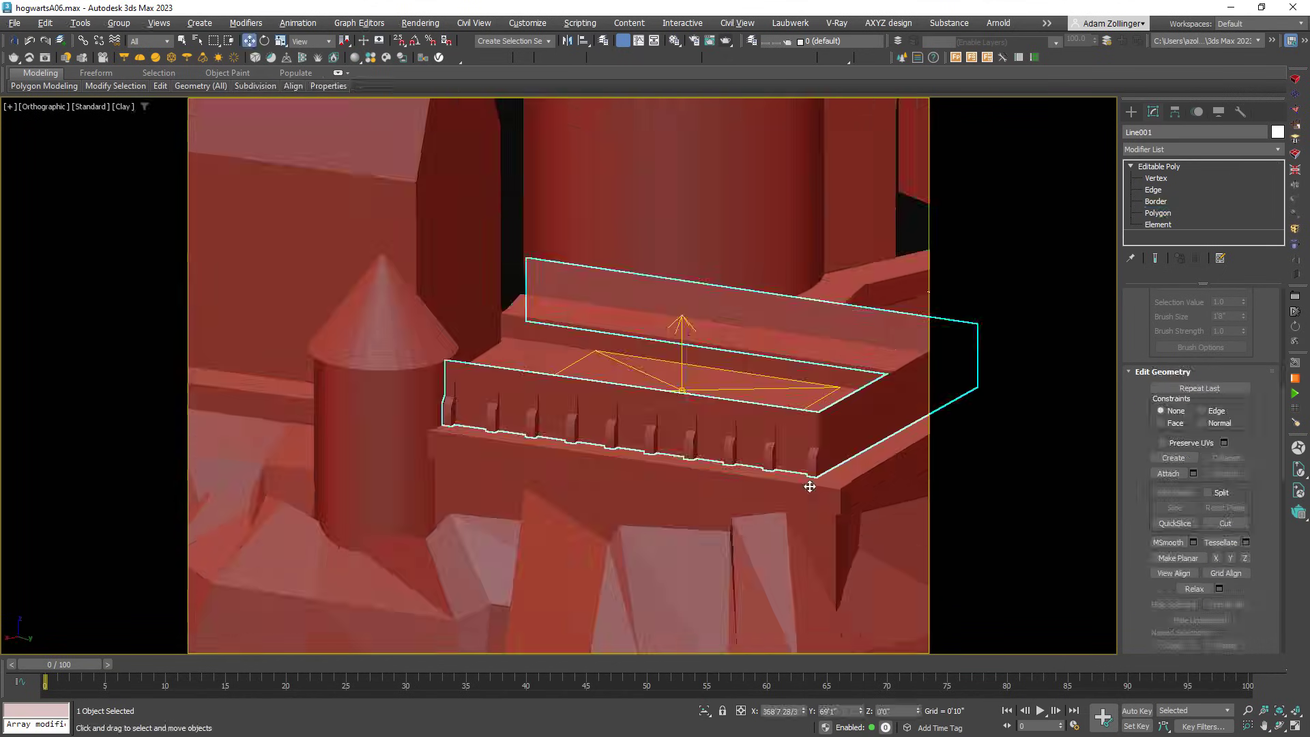
Connect the horizontal edges of the terrace wall panels with 3 segments
scroll(807, 477, "up", 5)
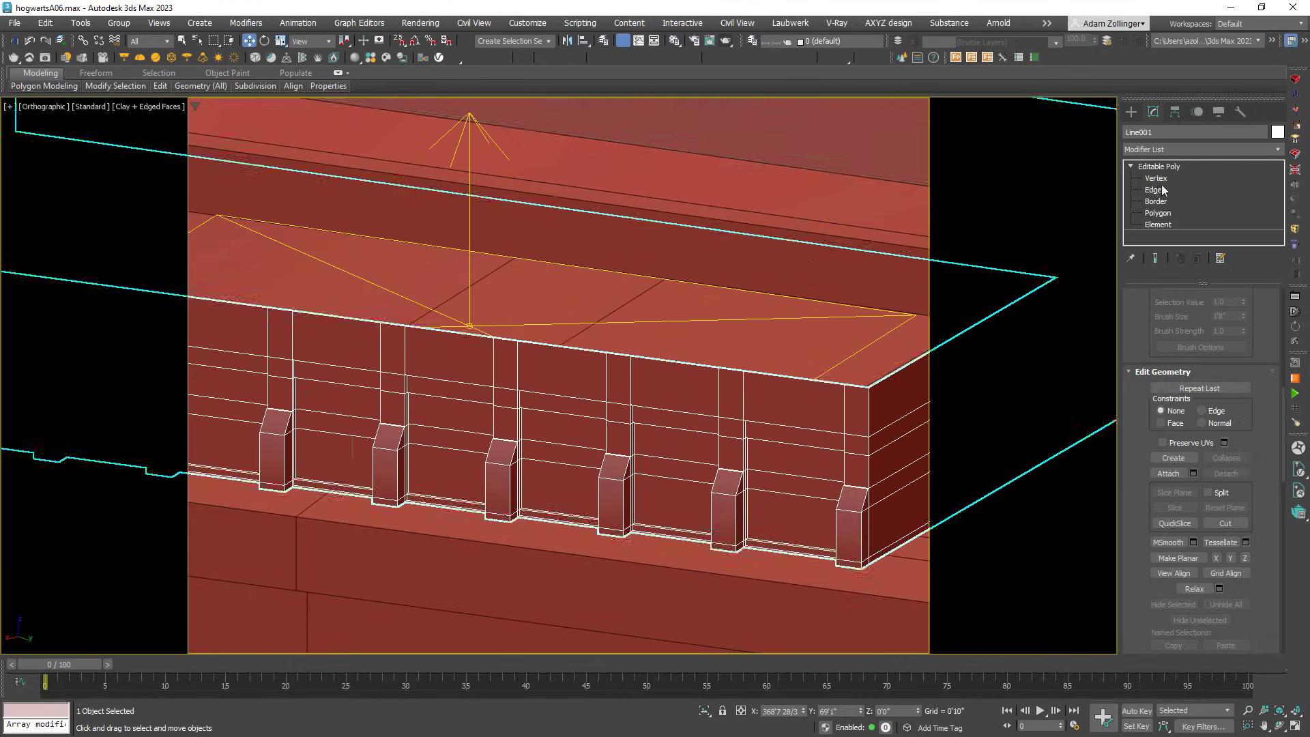
key("2")
middle_click_drag(427, 307, 713, 278)
key("ctrl+shift+e")
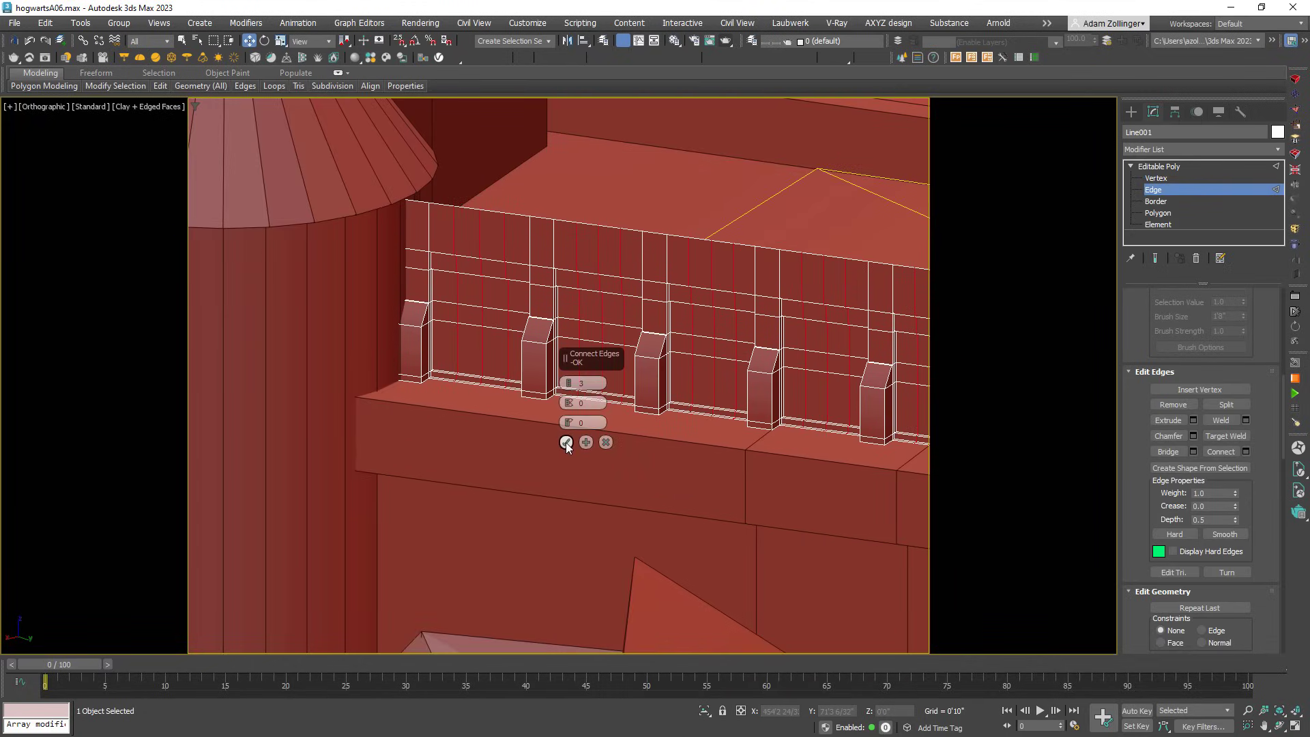
Move the vertices along the tops of the wall panels vertically to form shallow arches between the buttresses
left_click(1156, 178)
scroll(684, 284, "up", 5)
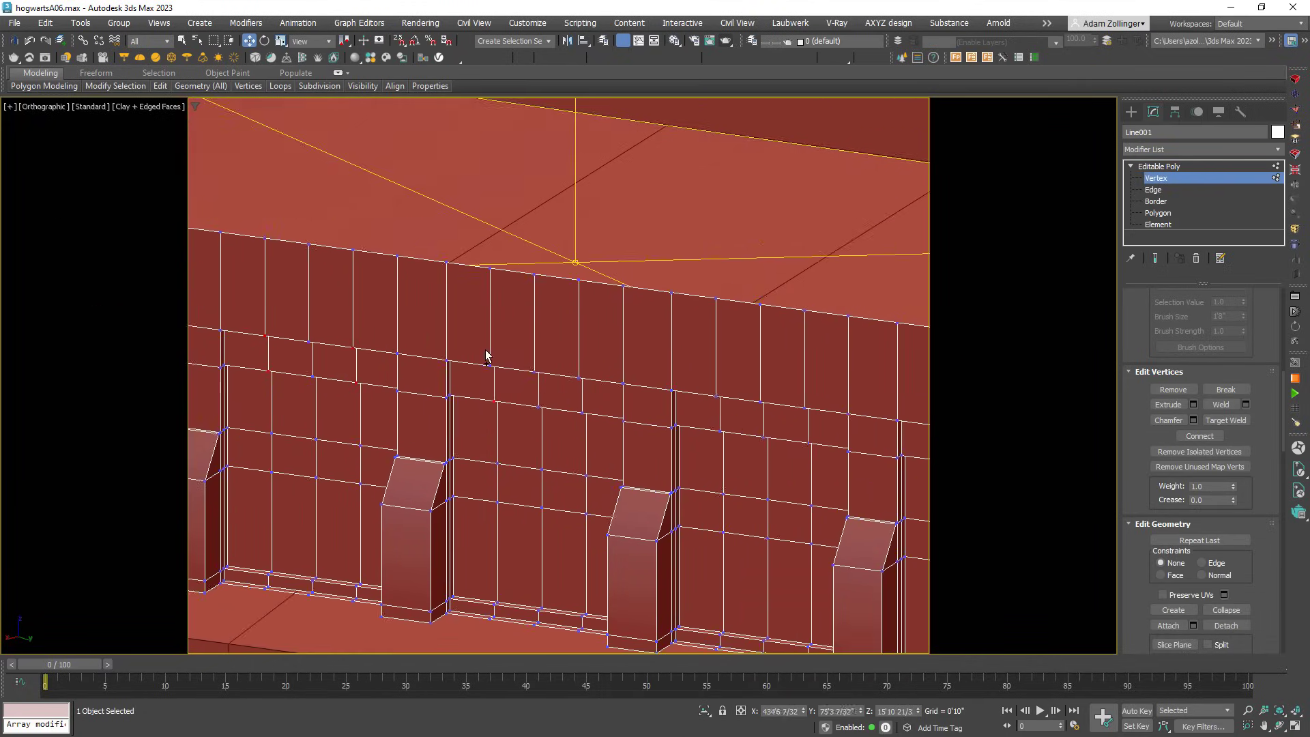
left_click_drag(579, 356, 611, 435)
scroll(548, 427, "down", 5)
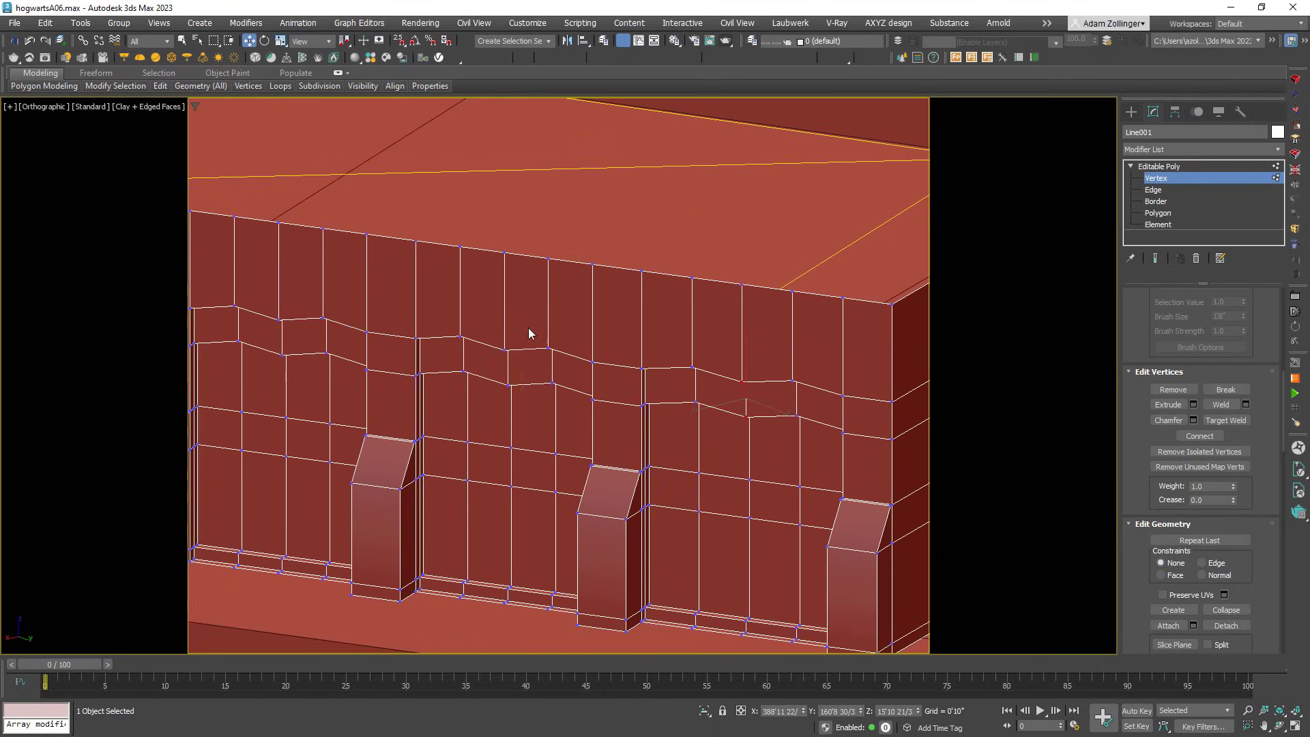
mouse_move(529, 331)
middle_mouse_down()
mouse_move(544, 290)
mouse_move(562, 320)
mouse_move(646, 292)
middle_mouse_up()
scroll(646, 292, "up", 5)
key("space")
Check the terrace wall shaded without edges, and render it from the camera view
scroll(357, 237, "down", 7)
key("1")
key("F4")
middle_click_drag(357, 236, 617, 316, "alt")
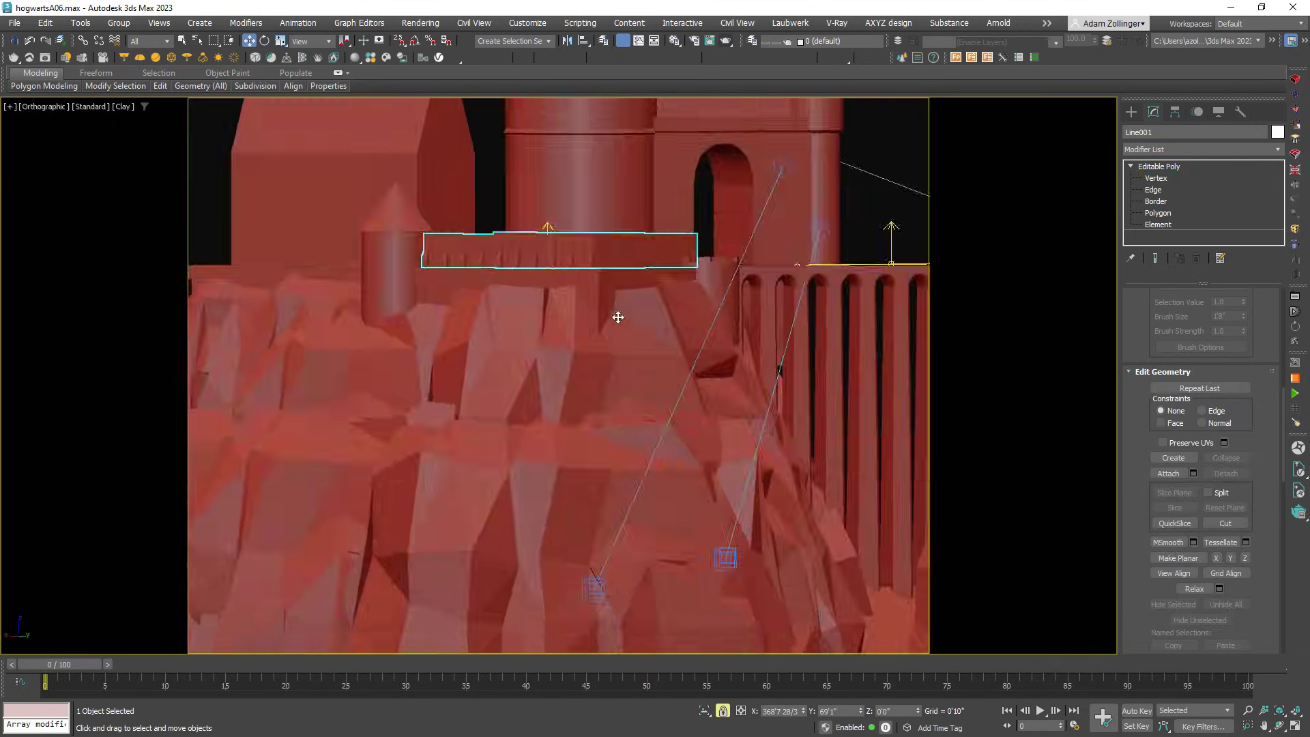
key("c")
left_click(726, 42)
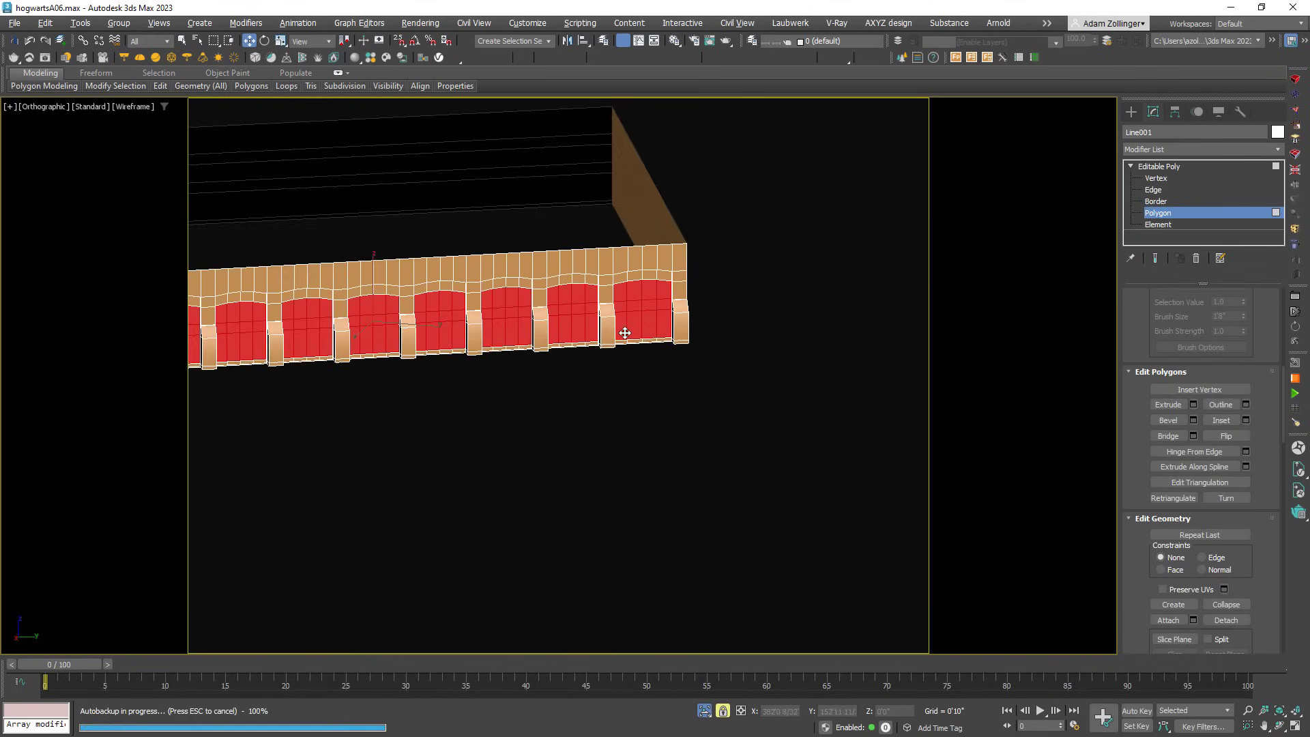
Extrude the selected arched panel polygons inward between the terrace wall's buttresses
scroll(754, 301, "up", 5)
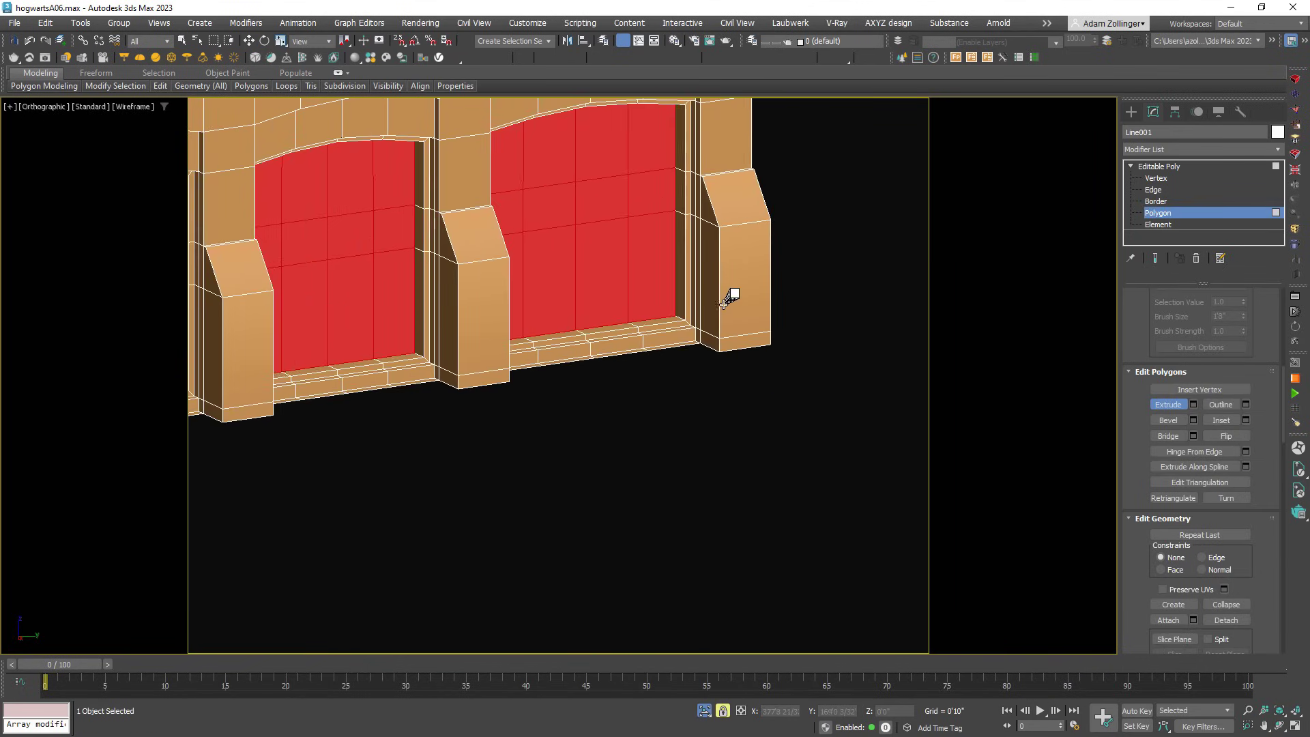
scroll(731, 293, "down", 4)
middle_click_drag(731, 292, 676, 377)
scroll(891, 389, "down", 4)
scroll(780, 313, "down", 2)
Detach the selected arched panel polygons from the terrace wall as a separate object
right_click(750, 310)
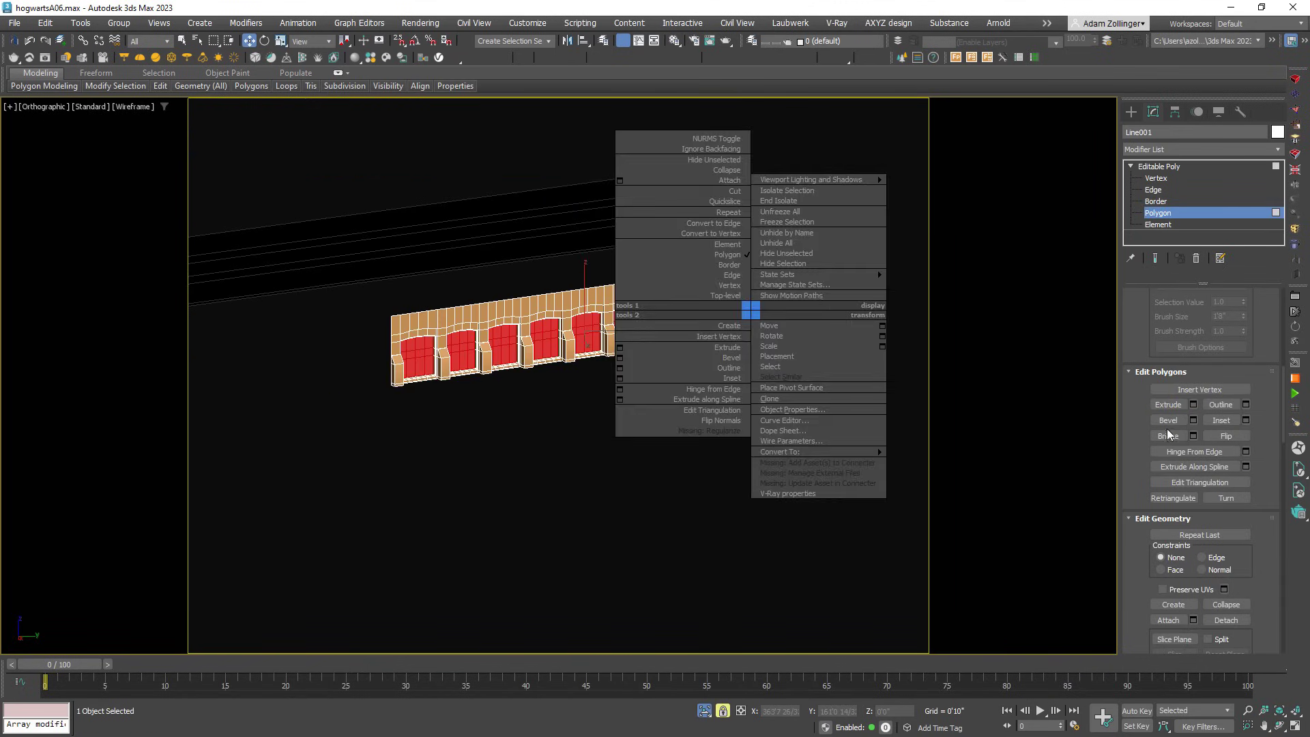
left_click(1166, 430)
key("4")
scroll(667, 328, "up", 4)
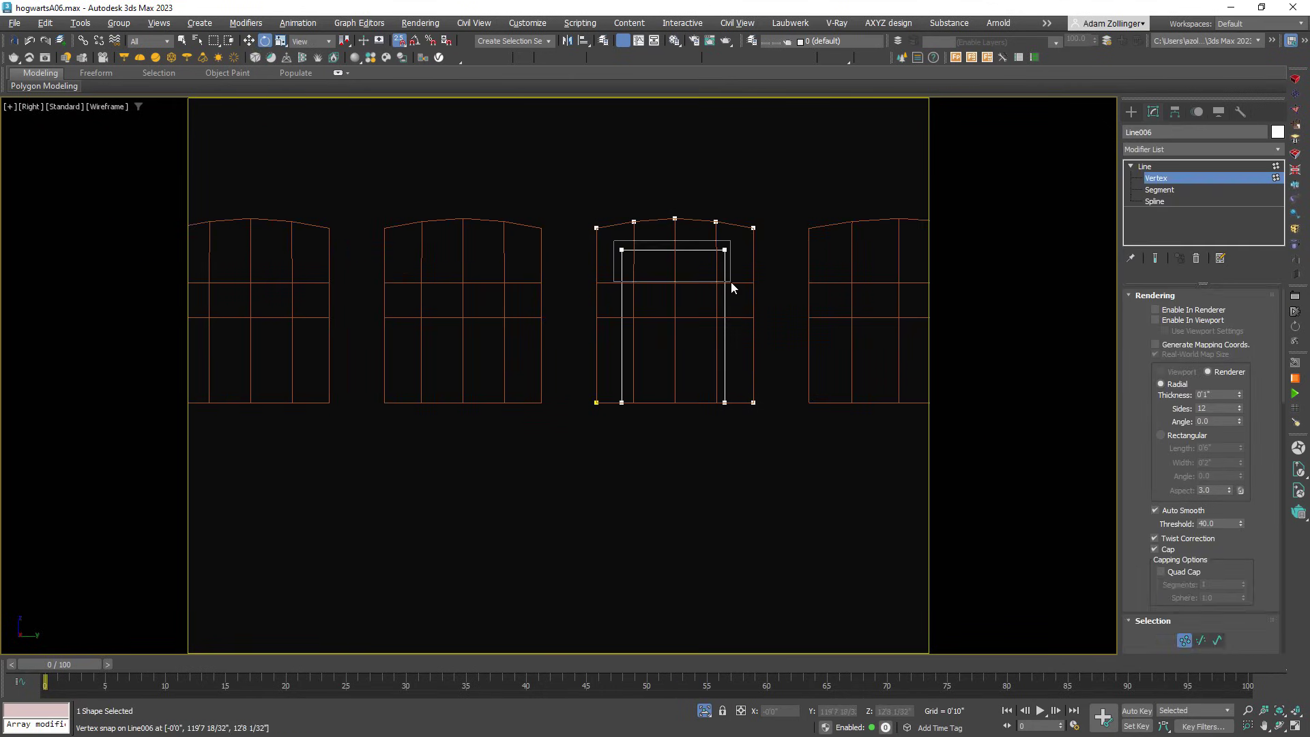
Shape the window spline into a pointed arch and draw branching tracery lines inside it
left_click_drag(724, 251, 723, 183)
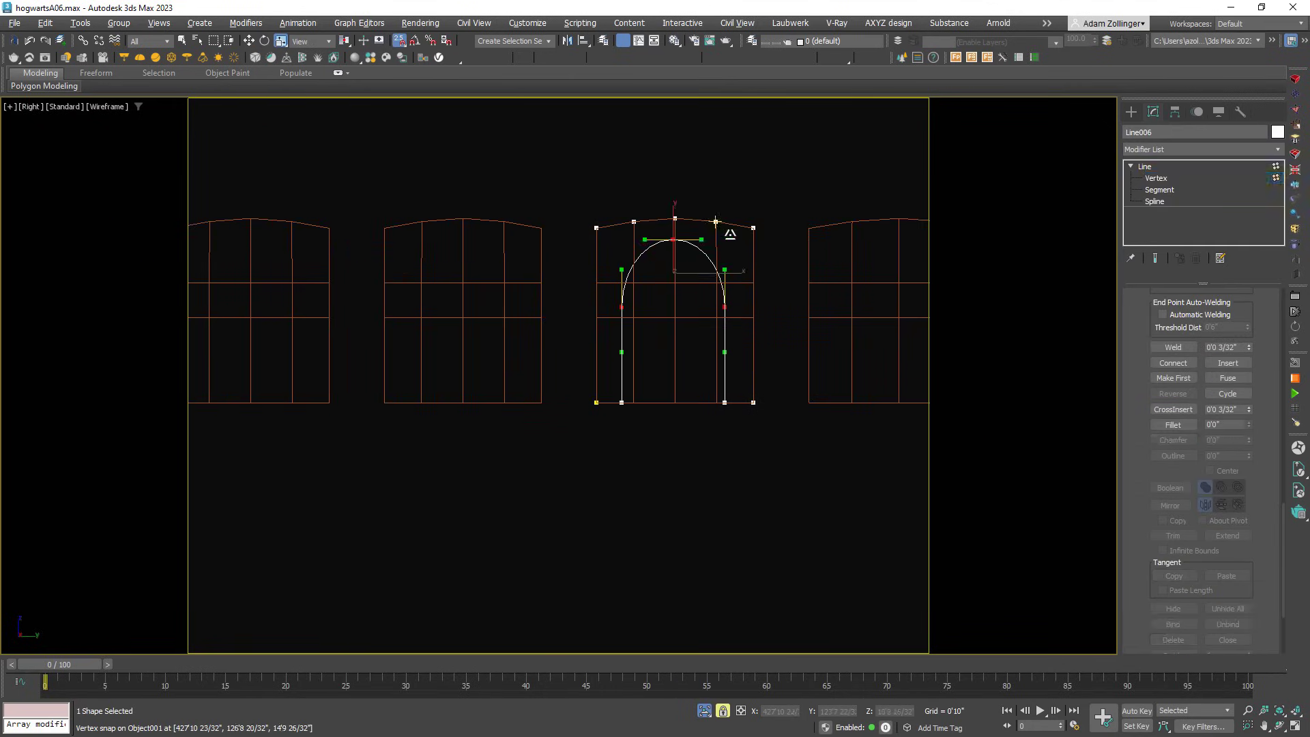
scroll(673, 245, "up", 5)
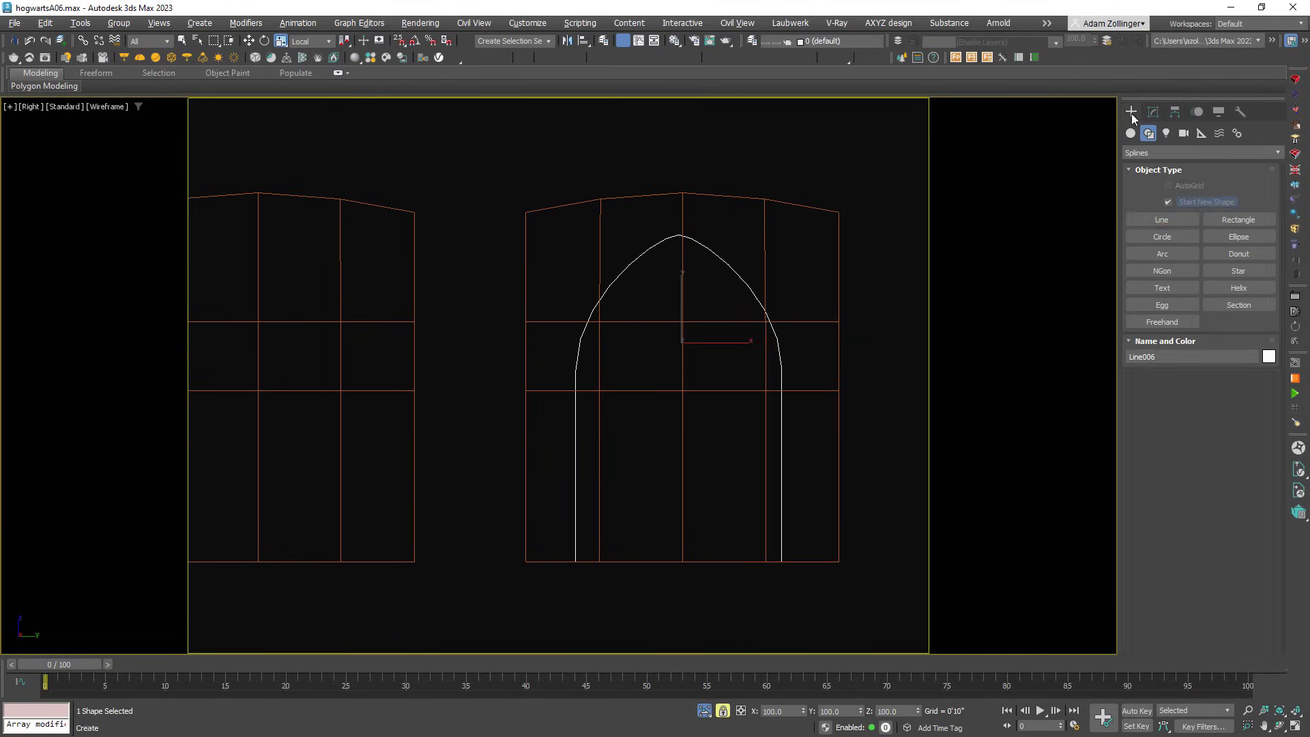
left_click(724, 563)
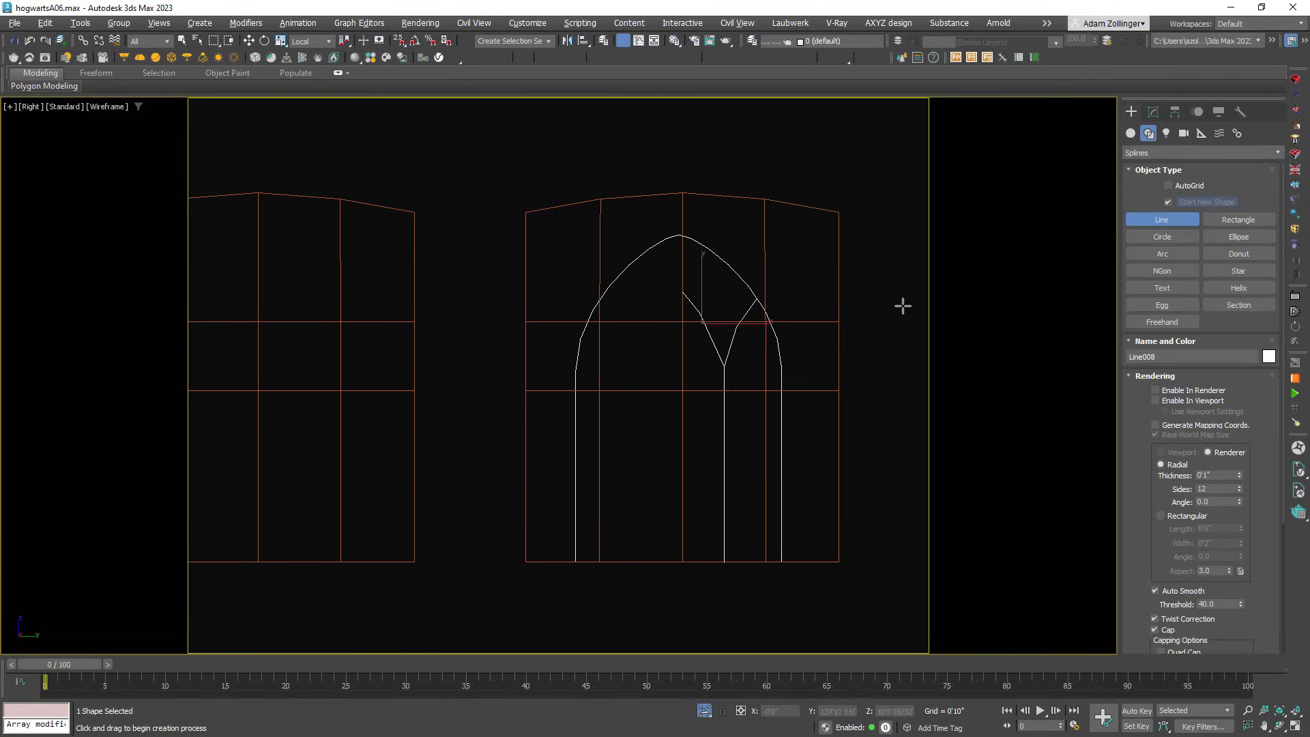
Attach the window splines together and enable them in the renderer and viewport with a rectangular section
left_click(1152, 111)
left_click(1155, 309)
left_click(1155, 320)
left_click(1155, 320)
scroll(1155, 382, "down", 8)
left_click(1174, 549)
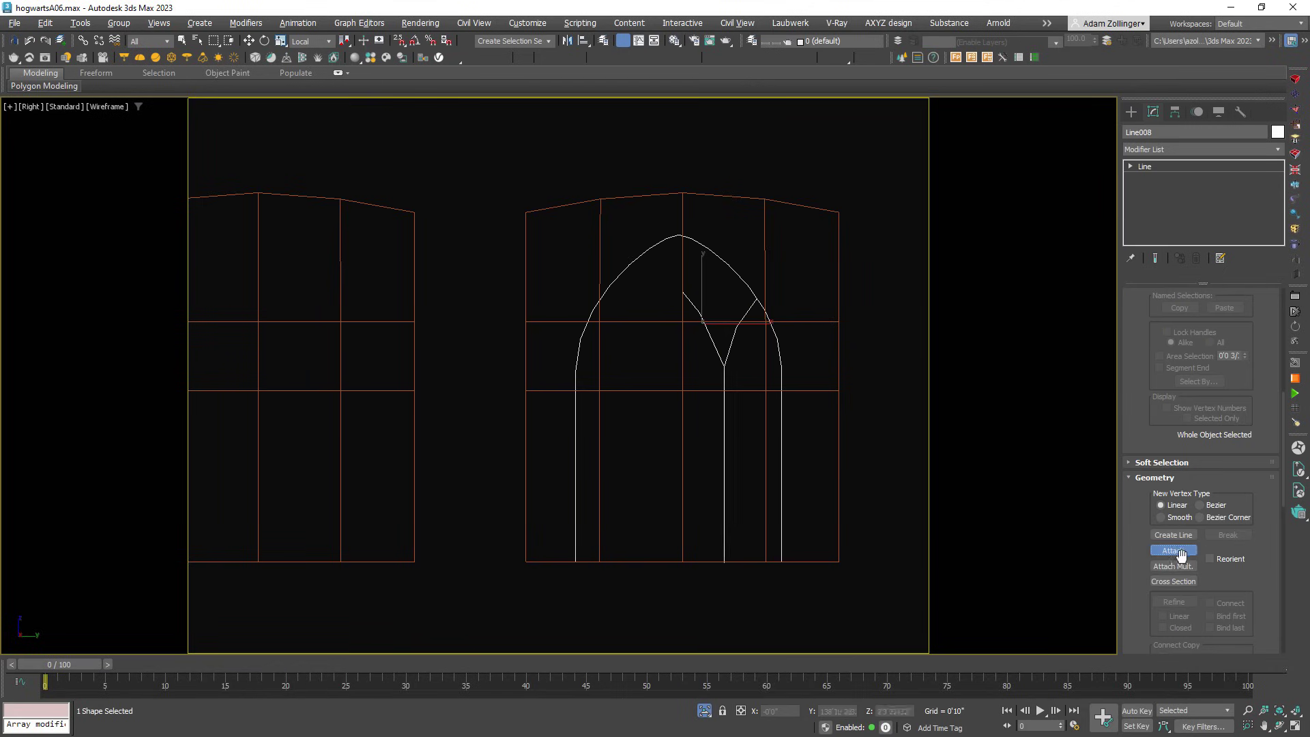
left_click(1155, 320)
left_click(1160, 435)
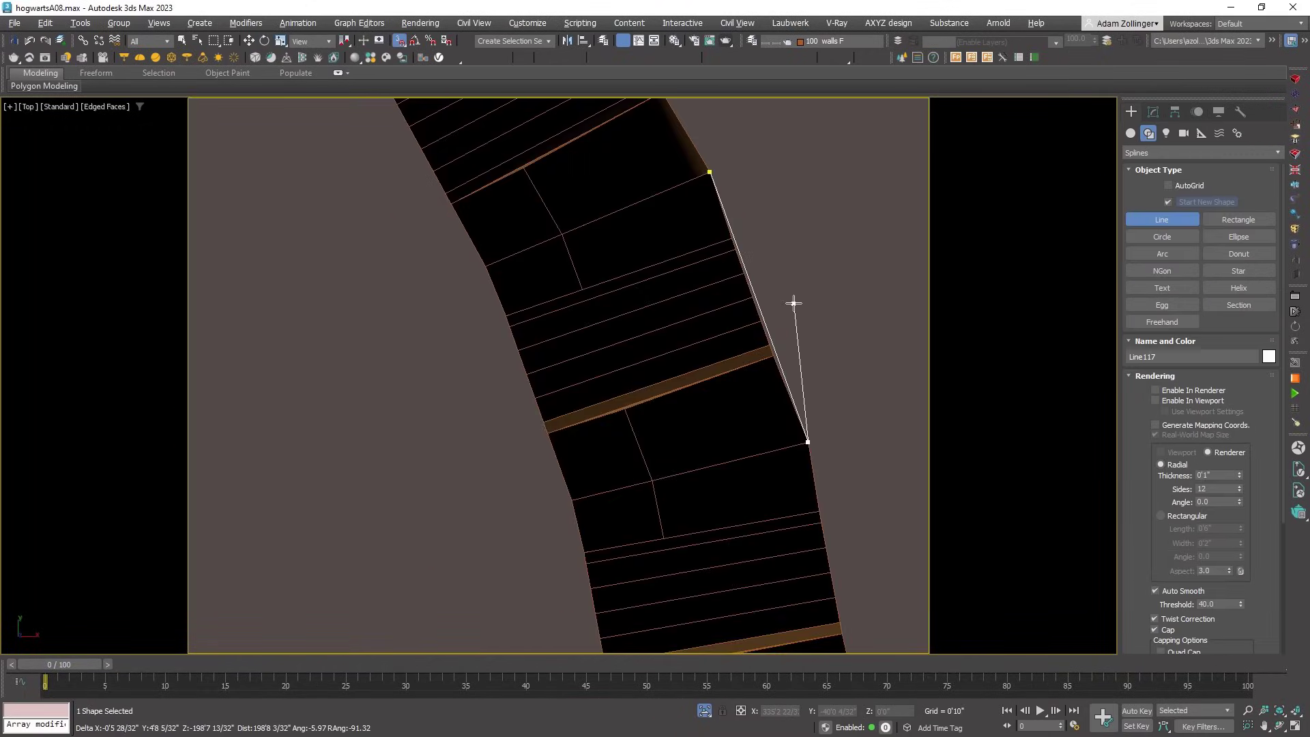
Trace a line around the outer edge of the circular arch ring in plan, snapping to its vertices
left_click(824, 330)
left_click(812, 431)
left_click(772, 555)
left_click(719, 433)
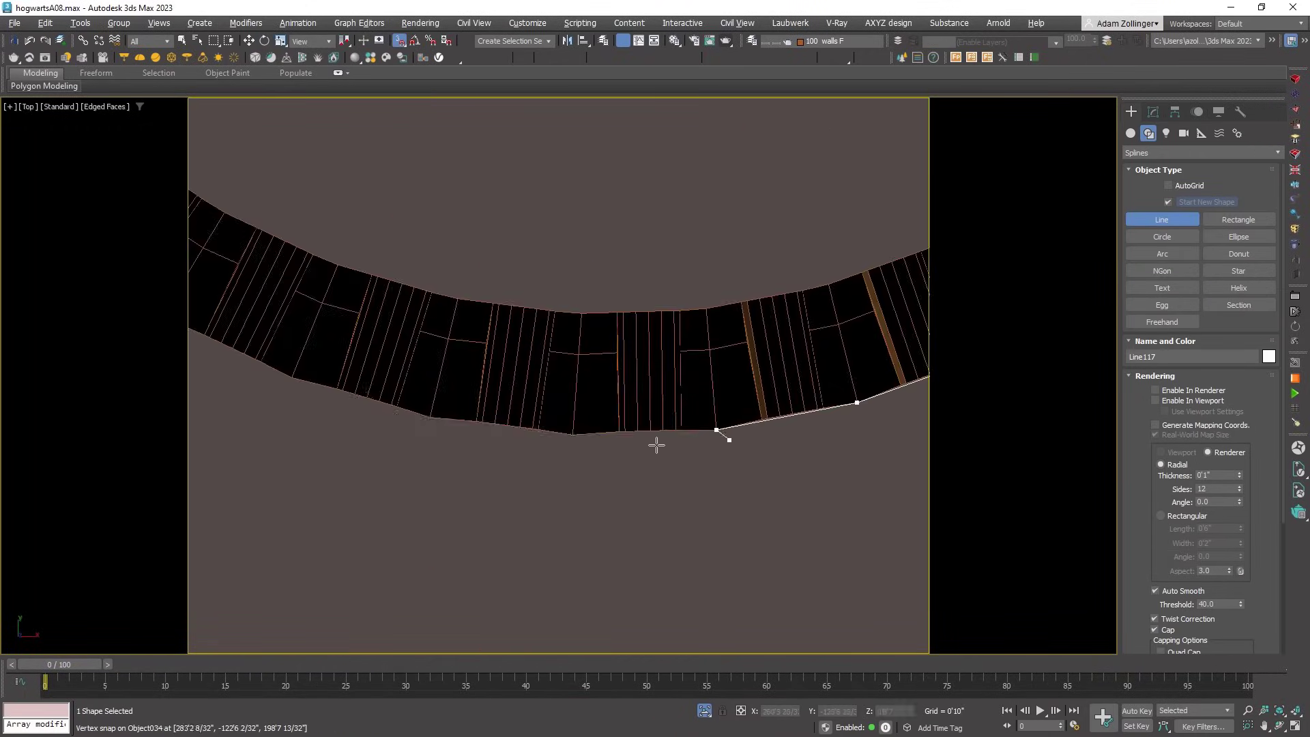
left_click(462, 266)
left_click(462, 191)
middle_click_drag(448, 222, 451, 491)
left_click(583, 262)
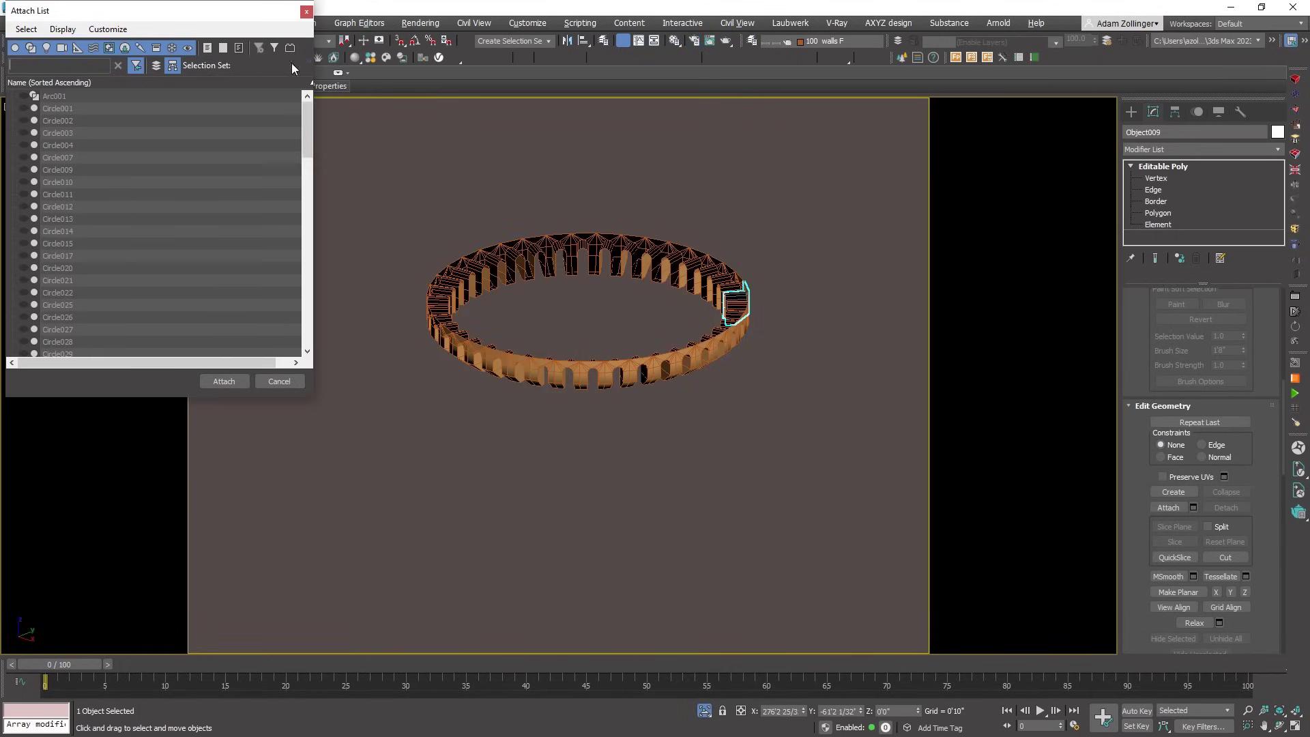
Attach the arch ring's remaining segments to the selected editable poly
left_click(188, 49)
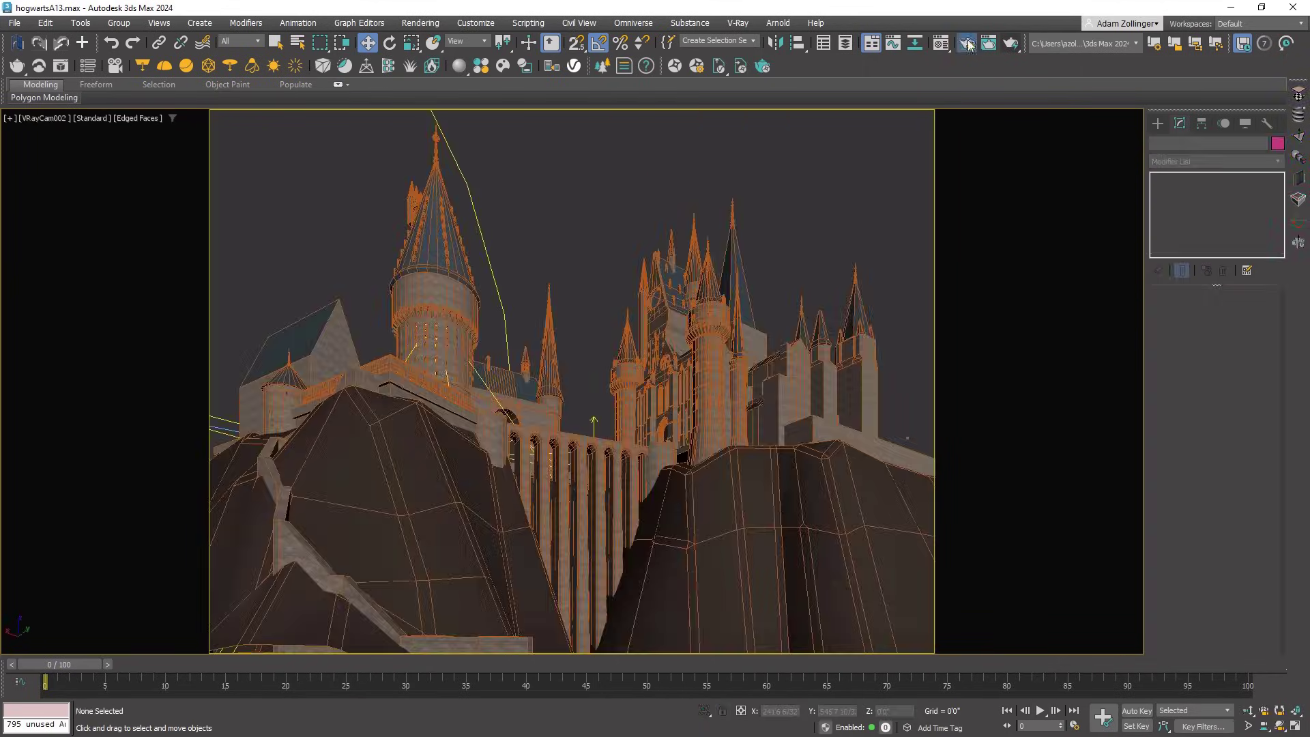
Open the V-Ray Frame Buffer and examine the night render of the detailed castle
left_click(967, 44)
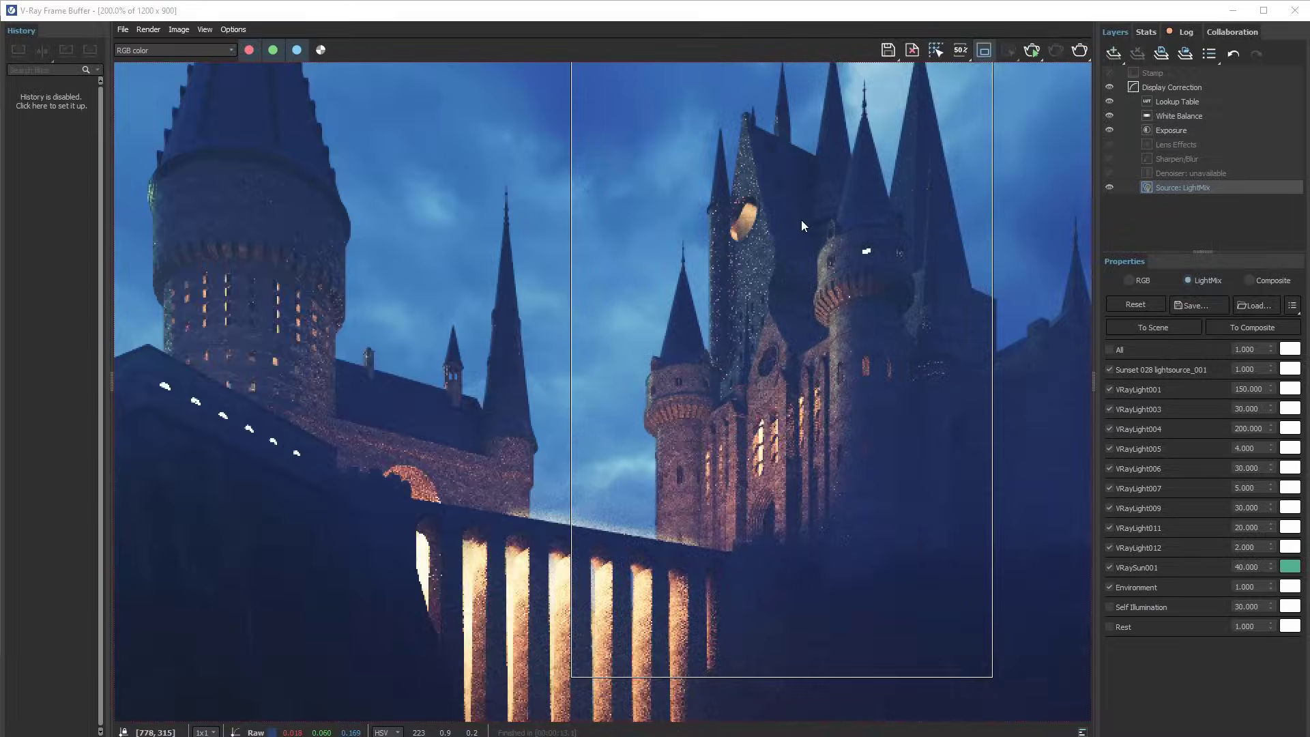
scroll(801, 220, "down", 2)
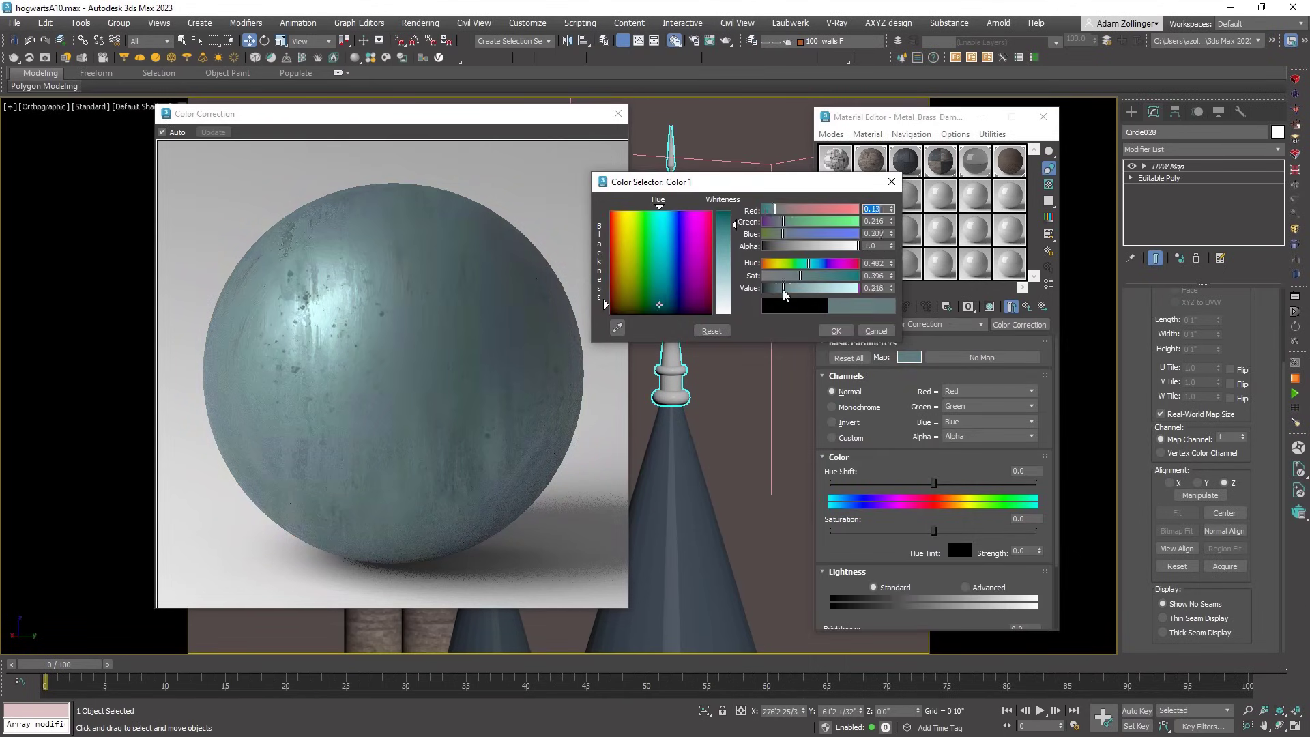
Confirm the dark teal colour for the brass material's diffuse map and set composite layer 2's opacity to 90
left_click(836, 330)
type("90")
key("Return")
left_click(942, 401)
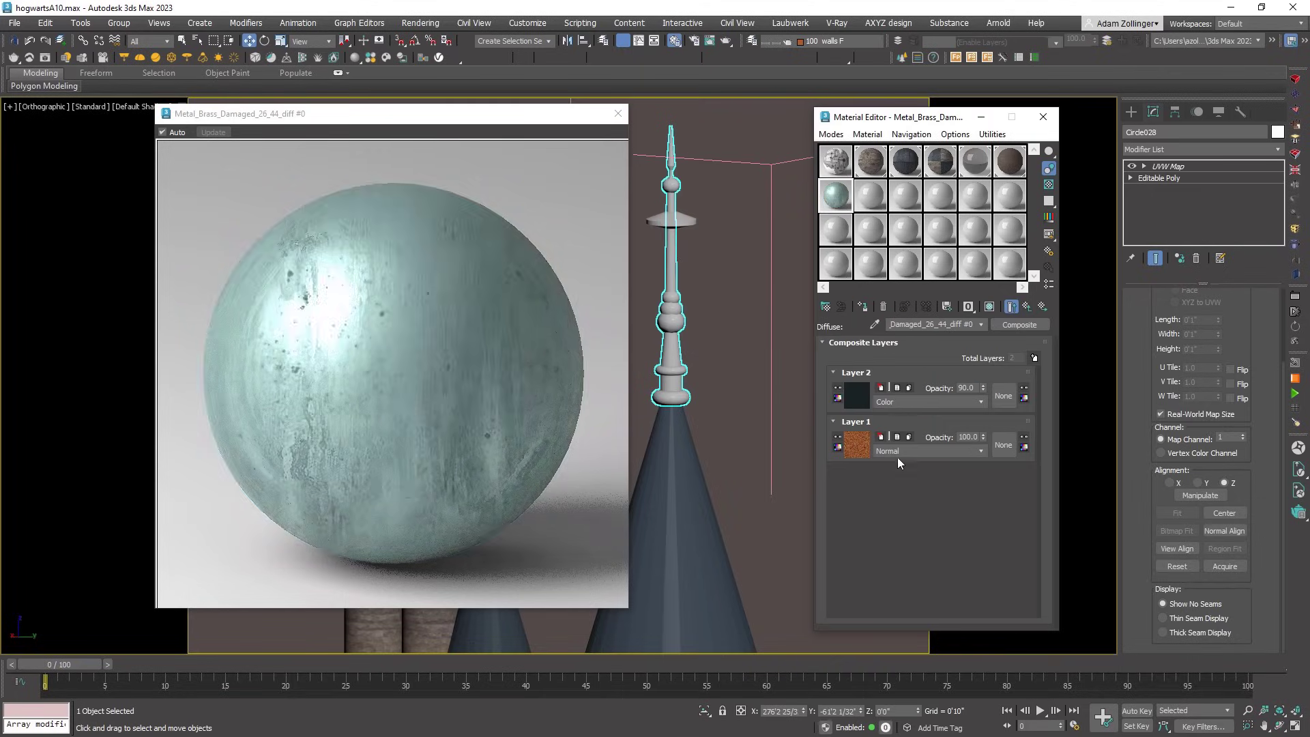
left_click(897, 457)
left_click(618, 114)
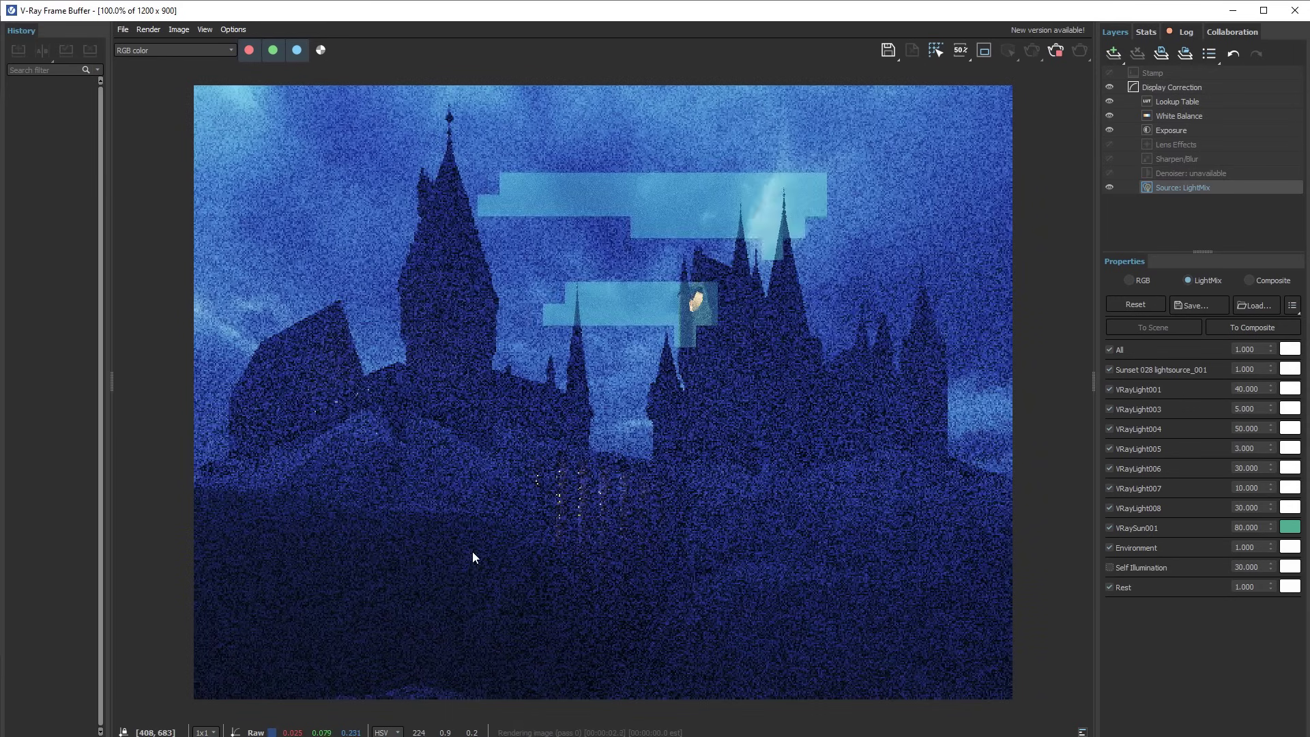
Examine the castle's night render up close around the viaduct and as a whole while it renders
scroll(479, 555, "up", 2)
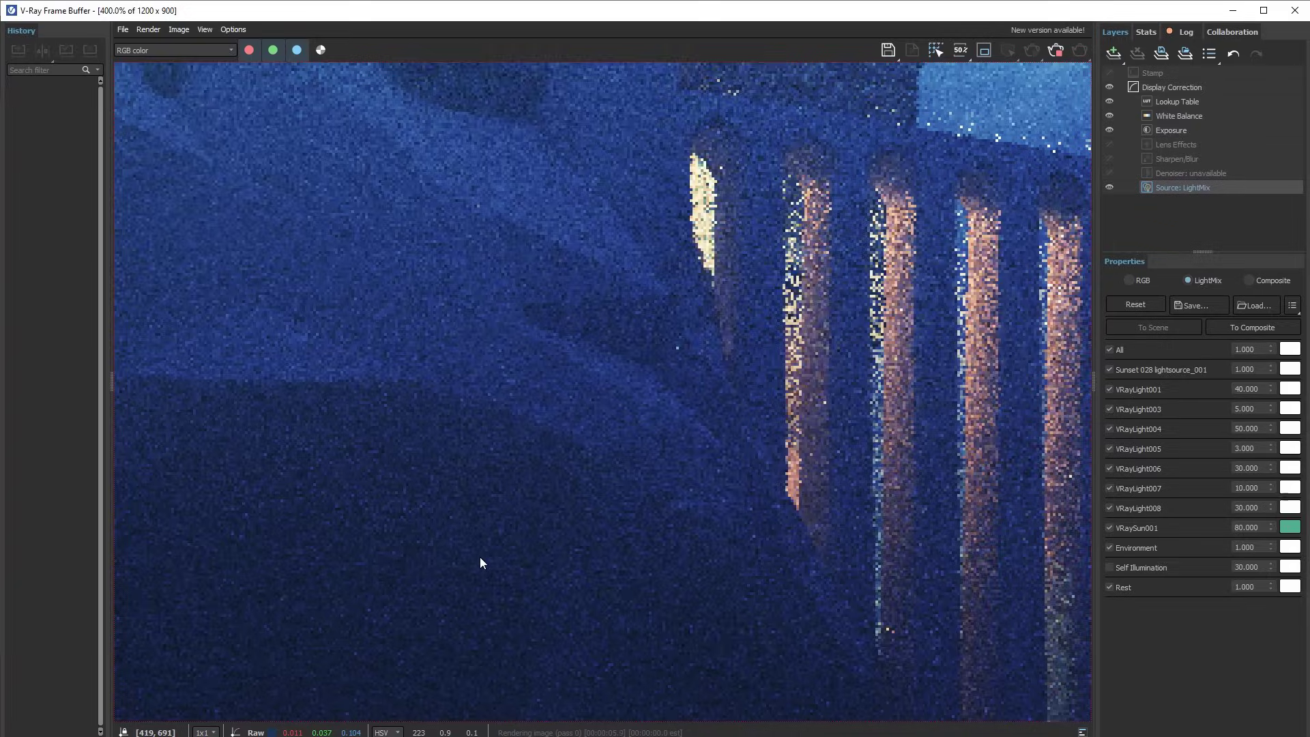
scroll(482, 556, "down", 2)
scroll(573, 413, "down", 1)
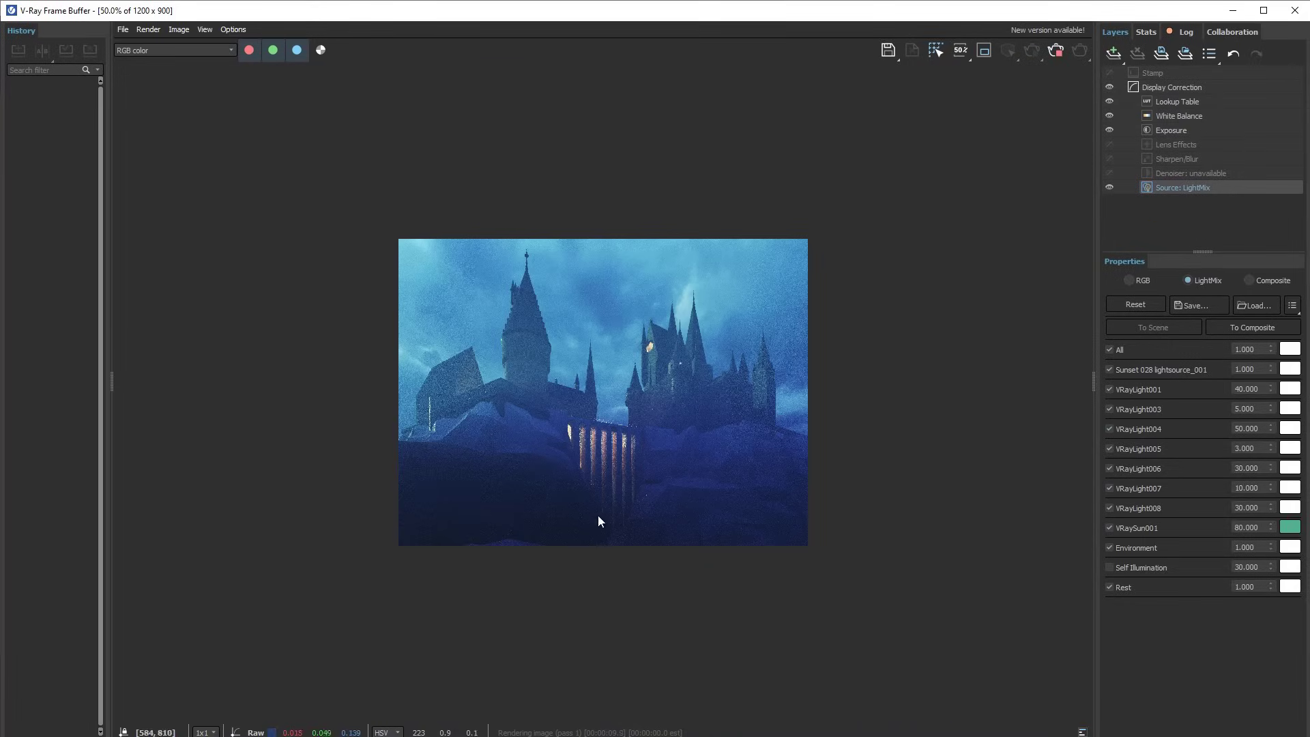
scroll(599, 518, "up", 1)
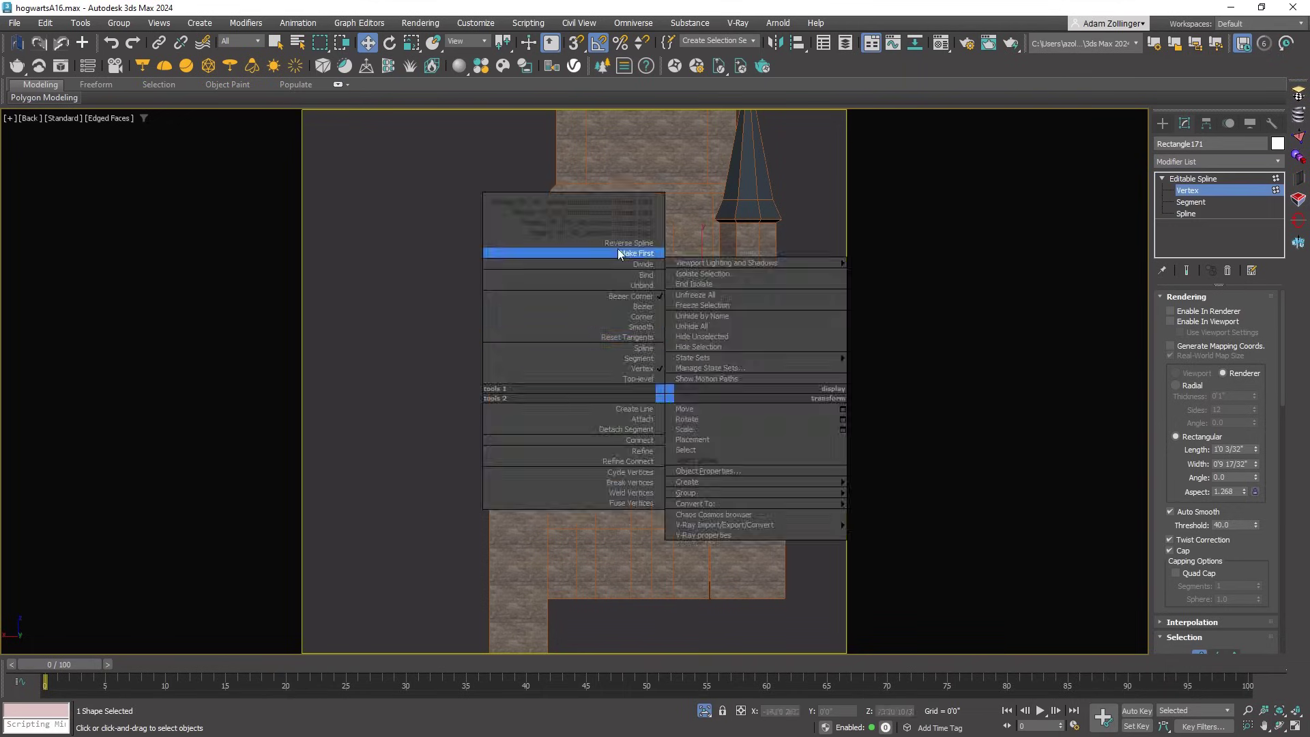
Make the selected vertex the first one of the Rectangle171 spline and toggle vertex editing on the gabled arch wall
left_click(617, 249)
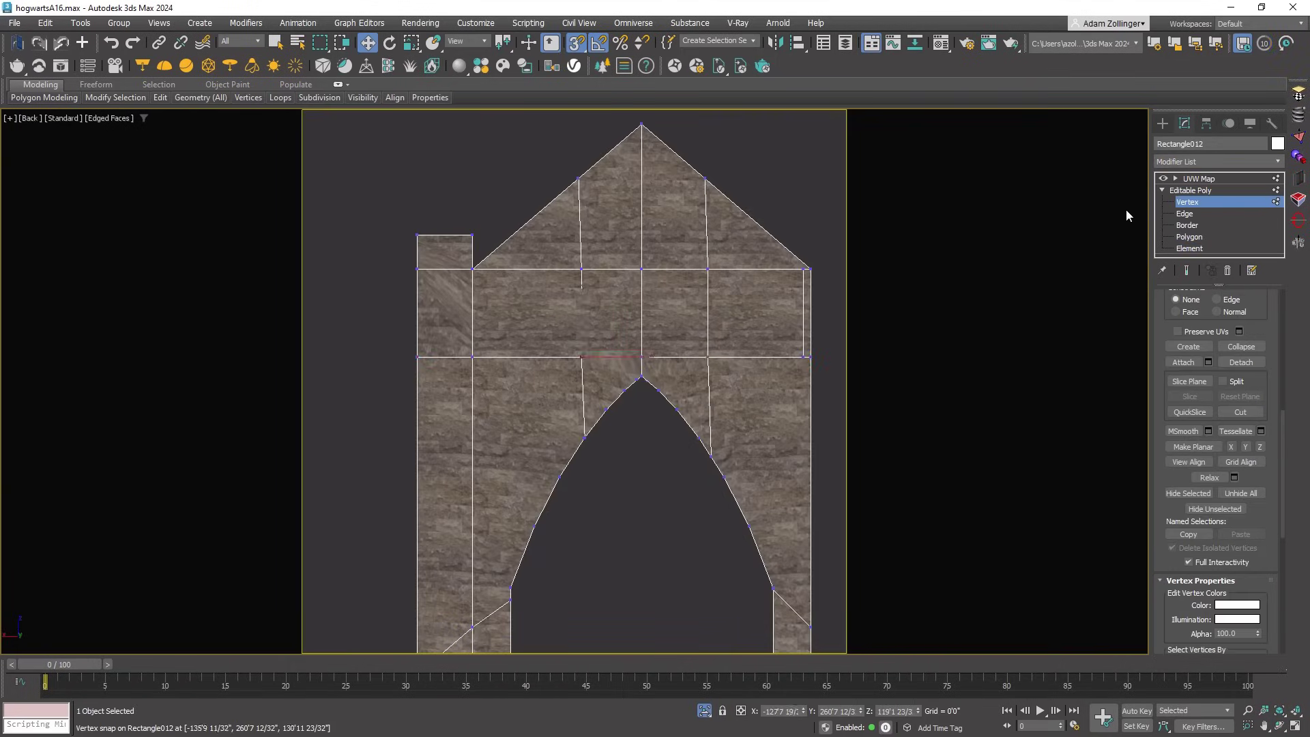
left_click(1193, 202)
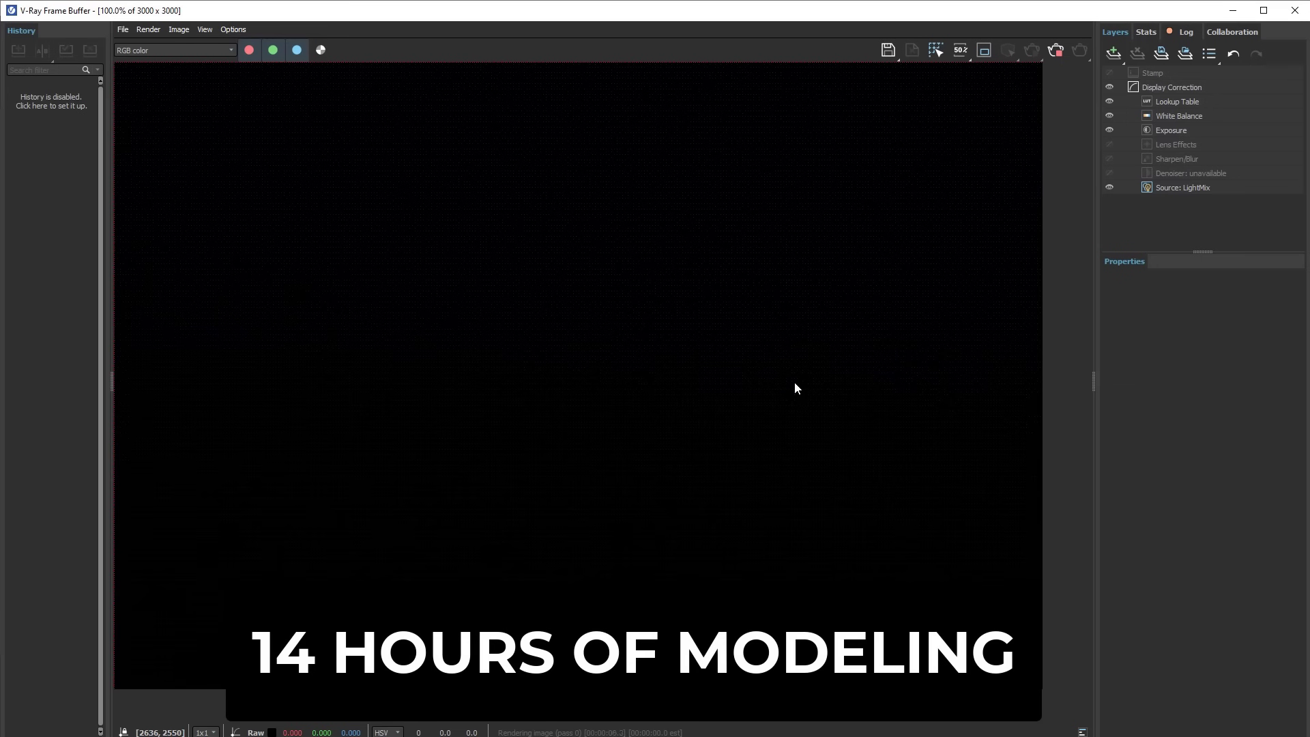
Adjust the saturation of the blue fog colour in the aerial scene's environment settings
scroll(794, 382, "down", 1)
middle_click_drag(746, 204, 754, 415)
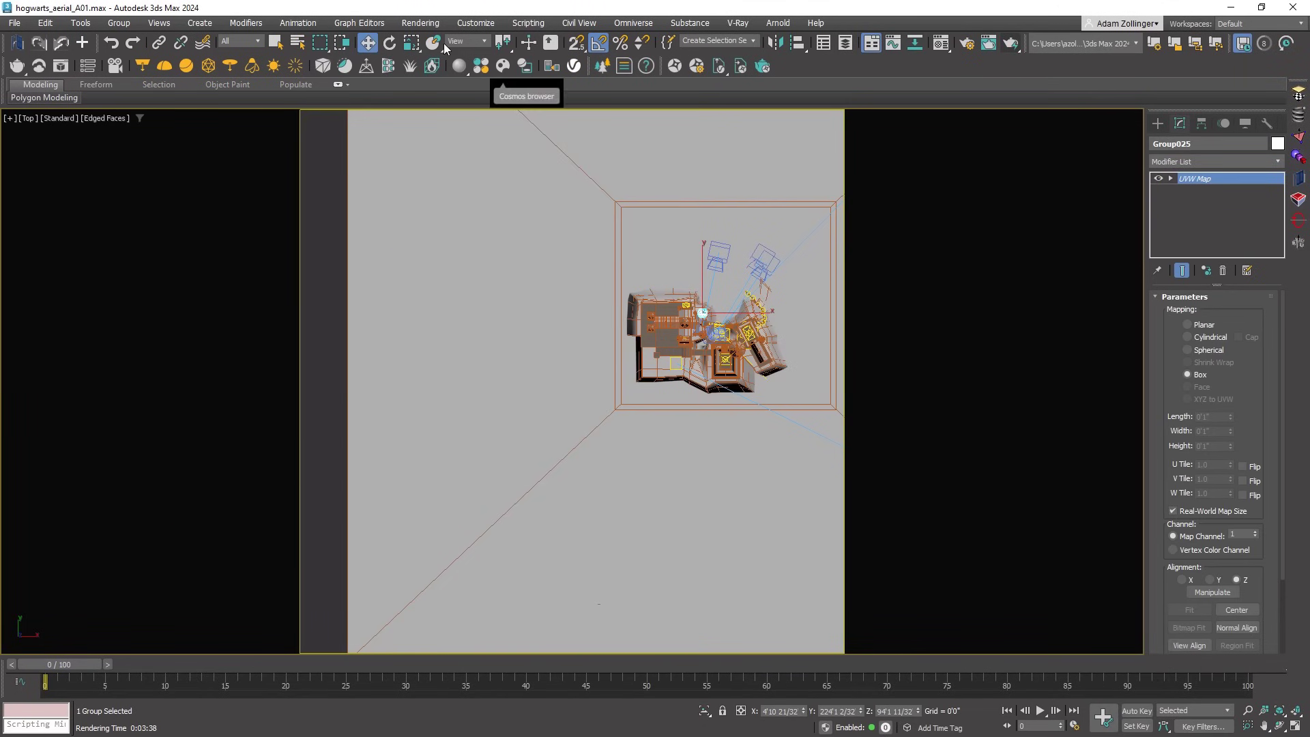
key("8")
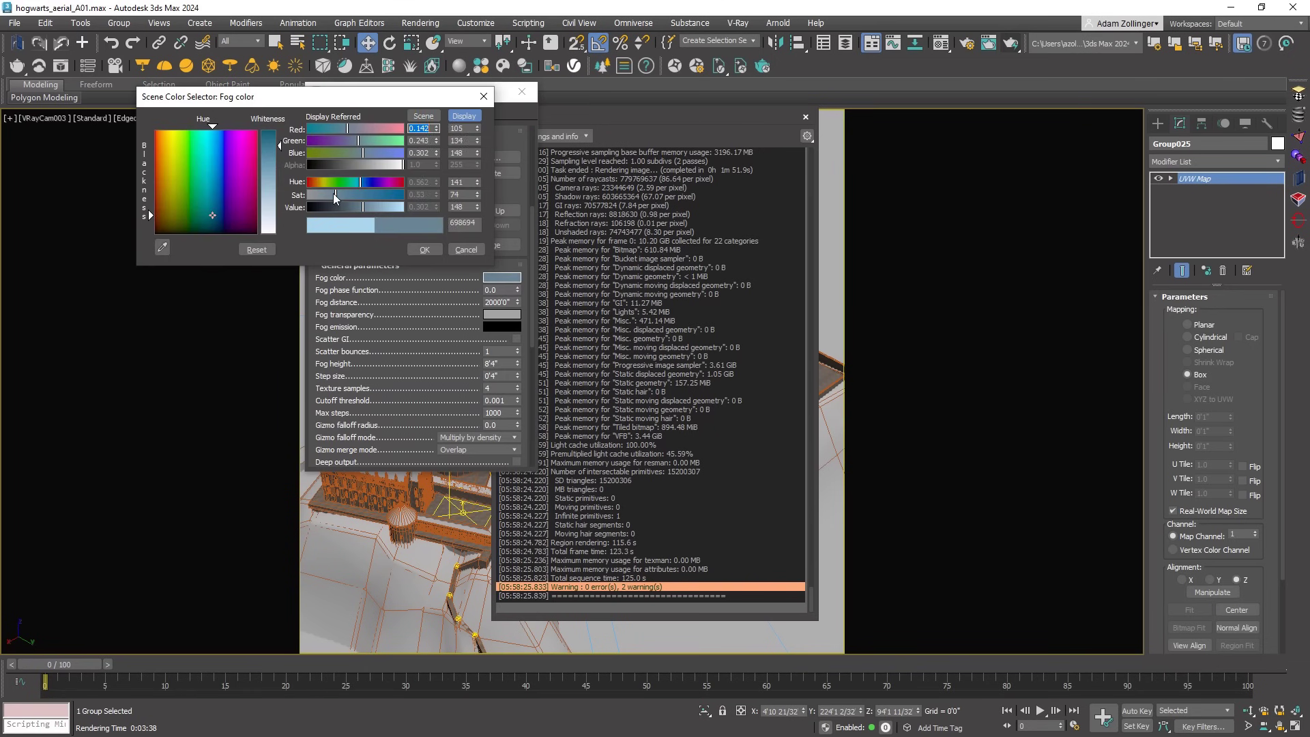
left_click_drag(332, 194, 333, 198)
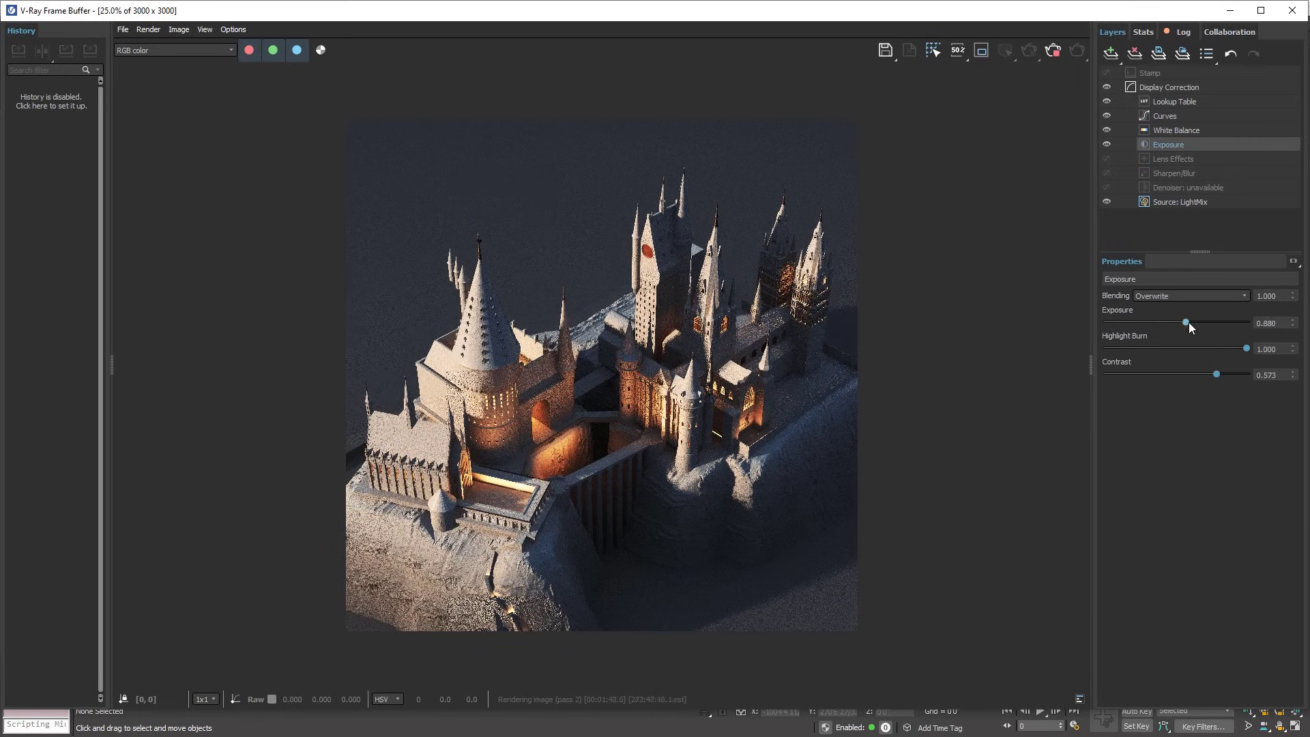
Set the render's exposure to about 0.049 and highlight burn to about 0.748, comparing the image with the Exposure layer off and on
left_click_drag(1188, 322, 1217, 322)
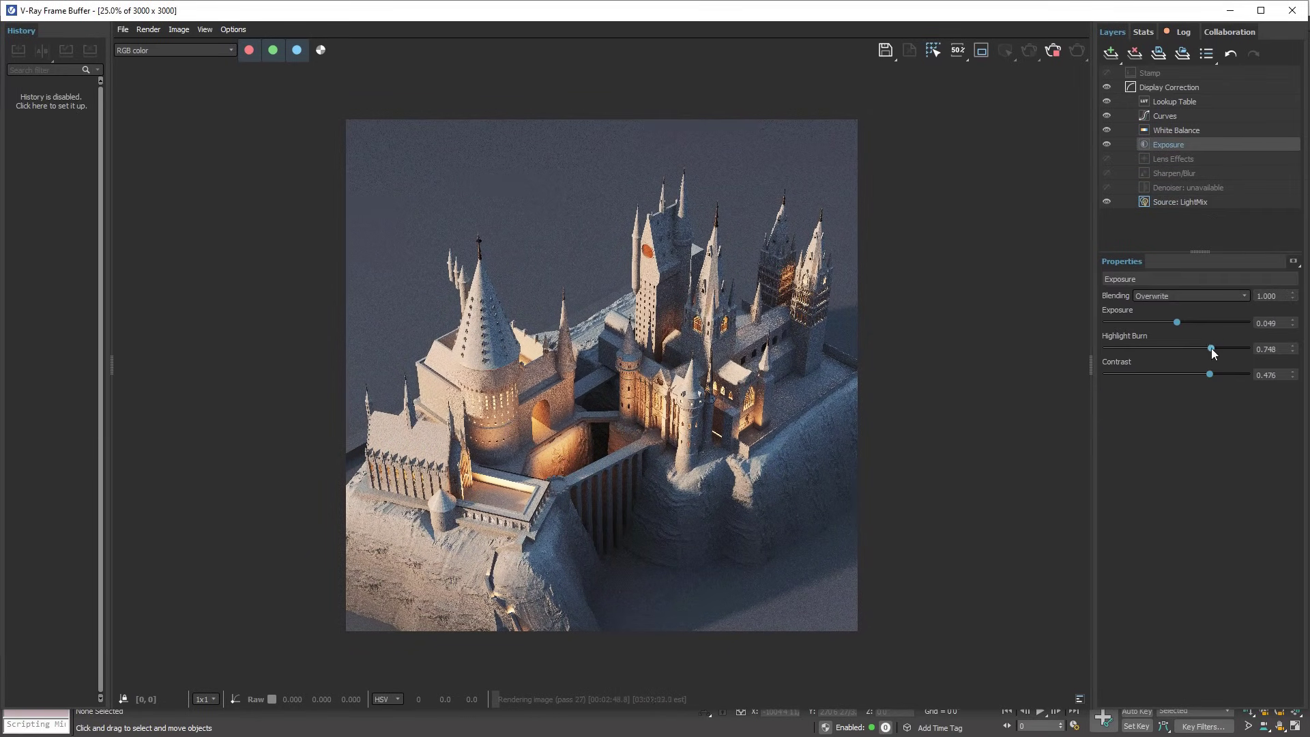
left_click(1106, 144)
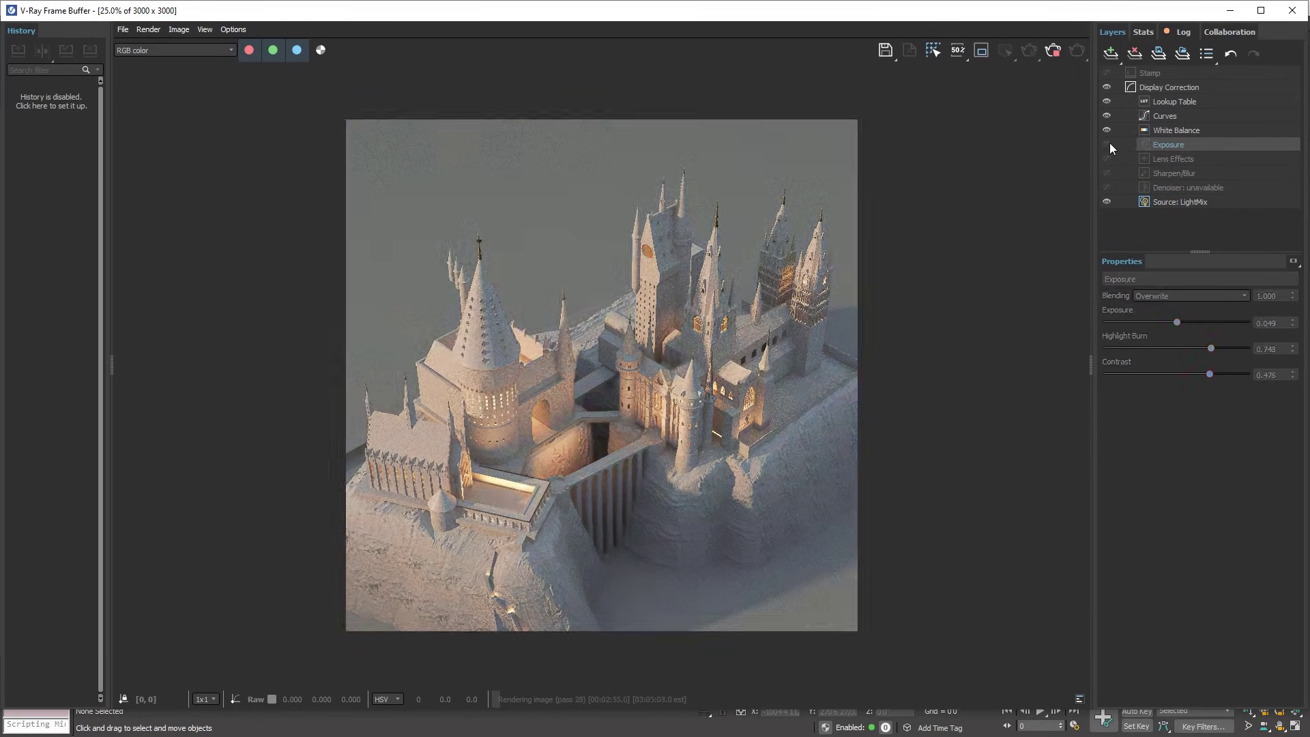
left_click(1106, 144)
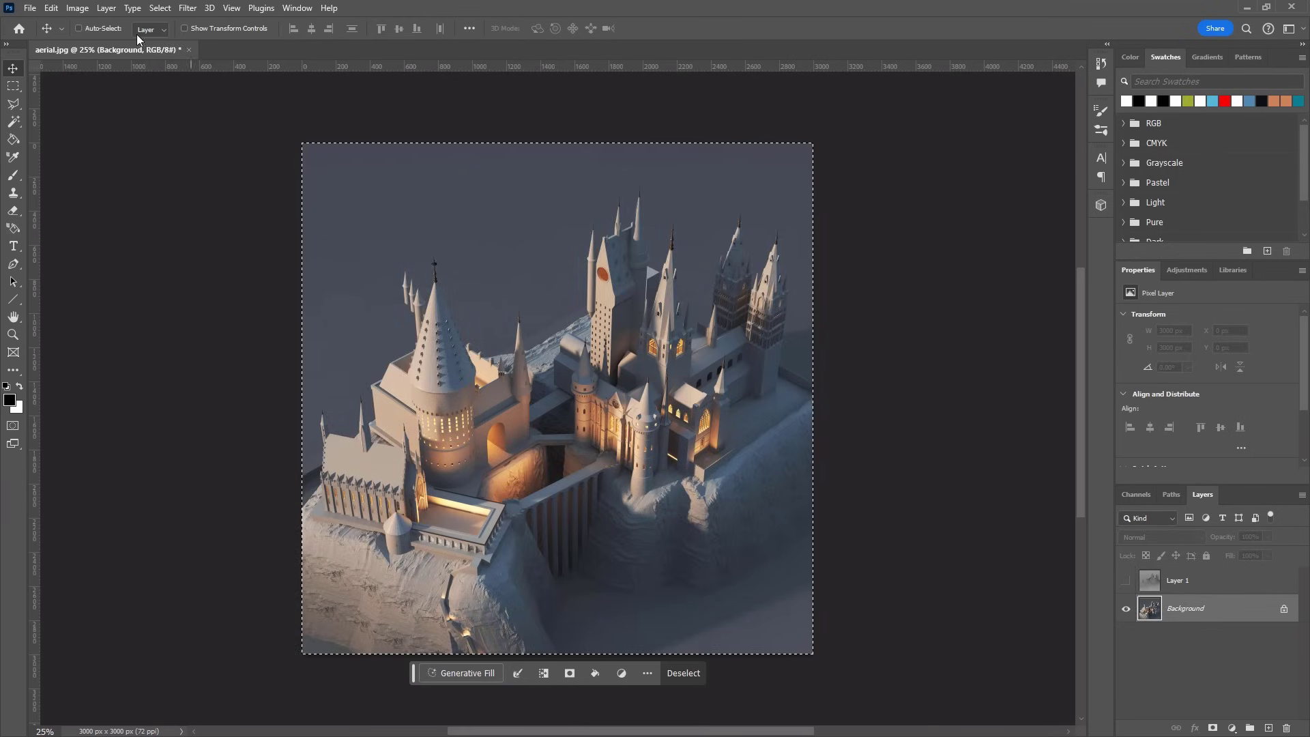
Switch to Photoshop and add a Levels adjustment layer above the Background of aerial.jpg
left_click(106, 8)
mouse_move(186, 193)
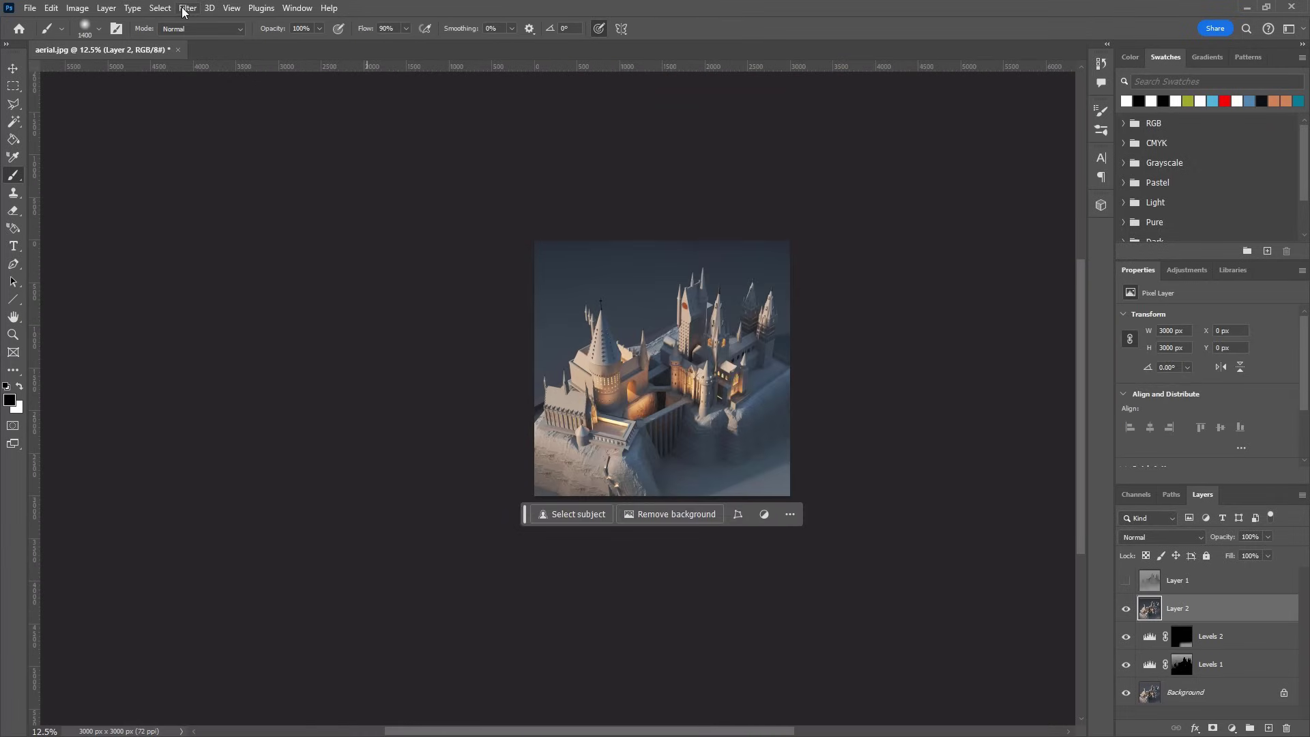
Open Layer 2 in the Camera Raw Filter and apply the Modern 04 profile
left_click(187, 8)
left_click(218, 95)
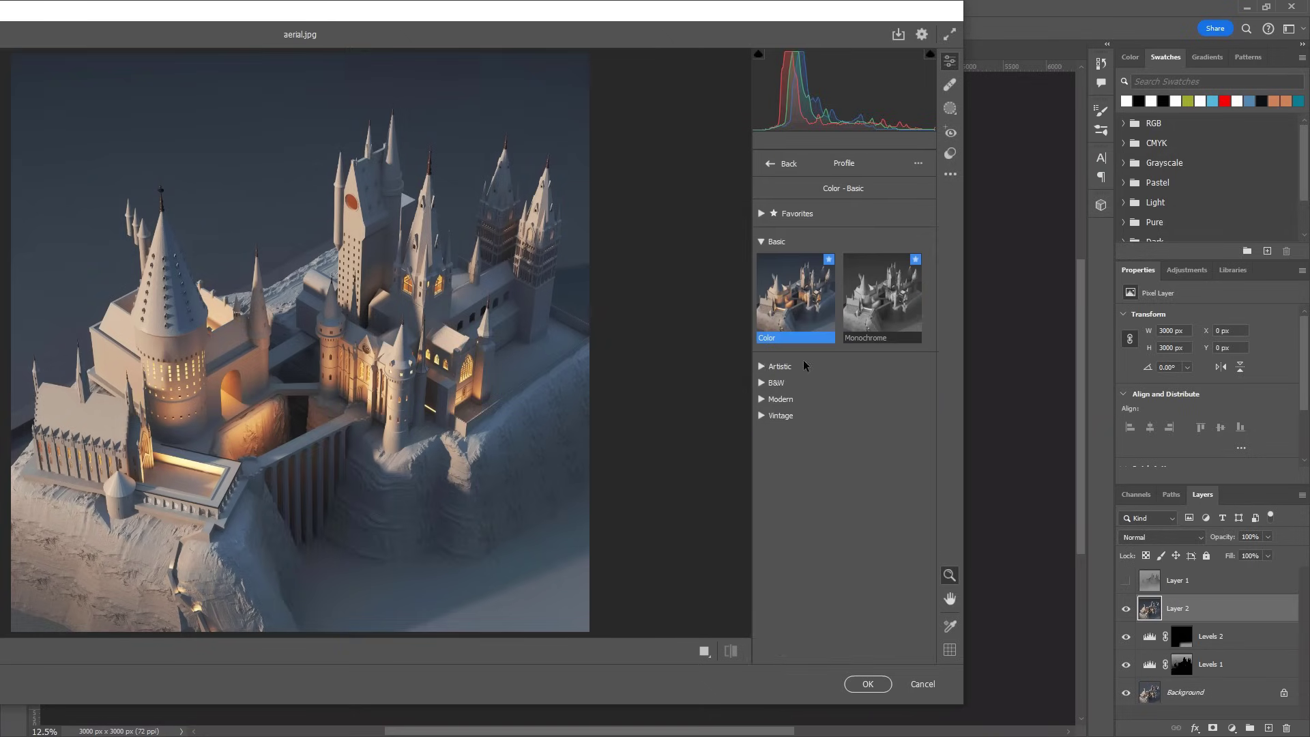
left_click(878, 392)
left_click(779, 164)
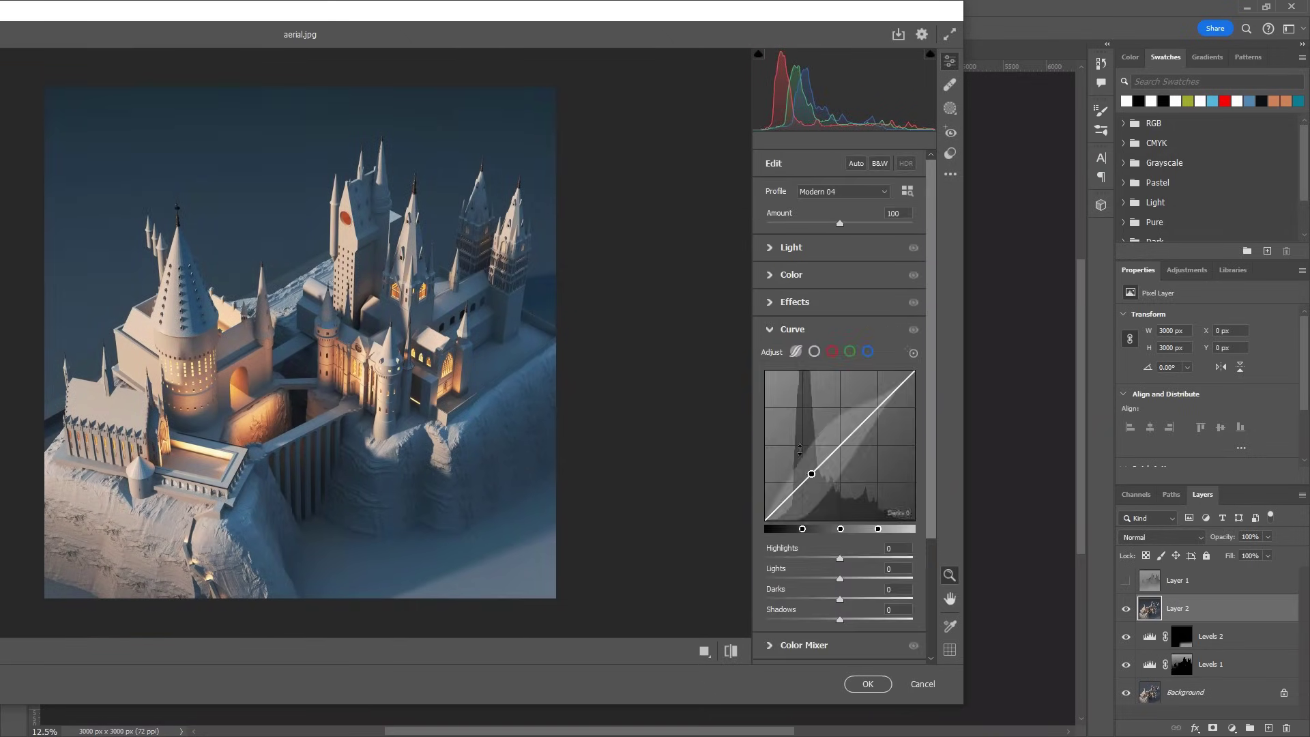
Grade the image by lowering the shadows' luminance to -31, tinting the highlights orange and raising their luminance
scroll(808, 539, "down", 2)
left_click(804, 540)
left_click_drag(796, 505, 787, 506)
mouse_move(883, 506)
left_mouse_down()
mouse_move(908, 507)
mouse_move(881, 506)
left_mouse_up()
left_click_drag(882, 457, 887, 455)
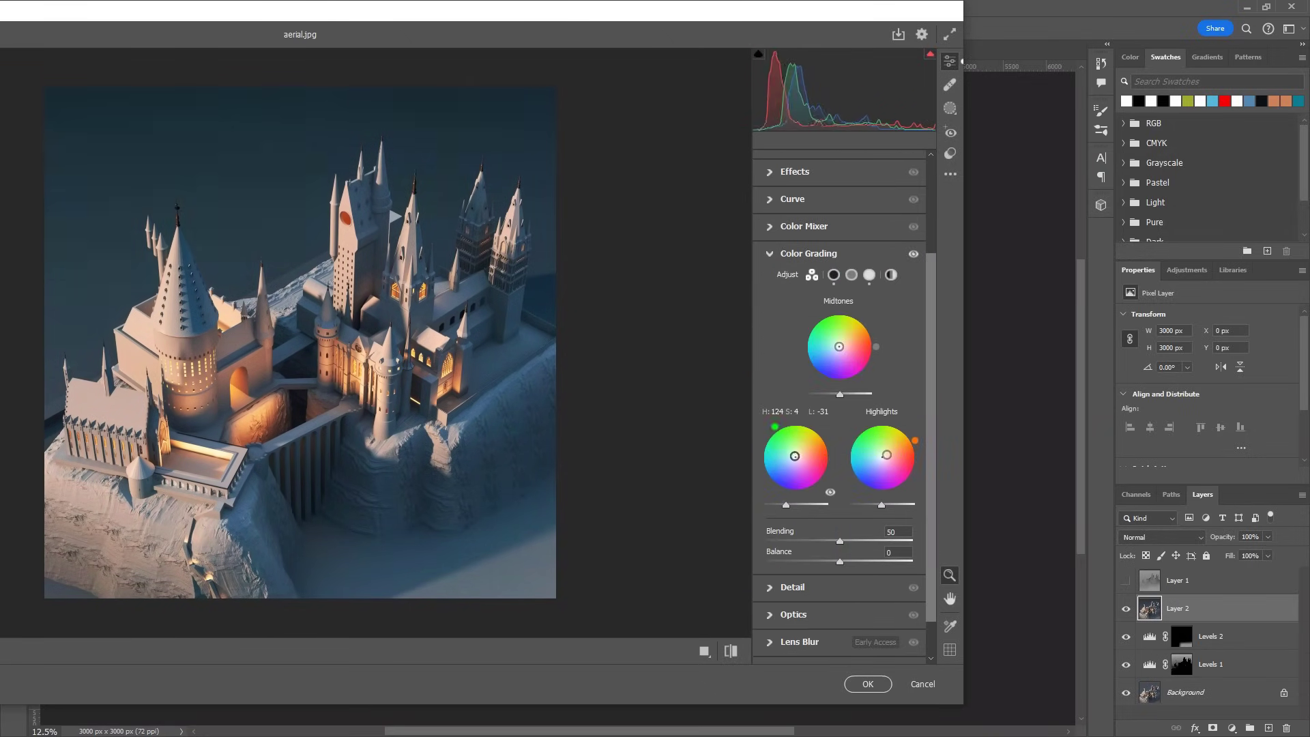
left_click_drag(881, 506, 893, 505)
left_click(808, 253)
left_click(769, 356)
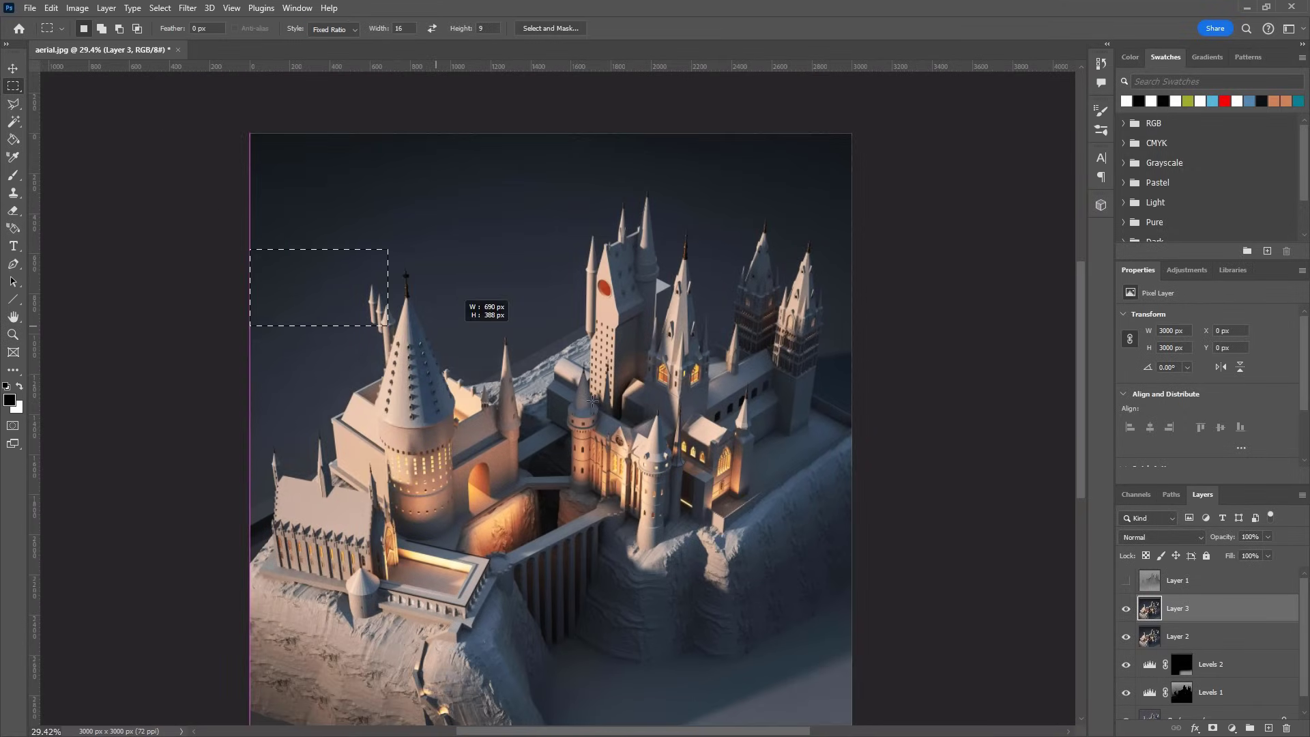
Select a 16:9 area across the full image width and black out everything outside it with a masked colour fill layer
left_click_drag(592, 401, 603, 577)
left_click(77, 8)
left_click(95, 151)
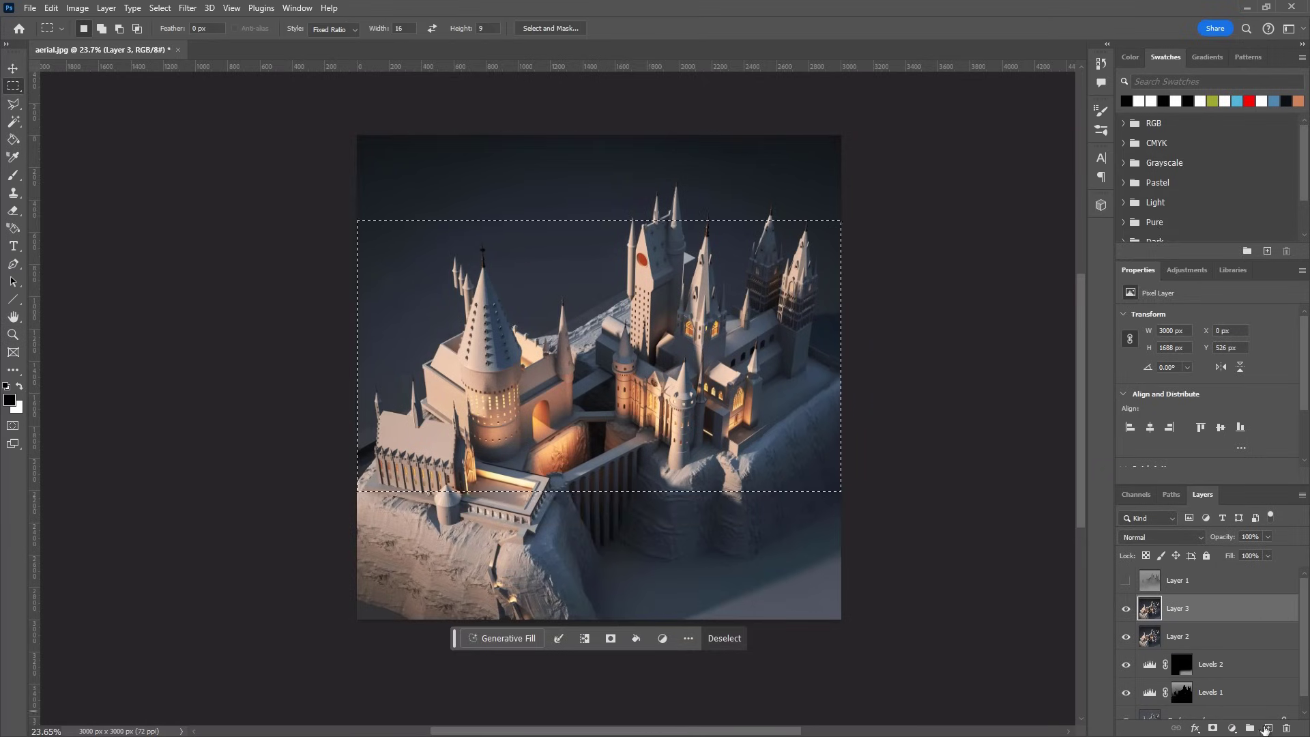
left_click(106, 7)
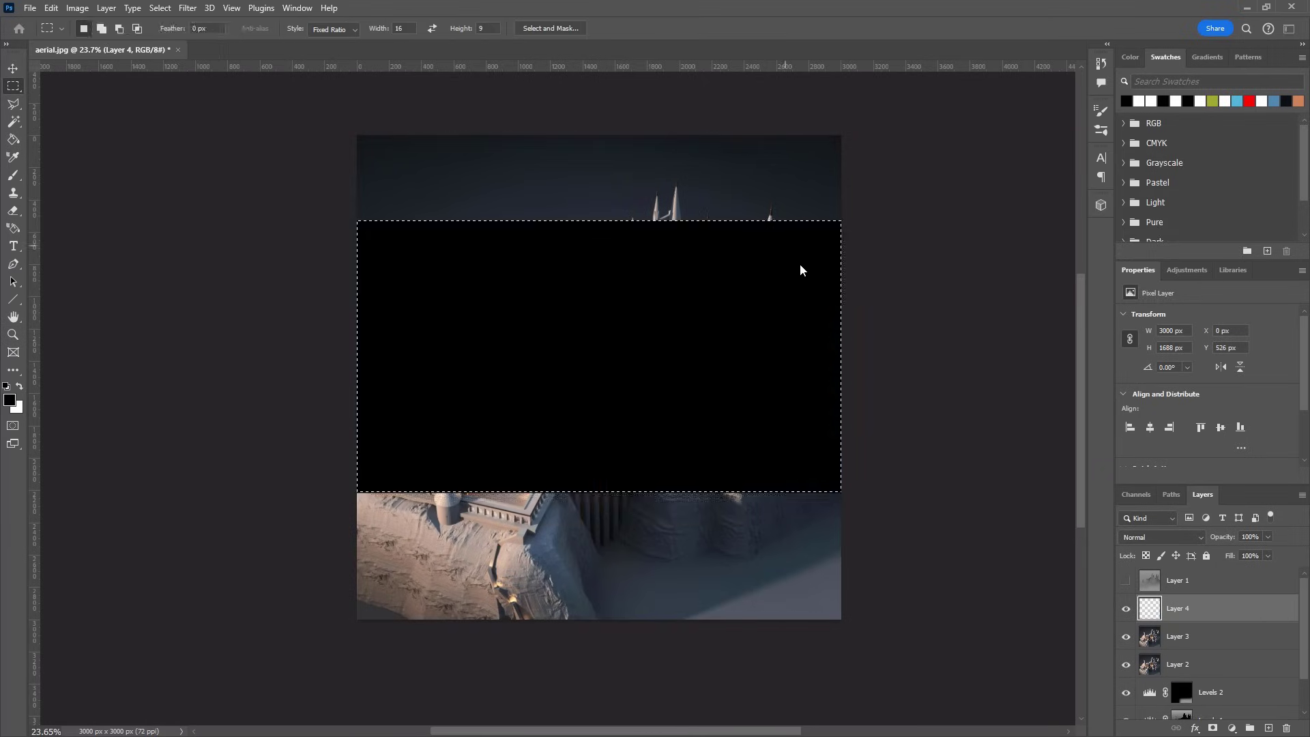
key("ctrl+i")
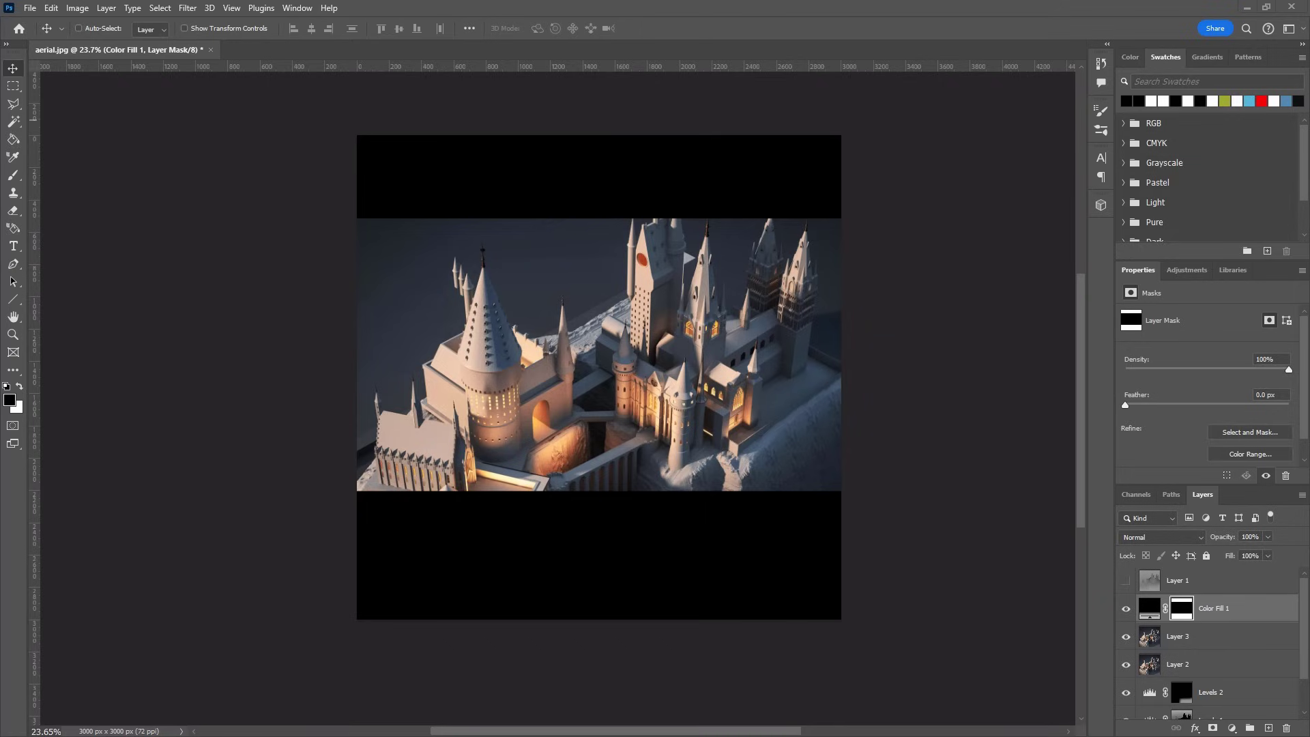
Paste the Unreal Engine logo below the 3ds Max logo, set it to Linear Dodge (Add) and enlarge it to 416 × 340 px
key("ctrl+v")
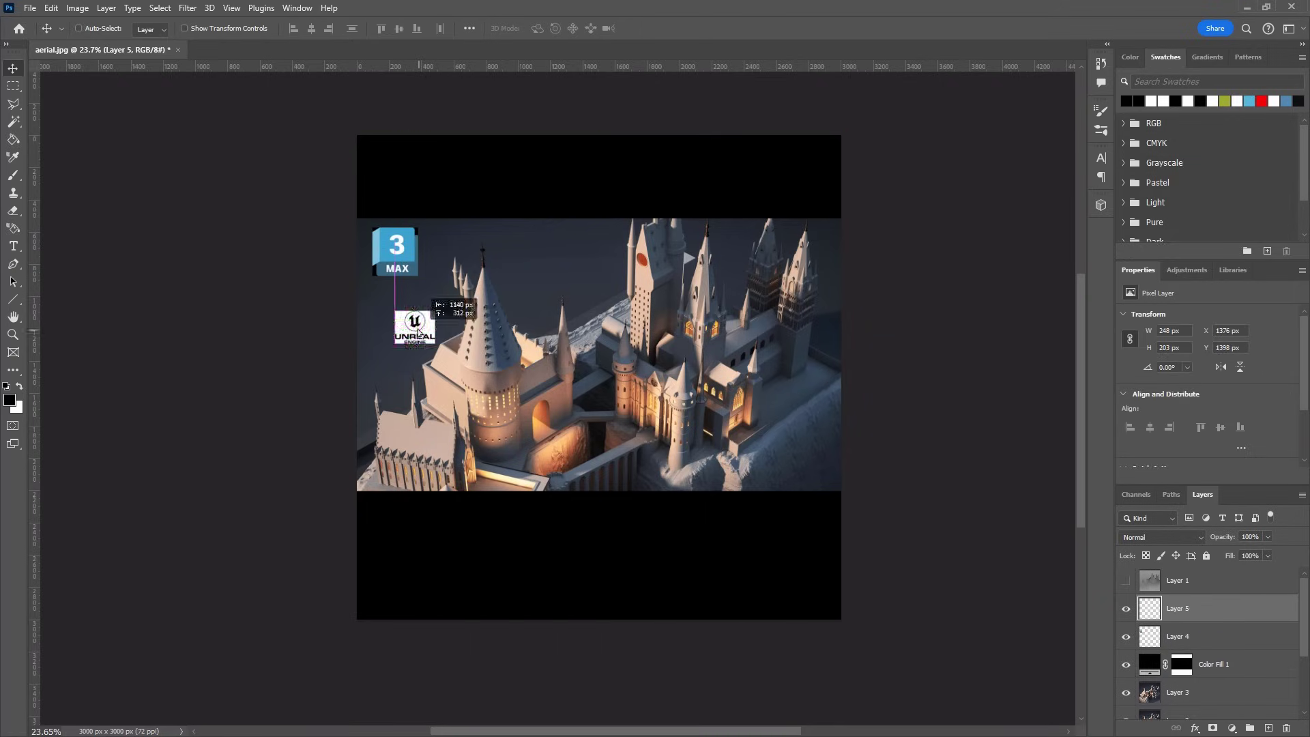
left_click_drag(418, 332, 416, 330)
left_click(1159, 536)
left_click(1169, 505)
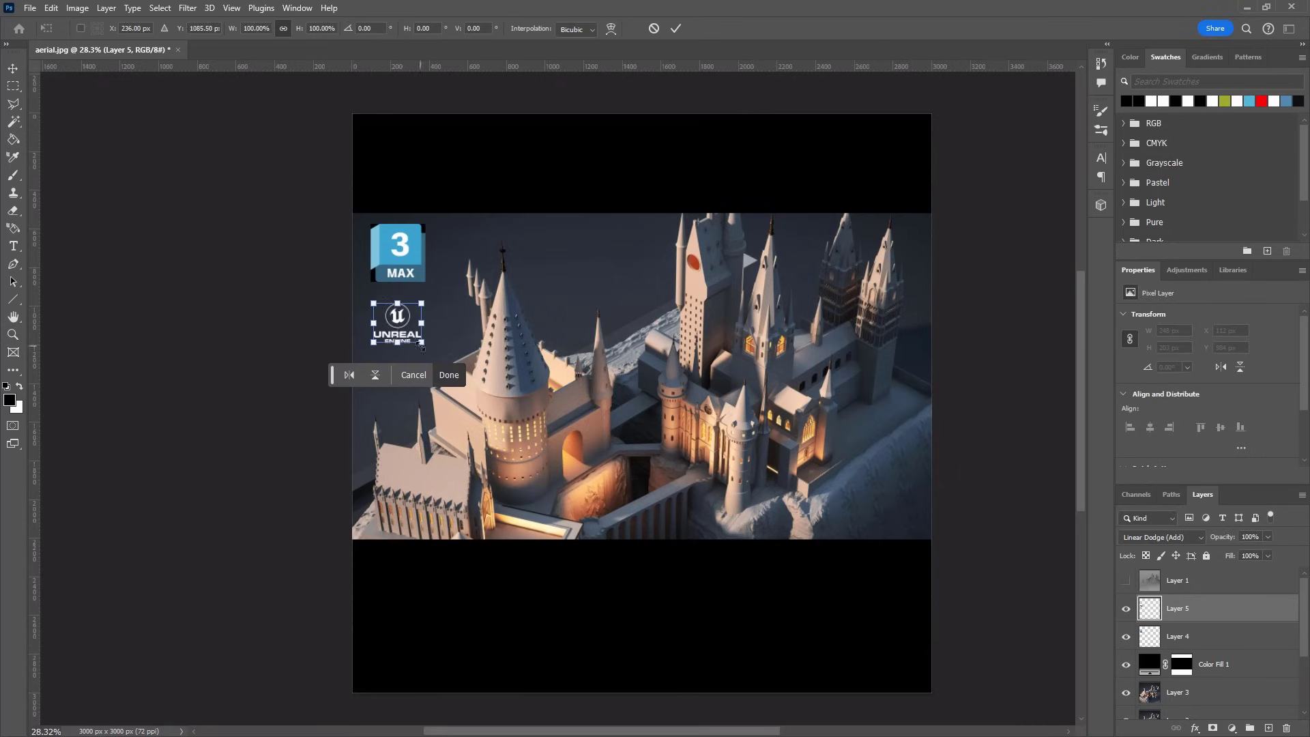
key("Return")
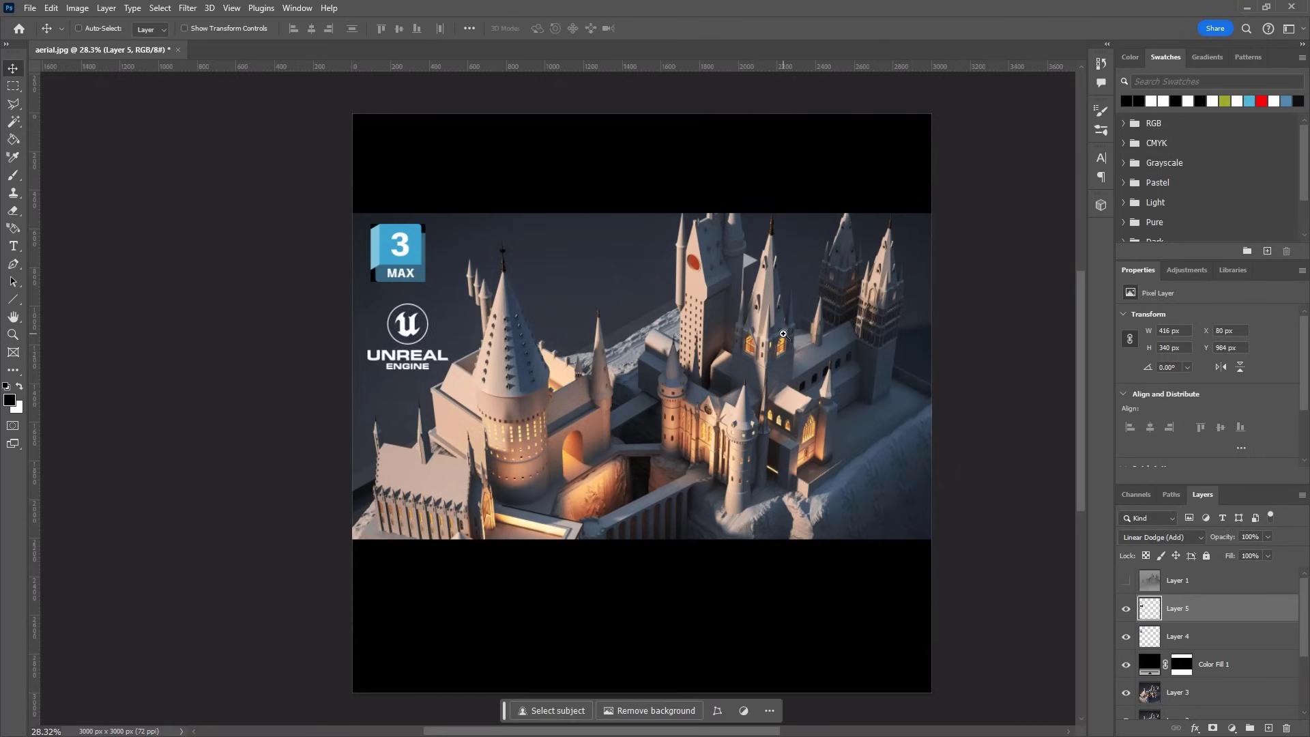
Desaturate the 3ds Max logo layer and set its blend mode to Linear Dodge (Add)
left_click(1186, 636)
left_click(77, 8)
mouse_move(92, 45)
left_click(246, 307)
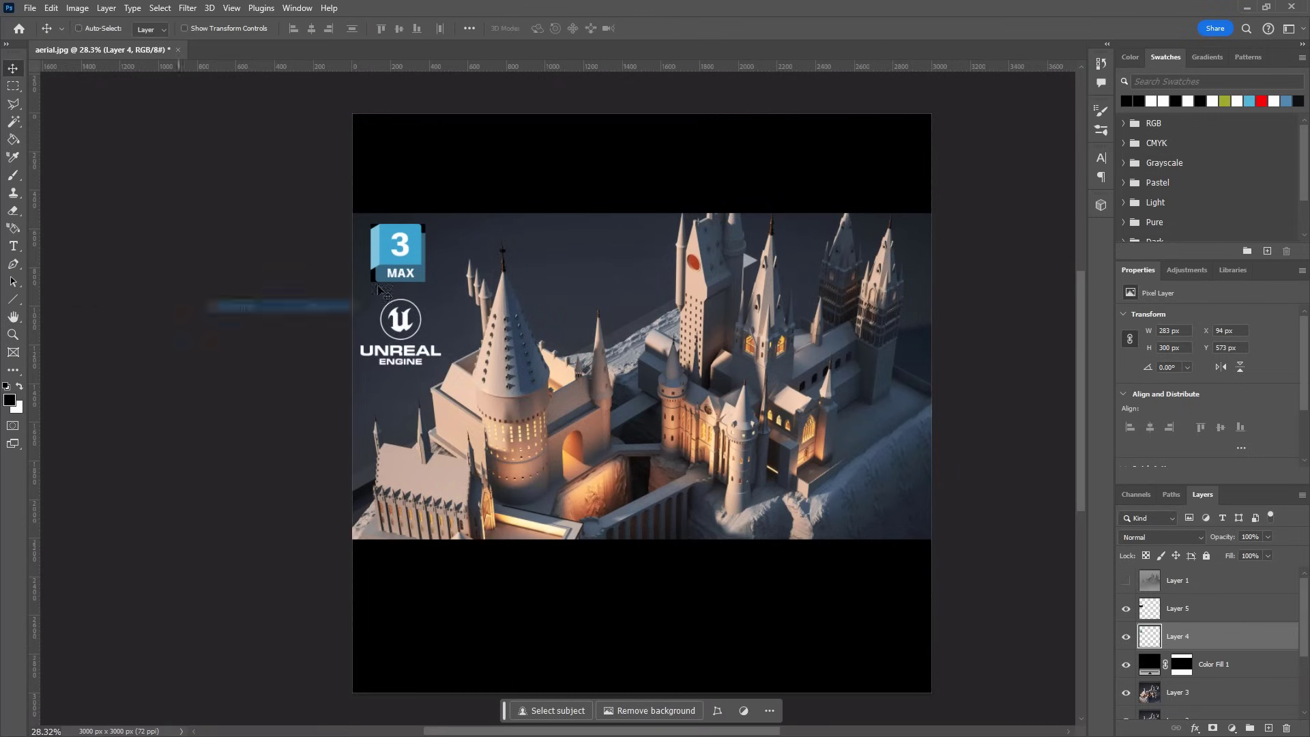
left_click(1182, 540)
left_click(1169, 505)
Scale the 3ds Max logo down to 256 × 271 px above the Unreal Engine logo
key("z")
left_click_drag(390, 263, 406, 258)
key("ctrl+t")
left_click_drag(363, 211, 371, 219)
key("Return")
left_click_drag(684, 333, 648, 333)
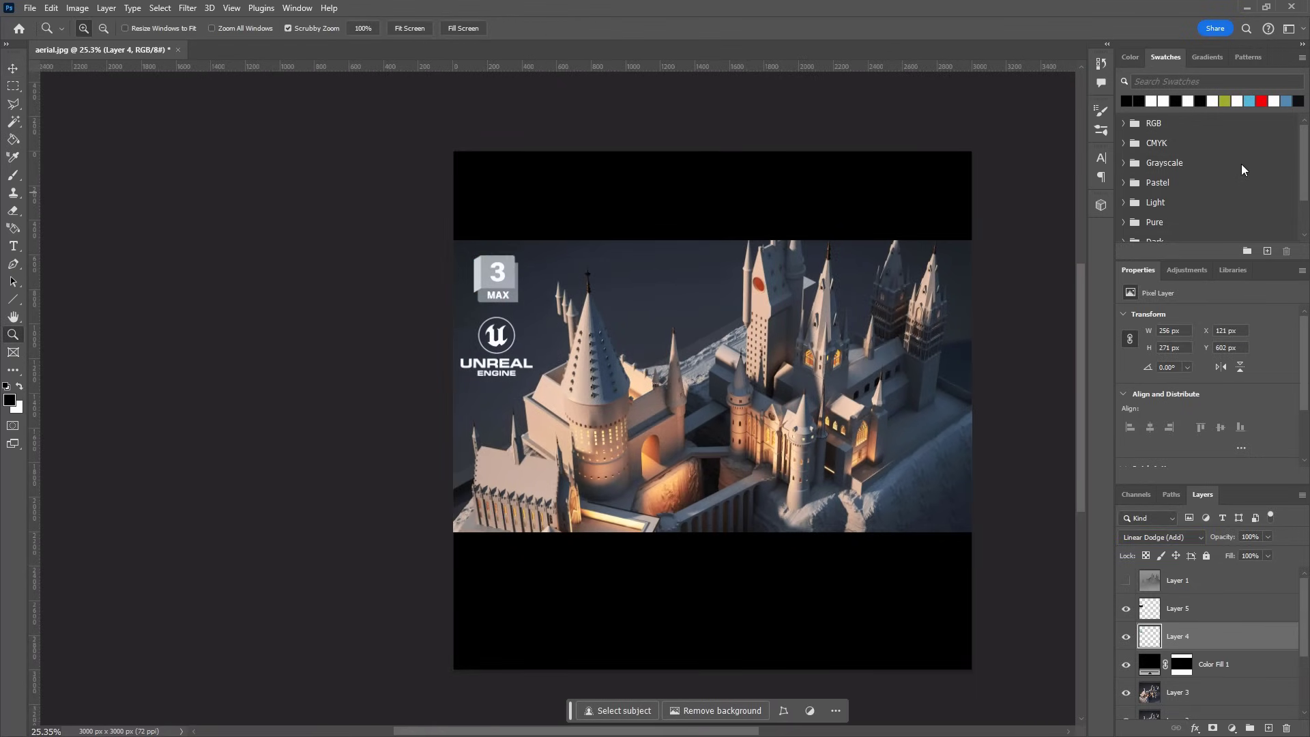
left_click_drag(907, 240, 922, 240)
left_click_drag(943, 332, 940, 403)
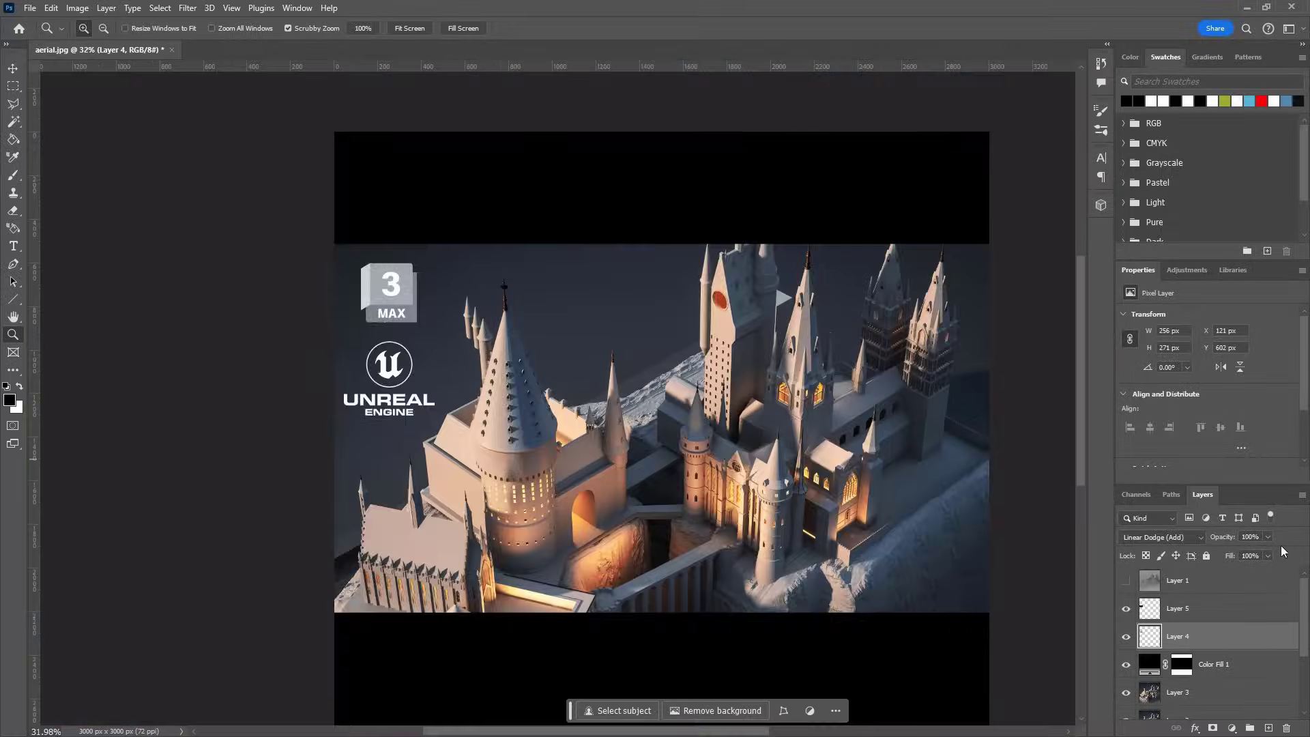
left_click_drag(717, 369, 703, 369)
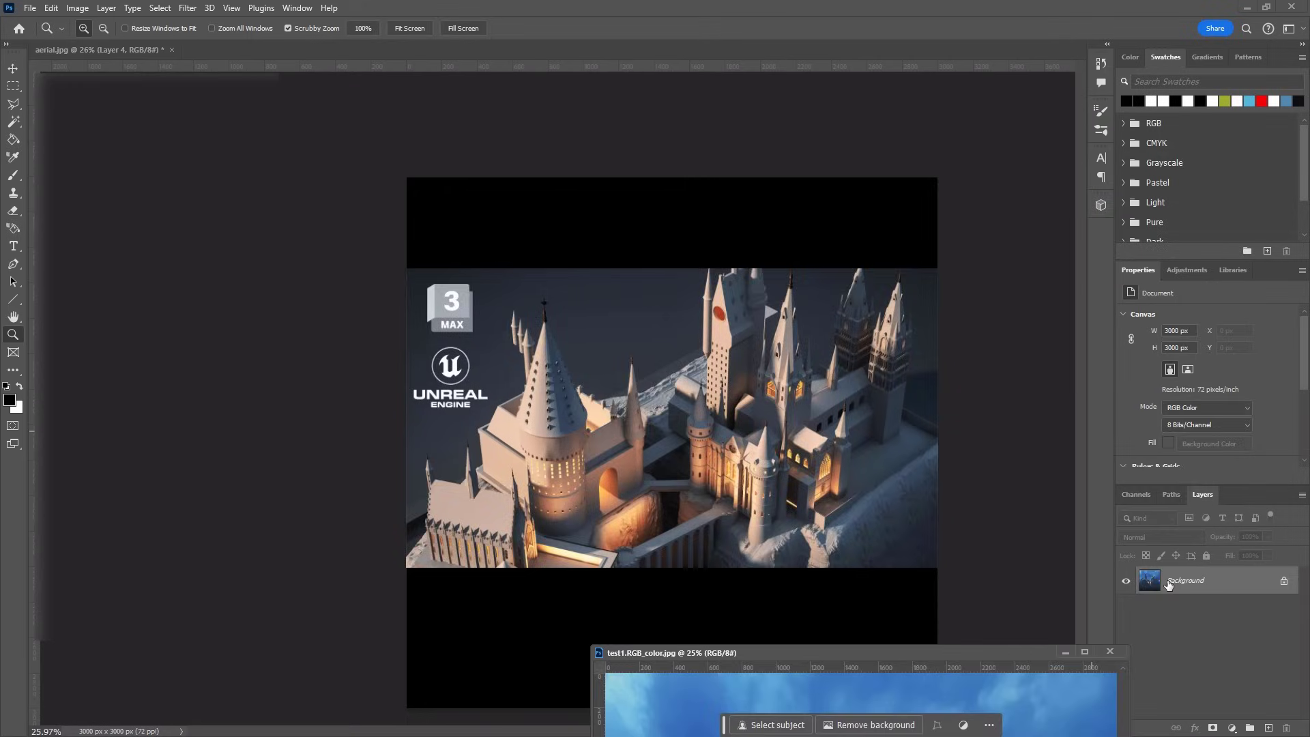
Bring the night render from test1.RGB_color.jpg beneath the black fill, position it over the picture's right part and scale it to 2566 × 2566 px
left_click_drag(750, 702, 672, 444)
key("ctrl+[")
key("ctrl+[")
left_click_drag(596, 499, 689, 508)
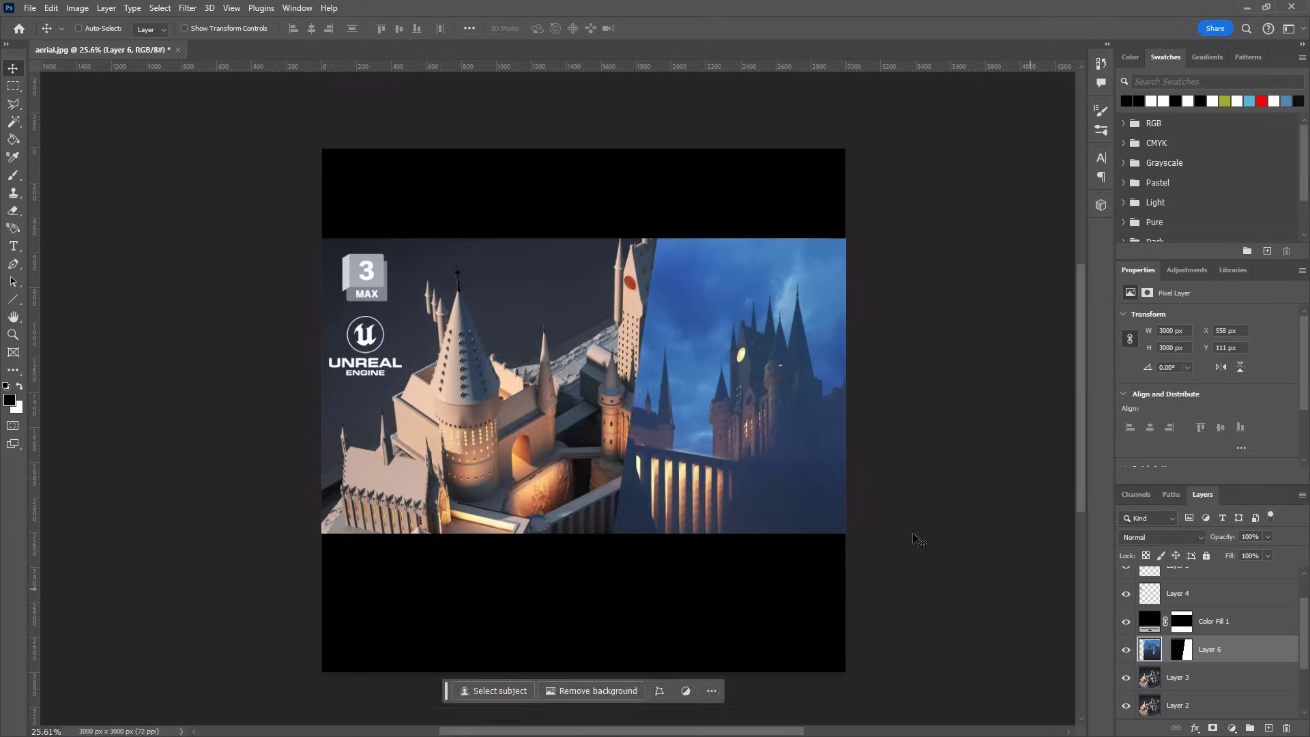
key("ctrl+t")
left_click_drag(682, 509, 685, 500)
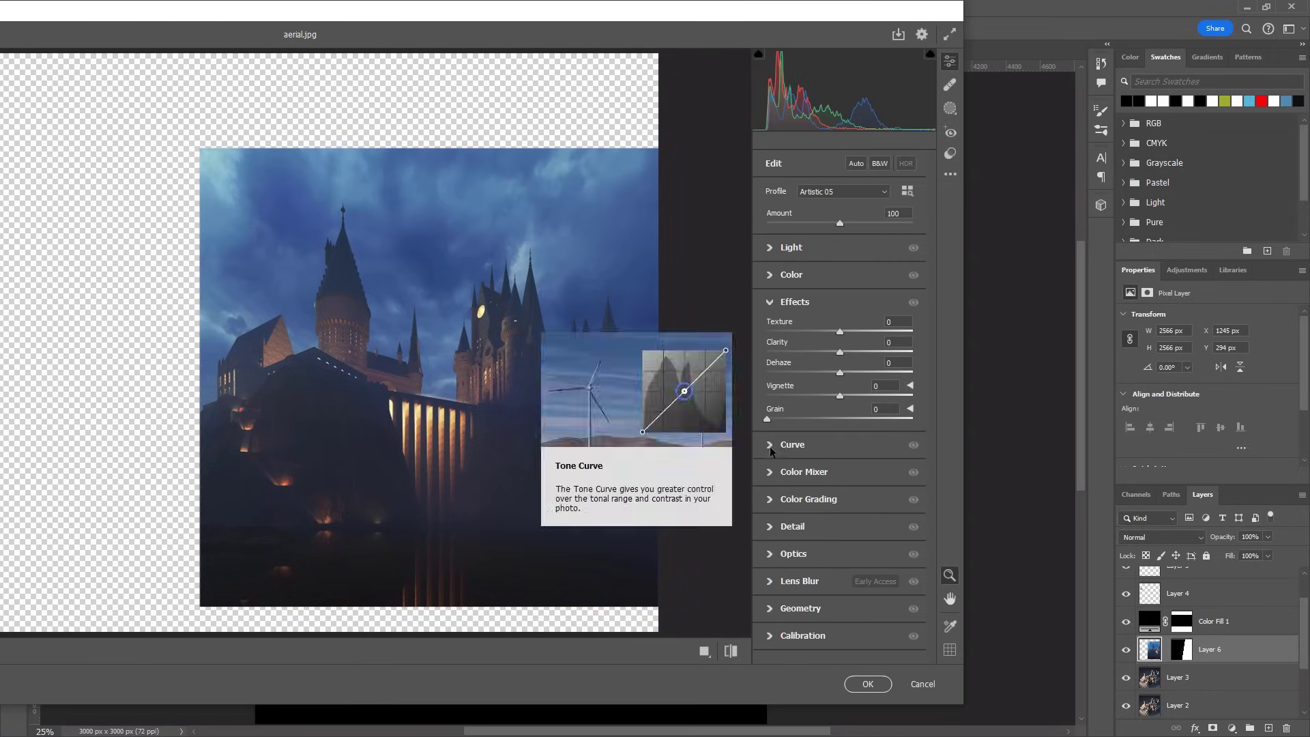
Increase the night render's contrast in Camera Raw by setting the curve's highlights to +42 and shadows to -29
left_click(792, 329)
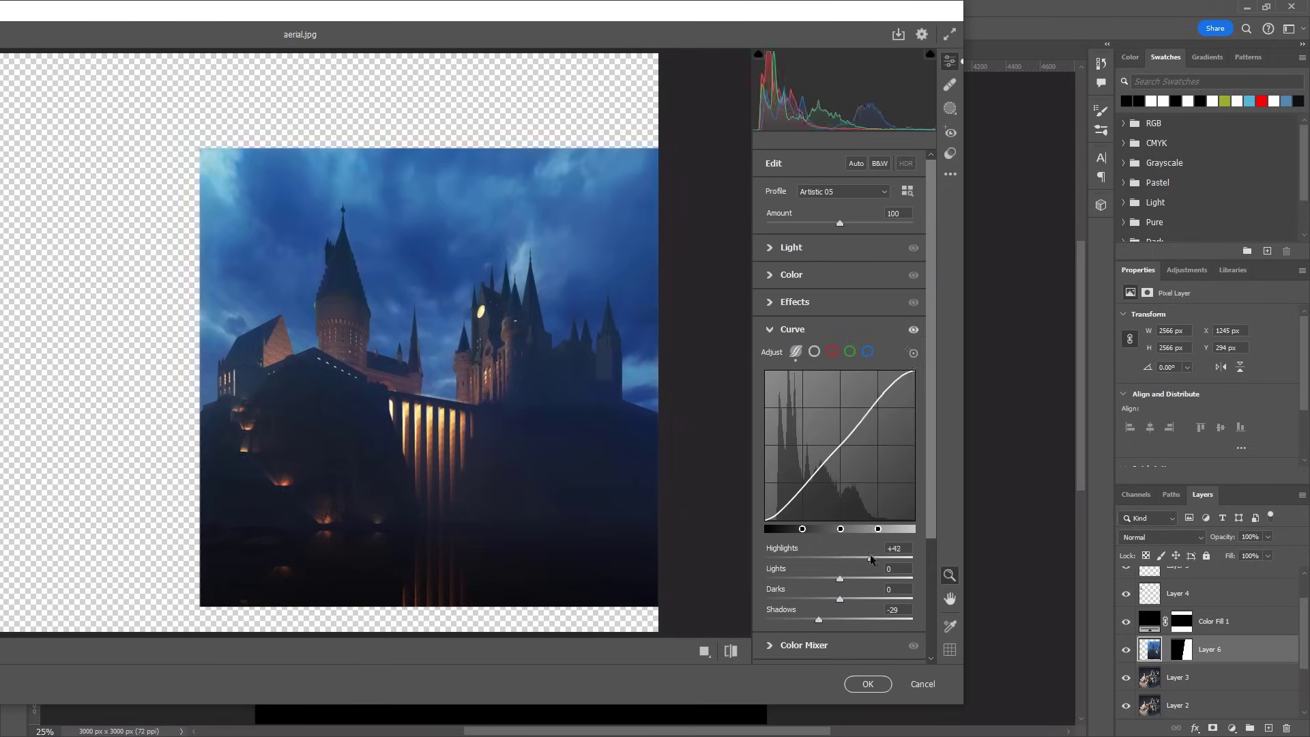
left_click_drag(840, 558, 865, 541)
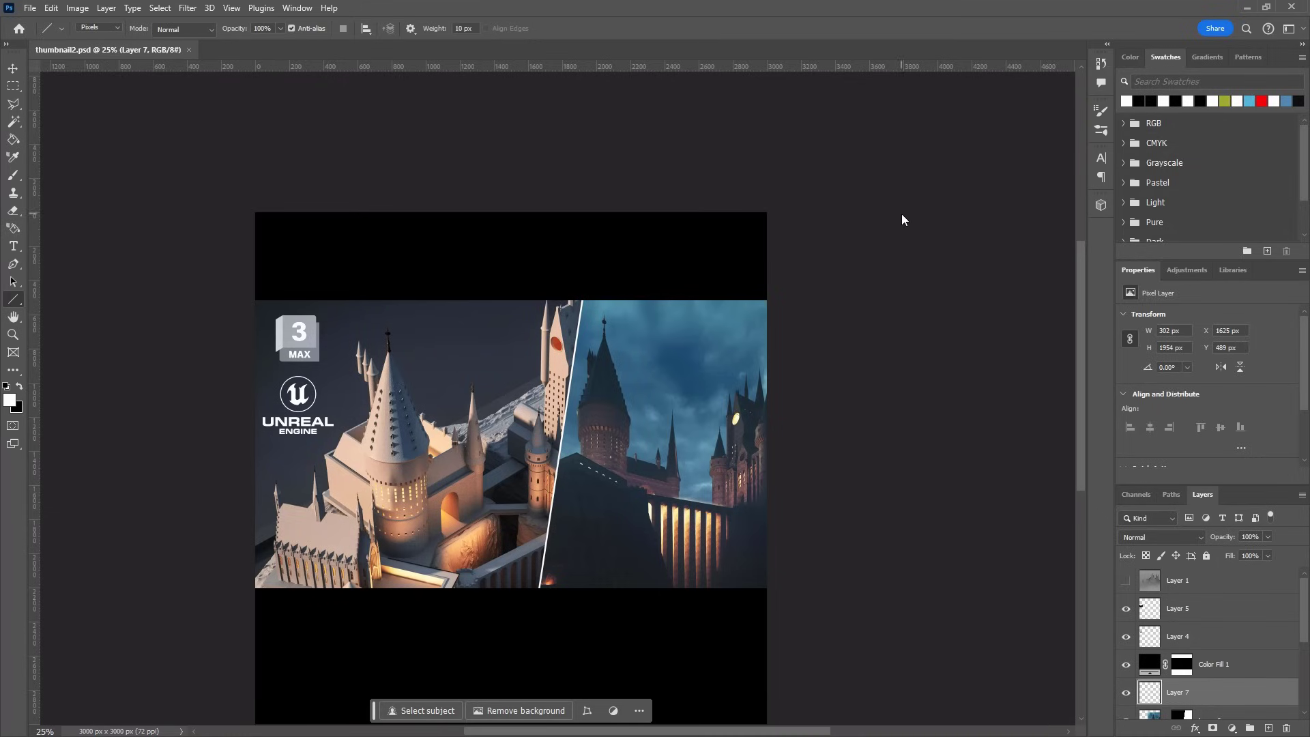
Give the night render layer an inner shadow with 51% opacity, 79 px distance and 109 px size, and hide it with the divider line
double_click(1228, 665)
left_click(948, 368)
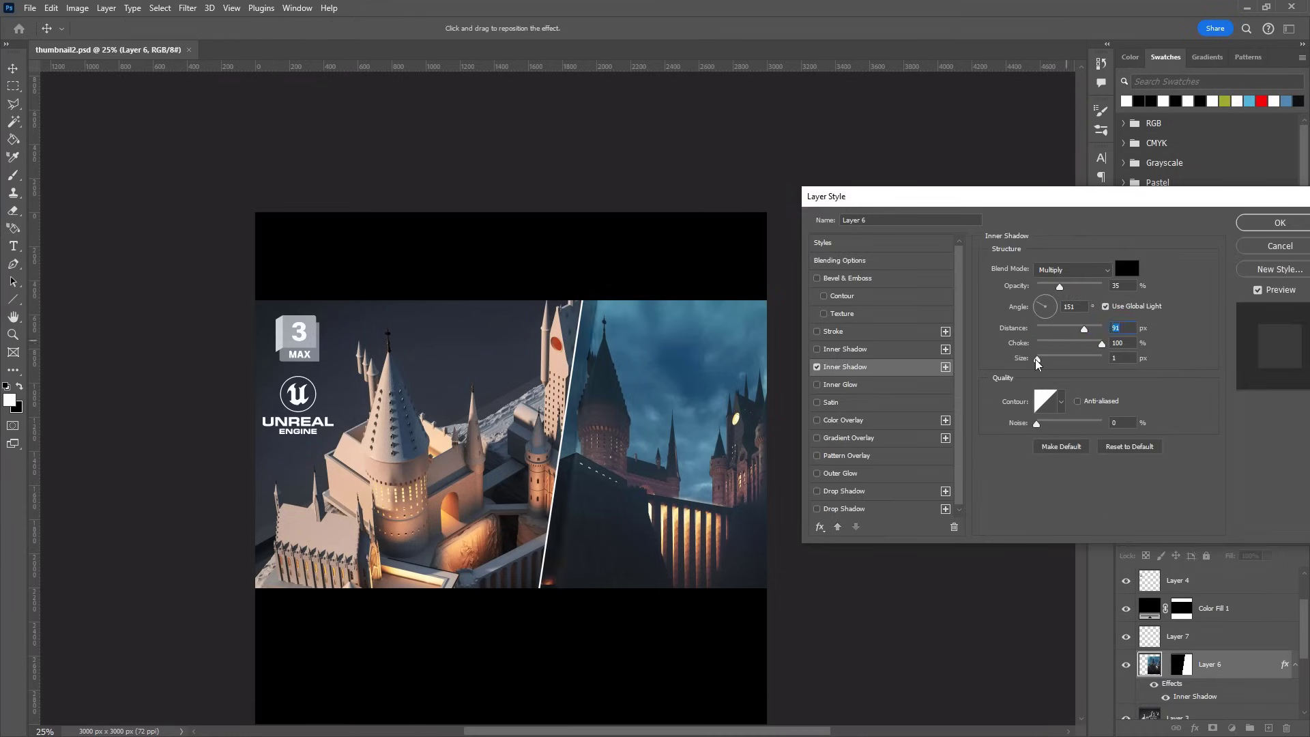
key("Return")
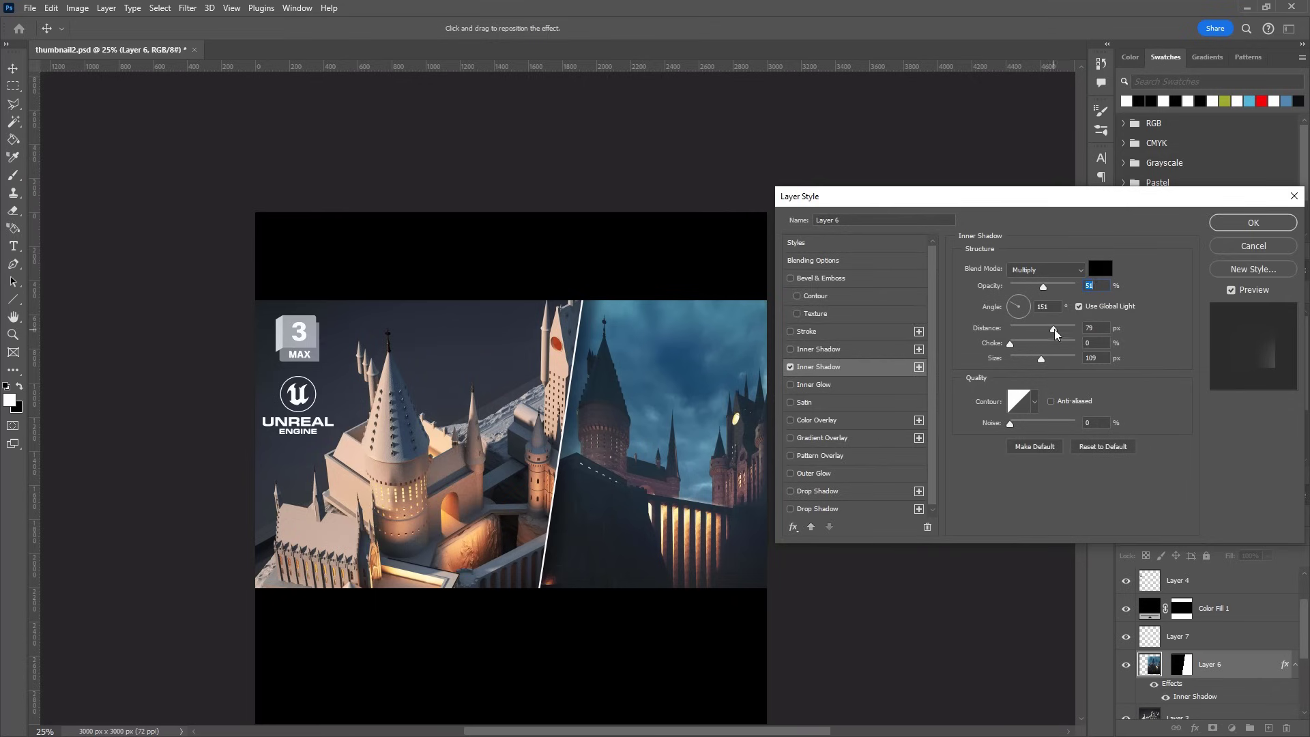
left_click(1126, 638)
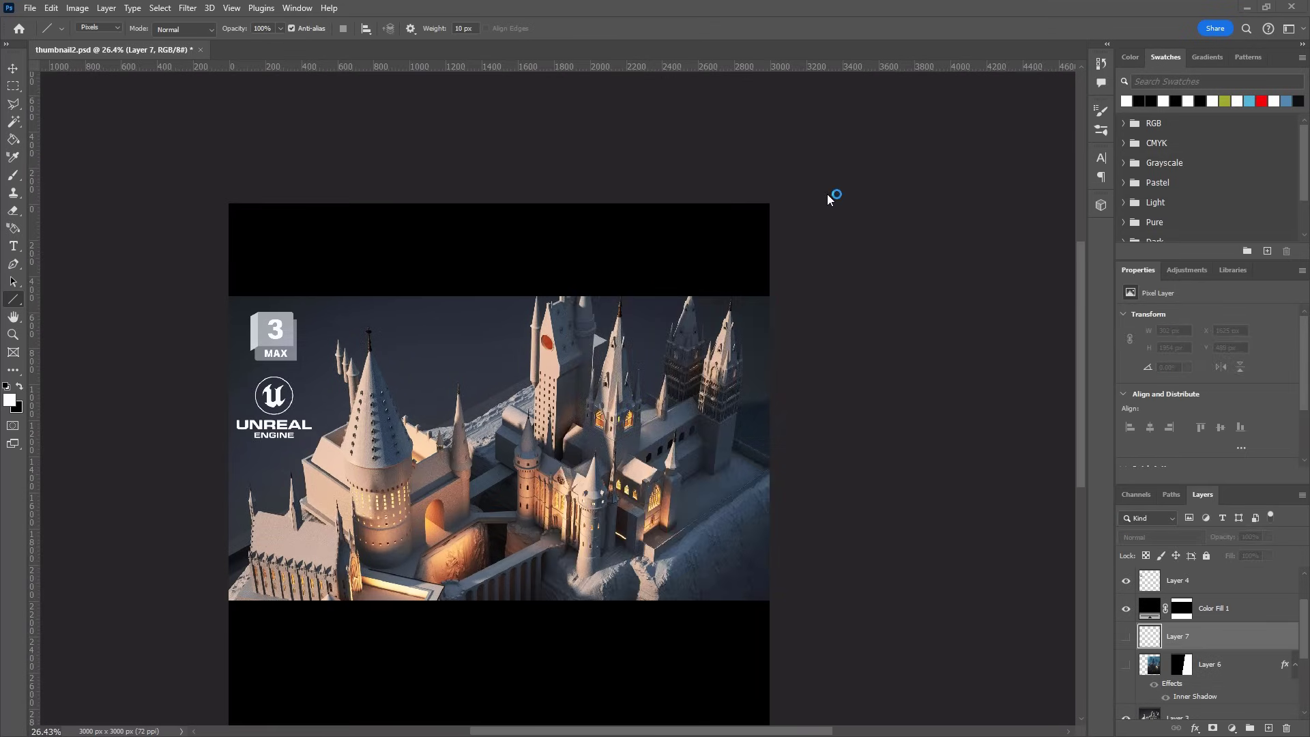
Open the layer style settings of the circularly masked night render layer
left_click(29, 8)
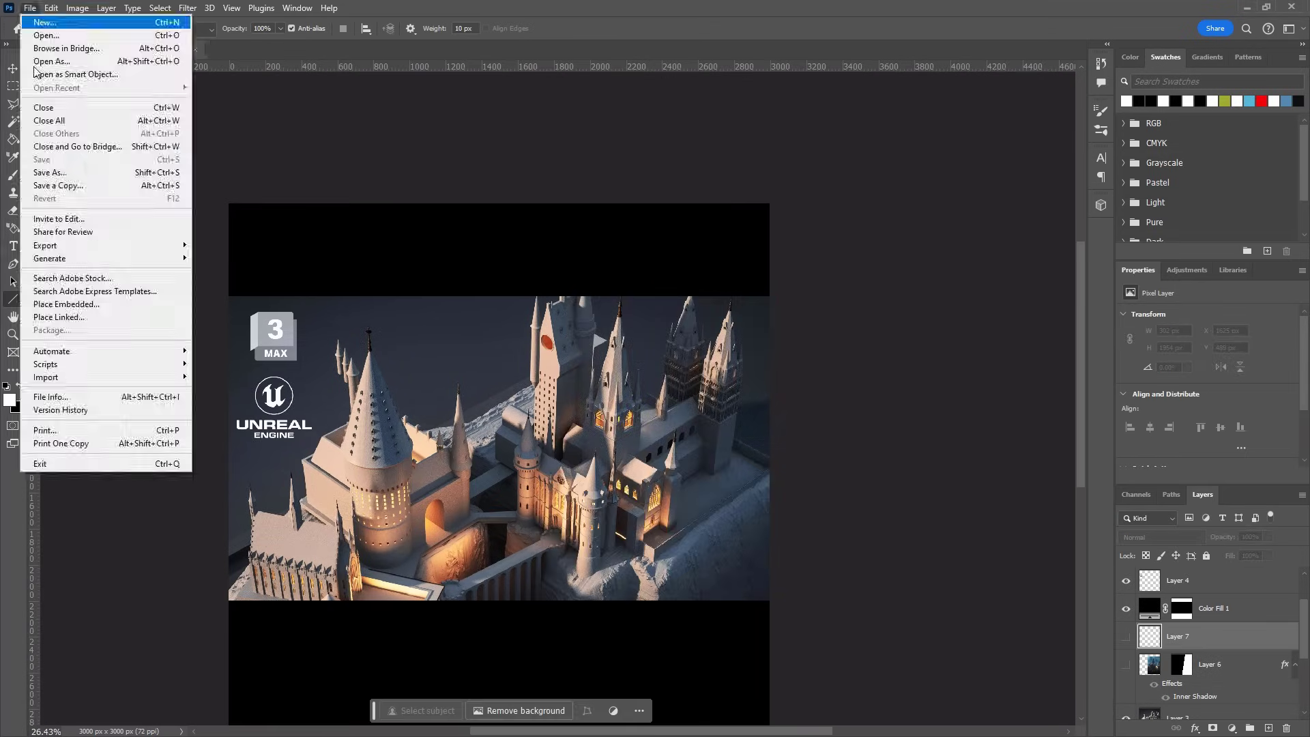
left_click(194, 48)
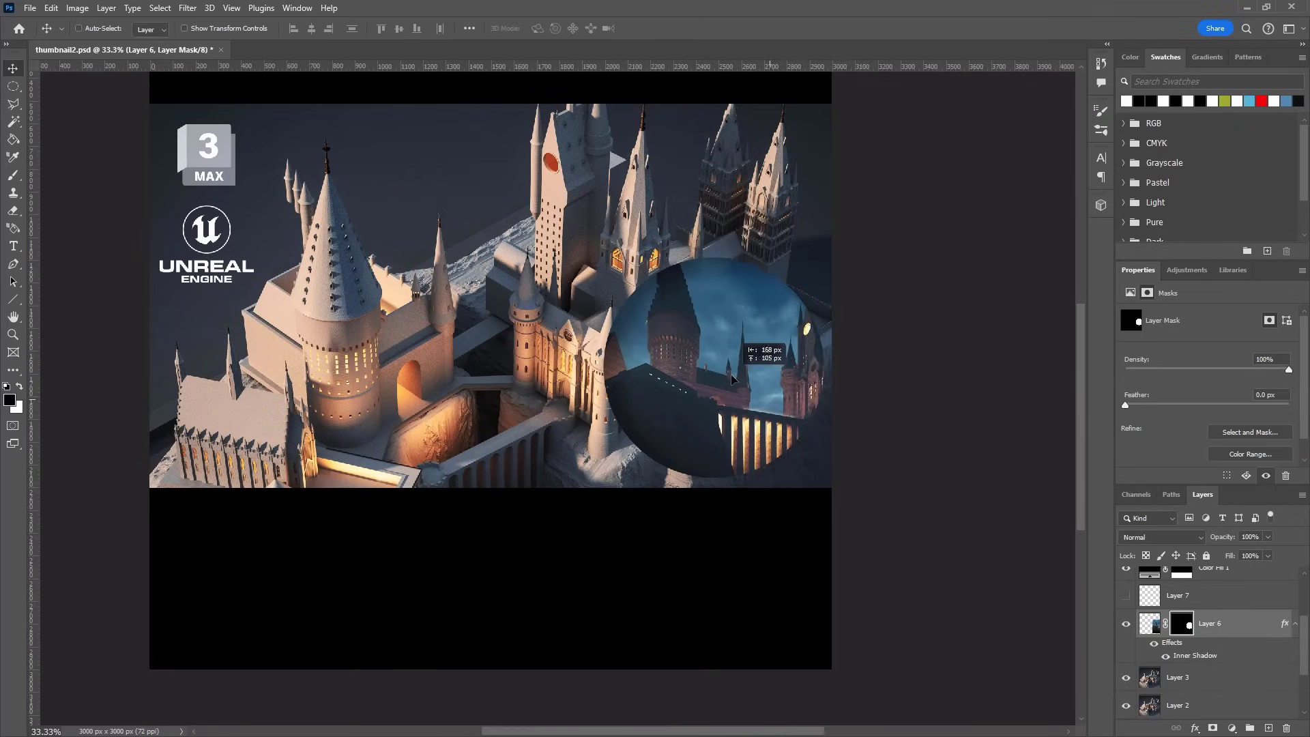
double_click(1149, 623)
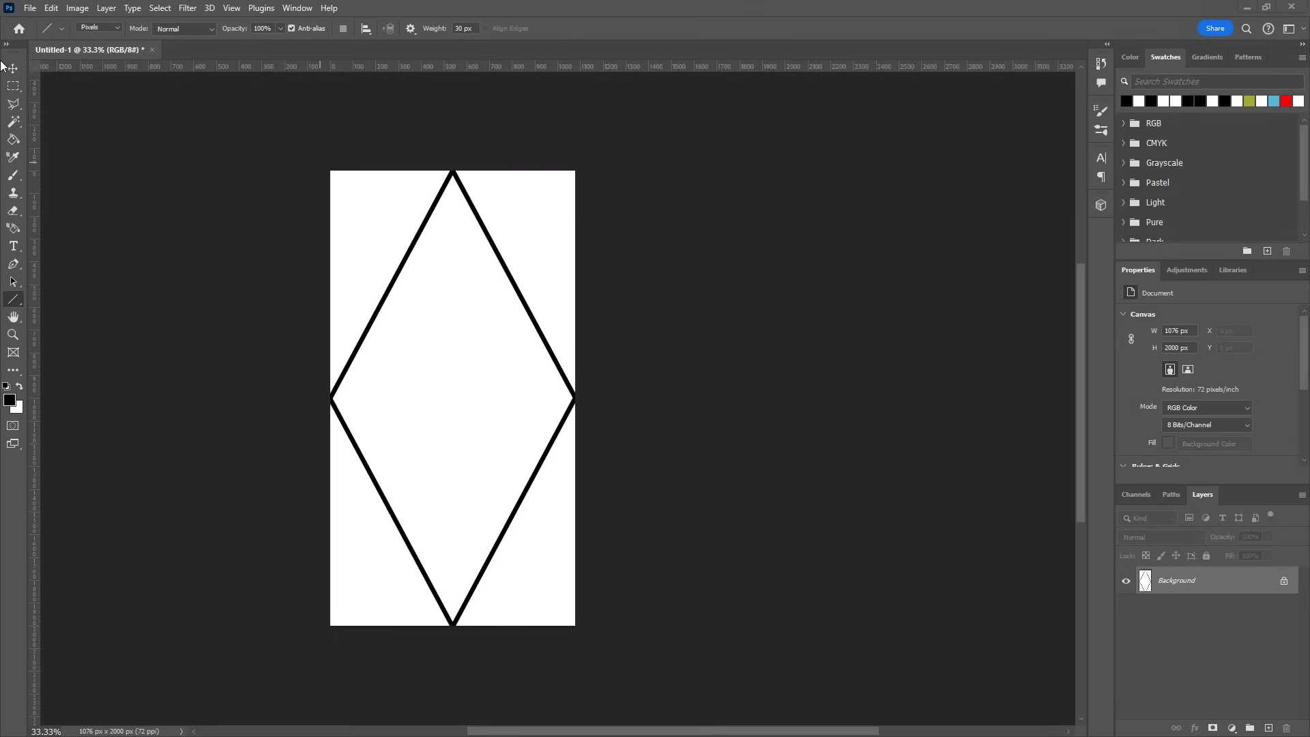
Define the black diamond drawing as a pattern and create a new white 2000 × 2000 px document
left_click(51, 8)
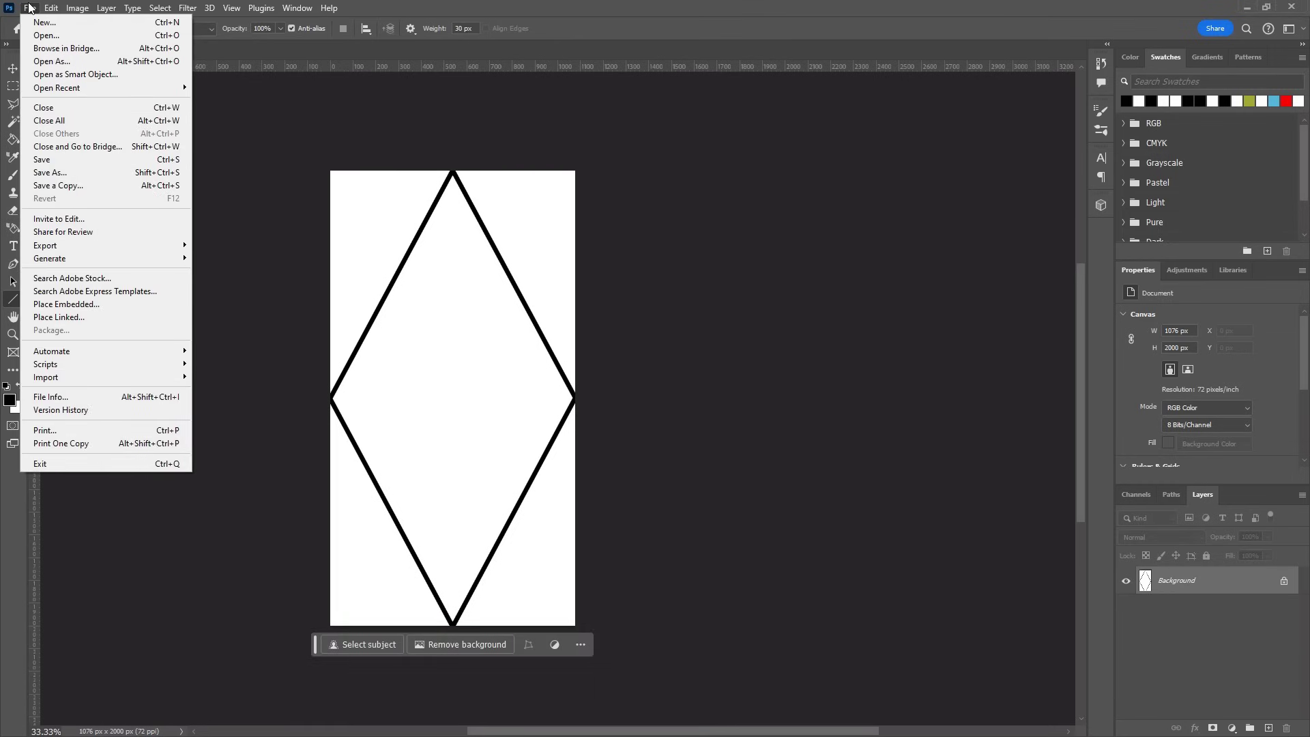
left_click(44, 21)
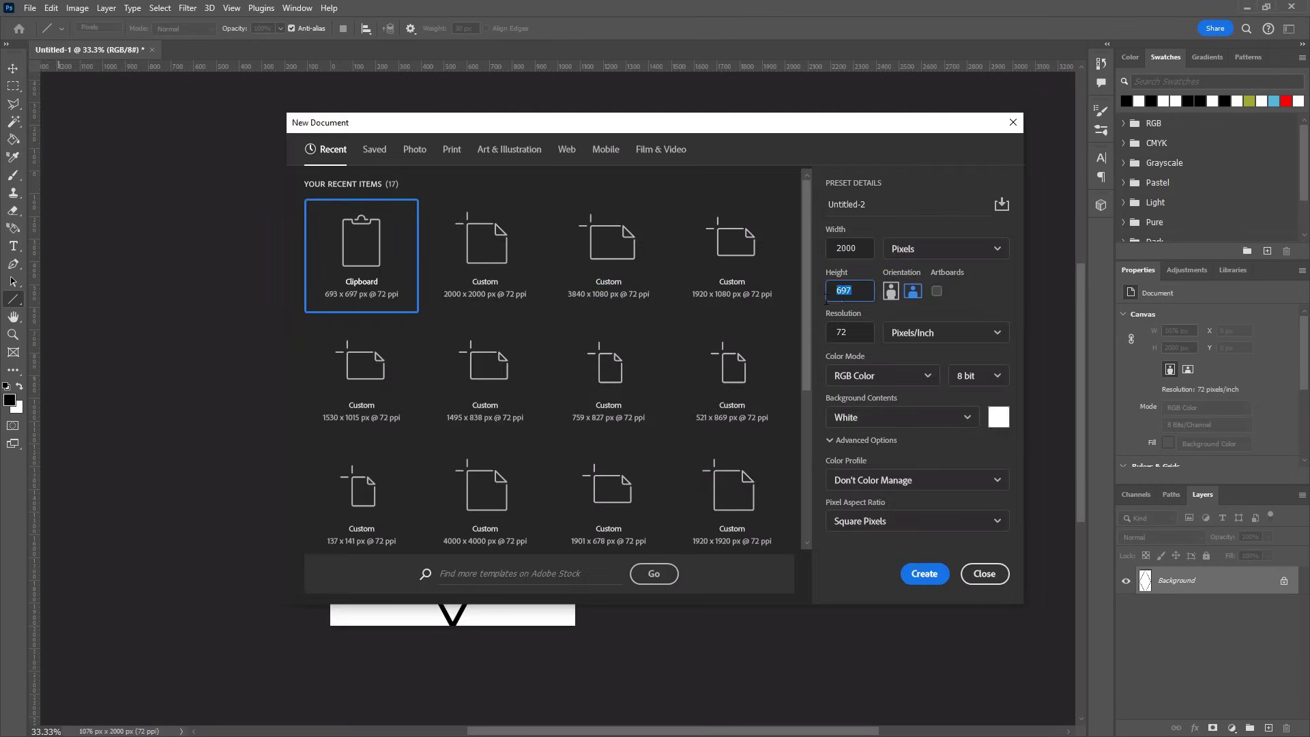
type("2000")
left_click(924, 574)
Add a pattern fill layer over the blank canvas using the diamond pattern at 20% scale
left_click(105, 8)
mouse_move(219, 176)
left_click(269, 202)
left_click(758, 218)
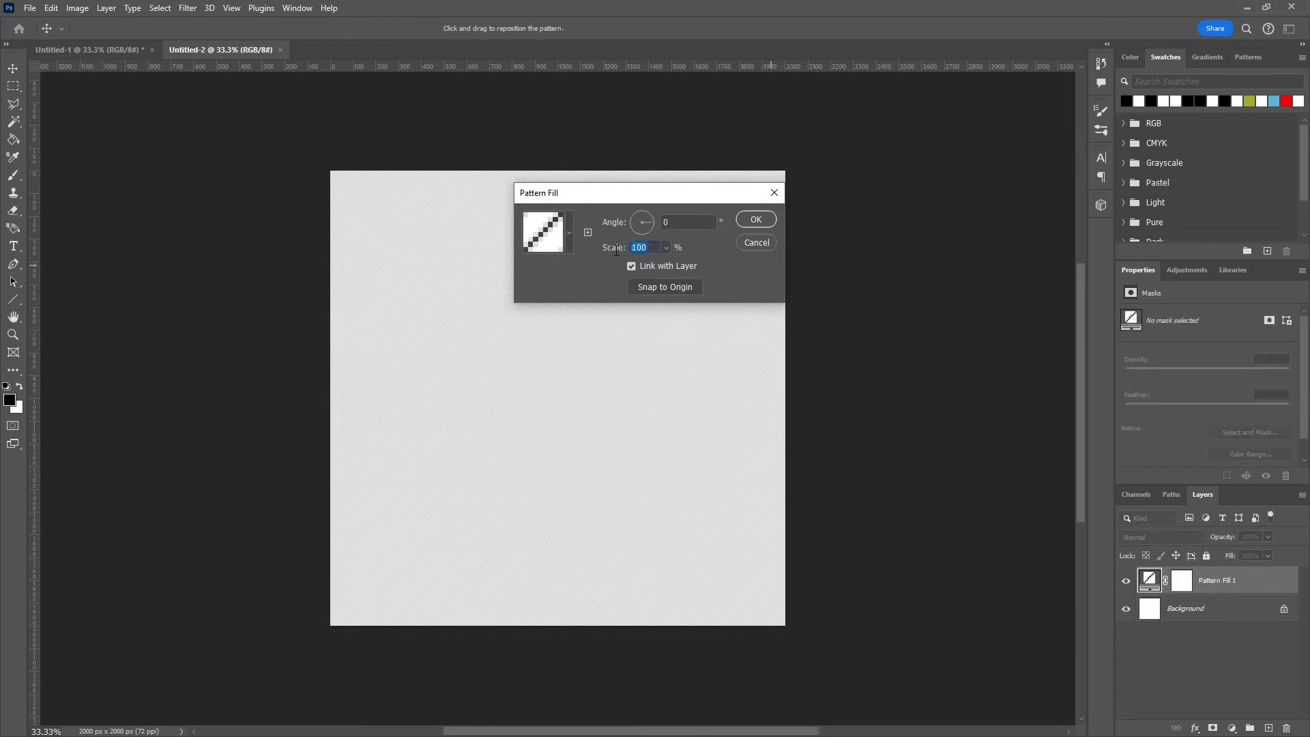
type("20")
left_click(569, 233)
left_click(586, 357)
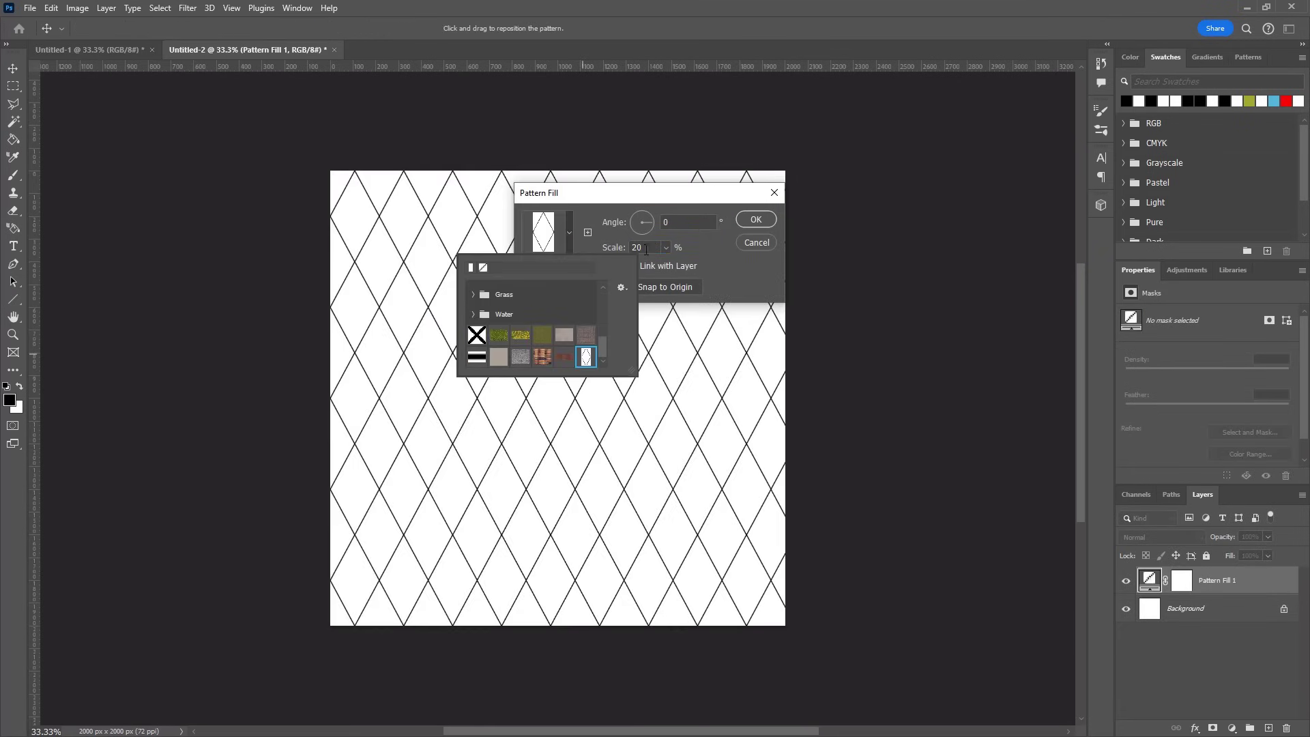
Test smaller scales for the diamond pattern fill, including 1% and 5%, and set it to 10%
double_click(646, 250)
type("50")
key("BackSpace")
key("BackSpace")
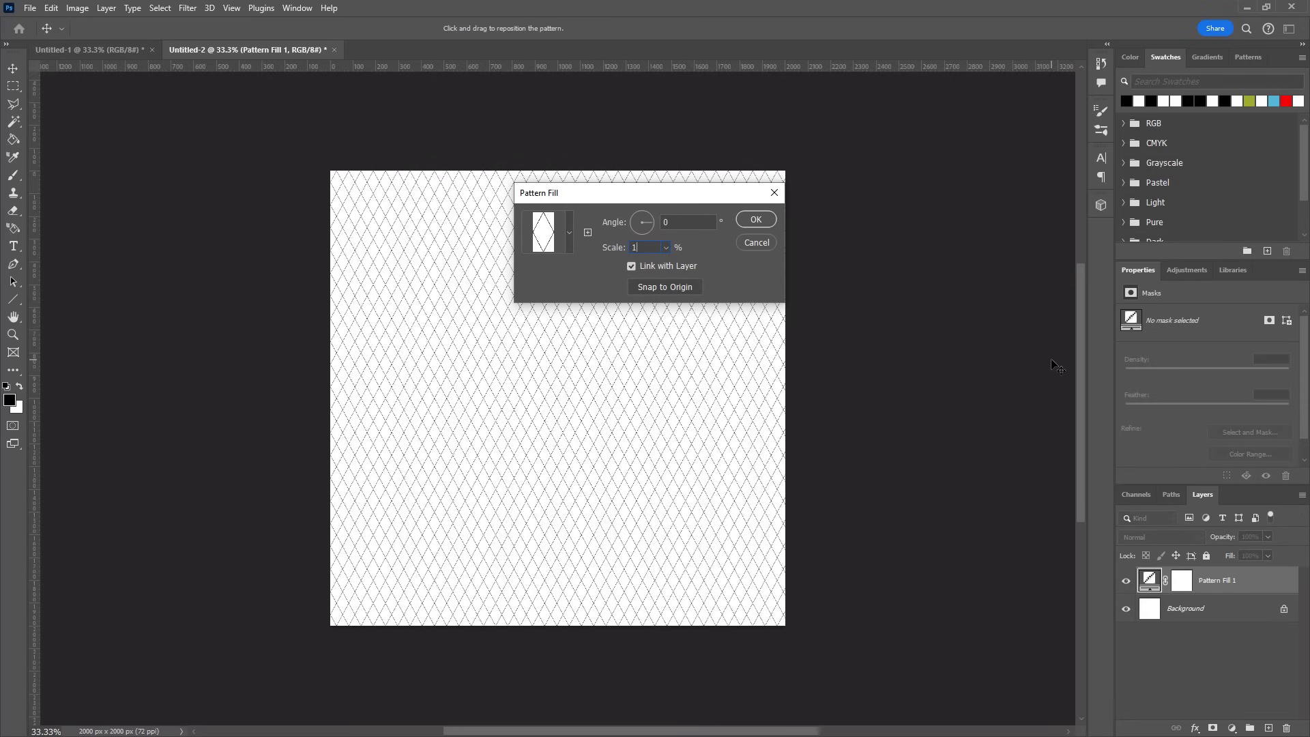
key("Return")
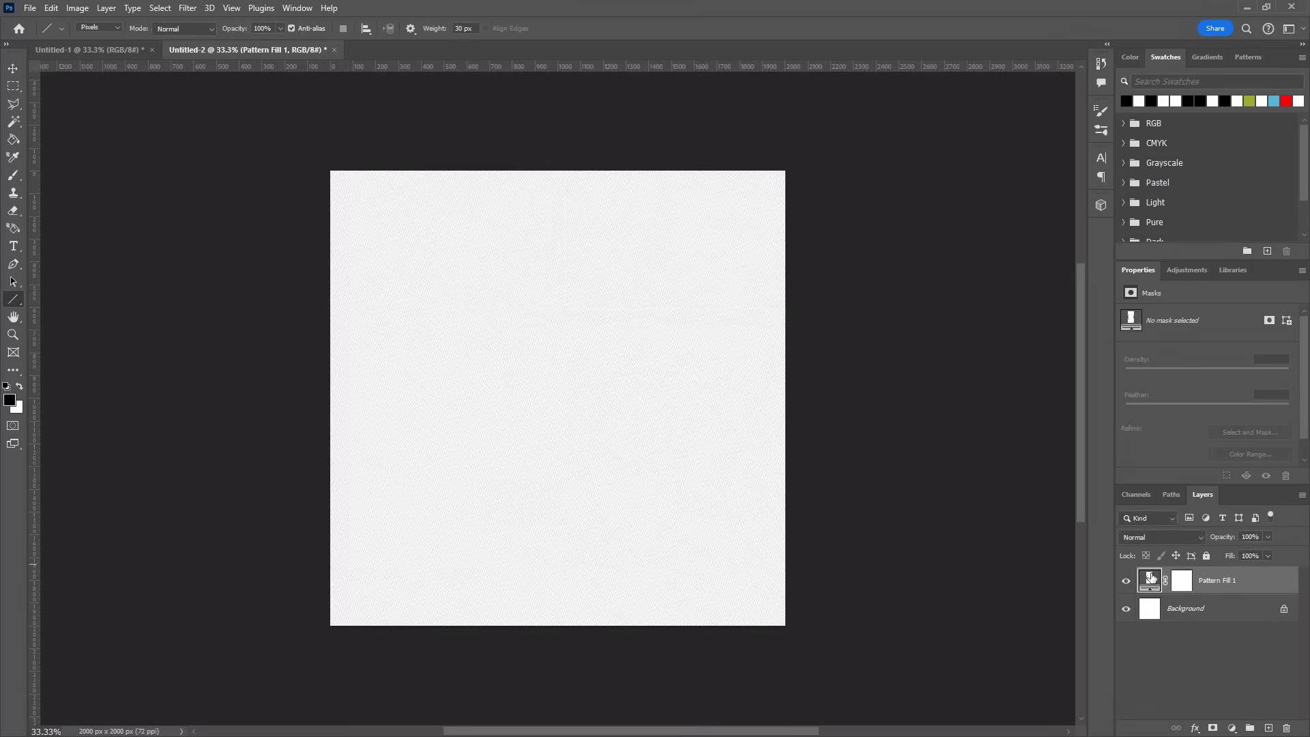
double_click(1150, 578)
type("5")
left_click(757, 218)
double_click(1150, 577)
type("10")
left_click(758, 218)
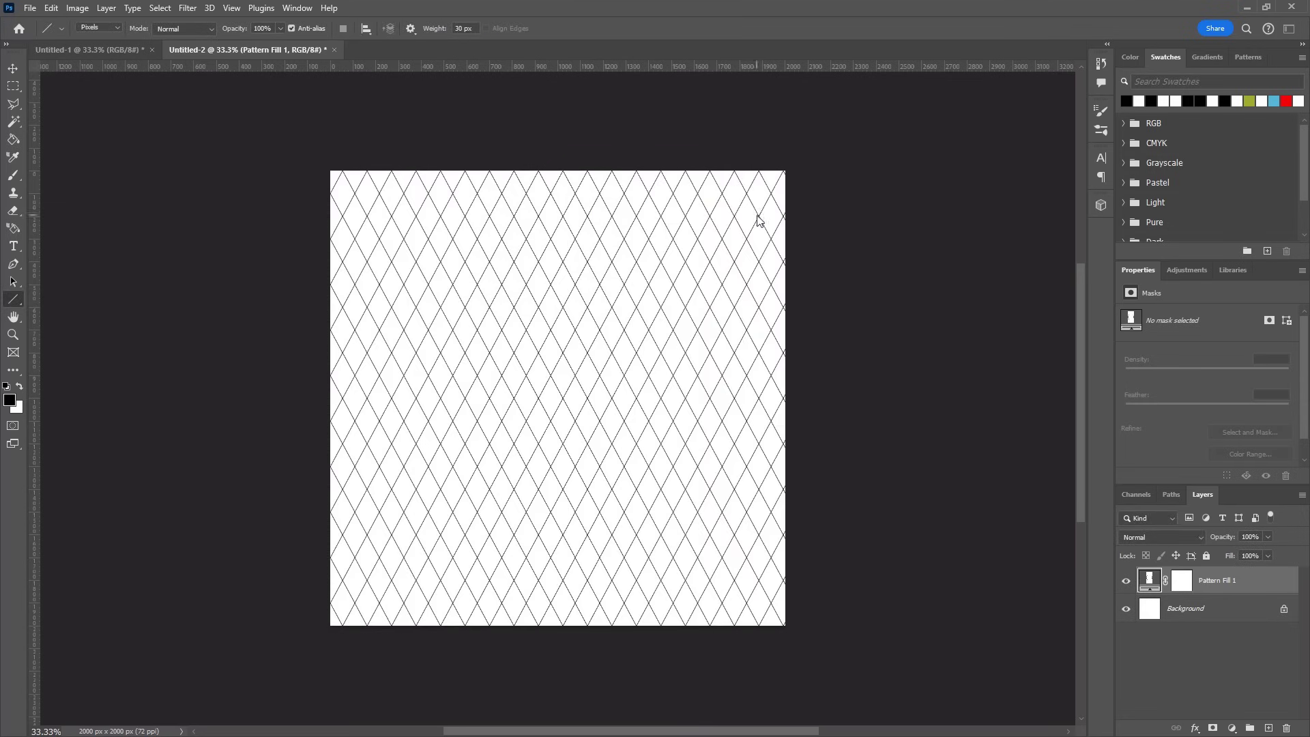
Try to crop the canvas at the guide where the 10% diamond pattern repeats
left_click_drag(762, 176, 1000, 214, "ctrl")
left_click_drag(1000, 213, 661, 327, "ctrl")
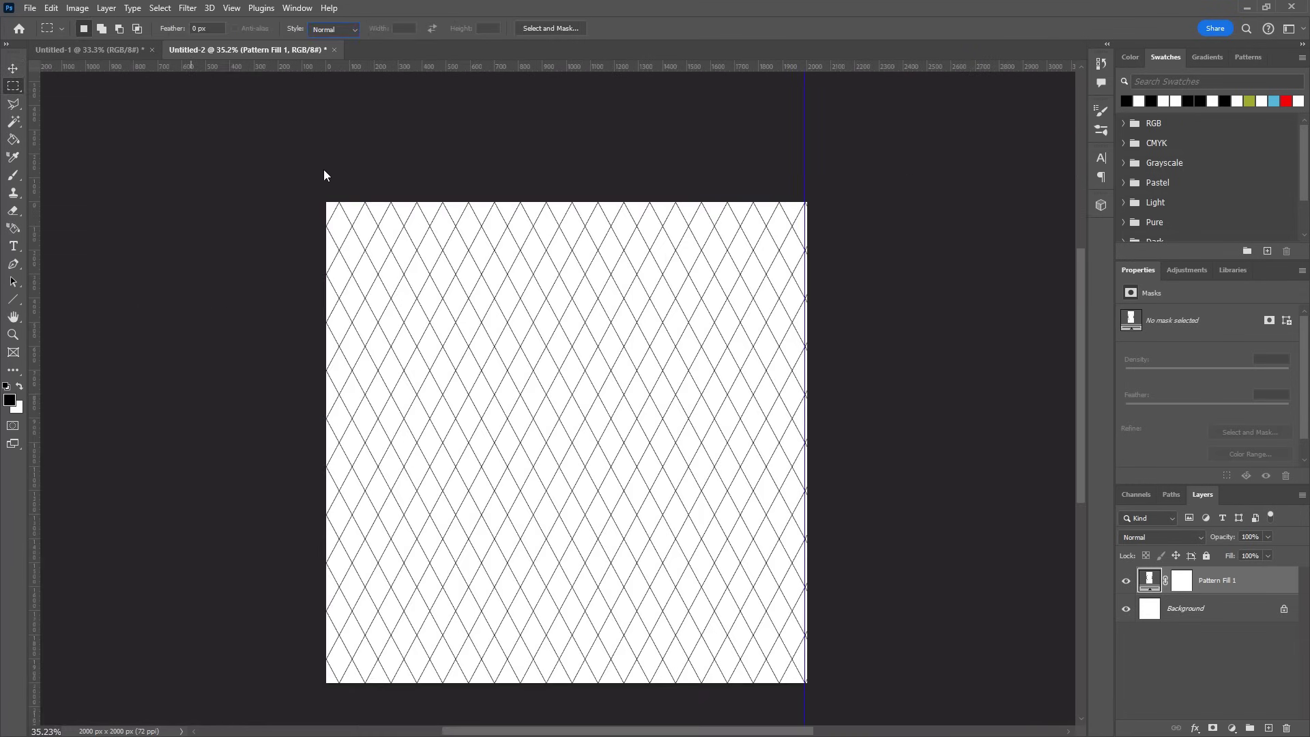
left_click(77, 9)
left_click(102, 150)
Set the pattern fill's scale to 20% and crop the canvas to 1939 px wide at a complete diamond repeat
double_click(1147, 581)
left_click_drag(648, 247, 603, 247)
type("200")
left_click(754, 218)
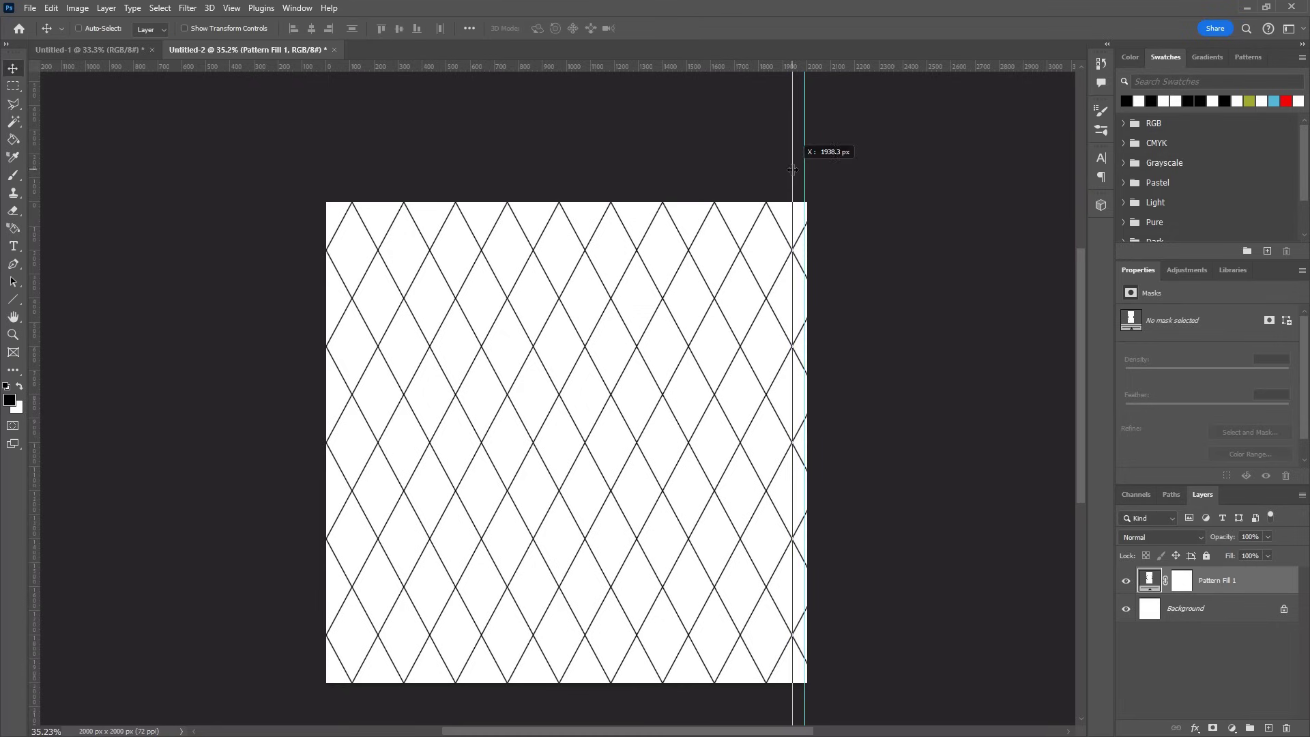
left_click(77, 9)
left_click(102, 150)
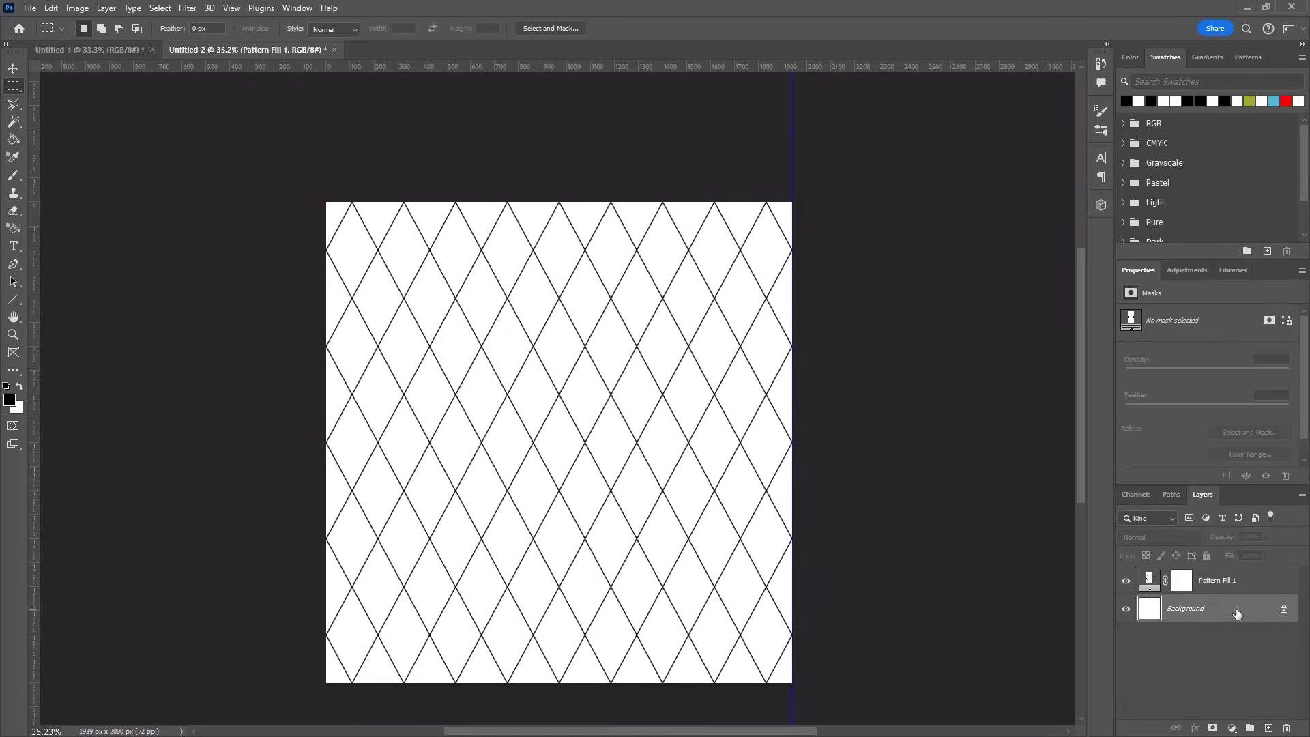
Add a new Multiply layer directly above the background and choose a light tan foreground colour
key("ctrl+shift+alt+n")
left_click(1155, 537)
left_click(1141, 407)
left_click(10, 400)
left_click(948, 552)
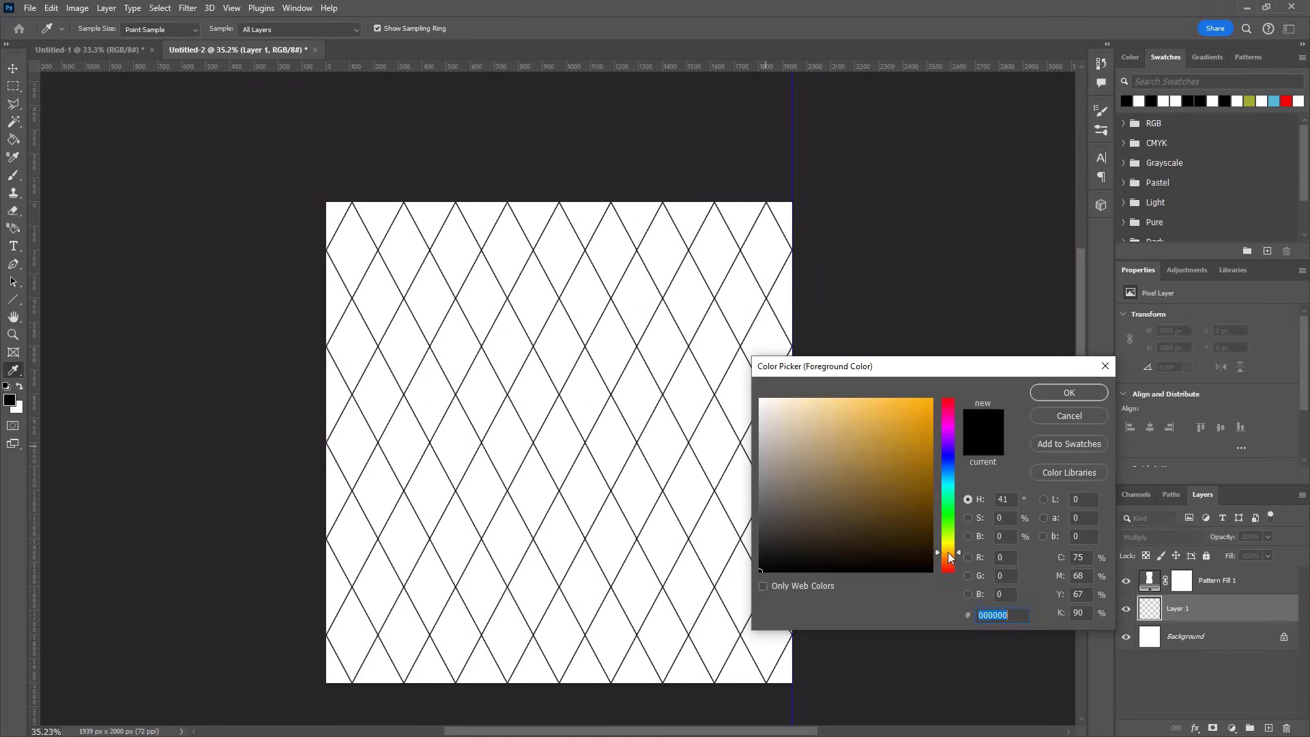
left_click(1068, 392)
left_click(10, 400)
left_click(809, 435)
left_click(818, 441)
left_click(1069, 392)
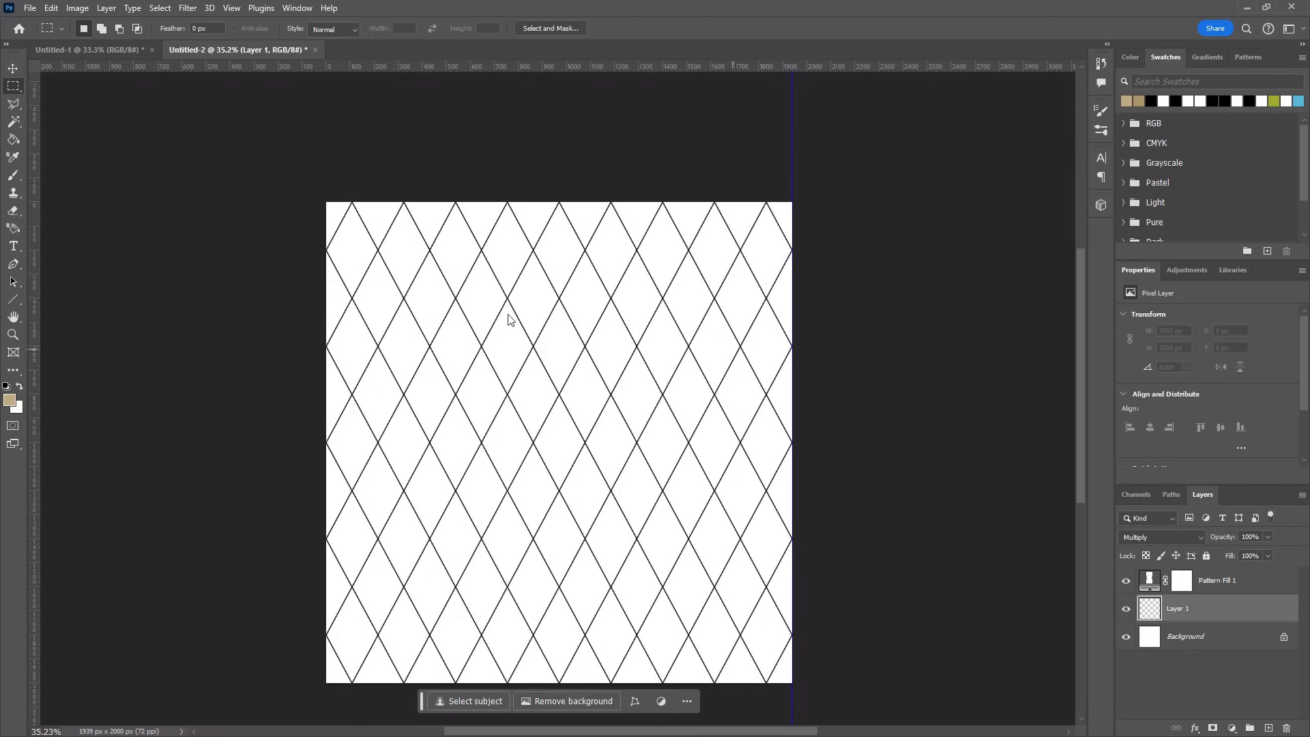
Fill the new layer with the tan colour and set the diamond pattern layer's blend mode to Multiply
left_click(1183, 583)
left_click(1159, 538)
left_click(1143, 413)
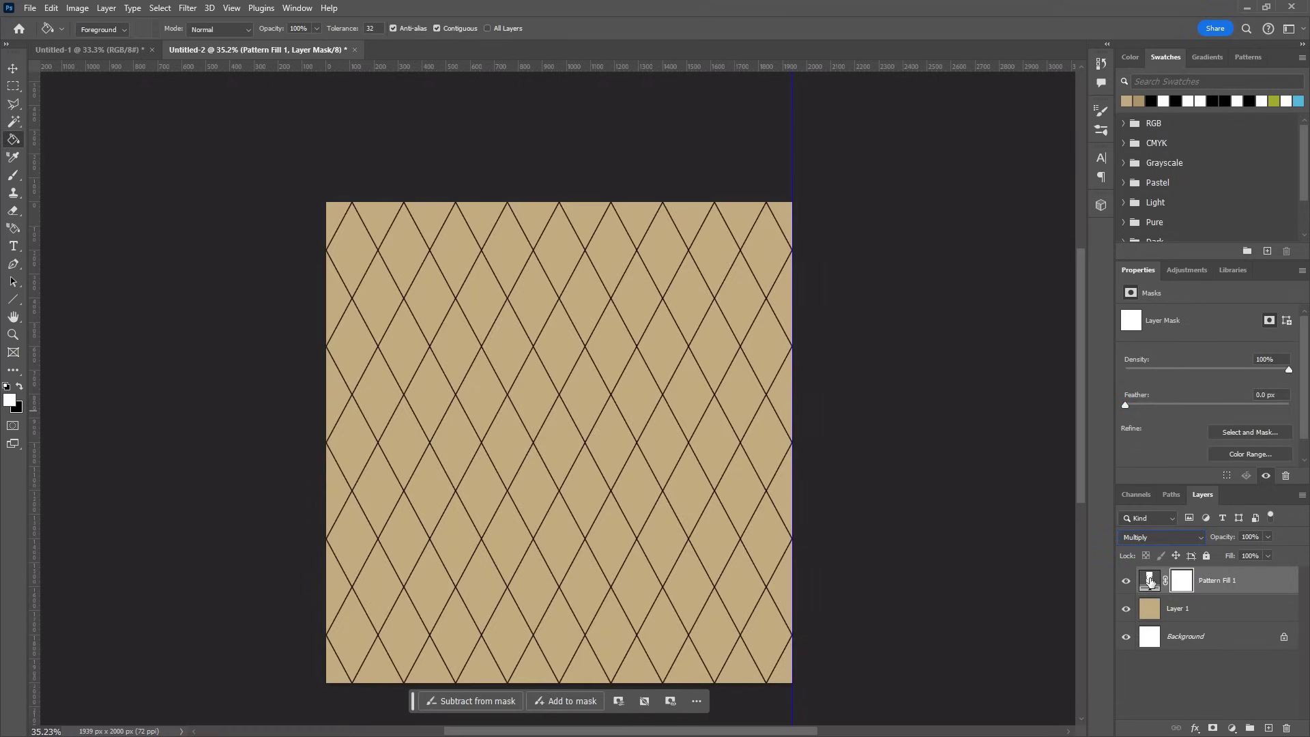
Rasterize the diamond pattern layer and select several scattered diamonds with the Magic Wand
right_click(1259, 586)
left_click(1168, 363)
left_click(736, 402)
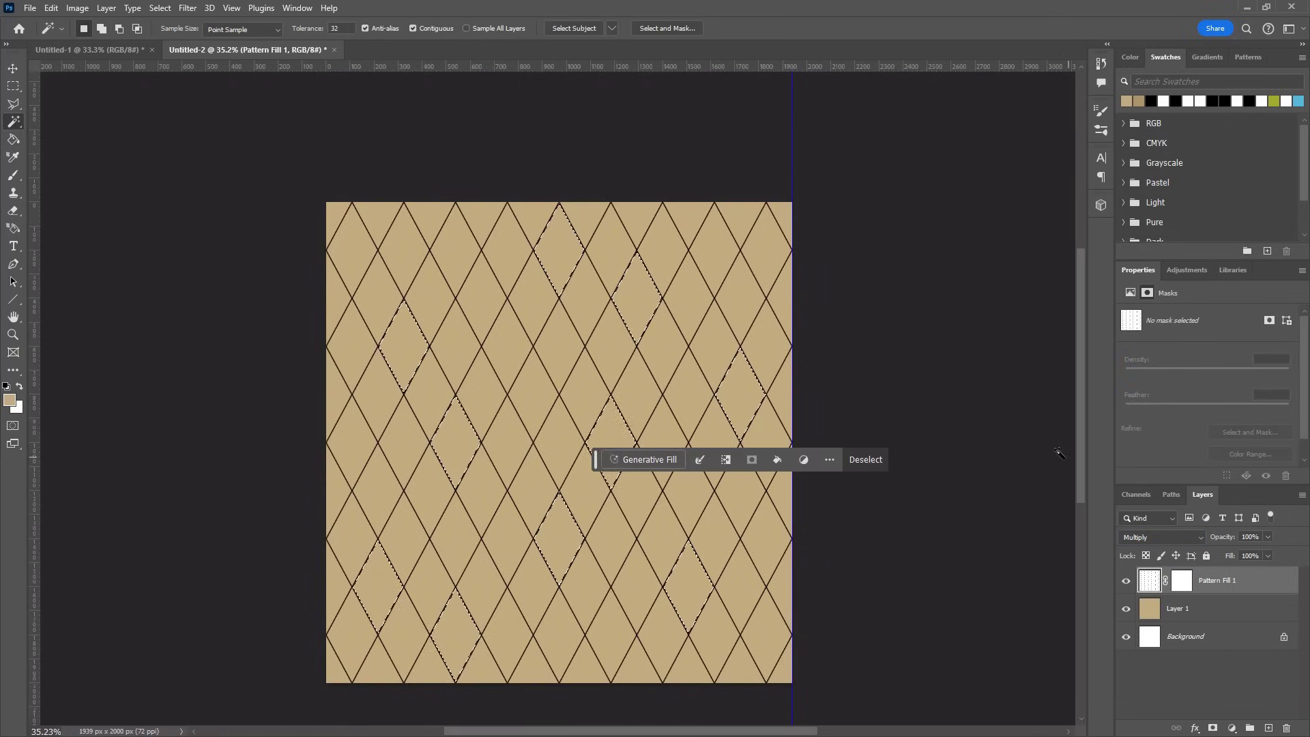
Tint the selected diamonds with a Color Balance adjustment above the tan layer, using +69 red and a shift towards blue
left_click(1214, 609)
left_click(106, 8)
mouse_move(157, 188)
left_click(280, 272)
left_click(764, 223)
left_click_drag(1189, 346, 1234, 346)
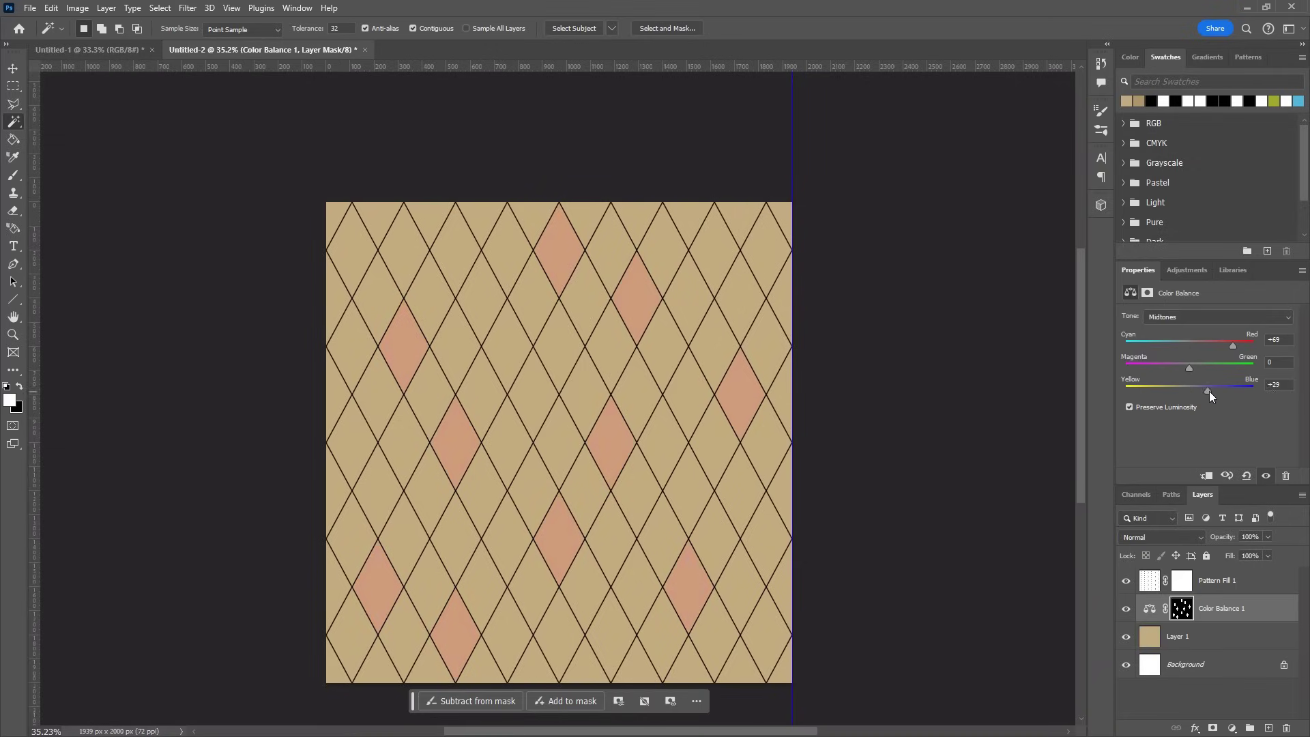
Select another scattered set of diamonds in the pattern for a different tint
left_click(455, 347)
left_click(430, 491, "shift")
left_click(560, 249, "shift")
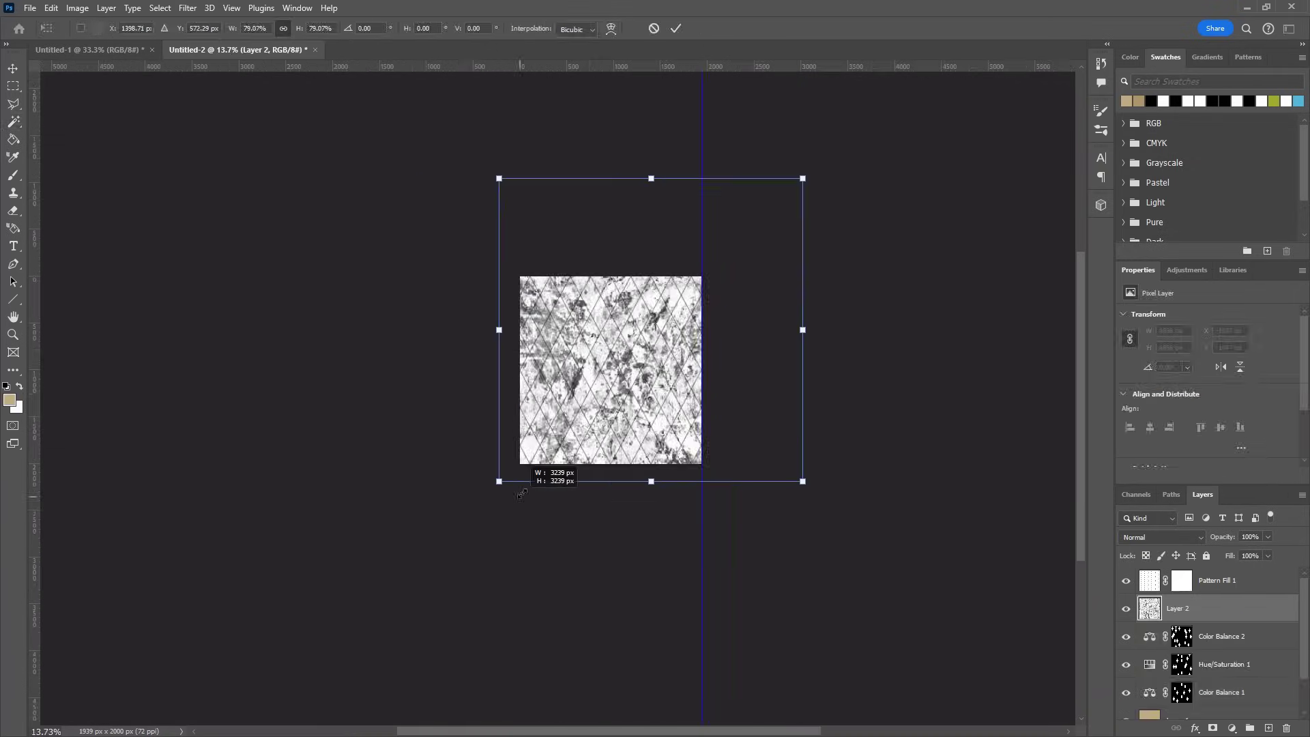
Fit the grunge texture to the canvas width and stretch it vertically to 1948 × 5679 px
left_click_drag(498, 477, 517, 459)
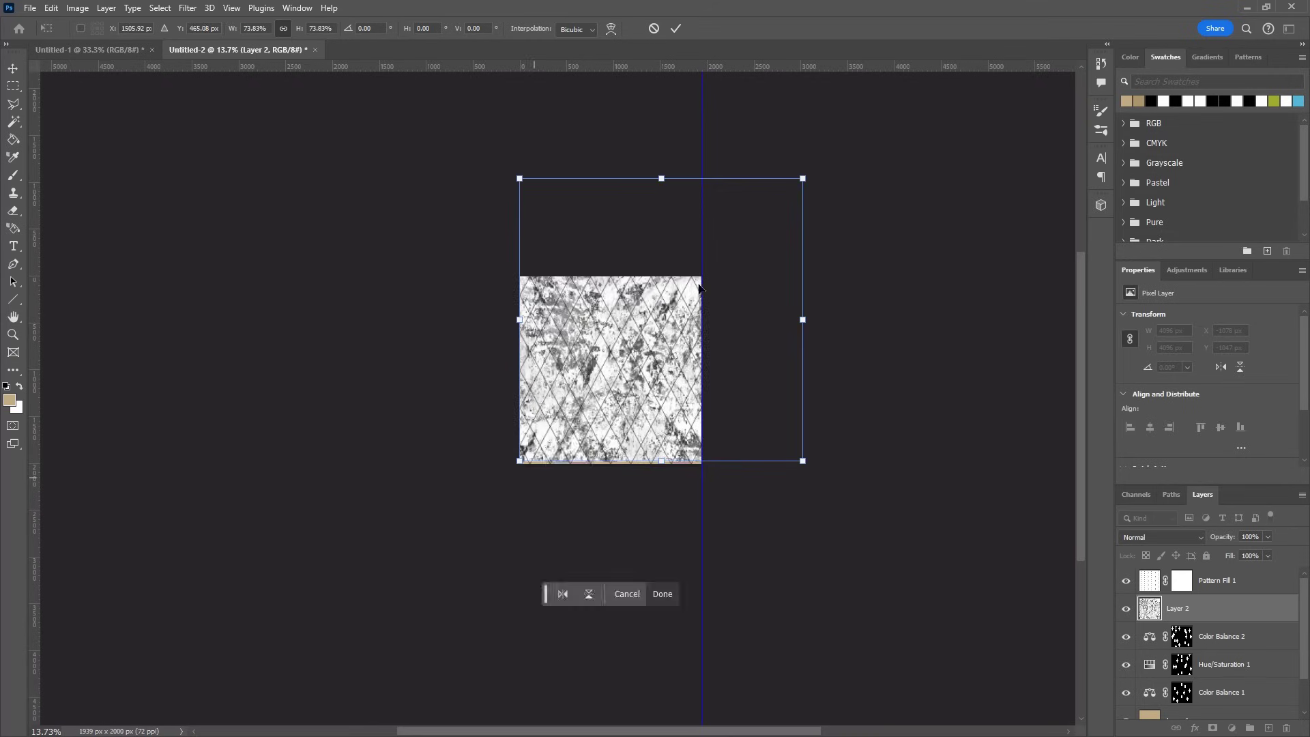
left_click_drag(804, 175, 721, 292)
left_click_drag(616, 277, 621, 107, "shift")
left_click_drag(621, 462, 629, 643, "shift")
key("Return")
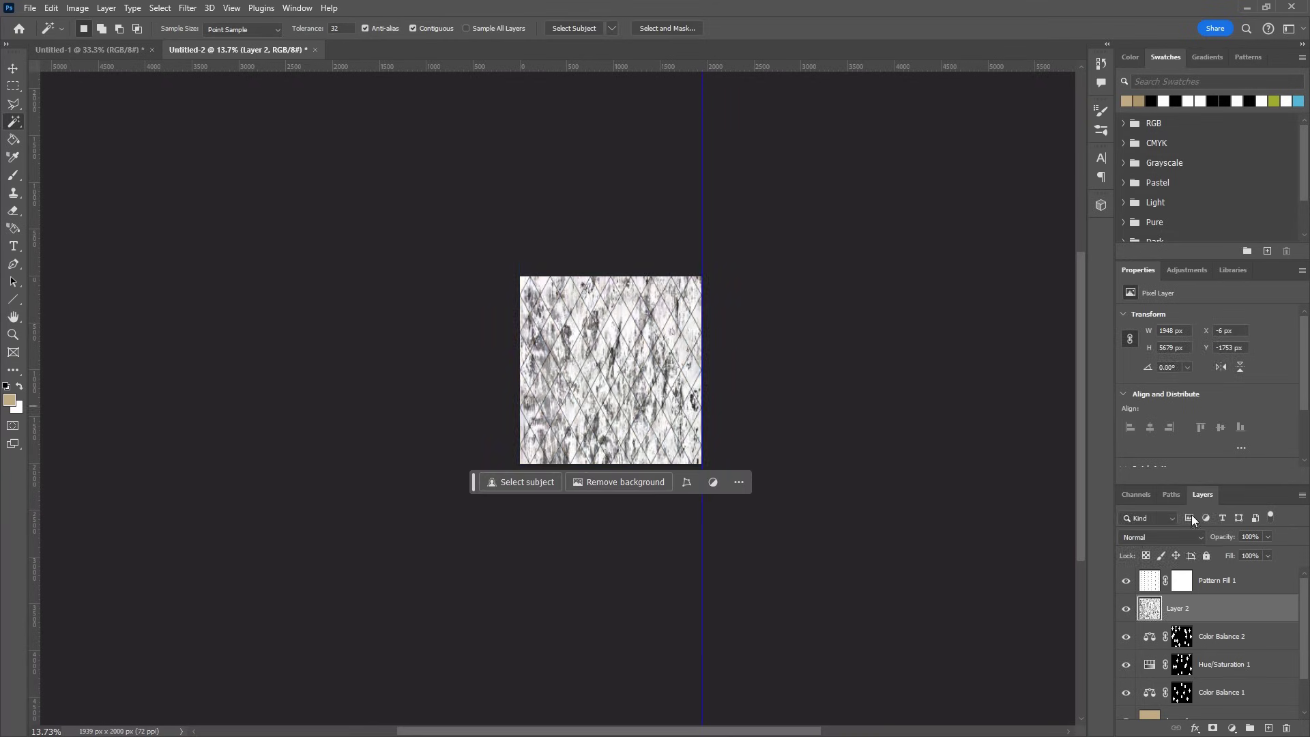
Set the grunge texture layer's blend mode to Soft Light and its opacity to 74%
left_click(1168, 536)
left_click(1149, 548)
left_click(1267, 536)
left_click_drag(1266, 553, 1248, 555)
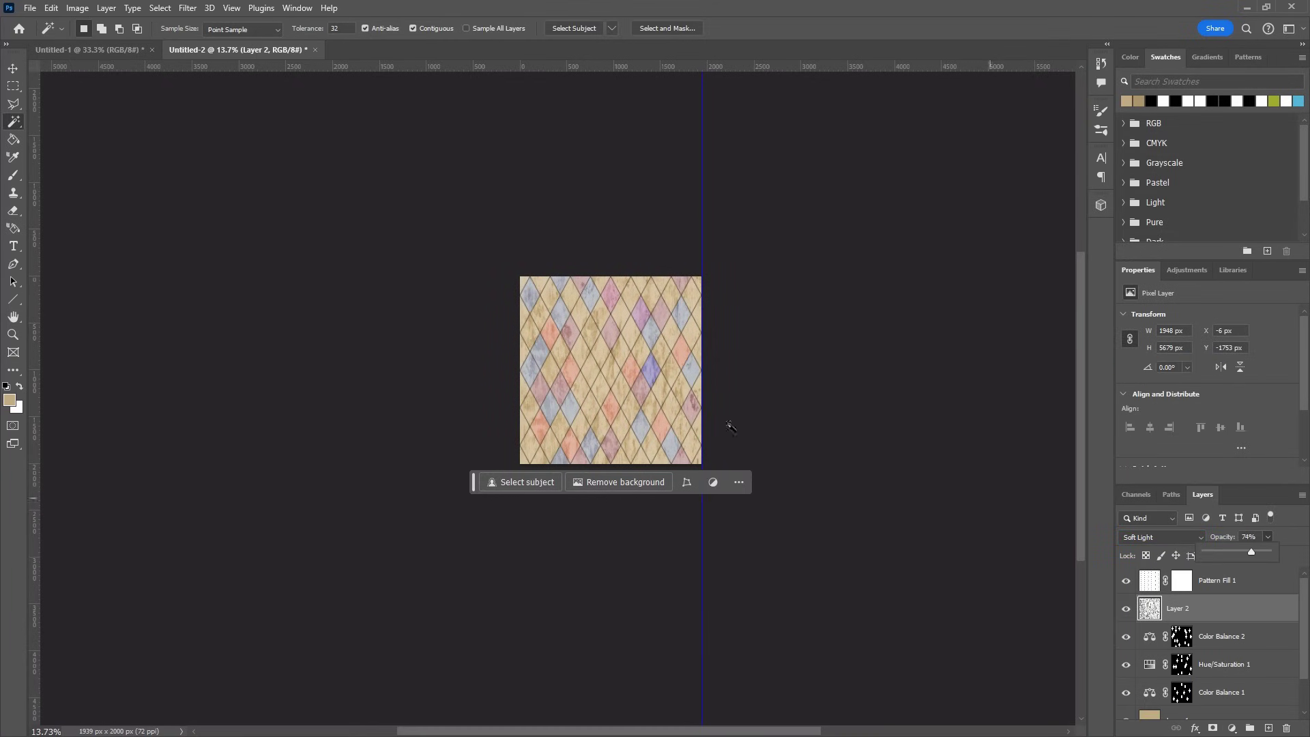
Add a new layer above the grunge texture and fill it with black
scroll(640, 403, "up", 5, "alt")
left_click(9, 400)
left_click(761, 551)
left_click(1068, 386)
left_click(1268, 728)
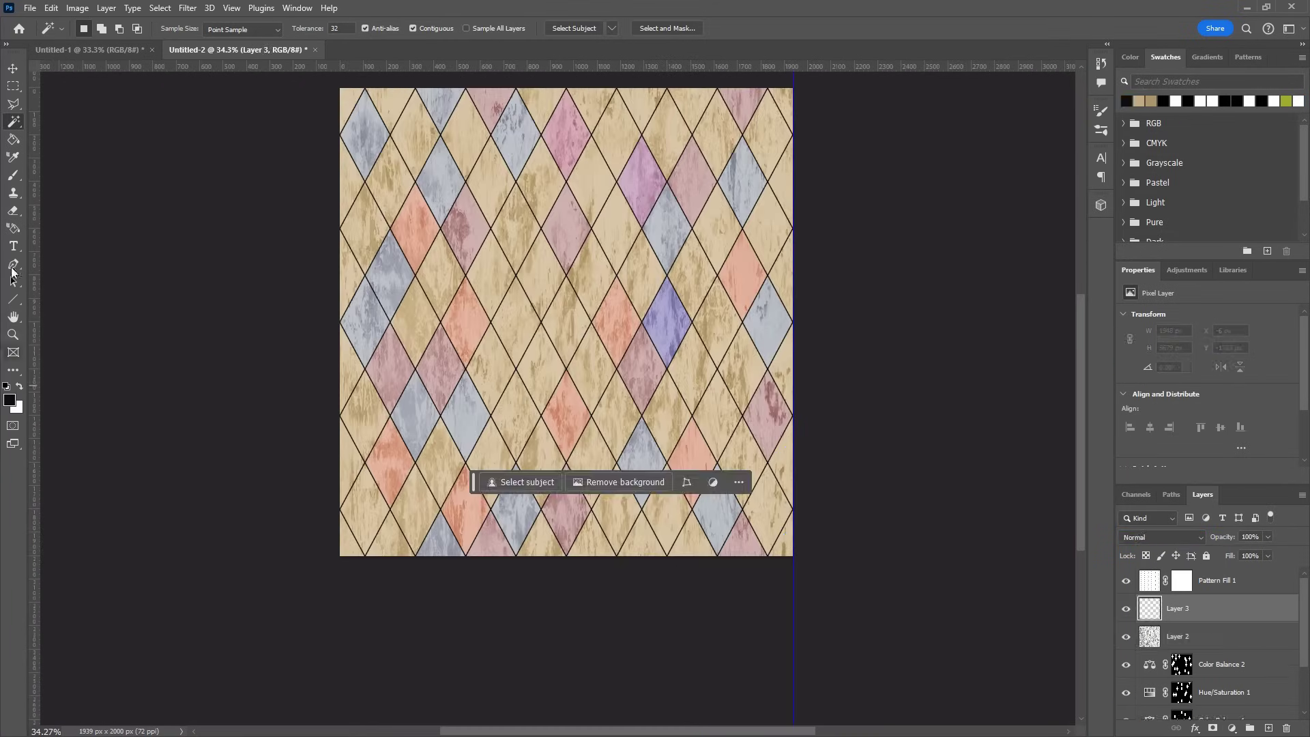
left_click(14, 140)
left_click(403, 157)
Render Clouds on the black layer three times to vary the noise
left_click(187, 8)
mouse_move(232, 238)
left_click(402, 293)
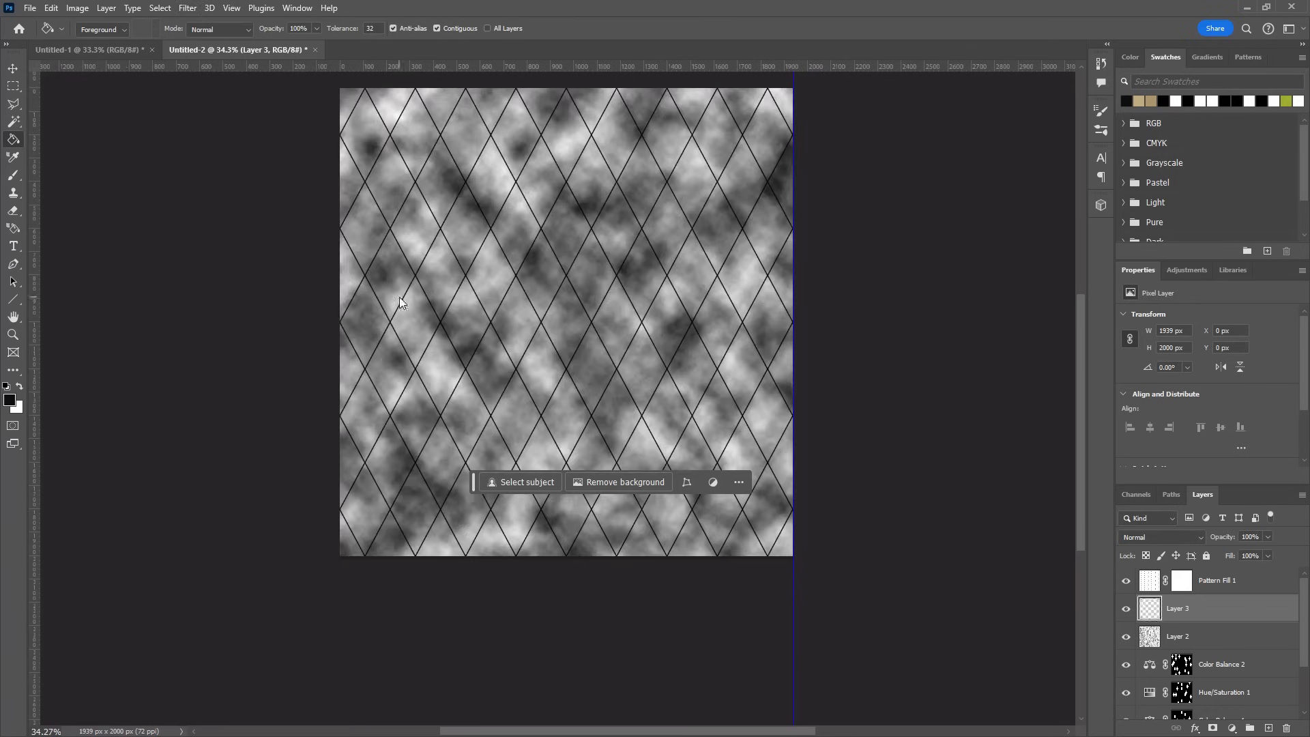
left_click(188, 7)
left_click(402, 293)
left_click(188, 7)
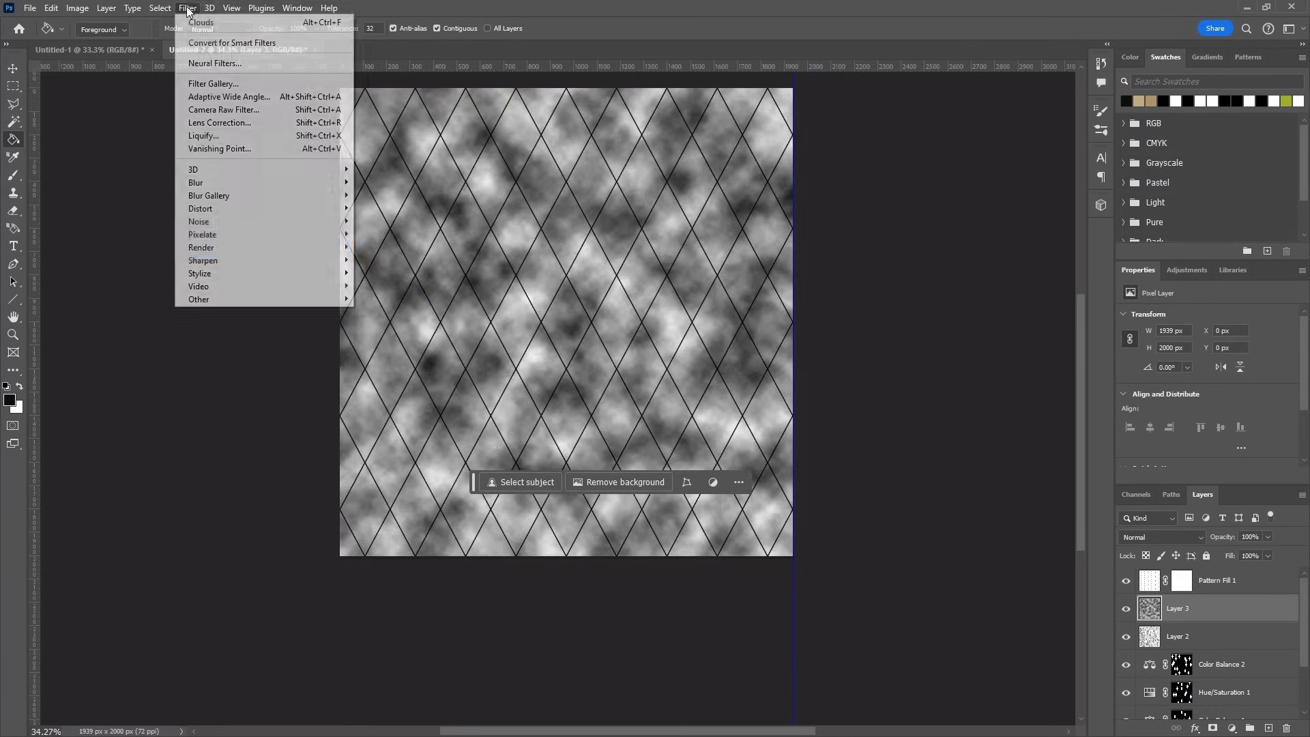
left_click(406, 295)
Set the clouds layer to Overlay with reduced opacity and open the grunge texture layer's opacity setting
left_click(1160, 537)
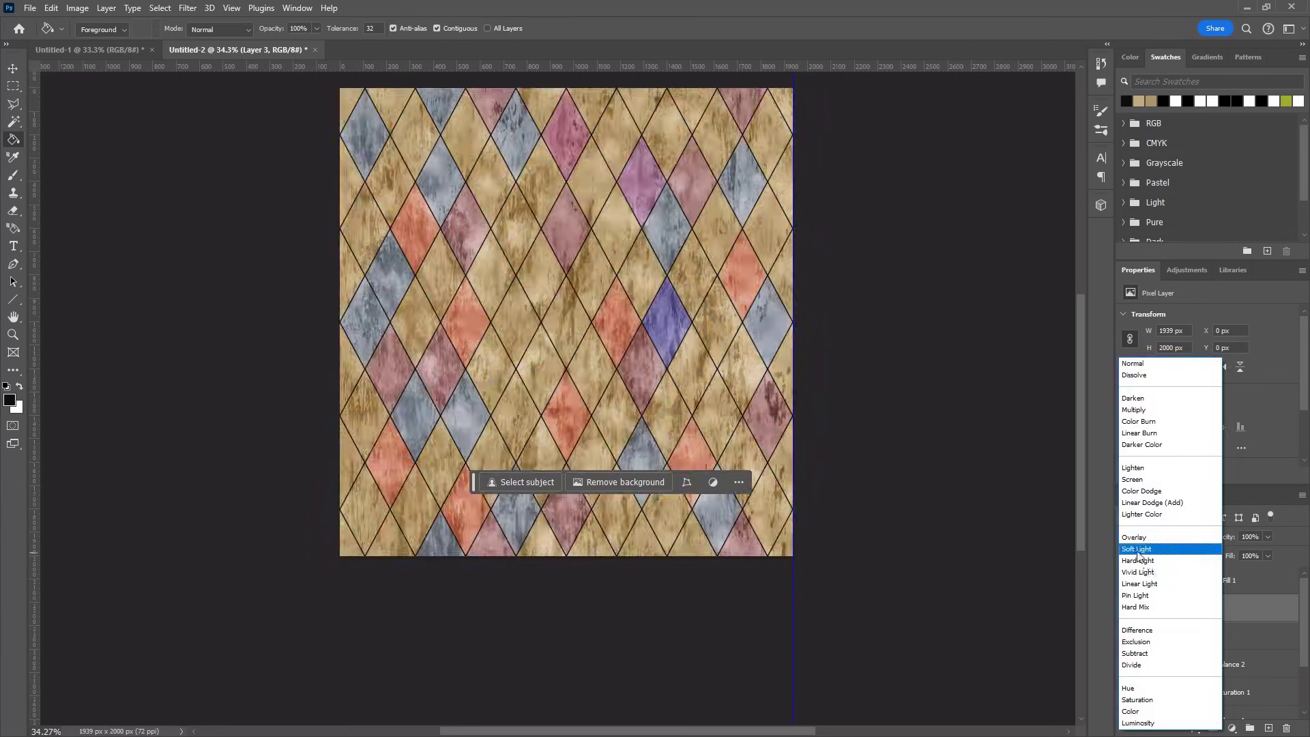
left_click(1139, 539)
left_click(1267, 538)
left_click_drag(1266, 554, 1243, 552)
left_click(1195, 626)
left_click(1267, 538)
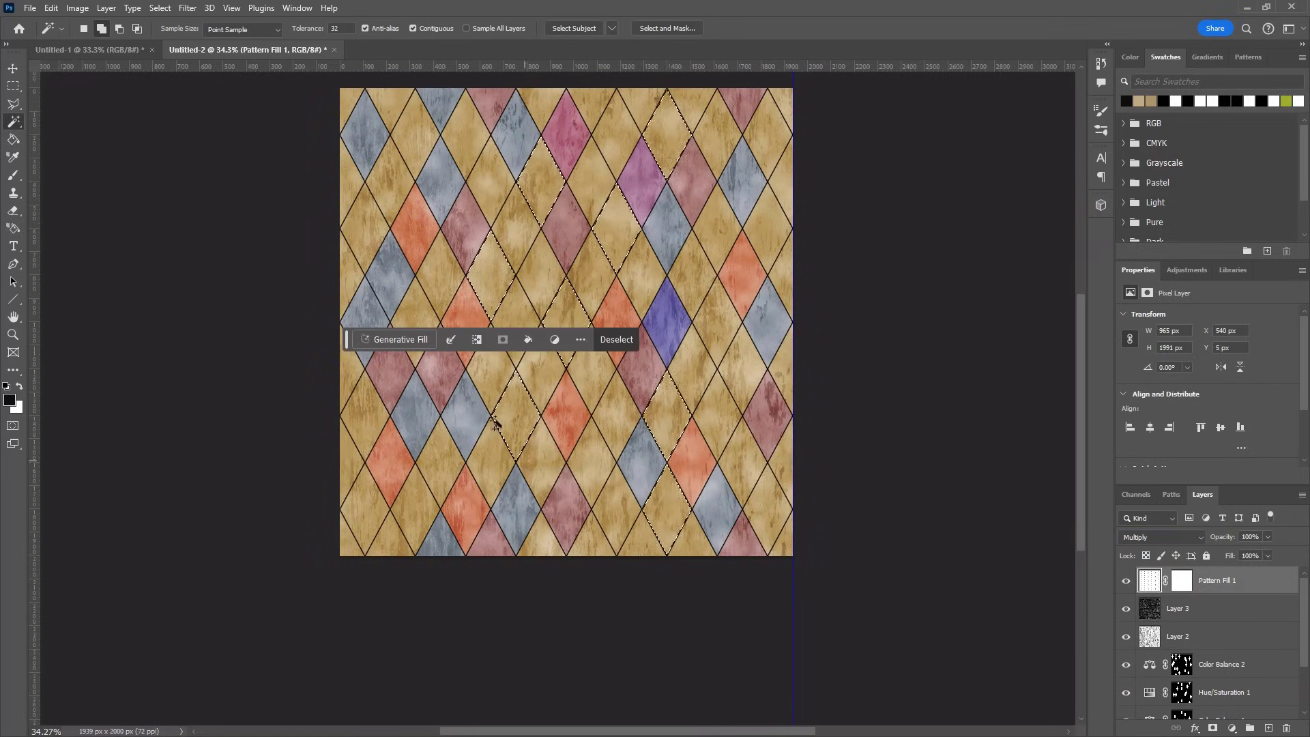
Add a Hue/Saturation adjustment layer for the selected diamonds
left_click(106, 7)
mouse_move(150, 181)
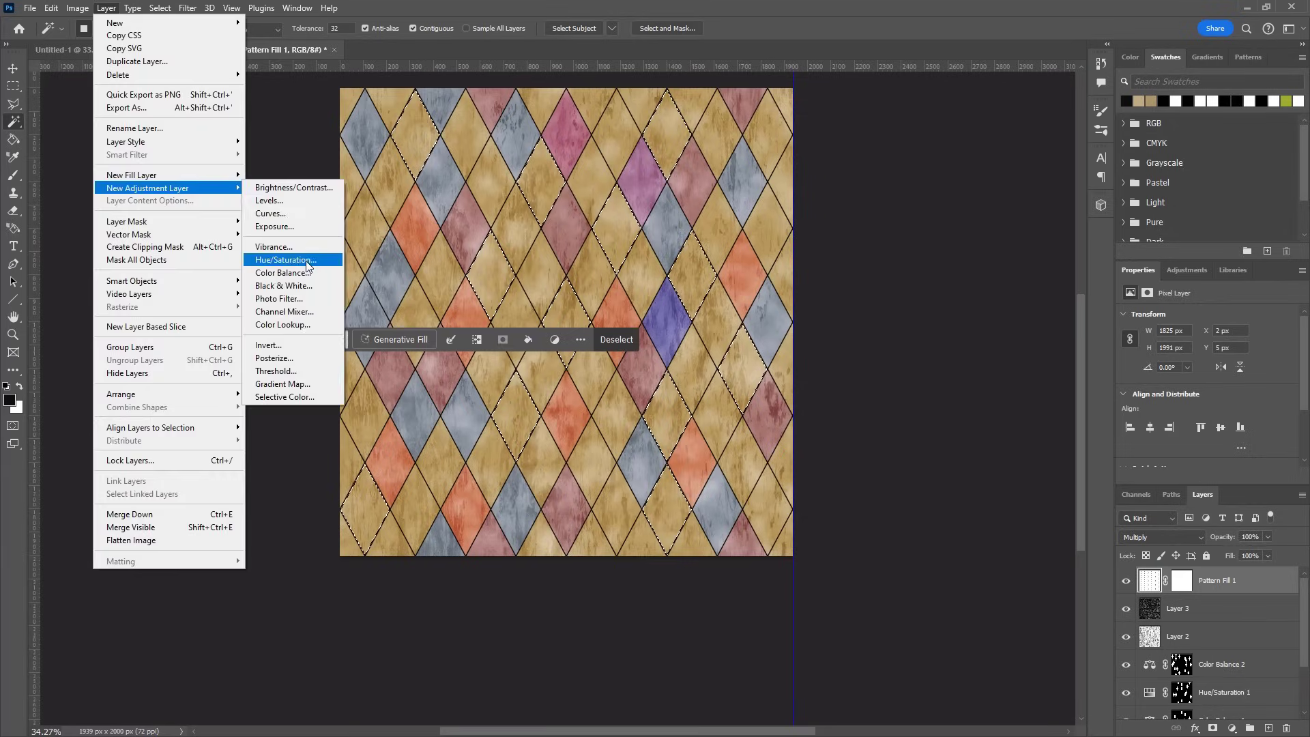
left_click(290, 256)
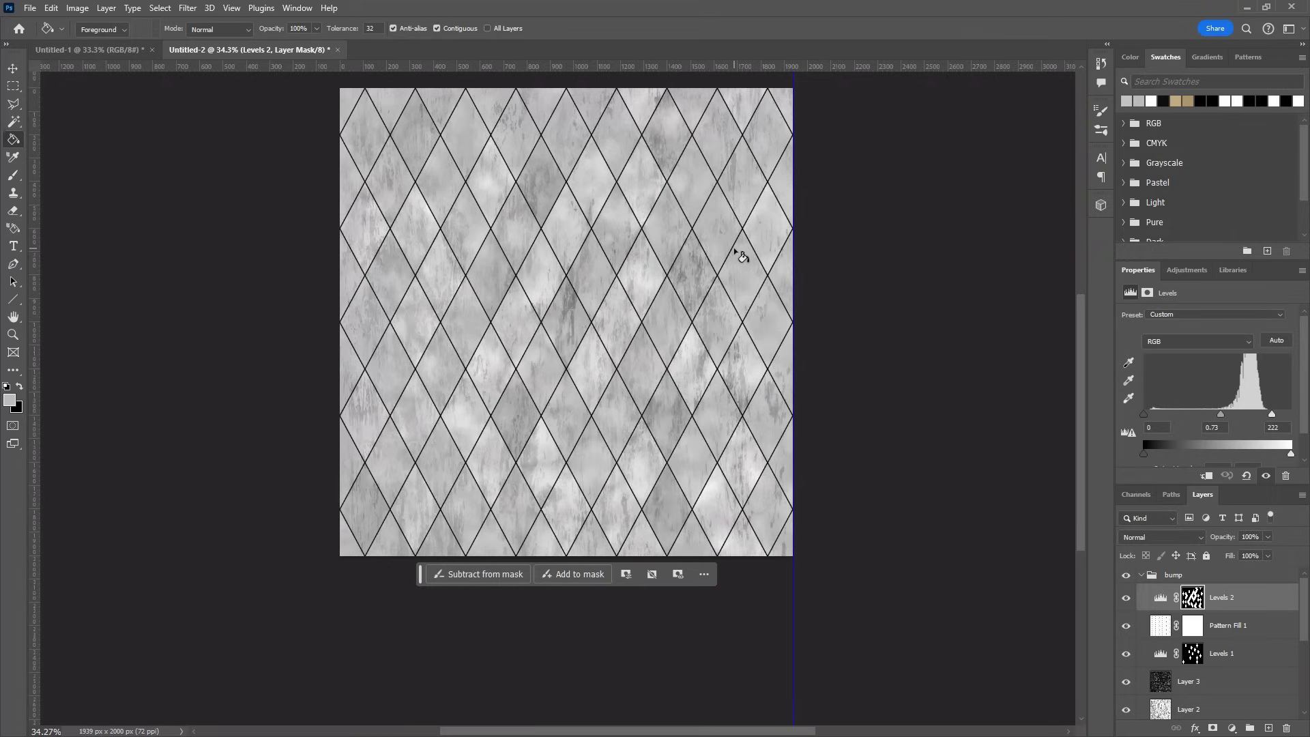
Hide the grunge texture layer in the bump group and slightly lower the clouds layer's opacity
scroll(1128, 682, "down", 1)
left_click(1126, 690)
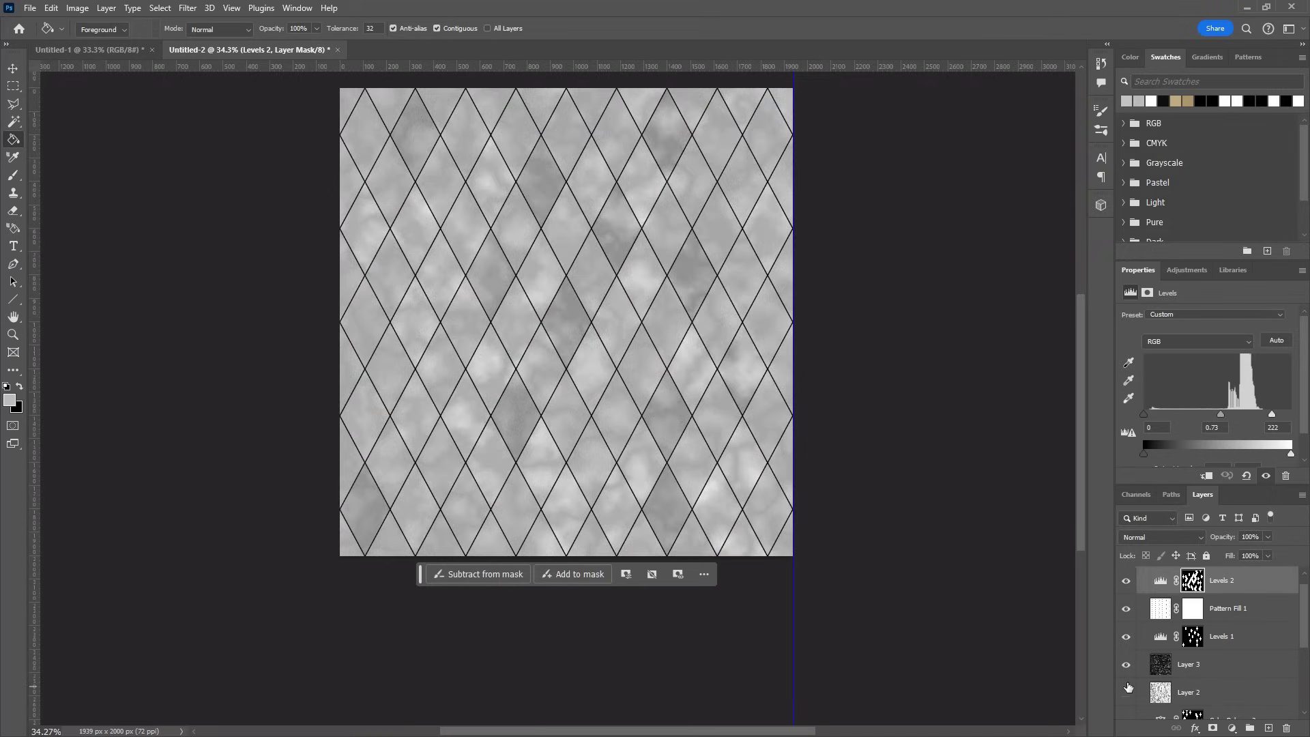
left_click(1163, 661)
left_click(1267, 536)
left_click_drag(1253, 553, 1247, 553)
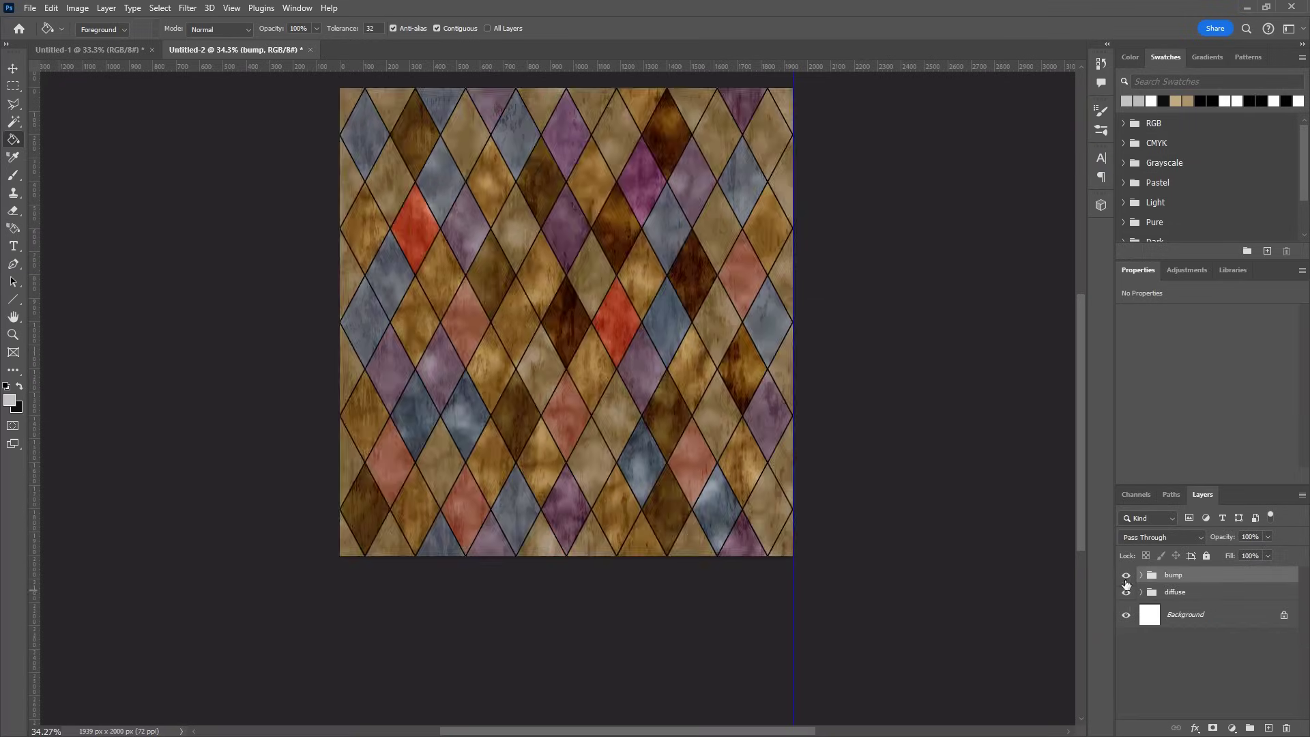
Toggle the bump group's visibility and save the roof tile texture
left_click(1125, 575)
key("ctrl+s")
key("Return")
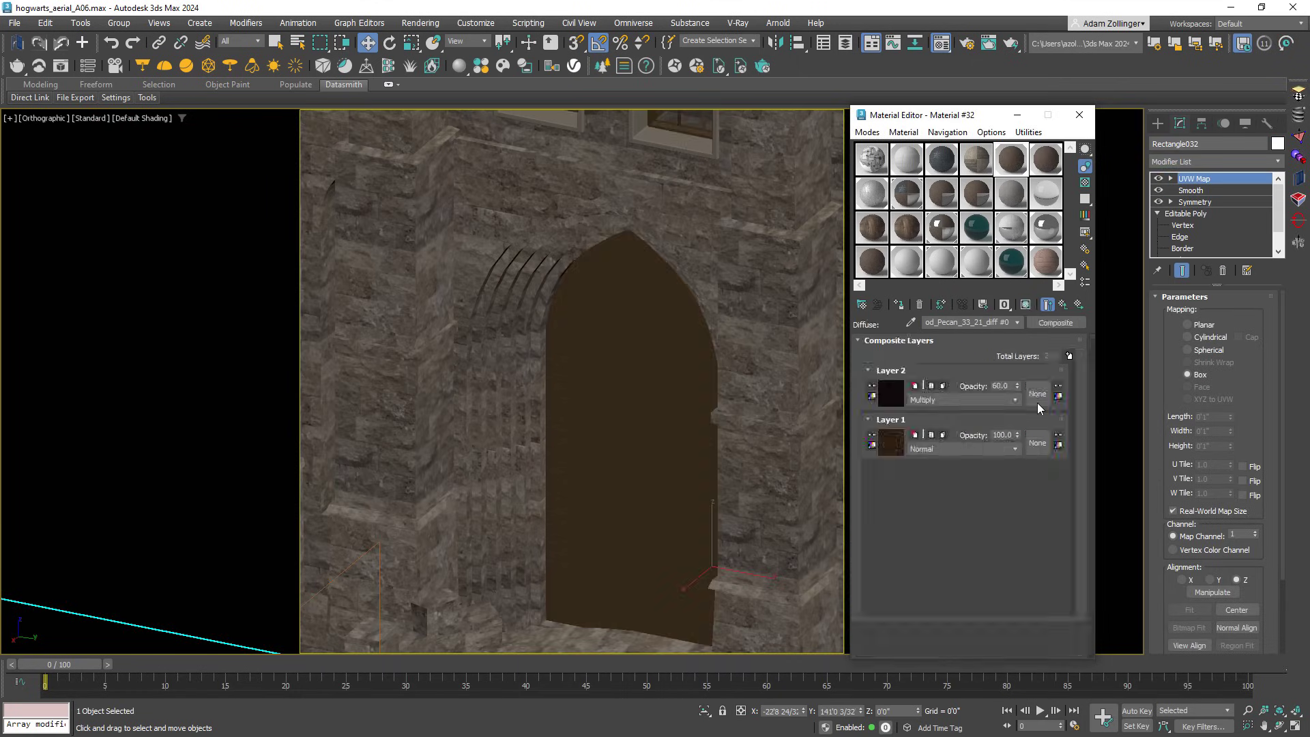
In 3ds Max, open the door wood material's Layer 1 diffuse bitmap and its VRayTriplanarTex mapping source
left_click(887, 380)
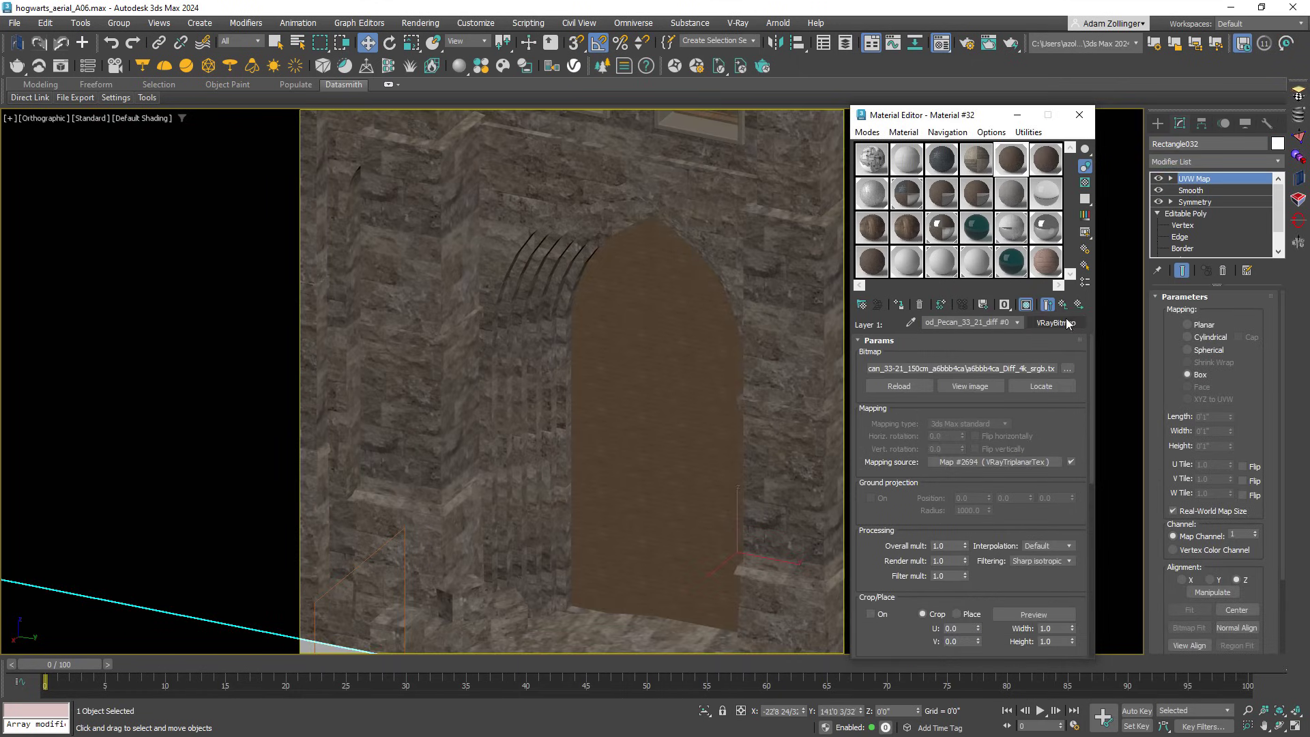
left_click(999, 462)
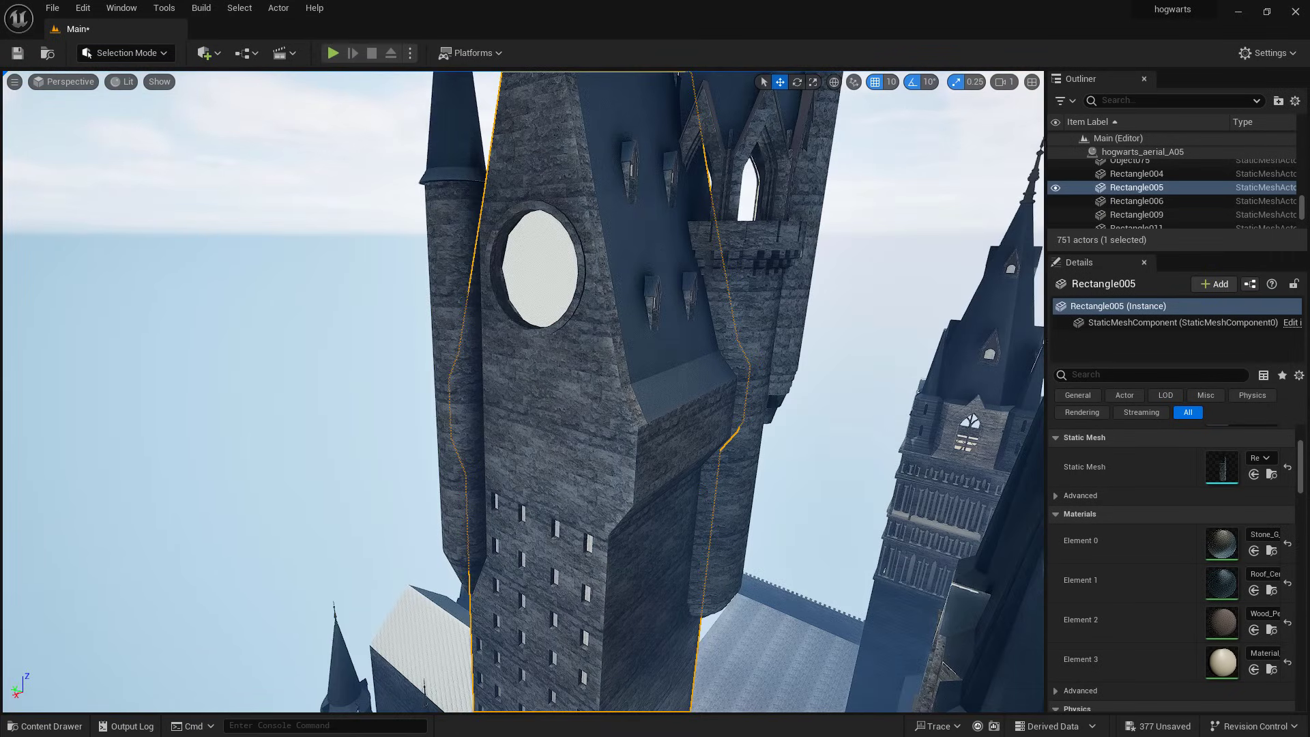
In Unreal Engine, open the Element 3 material of the clock tower mesh Rectangle005 for editing
double_click(1245, 659)
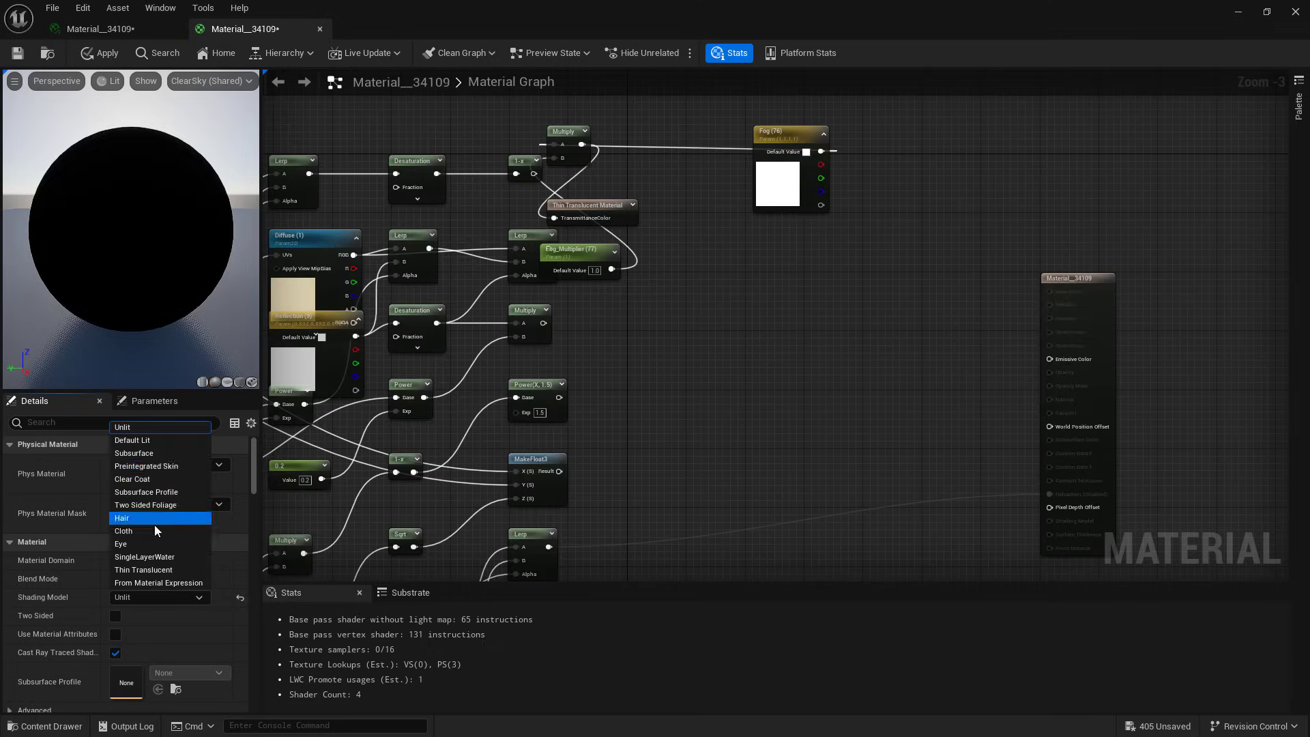
Set the material's shading model to Default Lit
left_click(132, 440)
scroll(727, 314, "up", 3)
scroll(727, 314, "down", 2)
scroll(1050, 260, "up", 4)
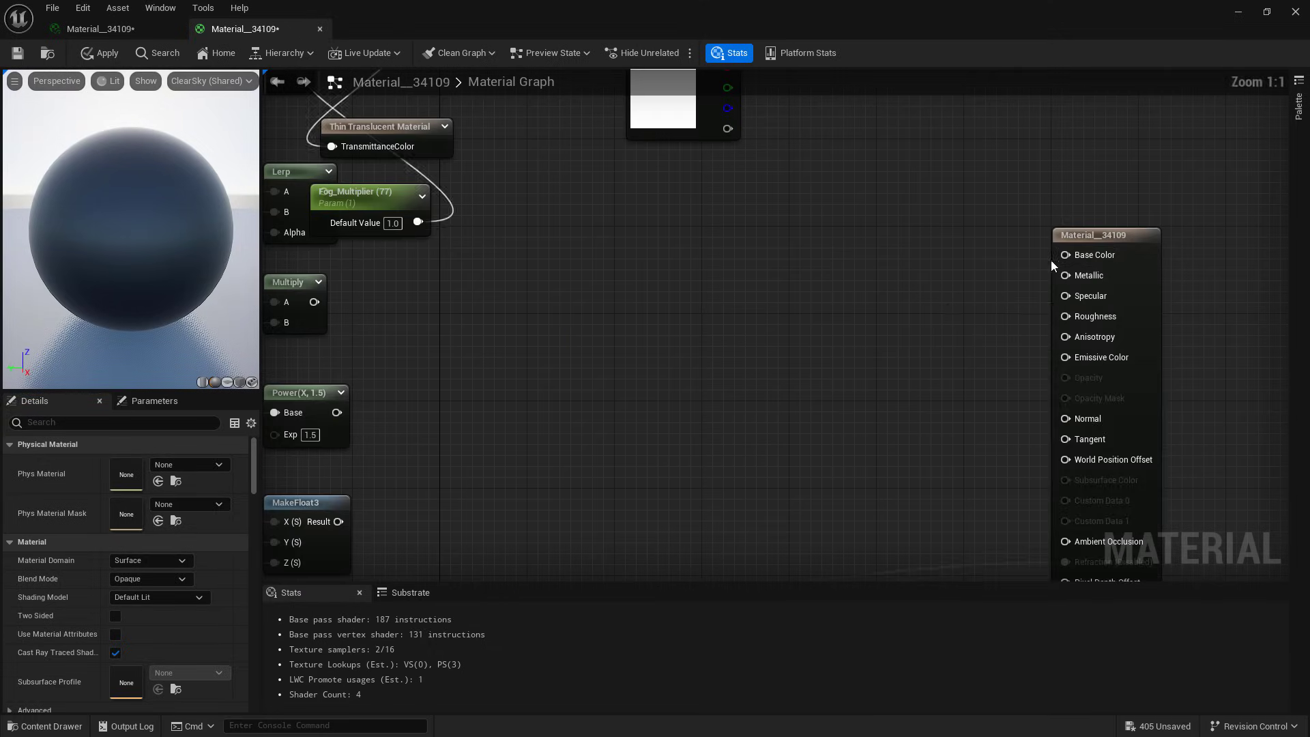
Connect a new Texture Sample node to the material's Base Color and choose a texture for it
left_click_drag(1061, 256, 945, 322)
left_click(919, 374)
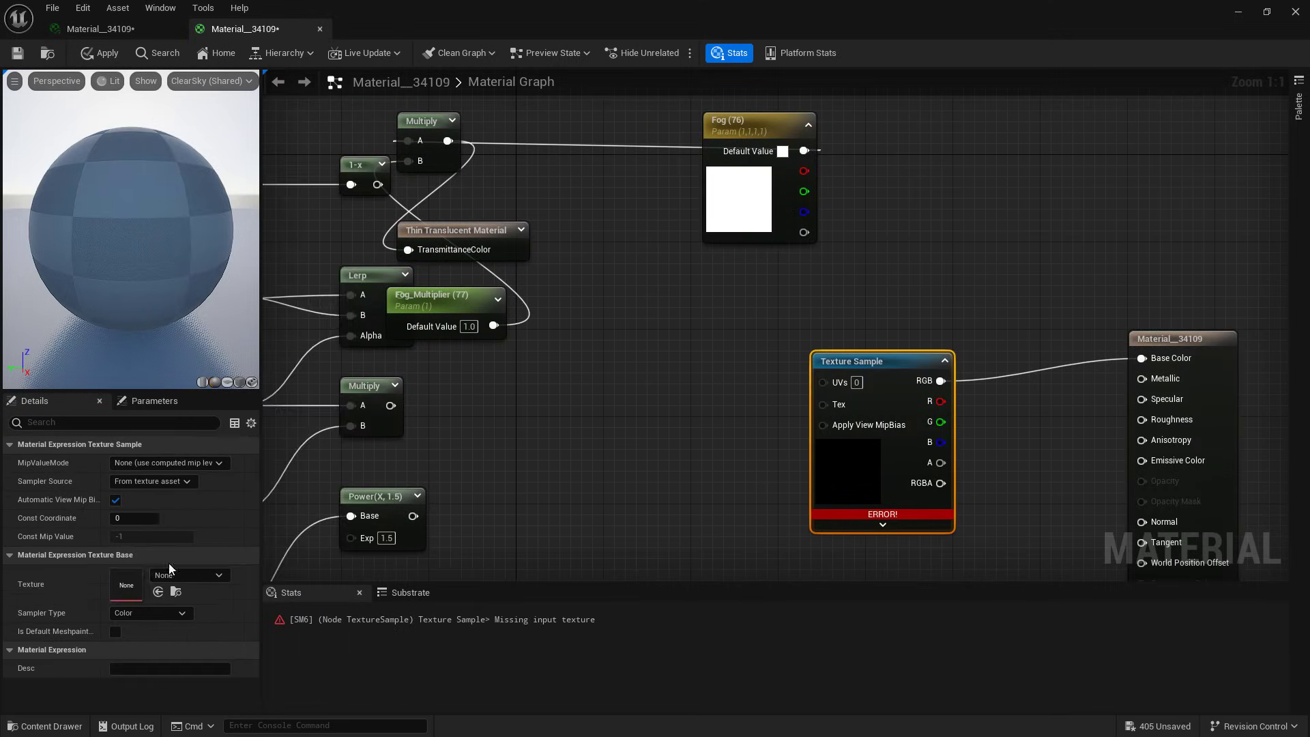
left_click(176, 580)
left_click(273, 437)
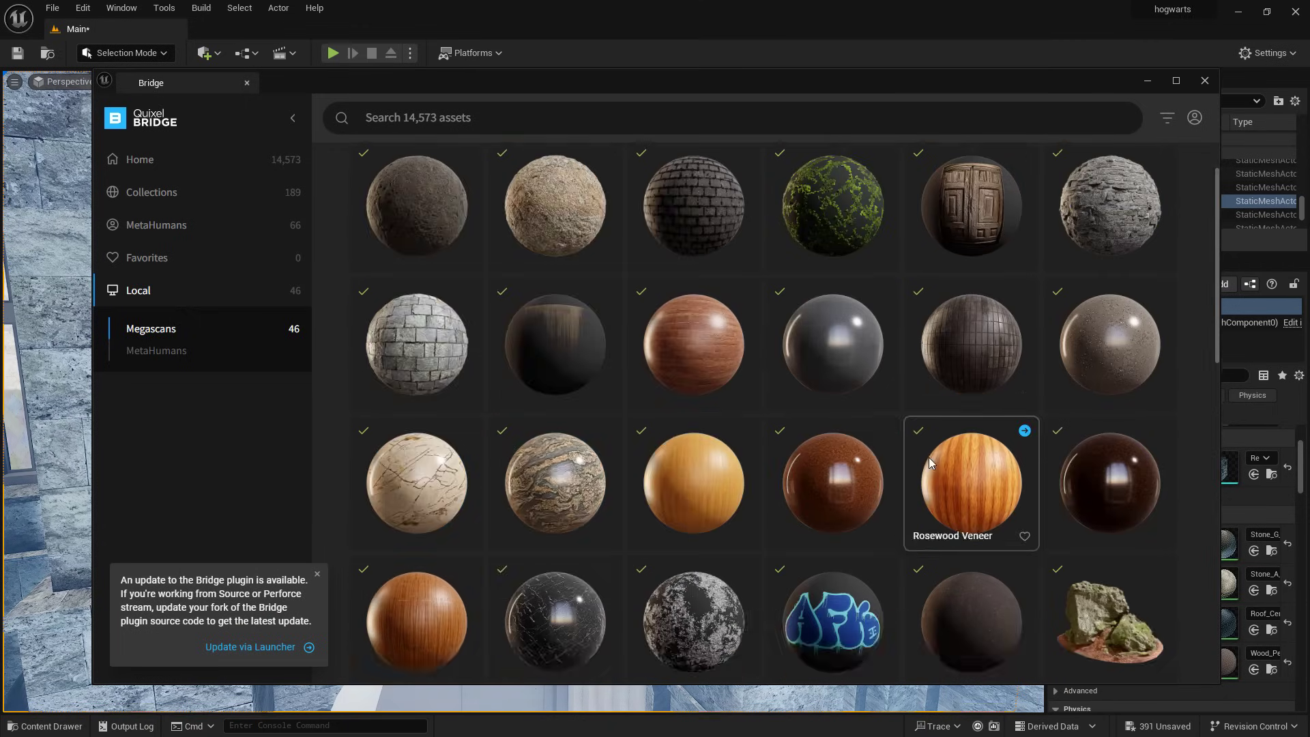
Set Tiling X and Tiling Y of the MI_Rough_Rock material instance to 0.01 and save it
scroll(928, 457, "up", 1)
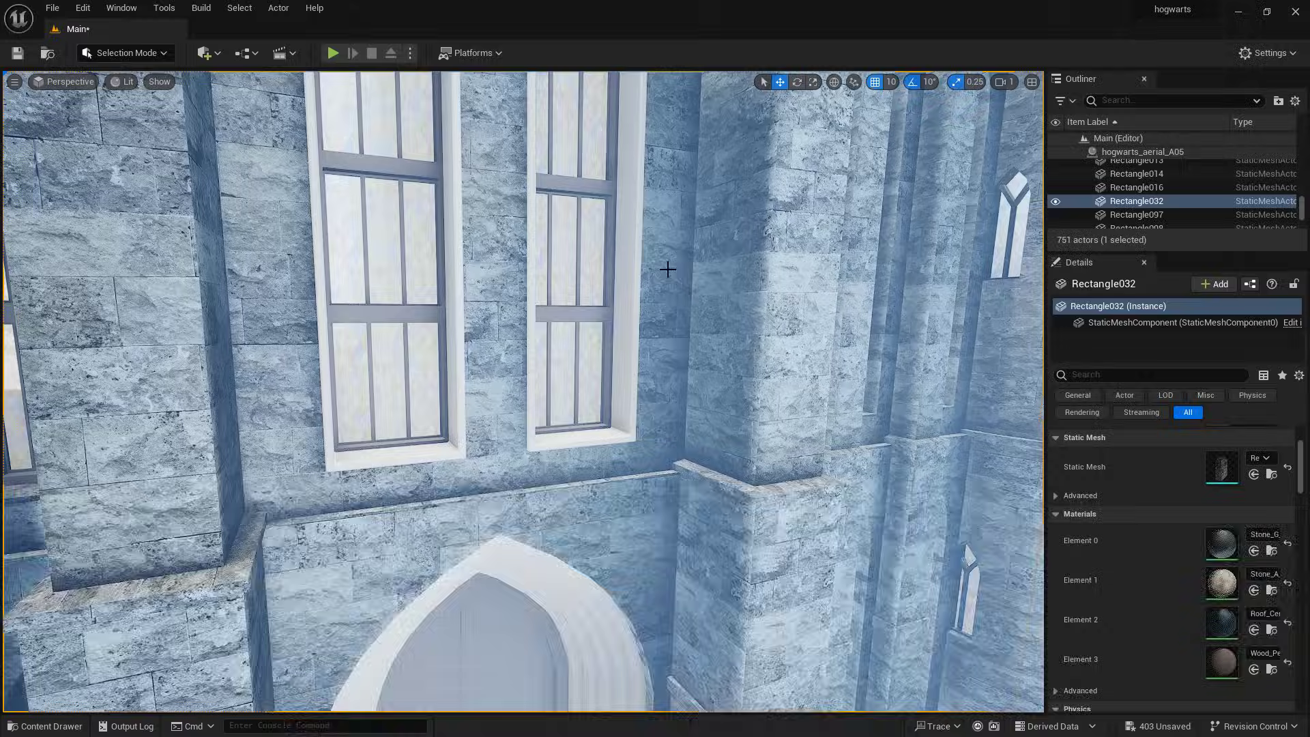
key("ctrl+space")
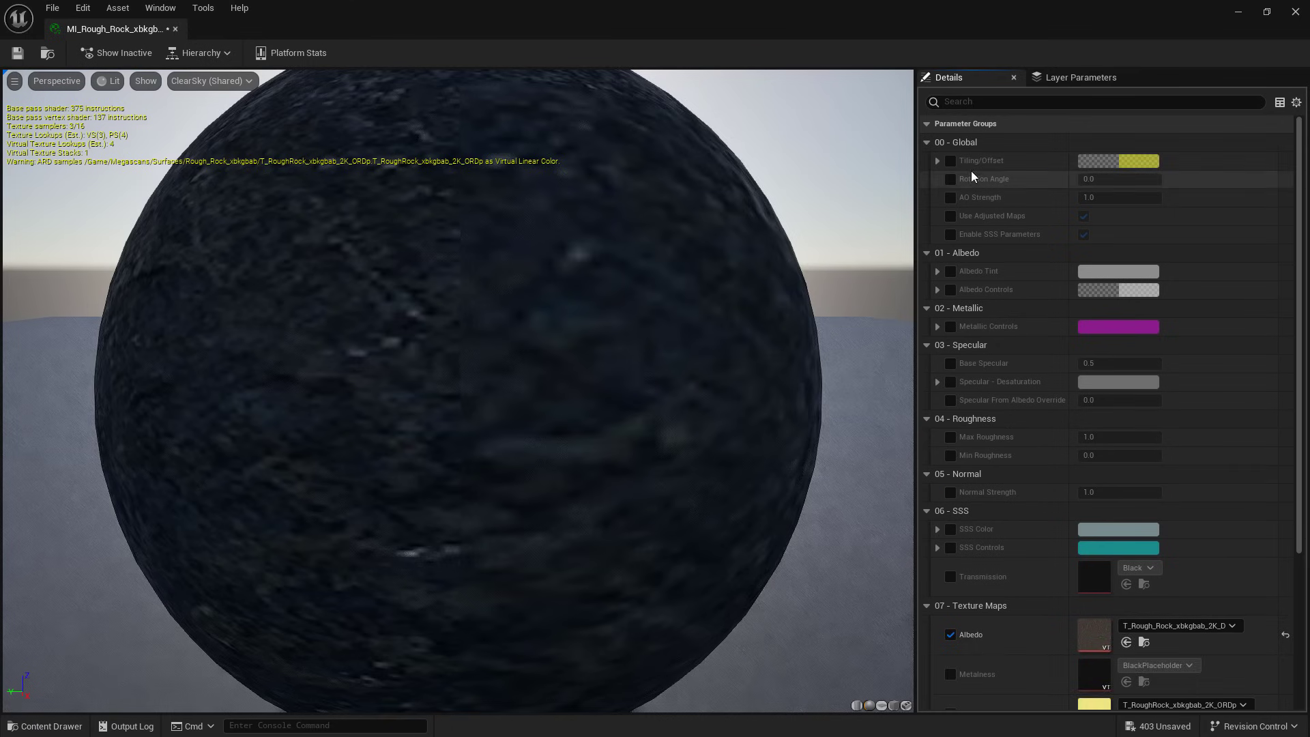
key("ctrl+s")
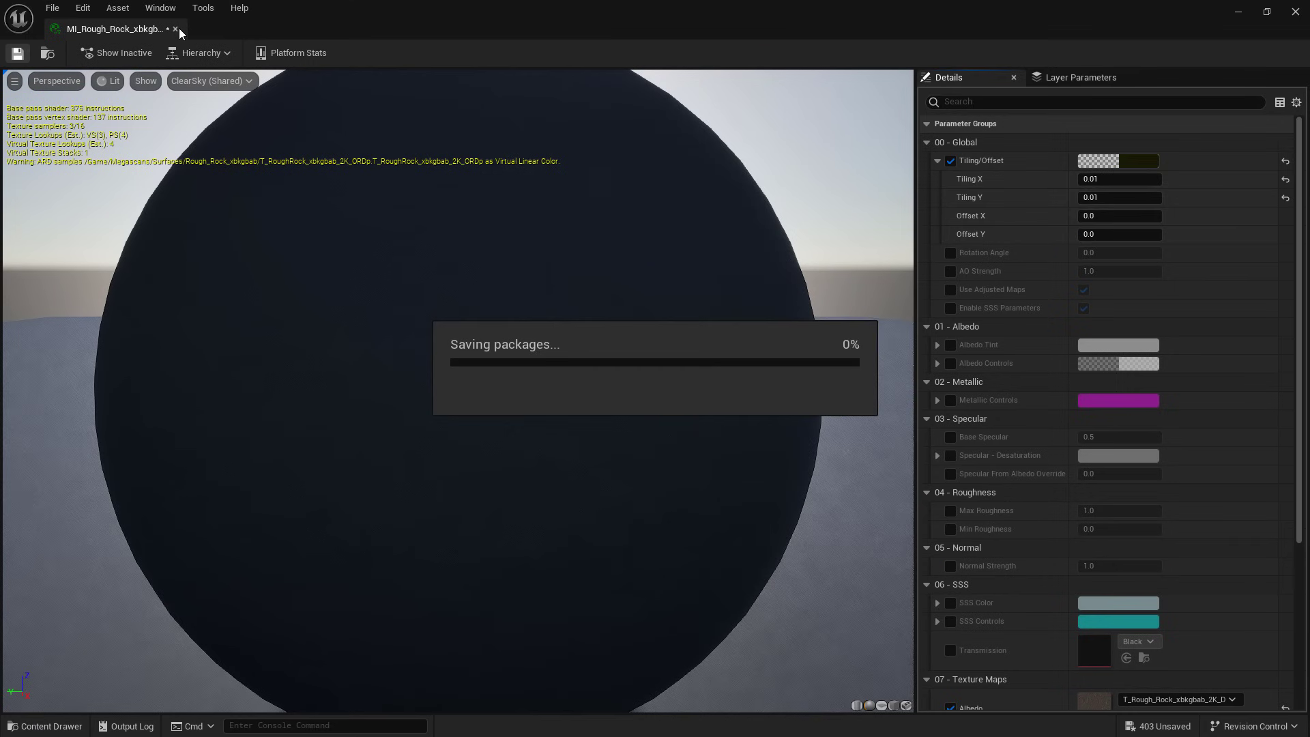
Open Quixel Bridge and browse the Surfaces / Wood / Other category for a door wood material
left_click(204, 52)
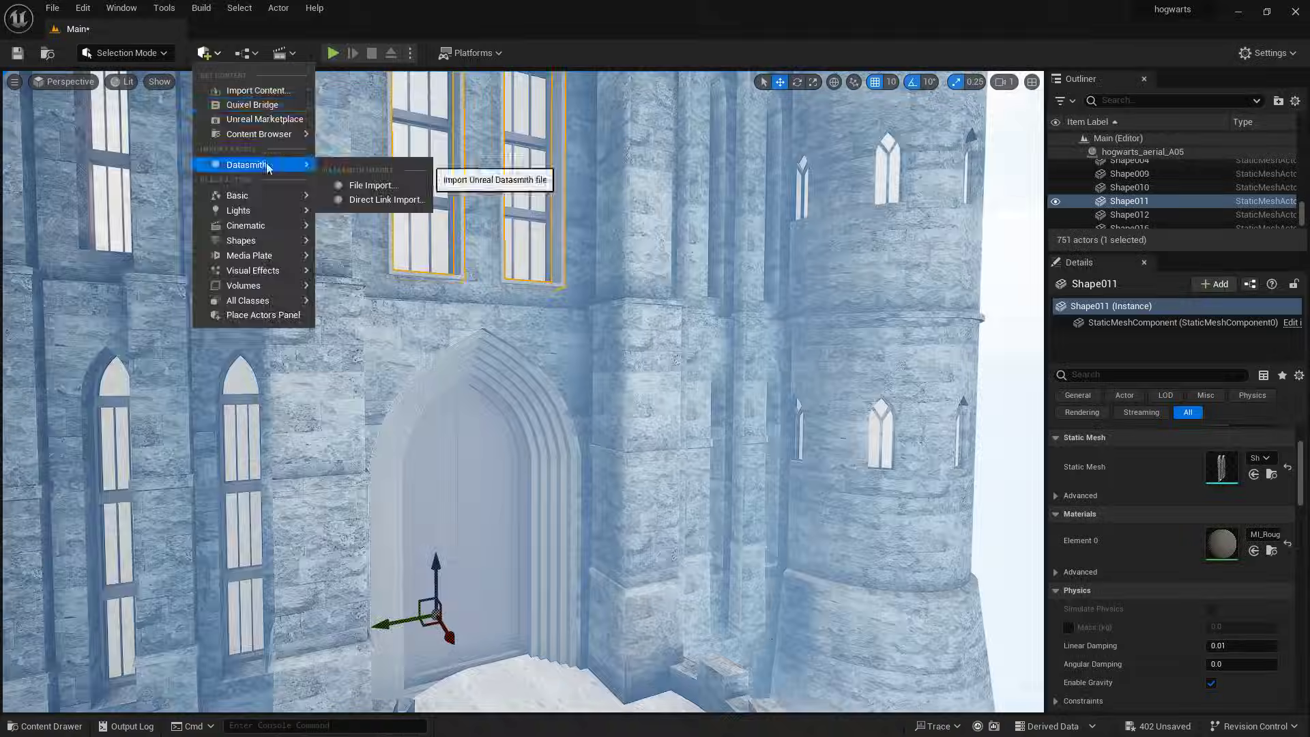
left_click(368, 186)
left_click(155, 465)
left_click(172, 530)
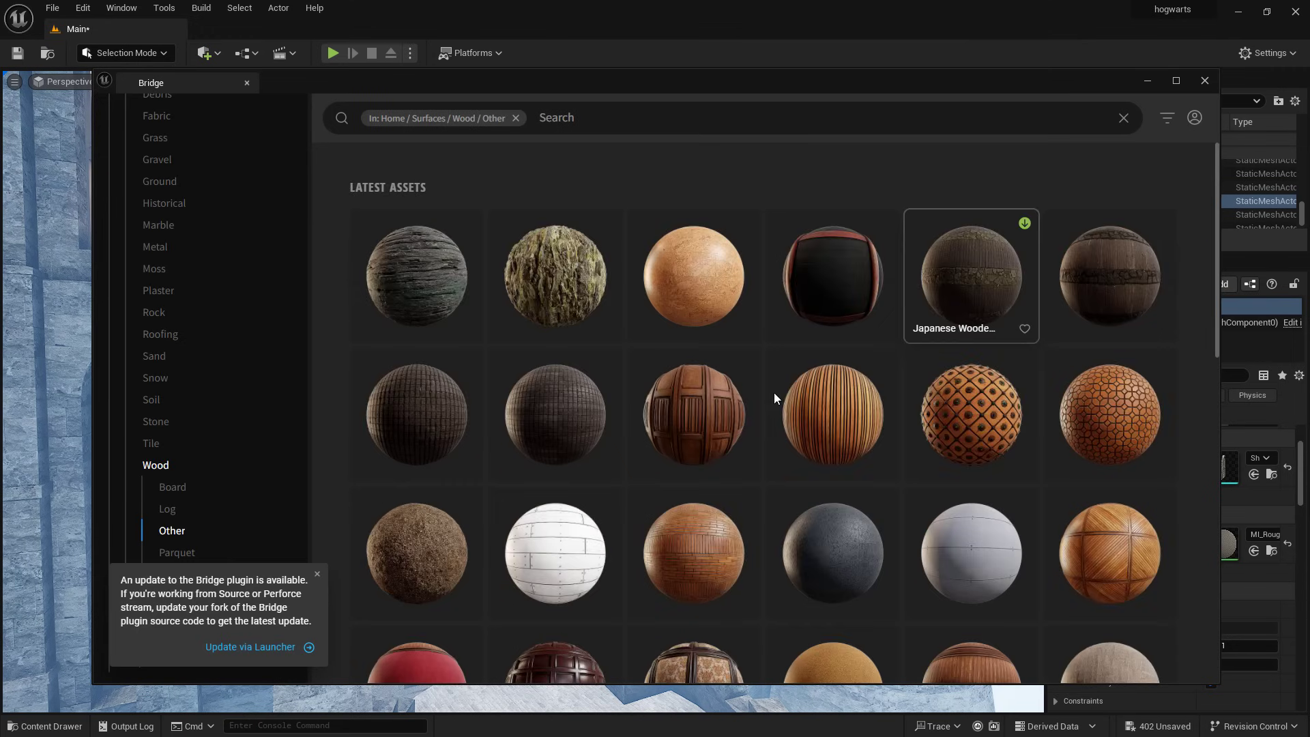
scroll(697, 367, "down", 4)
scroll(697, 367, "down", 5)
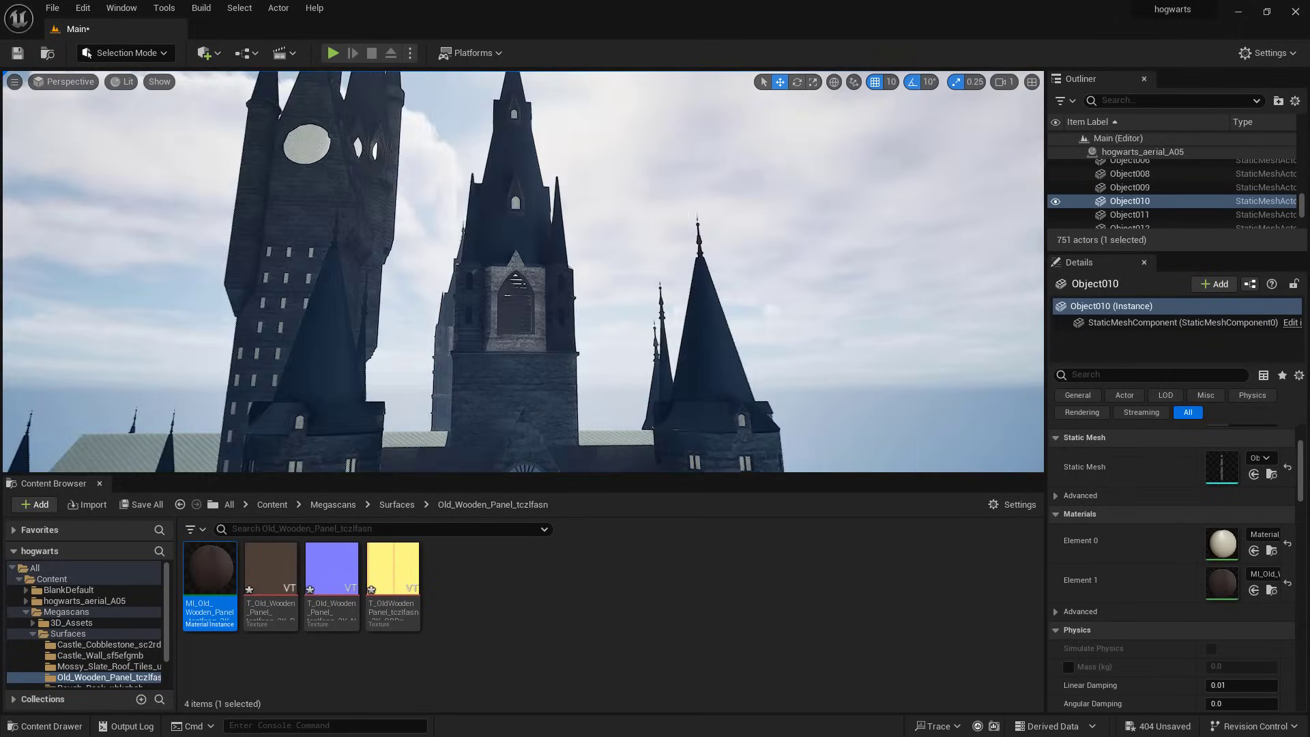
Apply the Mossy Slate Roof Tiles material to the roof slots of tower mesh Rectangle196 and corner turret Object041
key("w")
right_click_drag(546, 225, 559, 259)
left_click(560, 225)
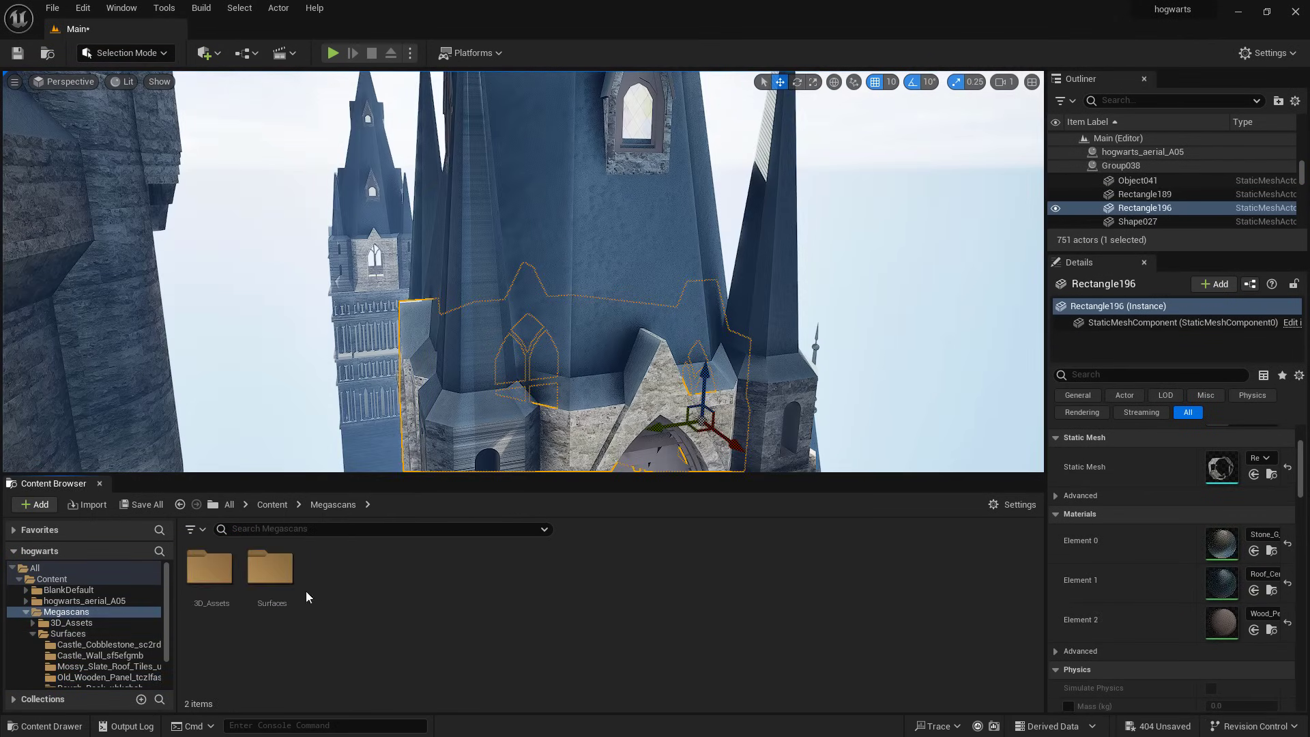
left_click_drag(1195, 569, 1196, 573)
left_click(630, 225)
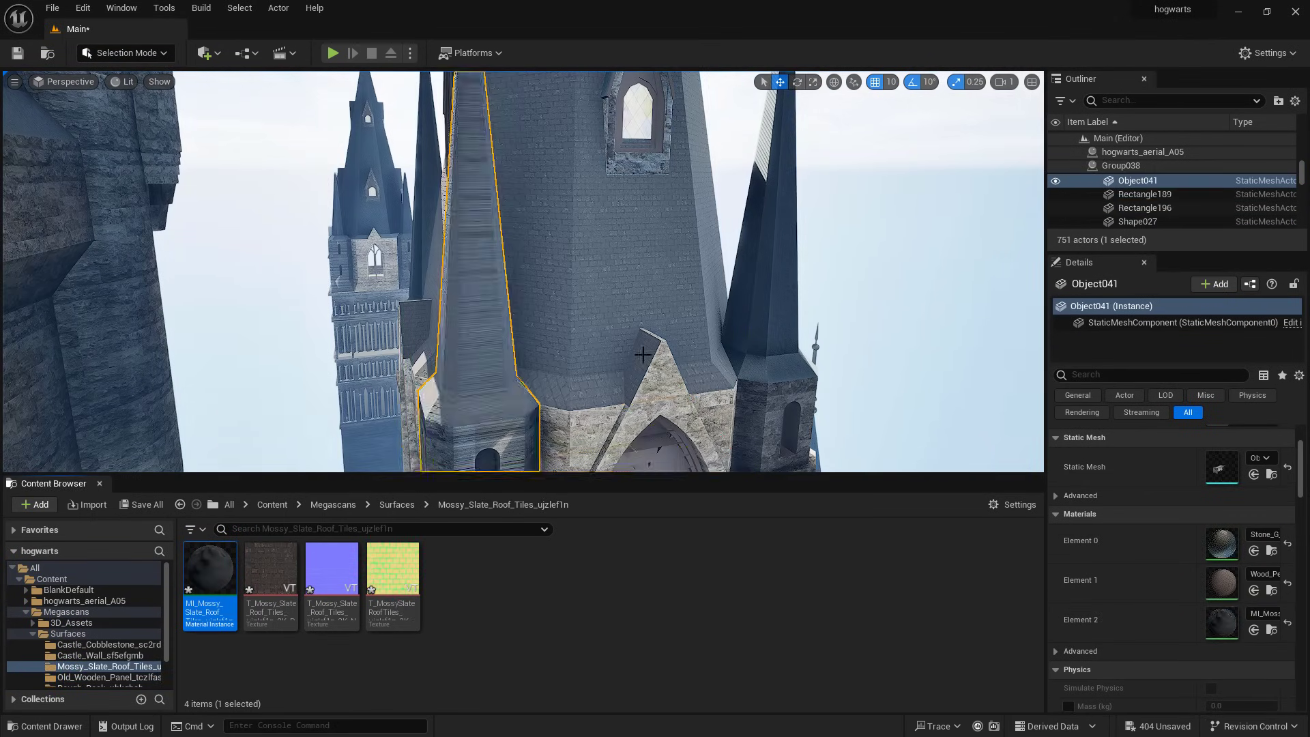
Apply the Old Wooden Panel material to the tower louvres Object073 and to the wood slot of Rectangle196
key("f")
left_click(630, 227)
left_click(109, 678)
right_click_drag(592, 211, 580, 164)
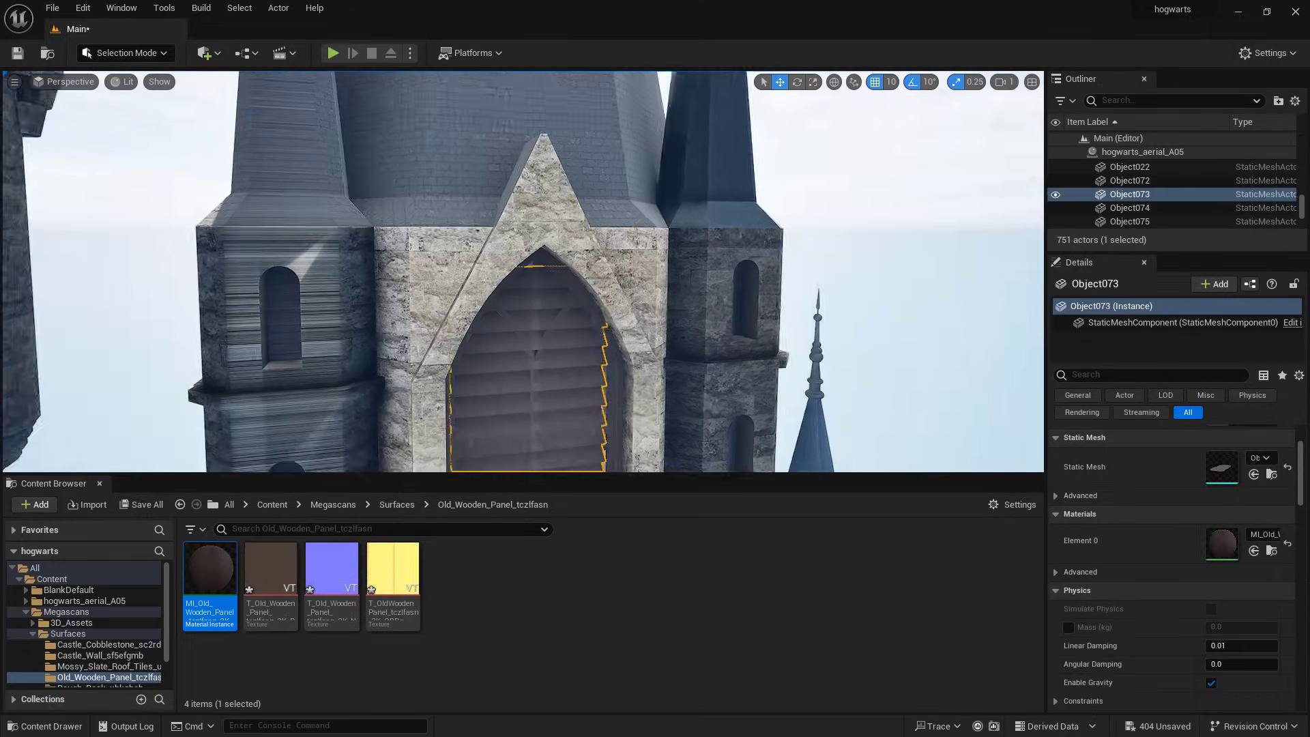
left_click(696, 287)
left_click(397, 505)
double_click(369, 578)
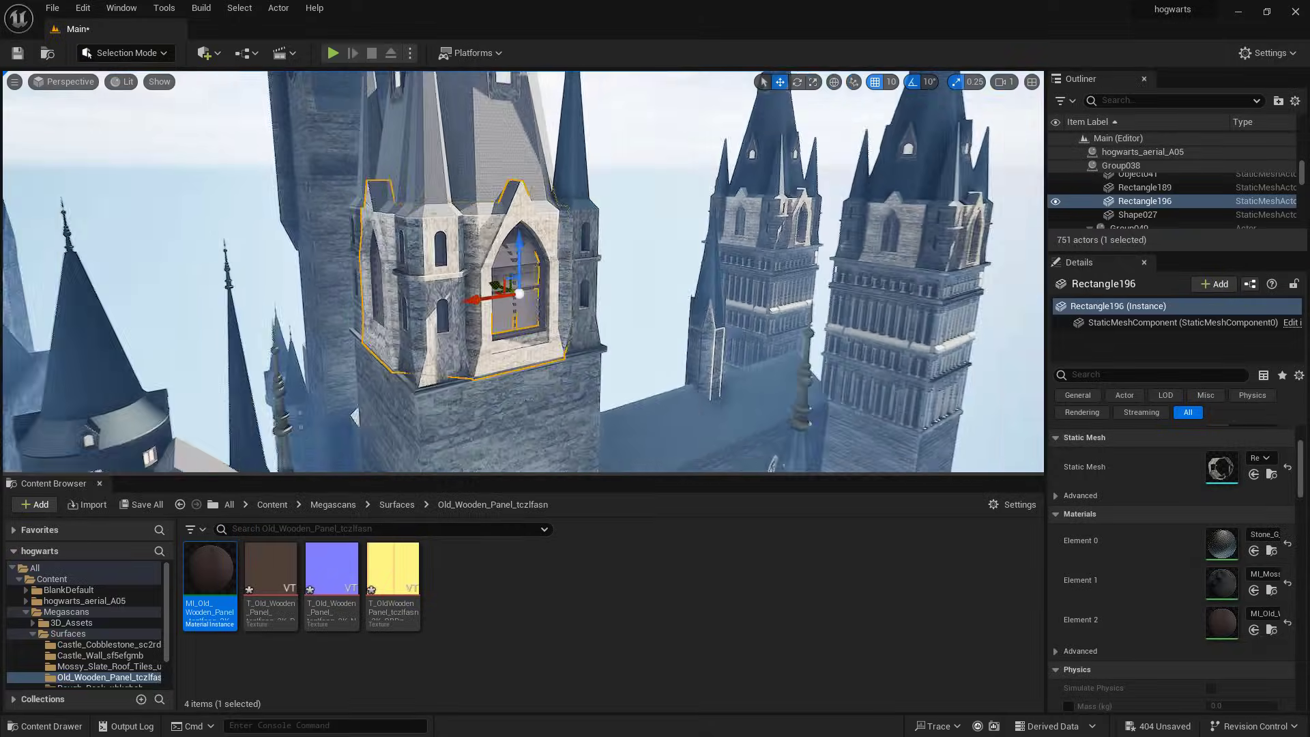
Select the window section of a neighbouring tower and open its static mesh Rectangle206
right_click_drag(519, 273, 586, 287)
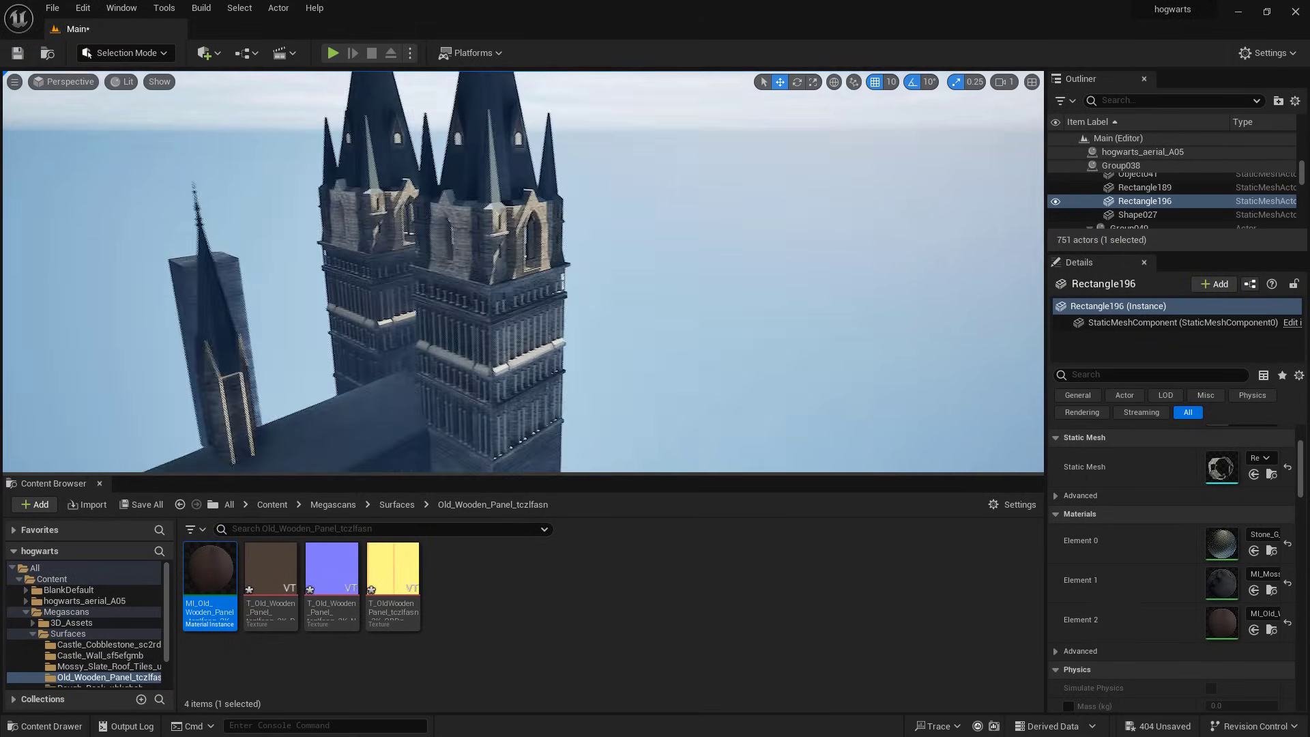
left_click(334, 287)
right_click_drag(518, 259, 511, 307)
left_click(100, 685)
left_click(210, 569)
left_click(648, 355)
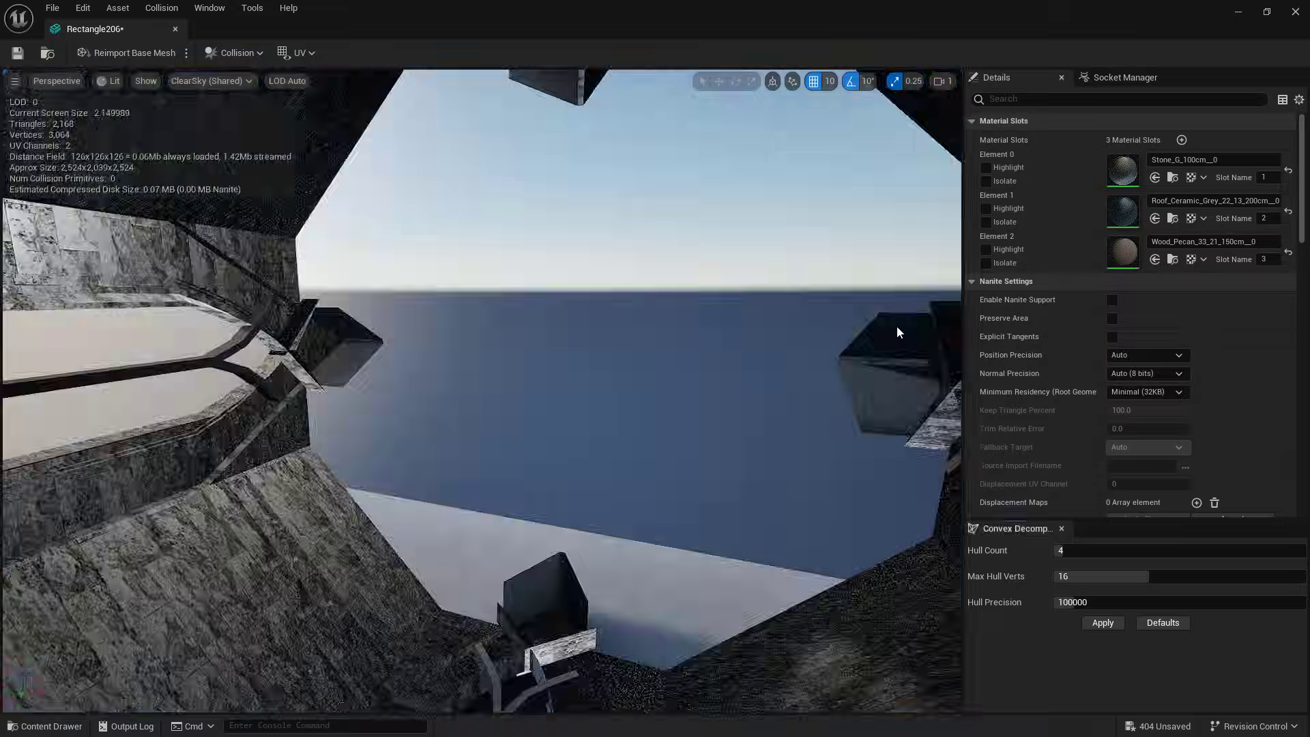
Display the UV layout of the Rectangle206 mesh and examine it against the stone texture
left_click_drag(896, 326, 614, 354)
left_click(300, 53)
left_click(288, 110)
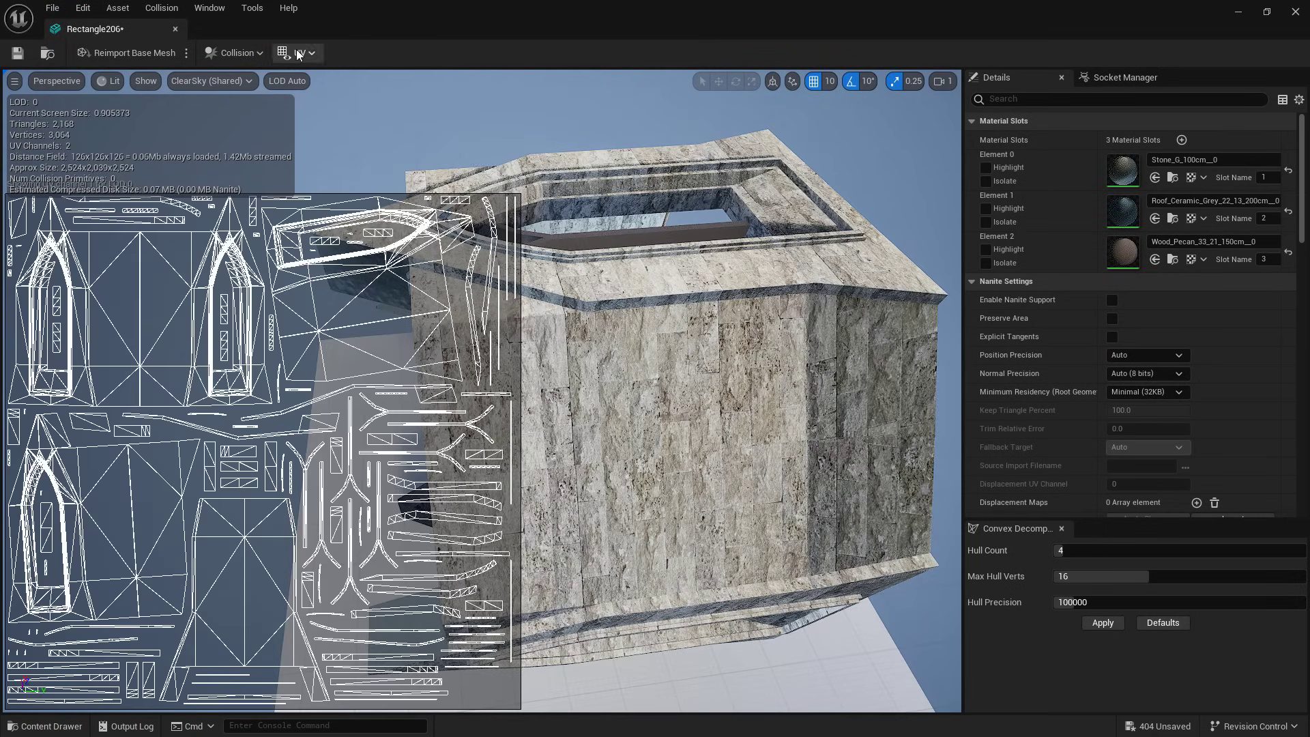
scroll(1133, 341, "down", 1)
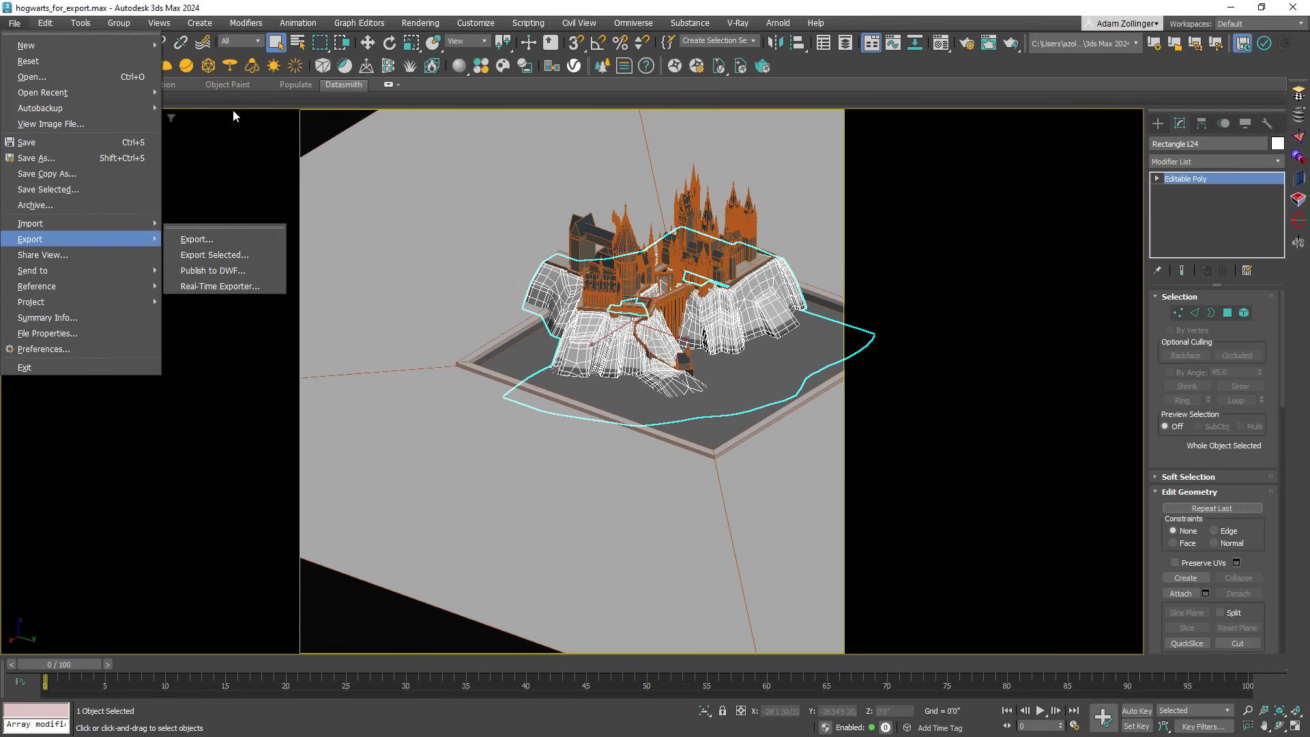
In Unreal Engine, open the hogwarts_aerial_A05 content folder and reimport the castle's Datasmith scene
left_click(273, 504)
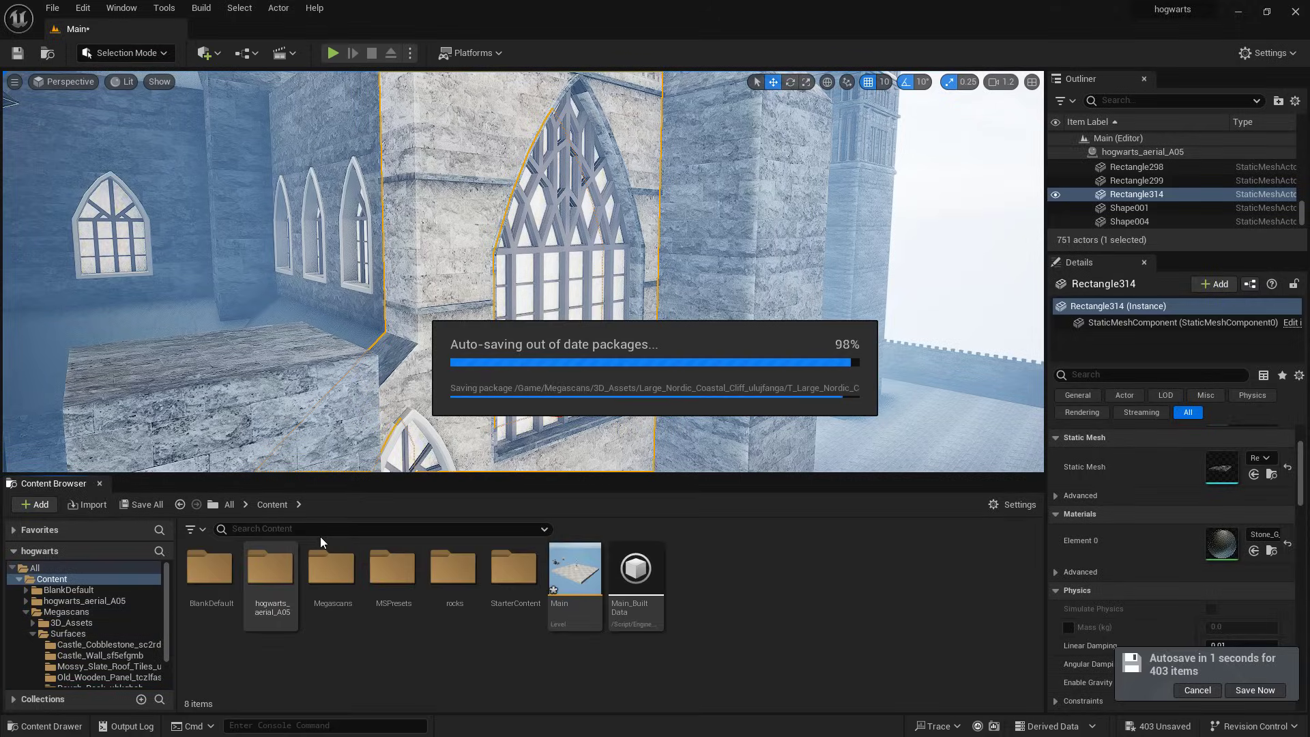
double_click(270, 576)
right_click(411, 577)
left_click(463, 229)
left_click(725, 546)
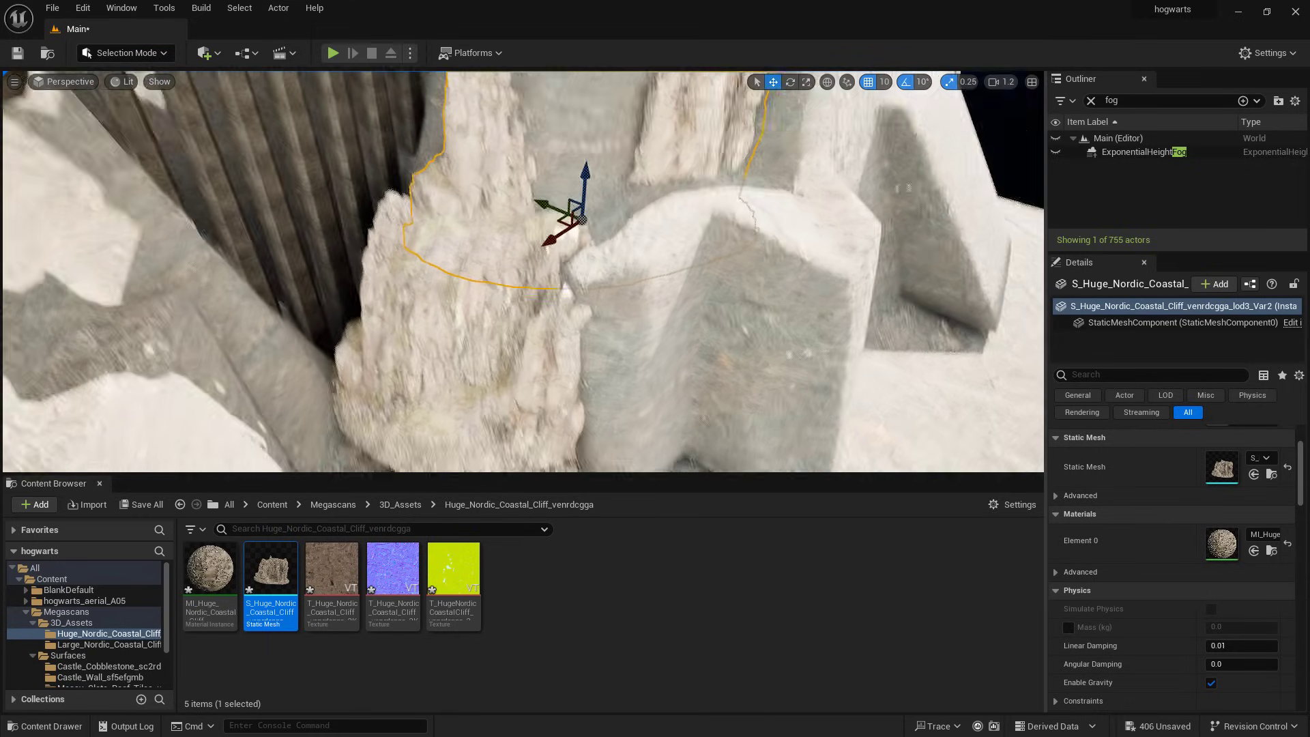
Place and rotate copies of the Huge Nordic Coastal Cliff mesh against the castle's rock base
right_click_drag(523, 272, 656, 214)
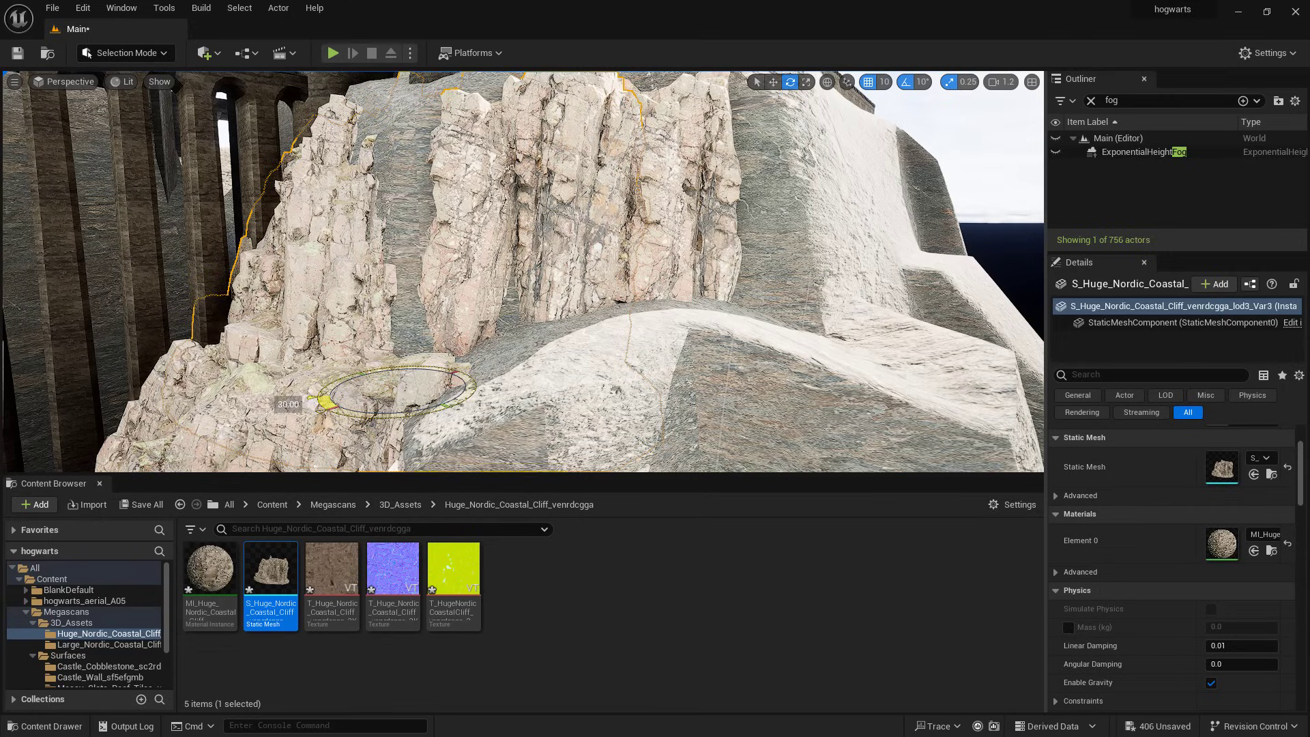
scroll(555, 299, "down", 6)
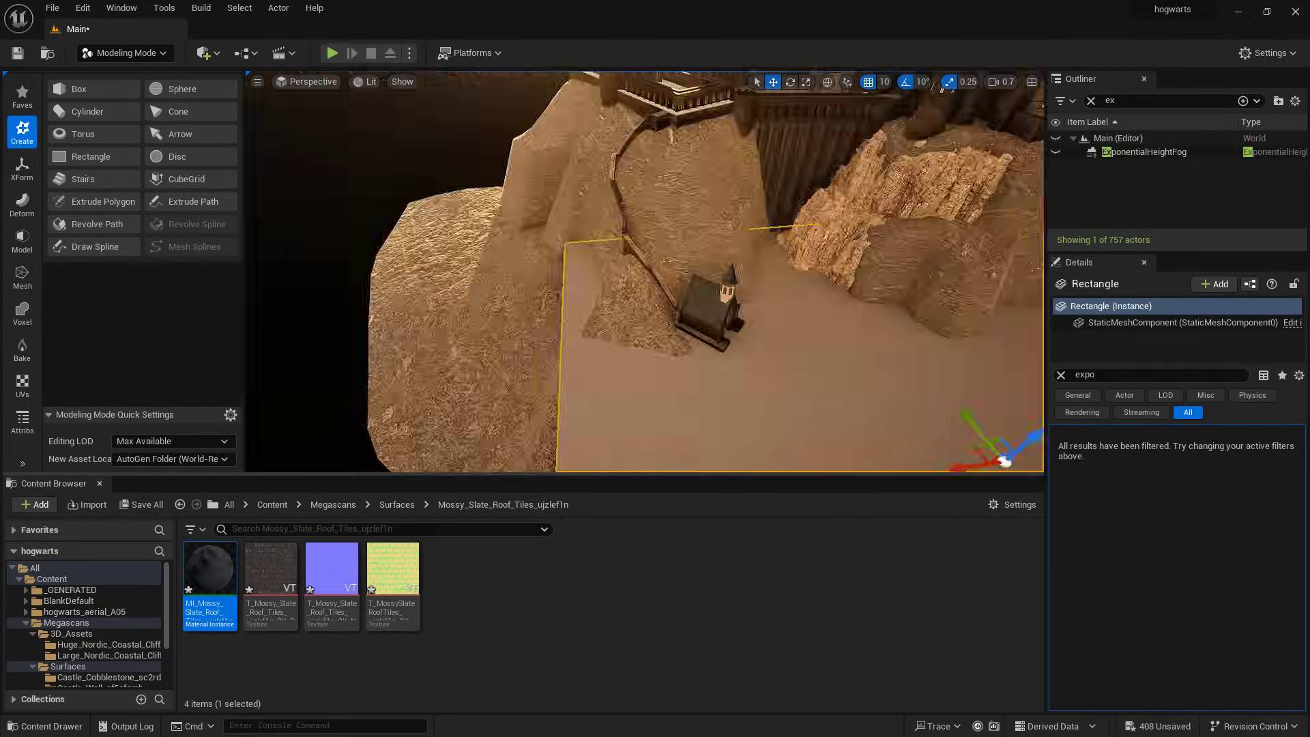
Scale up the rectangle plane beneath the cliffs, save, and migrate the water material into the hogwarts project's Content folder
scroll(645, 273, "down", 5)
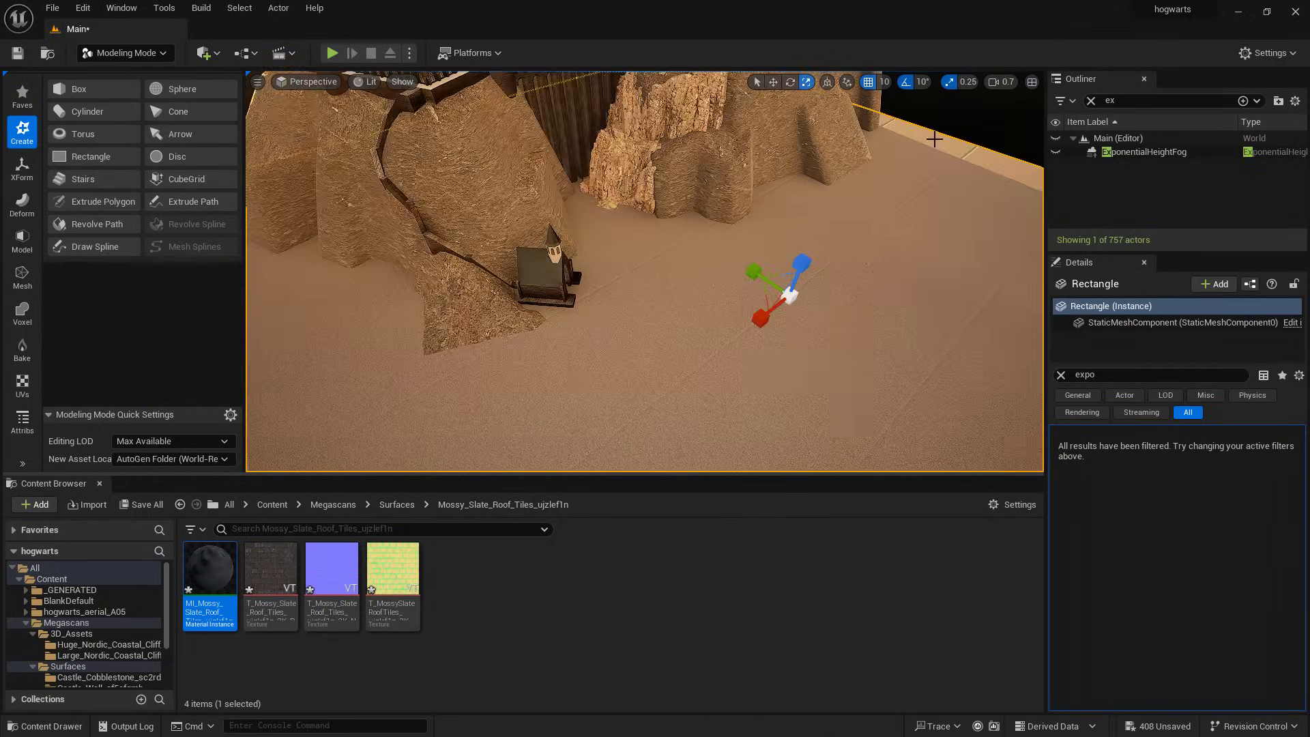
key("ctrl+s")
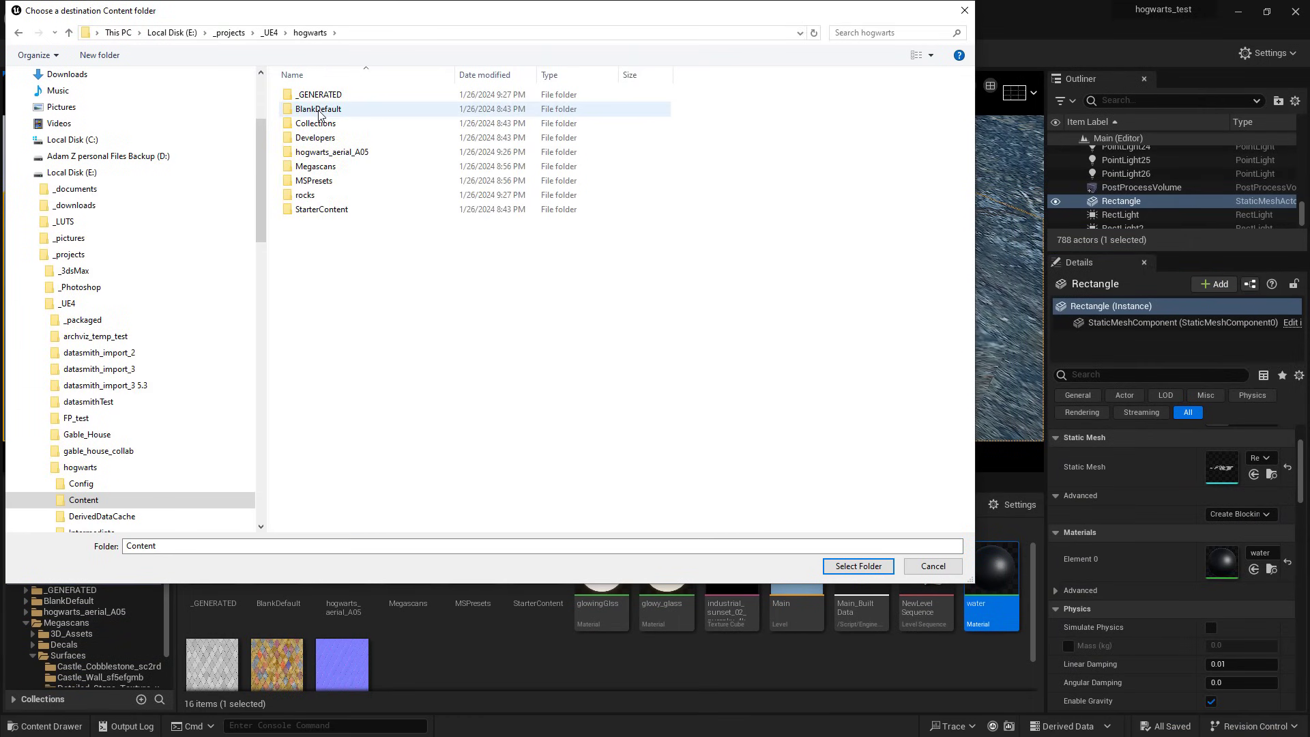
left_click(858, 566)
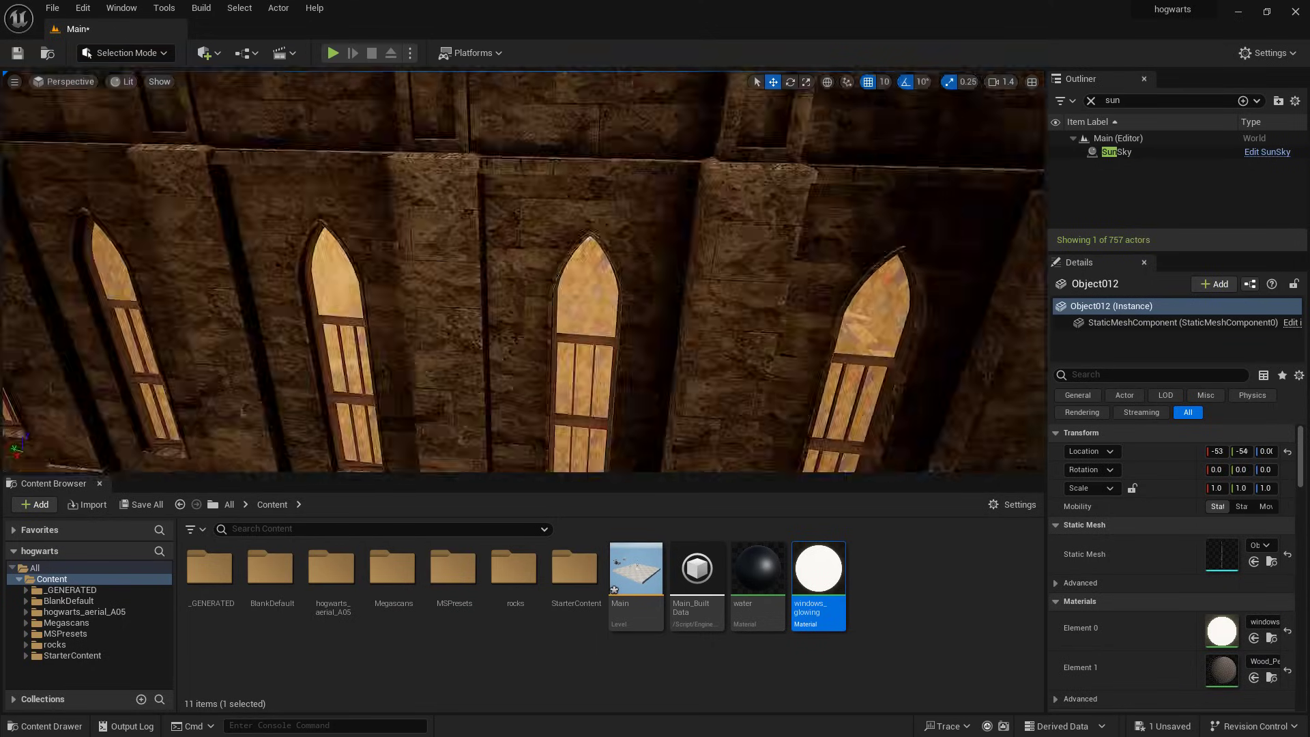
Copy Object012's windows_glowing material for the other windows and apply the Mossy Slate Roof Tiles material to the small hut's roof
right_click(1225, 625)
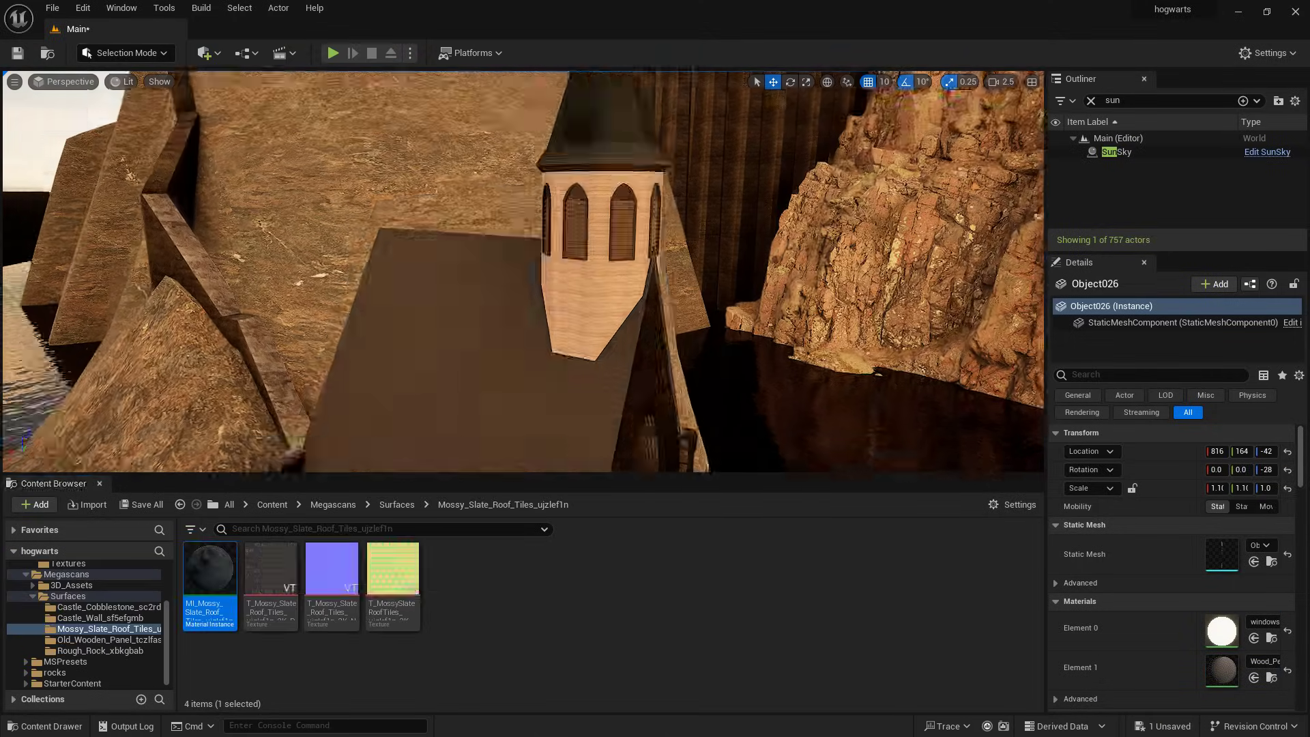
left_click_drag(209, 569, 518, 339)
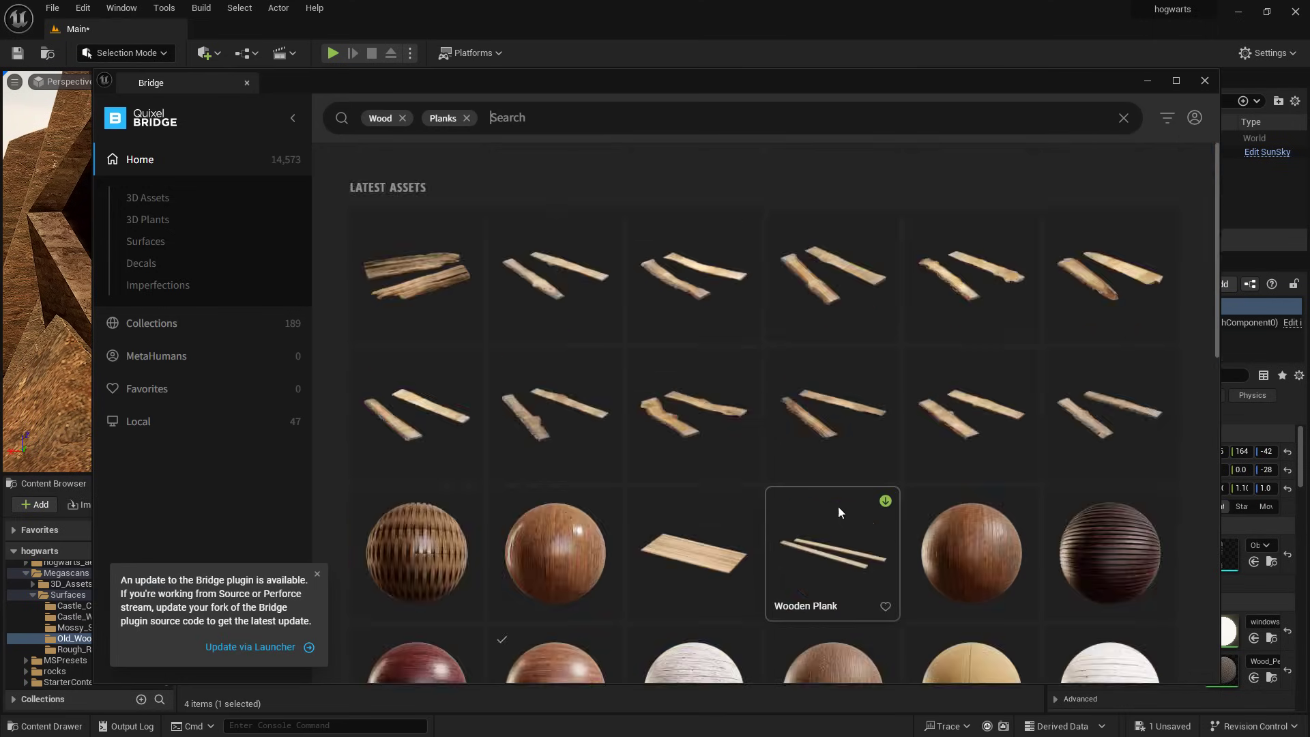
Browse wood planks in Quixel Bridge and expand the parameter groups of the Wood_Pecan_33_21_150cm material instance
scroll(838, 507, "down", 10)
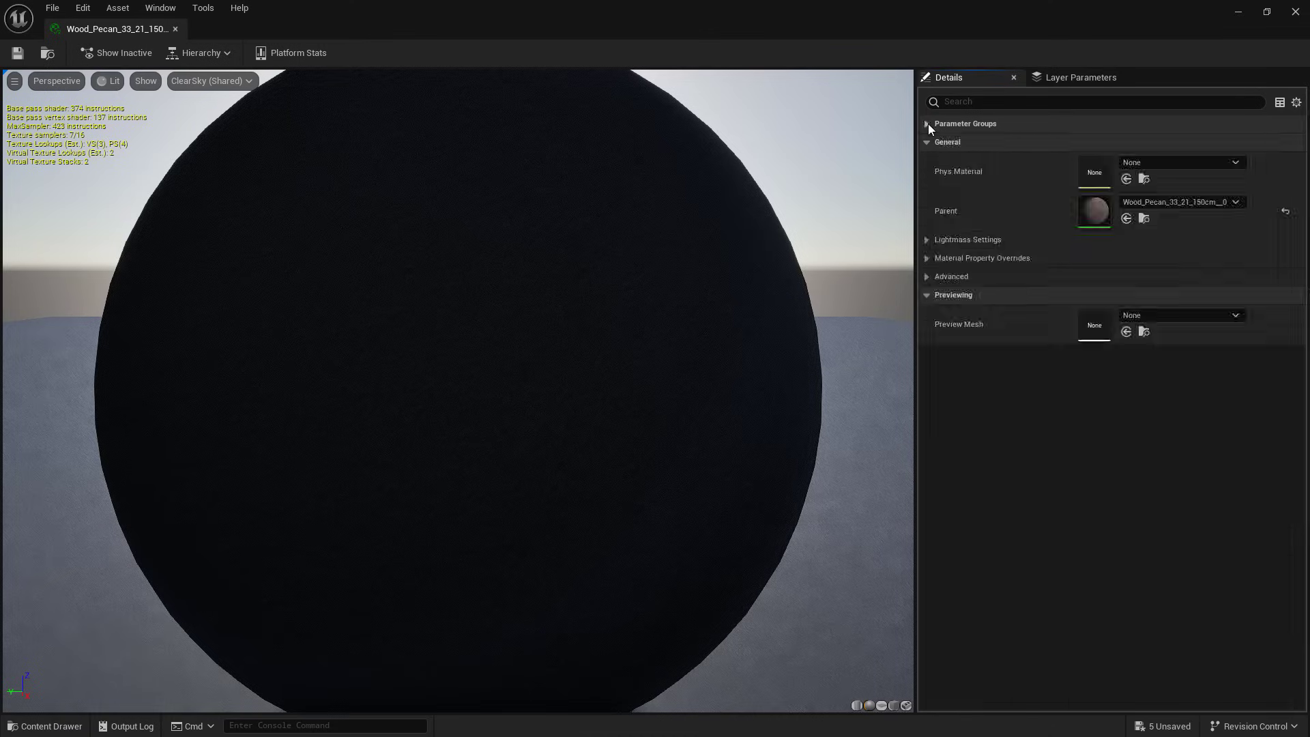
left_click(926, 123)
left_click(937, 541)
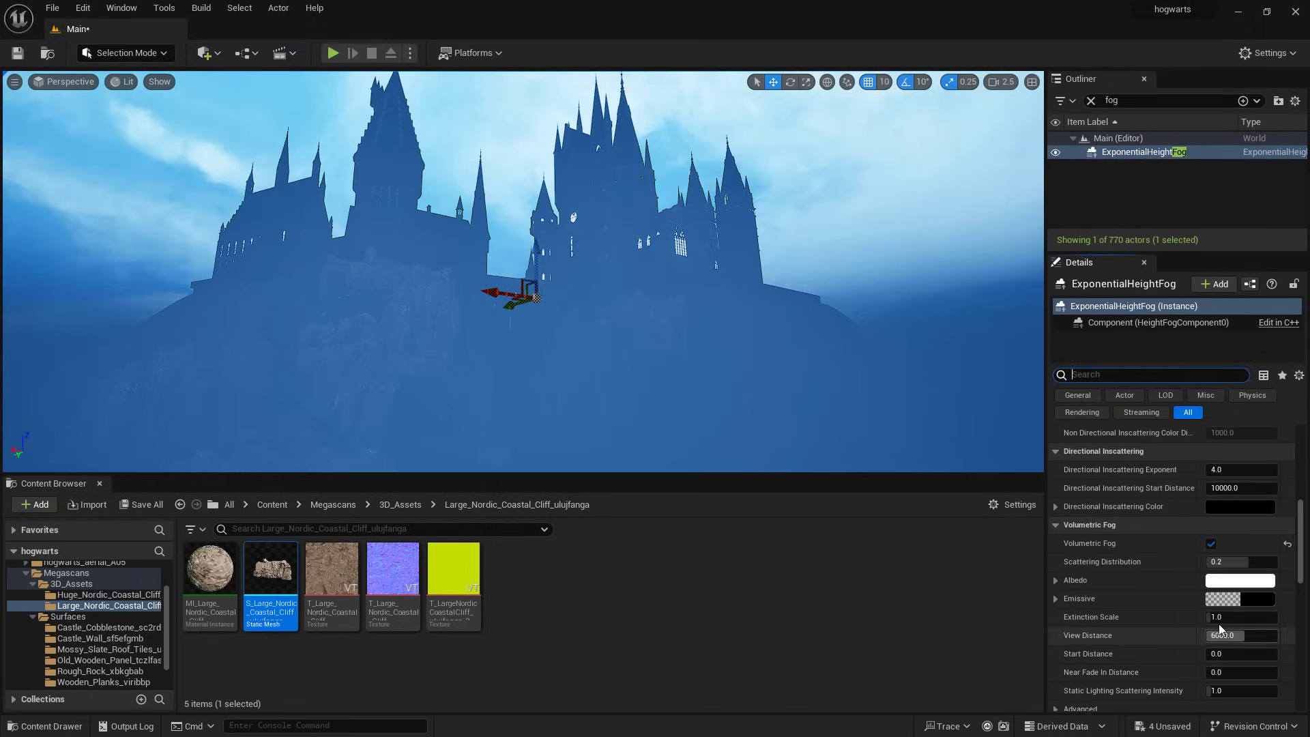
Adjust the volumetric fog settings of the ExponentialHeightFog actor
left_click_drag(1218, 624, 1241, 654)
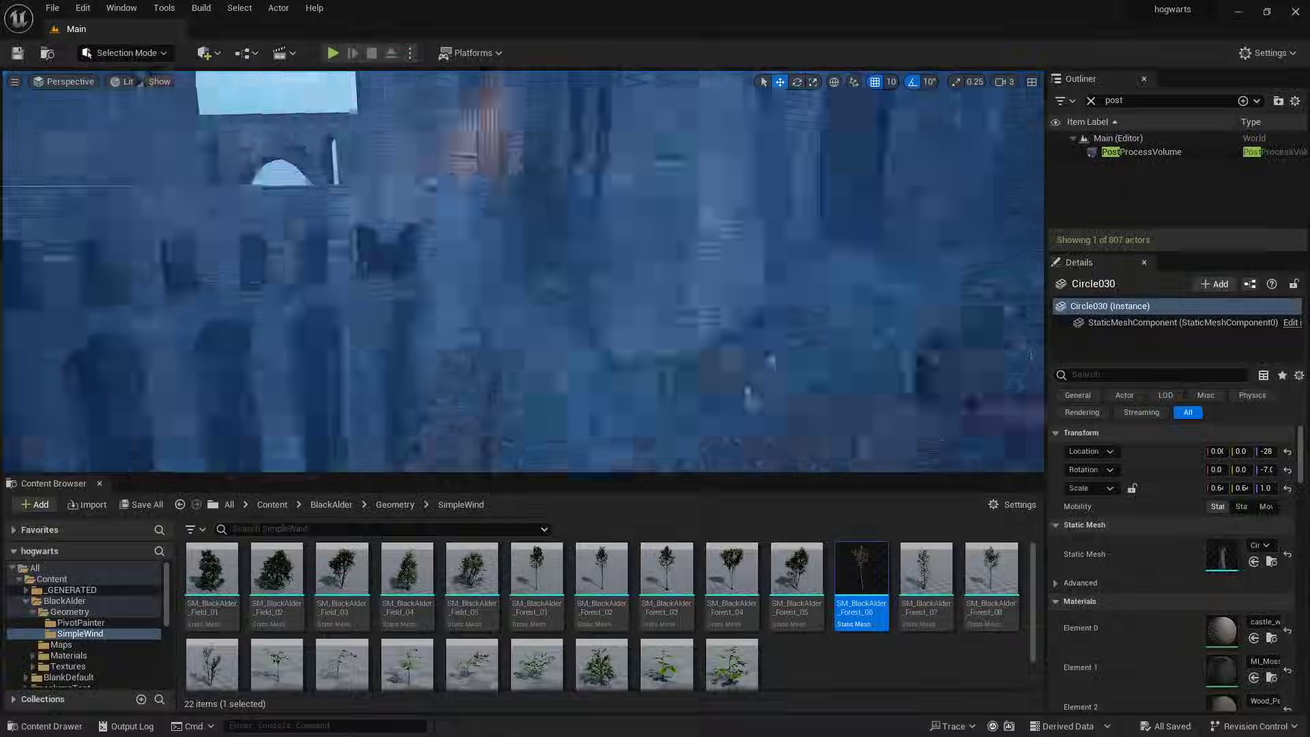
Switch to Foliage mode and paint the small black alder plants on the slope below the castle with a brush size of about 214
key("shift+3")
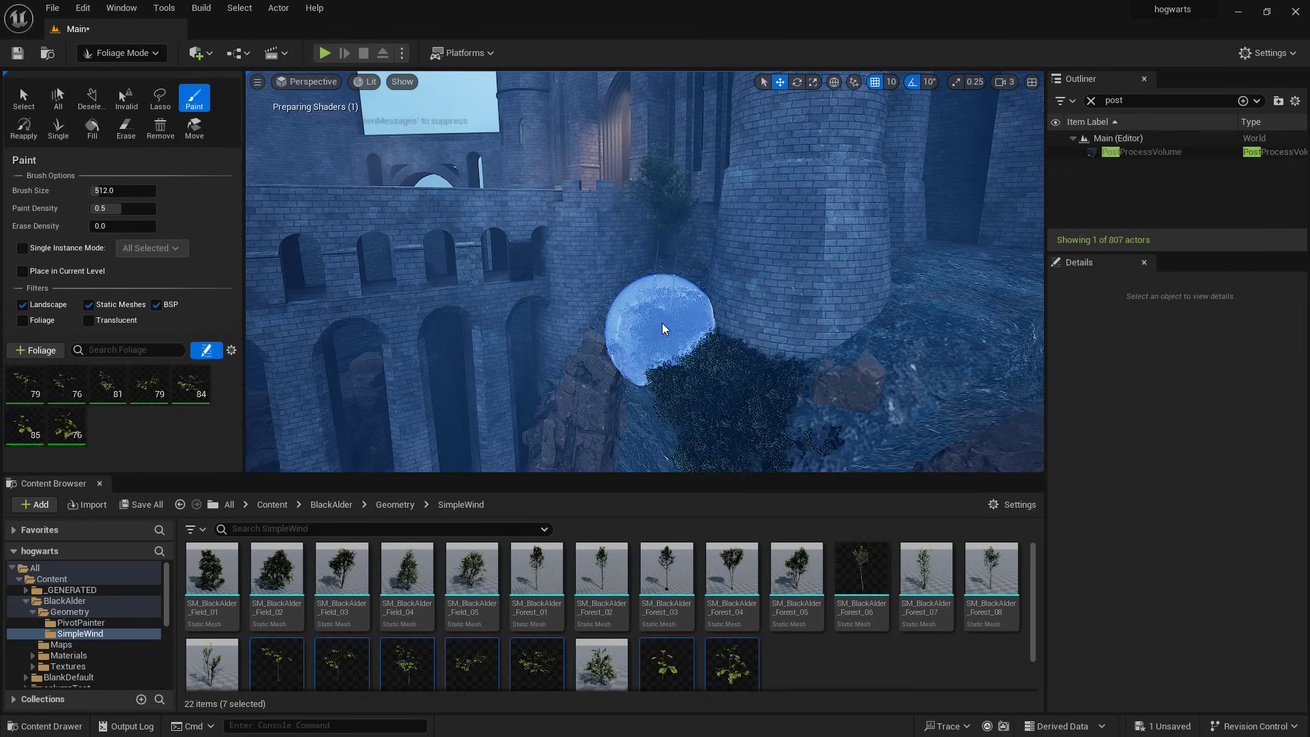
scroll(79, 357, "down", 5)
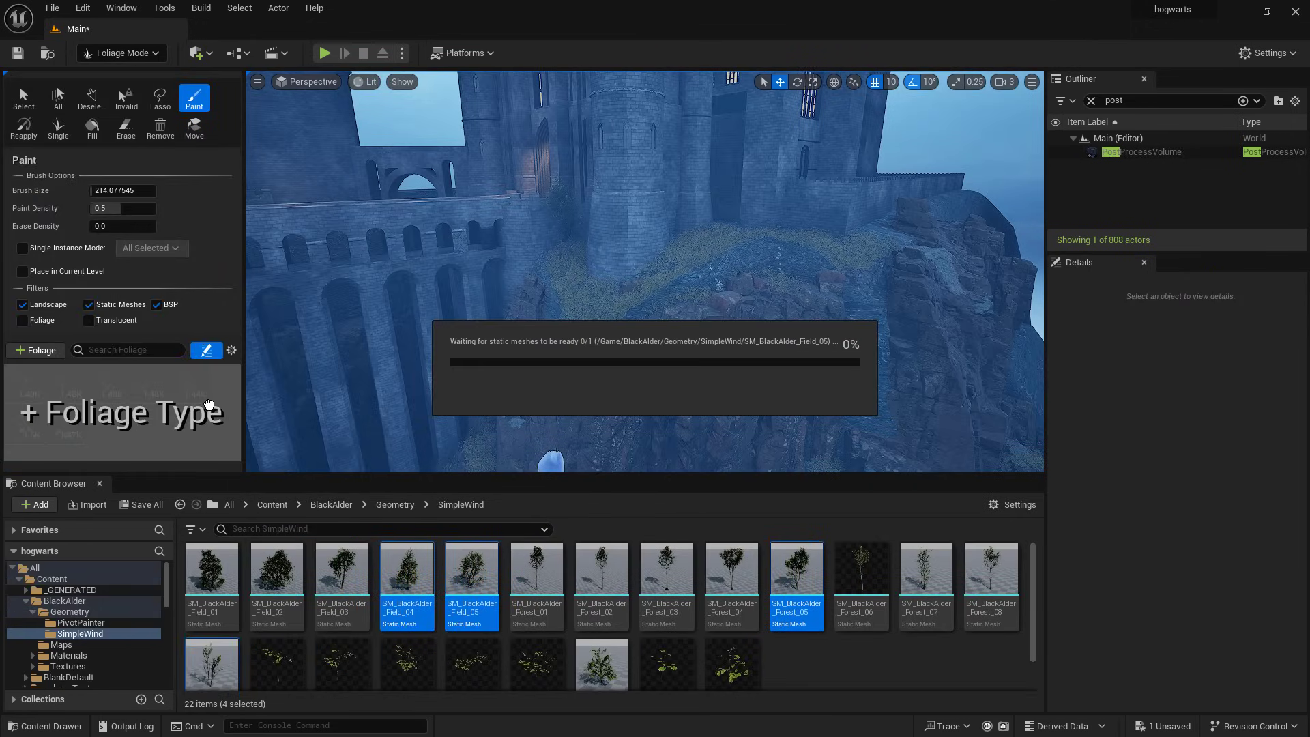
Add the selected black alder trees, including Field_04, Field_05 and Forest_05, as foliage types
left_click_drag(406, 579, 116, 409)
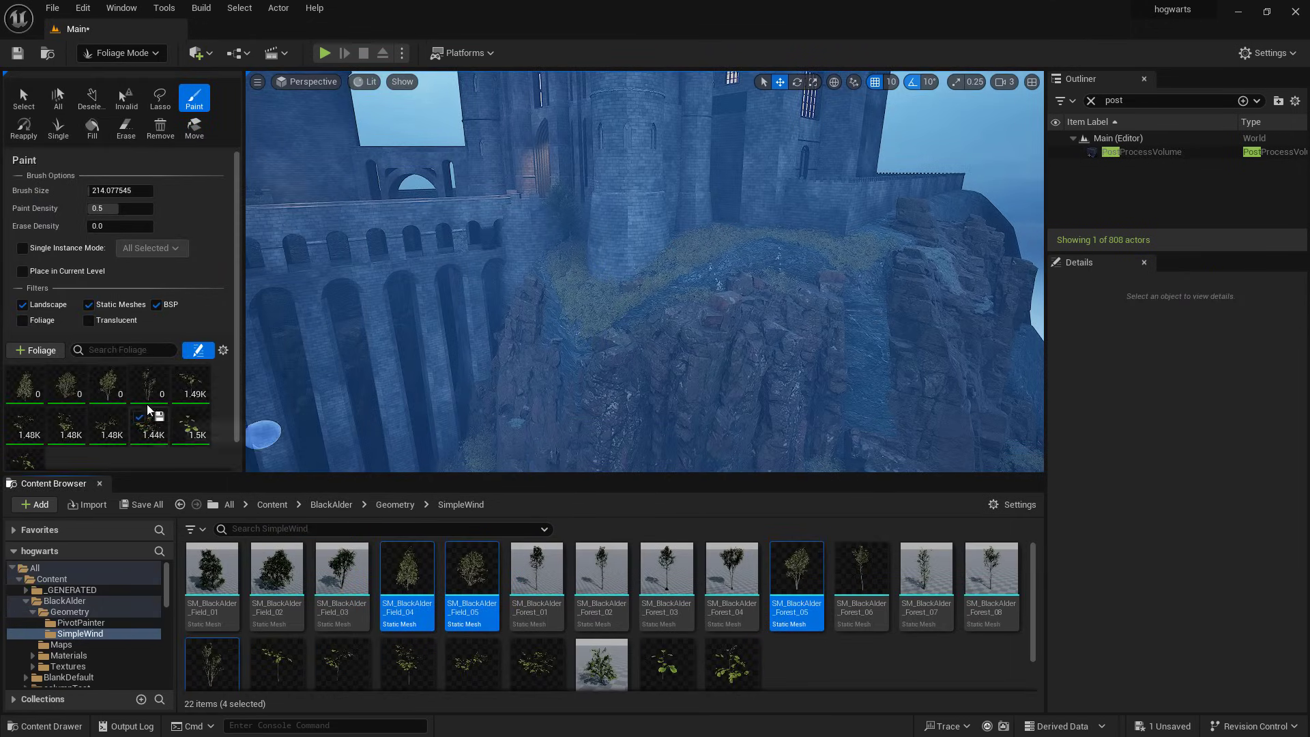
scroll(201, 374, "down", 3)
scroll(201, 374, "up", 5)
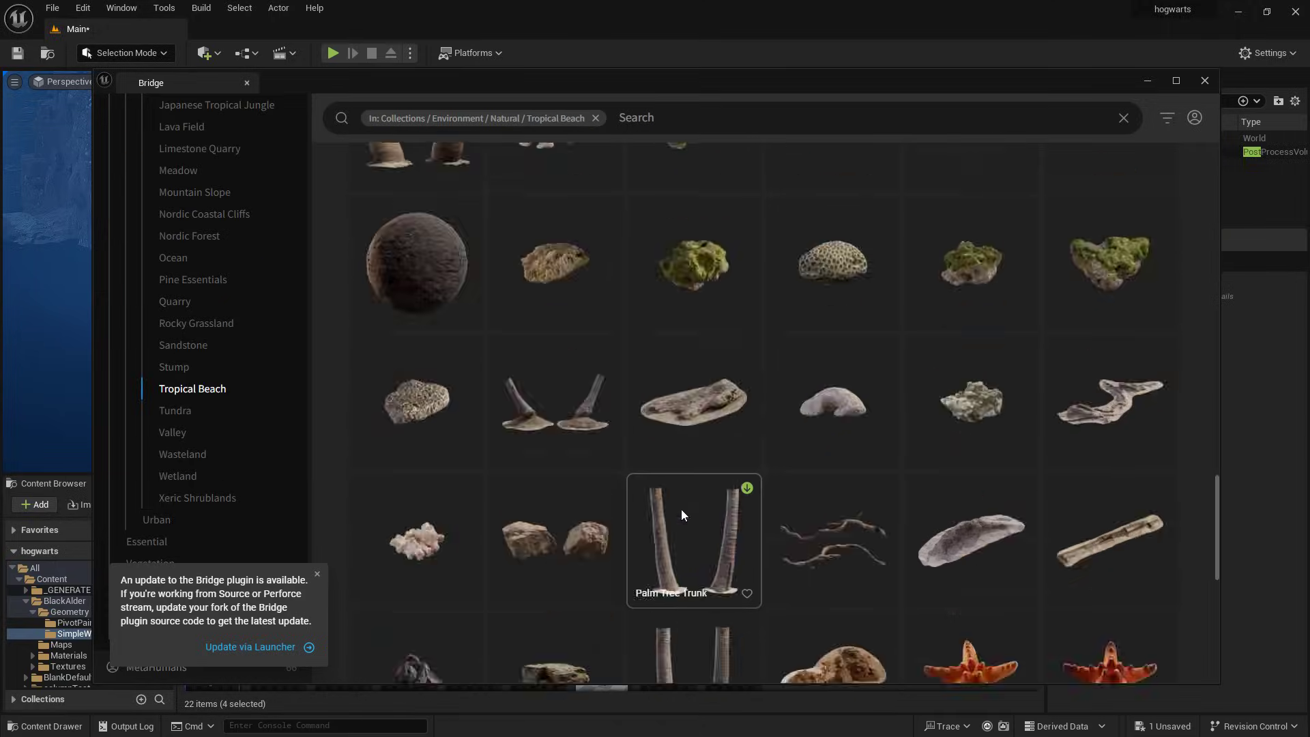
Browse the Tropical Beach, Ocean and Nordic Coastal Cliffs collections in Quixel Bridge for rock assets
scroll(681, 509, "down", 10)
scroll(260, 462, "up", 2)
left_click(198, 394)
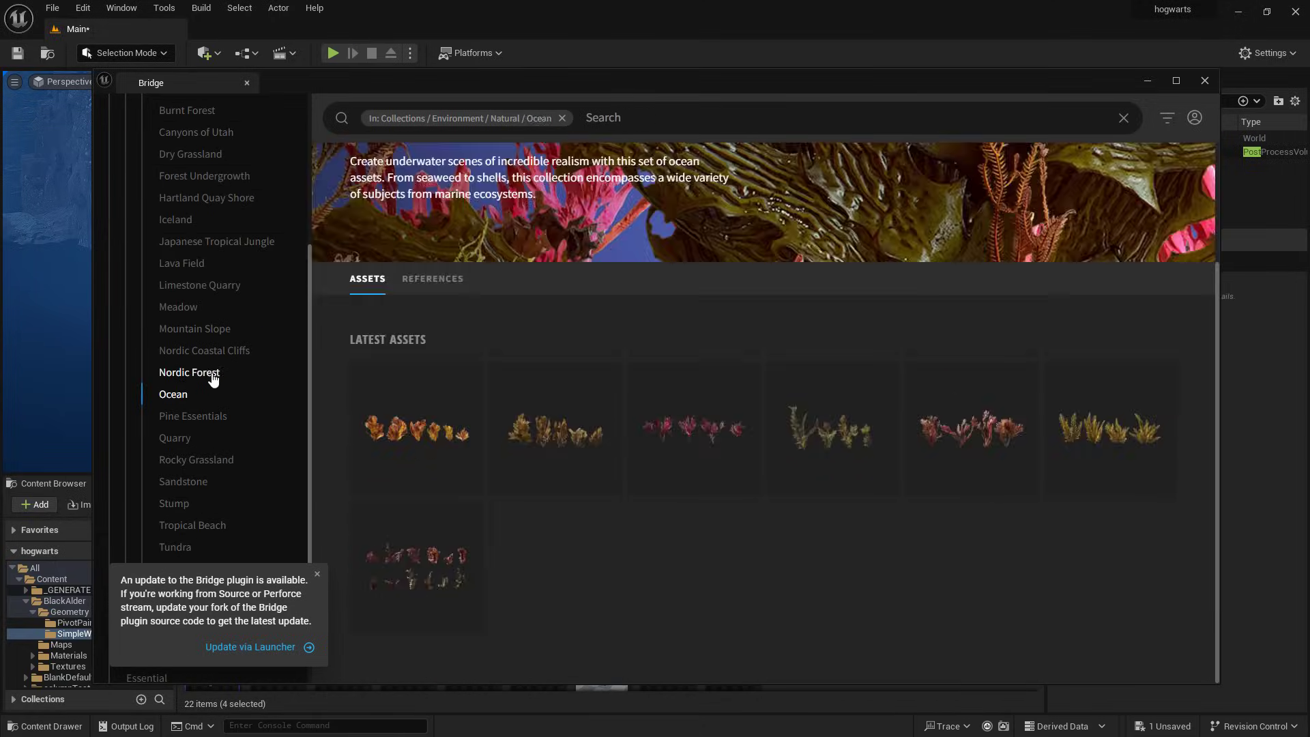
left_click(208, 351)
scroll(920, 487, "down", 20)
scroll(984, 481, "down", 5)
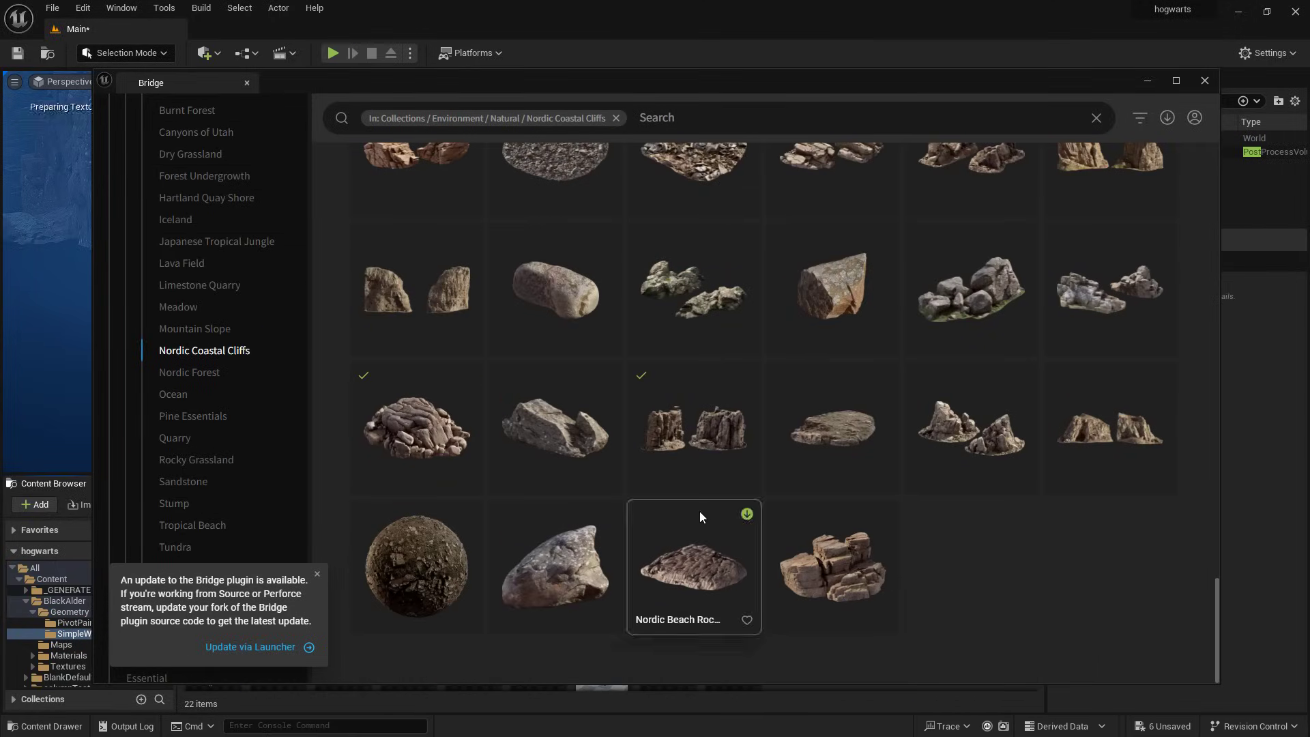
Download the low, mound-shaped Nordic Beach rock asset from the Nordic Coastal Cliffs collection in Bridge
left_click(748, 514)
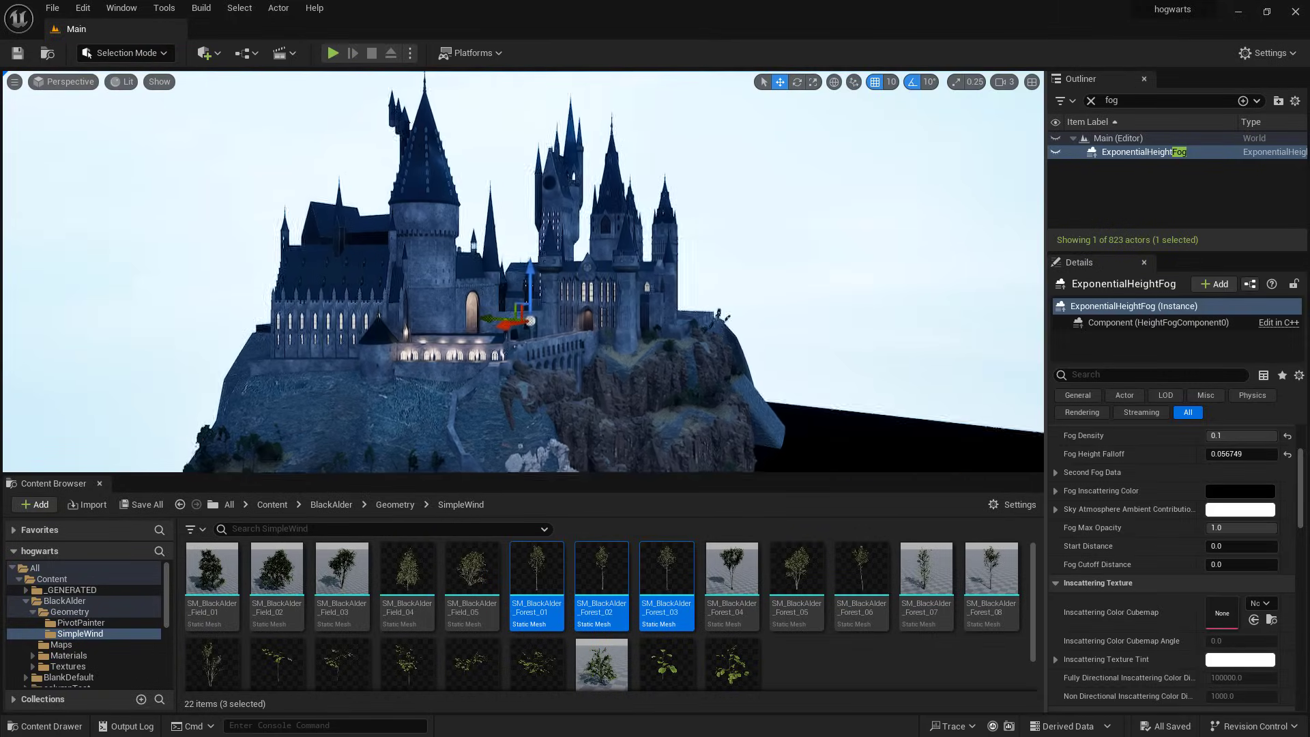
Sculpt the landscape down around the foot of the castle cliff with a 2048 brush size and 0.3 tool strength
right_click_drag(770, 223, 751, 224)
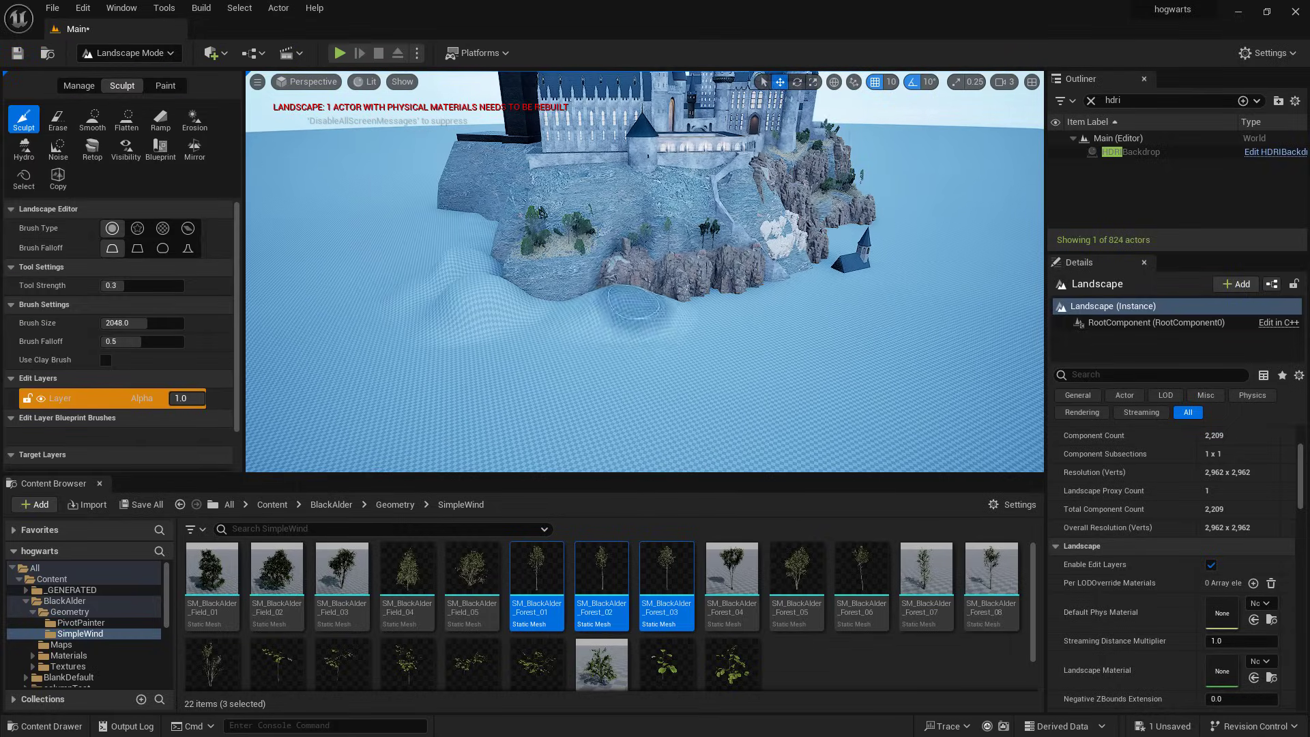
left_click_drag(634, 303, 785, 311, "shift")
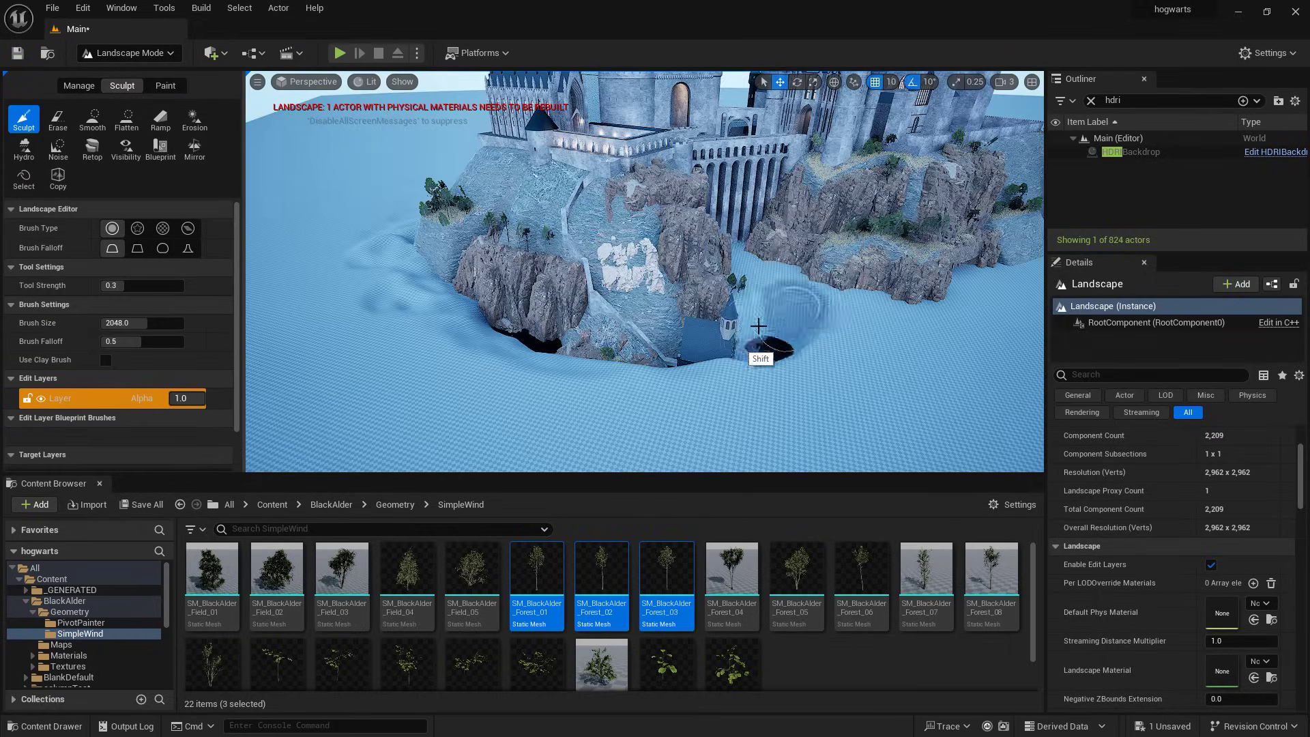
left_click_drag(758, 328, 786, 371, "shift")
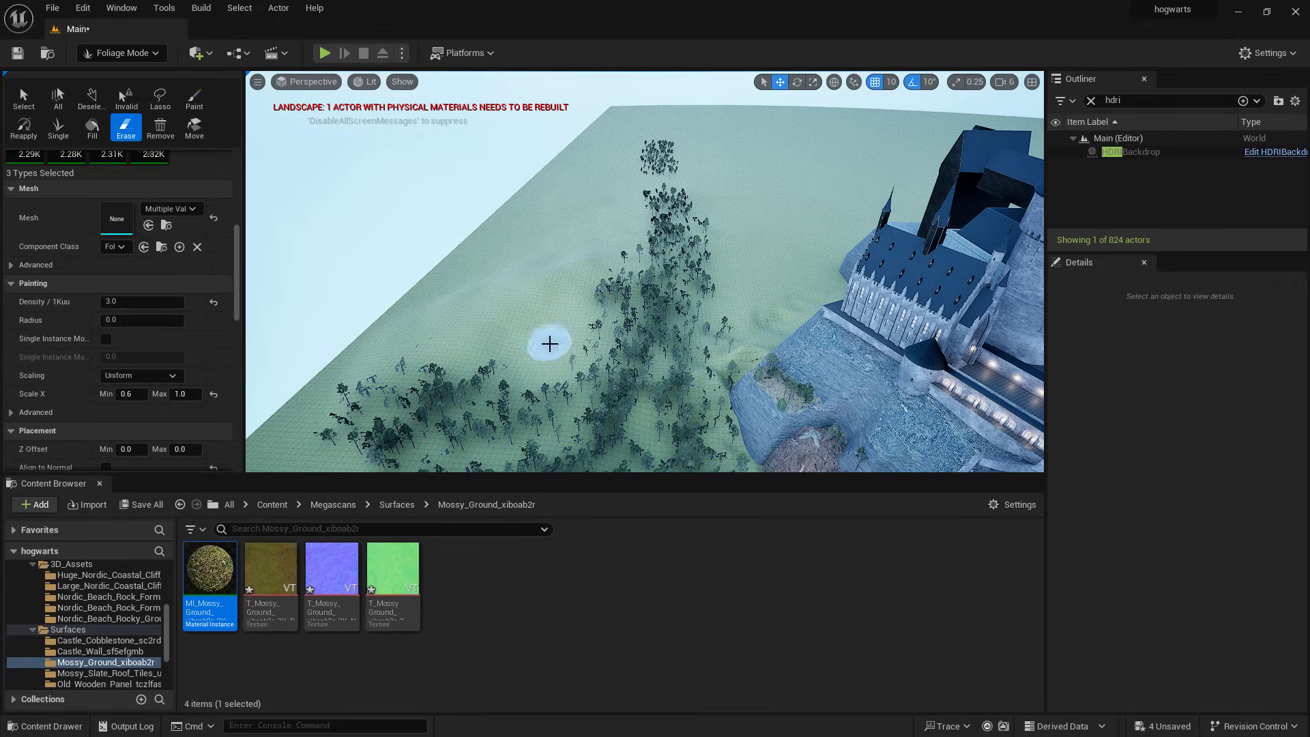
Erase painted tree foliage along the edge of the forest beside the castle
left_click_drag(541, 327, 553, 341)
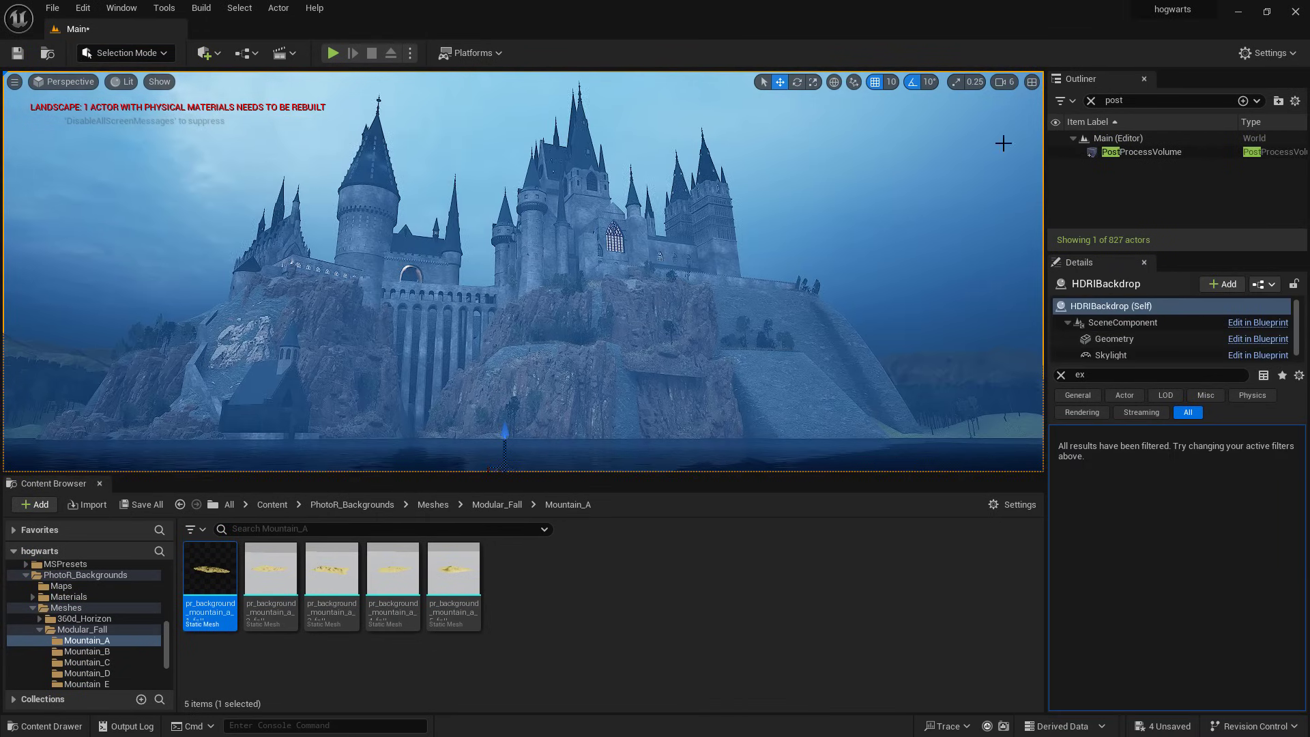
Create a cine camera actor from the current view of the castle across the water
left_click(14, 81)
left_click(117, 228)
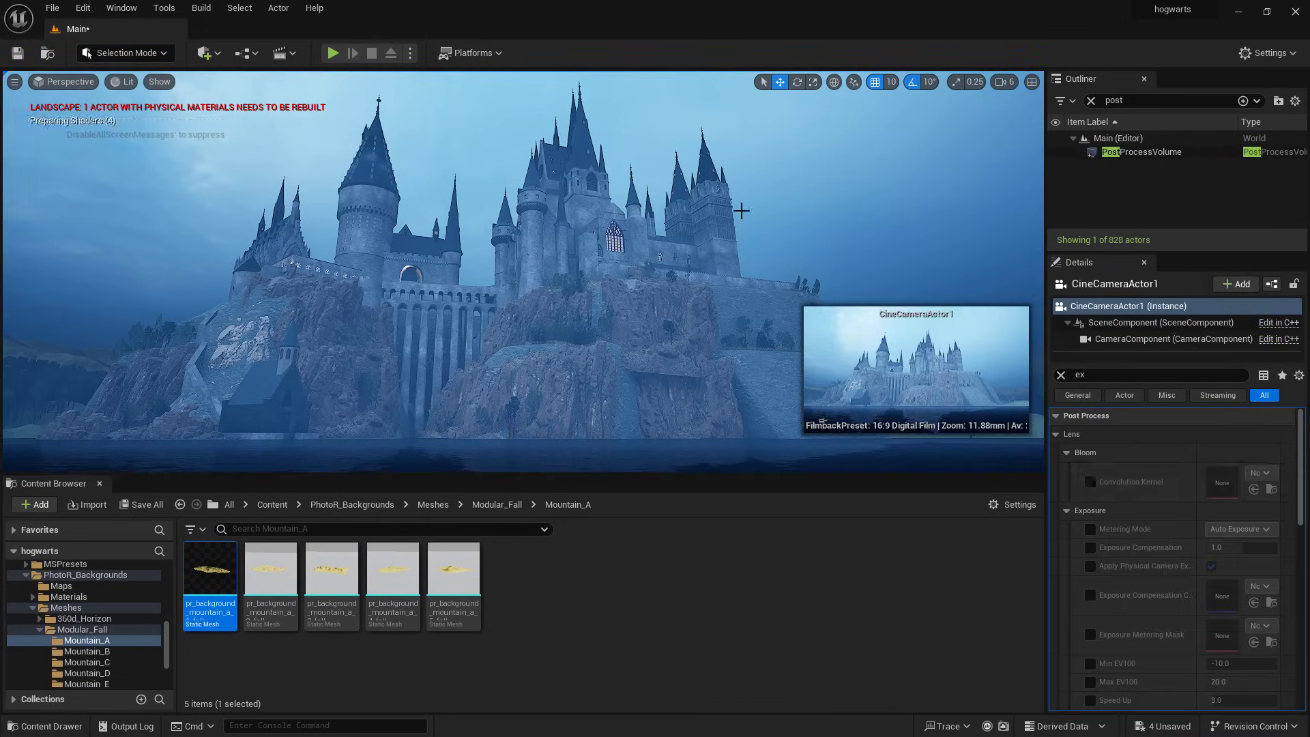
left_click(14, 81)
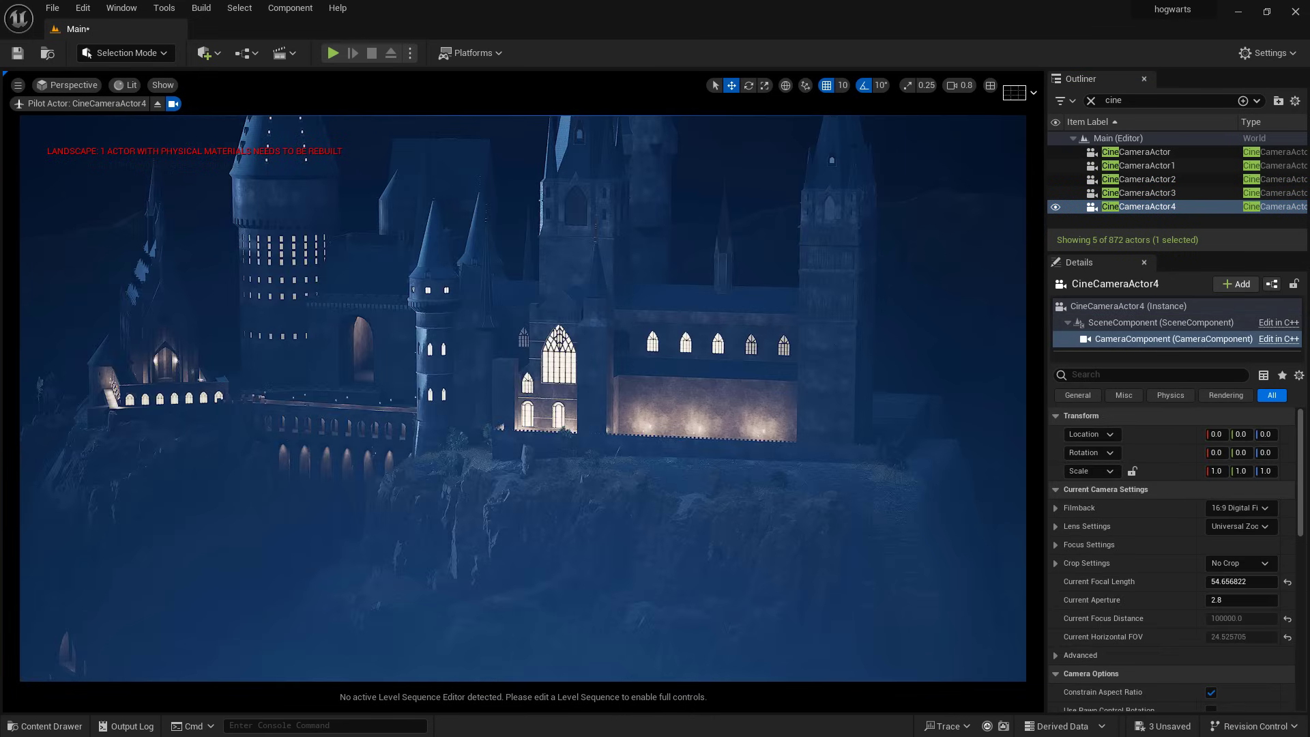
Reframe the castle through CineCameraActor4 and narrow its filmback to a portrait-shaped frame
right_click_drag(523, 398, 494, 406)
left_click(1055, 508)
left_click_drag(1240, 527, 1214, 526)
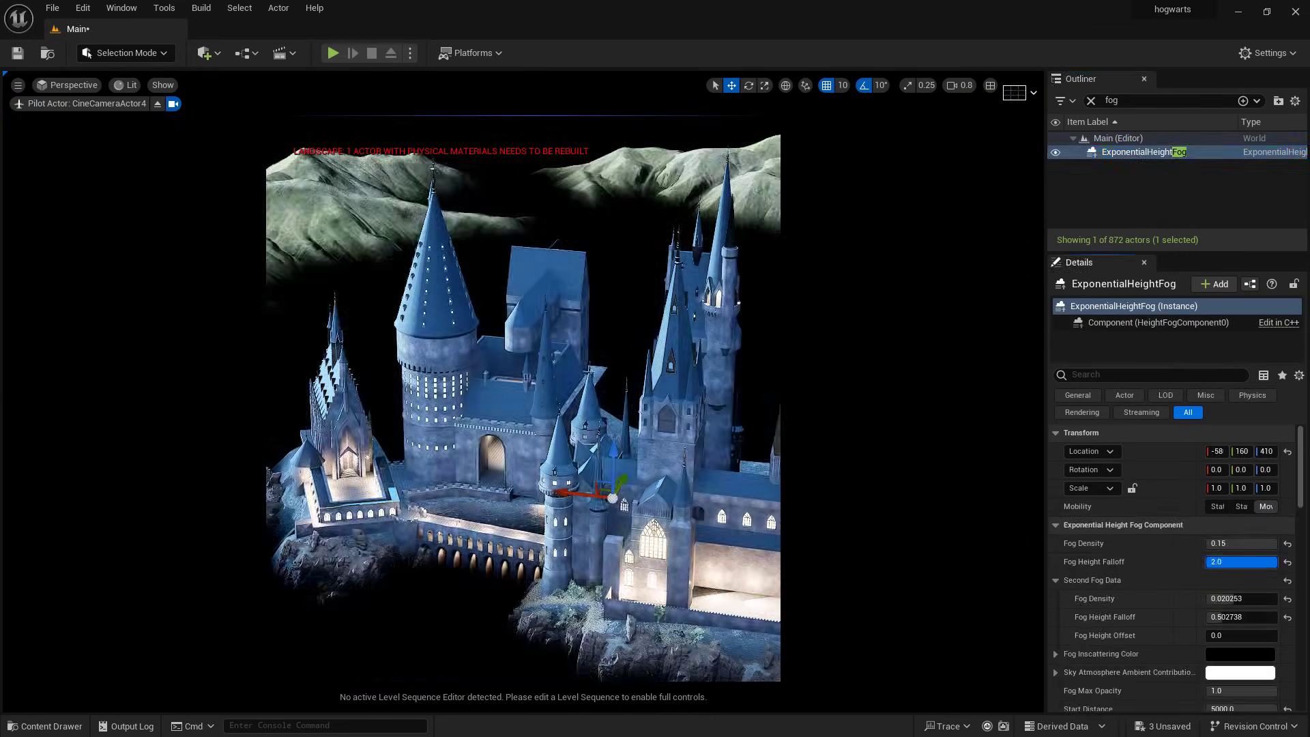
Adjust the ExponentialHeightFog actor's fog height falloff and set its main fog density to 0.05
left_click_drag(1269, 562, 1215, 562)
left_click(1230, 544)
type("0.05")
key("Return")
scroll(1188, 580, "down", 12)
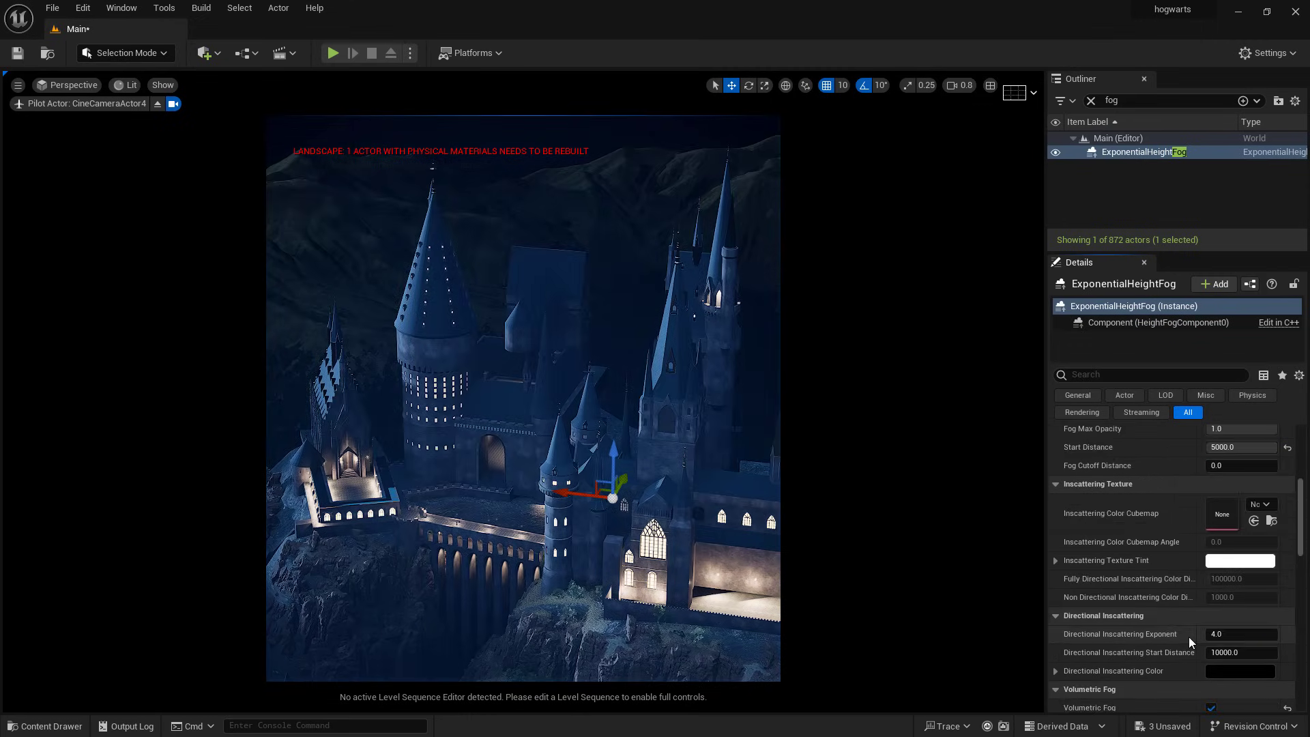
scroll(1189, 641, "down", 5)
scroll(1159, 546, "down", 2)
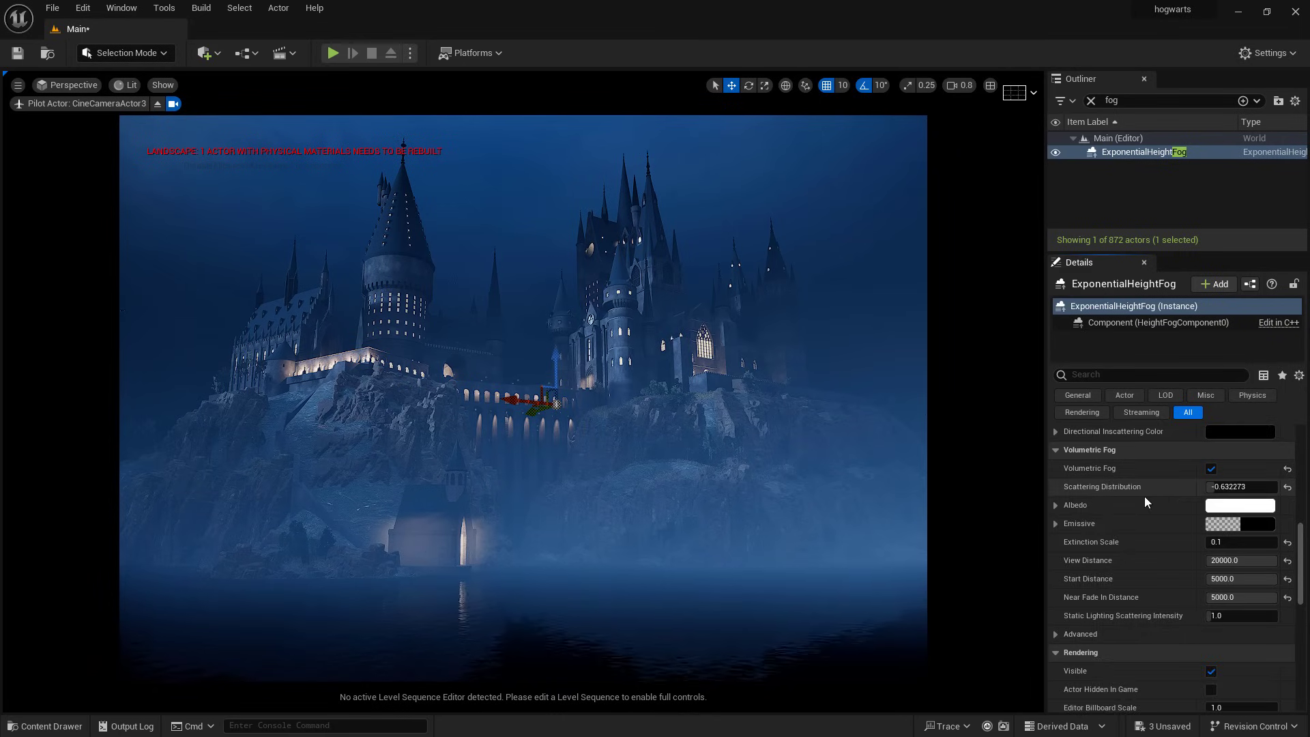
scroll(1116, 636, "down", 12)
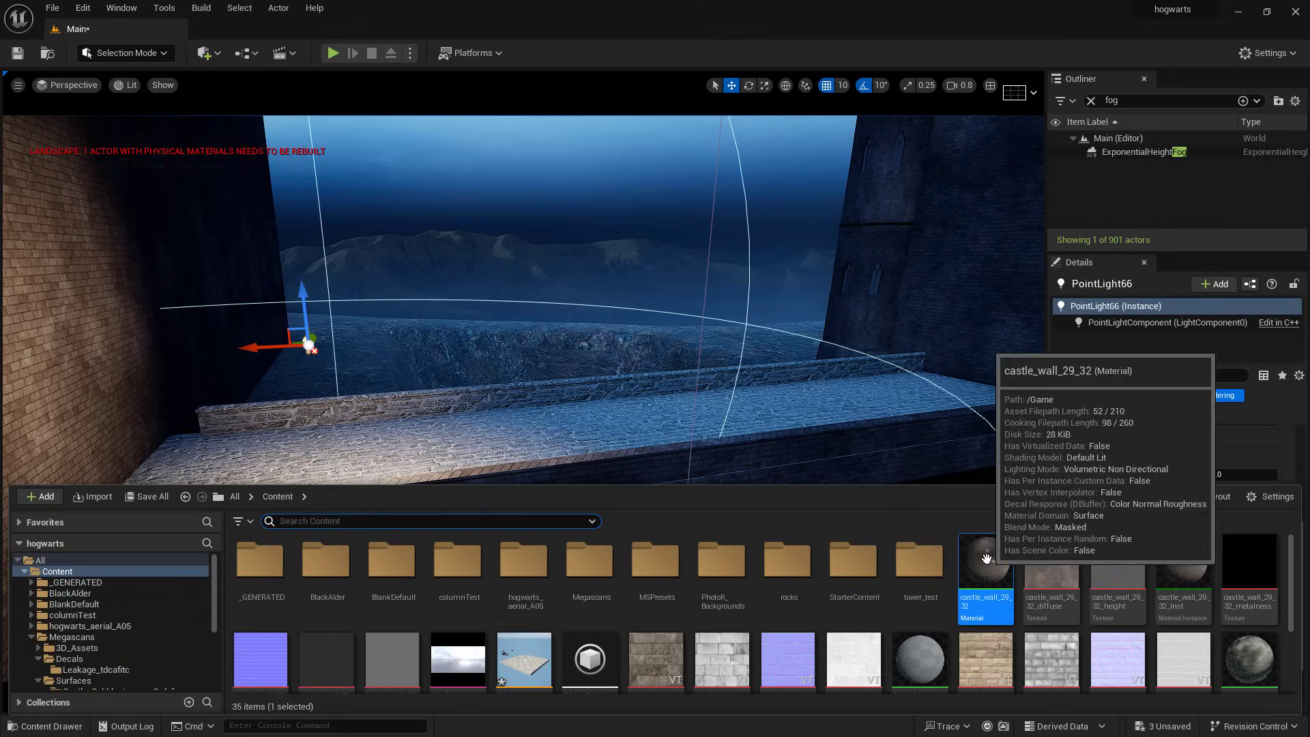
Switch to the Epic Games Launcher and read the EasyFog description on its marketplace page
left_click(51, 727)
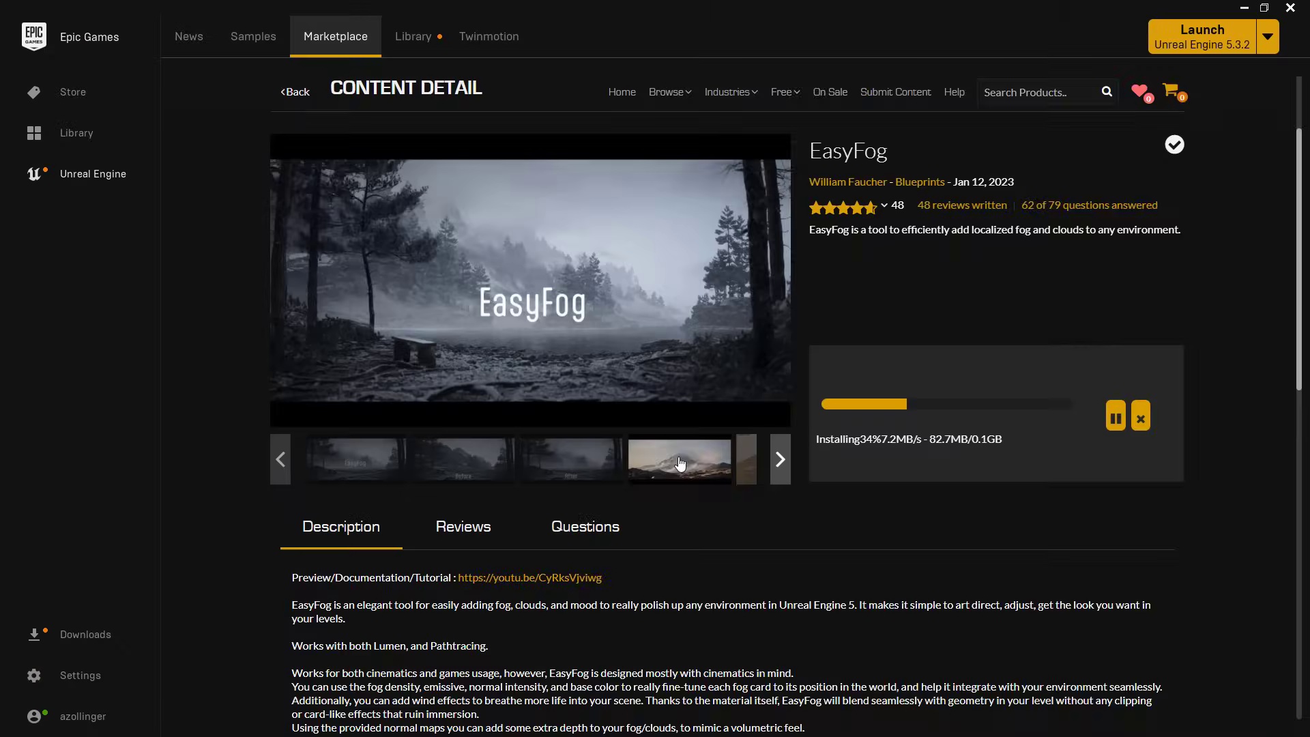
scroll(680, 463, "down", 2)
scroll(791, 348, "down", 10)
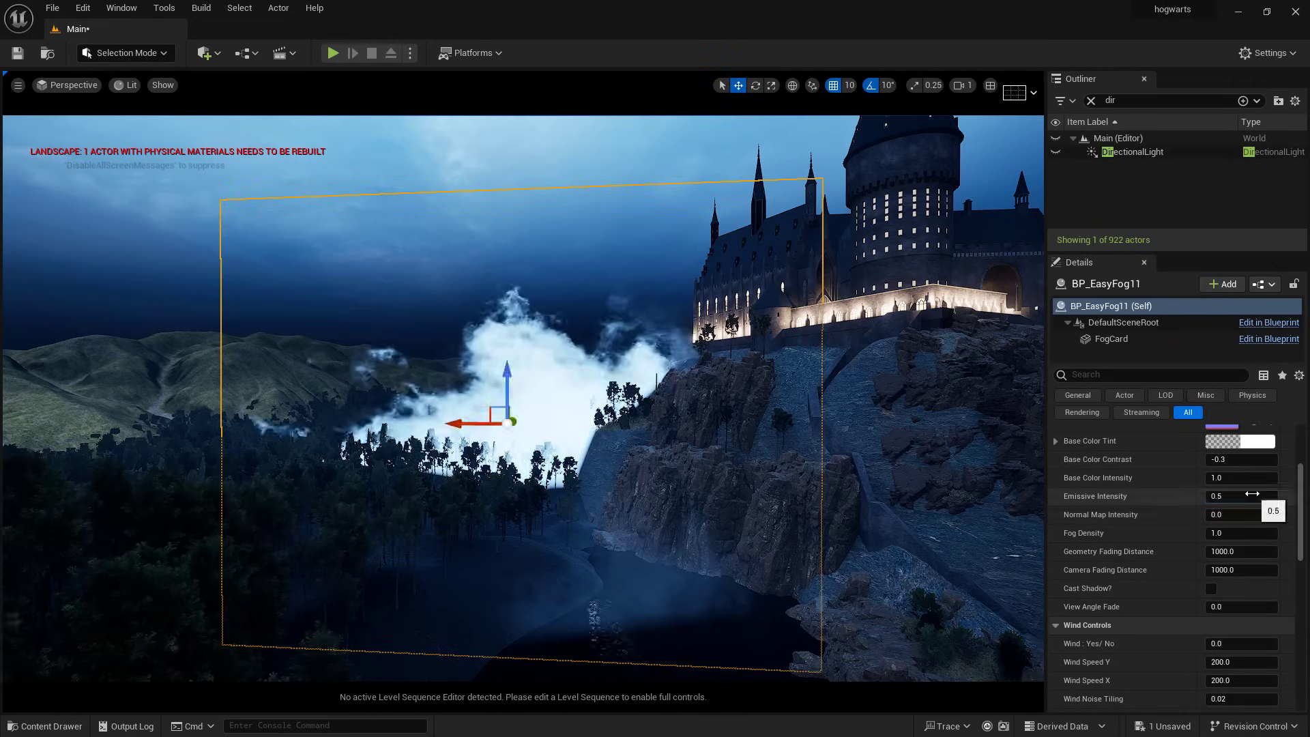
Set the fog card's emissive intensity to about 0.035 and fog density to about 0.19, enable Cast Shadow, and set wind to 0.5 with X and Y speeds of 100
scroll(1283, 470, "up", 5)
scroll(1254, 633, "down", 5)
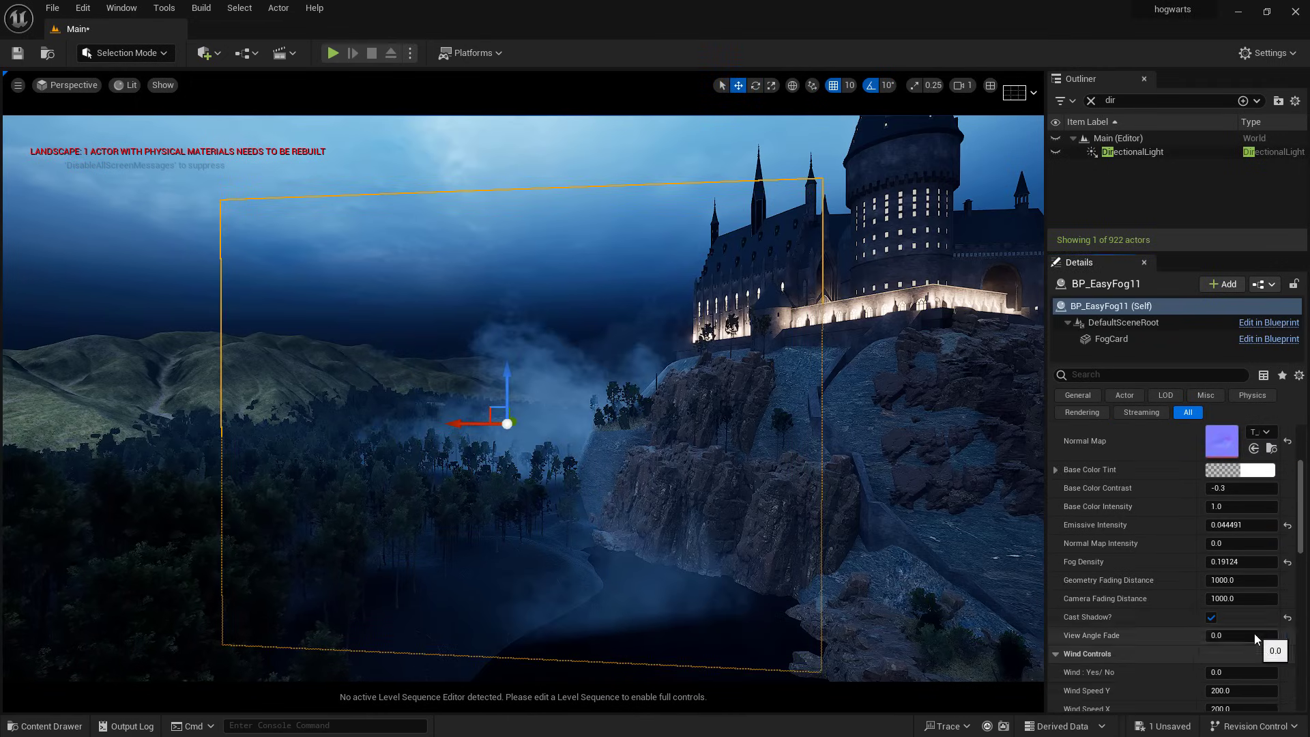
left_click(1218, 691)
type("10")
scroll(1159, 546, "up", 3)
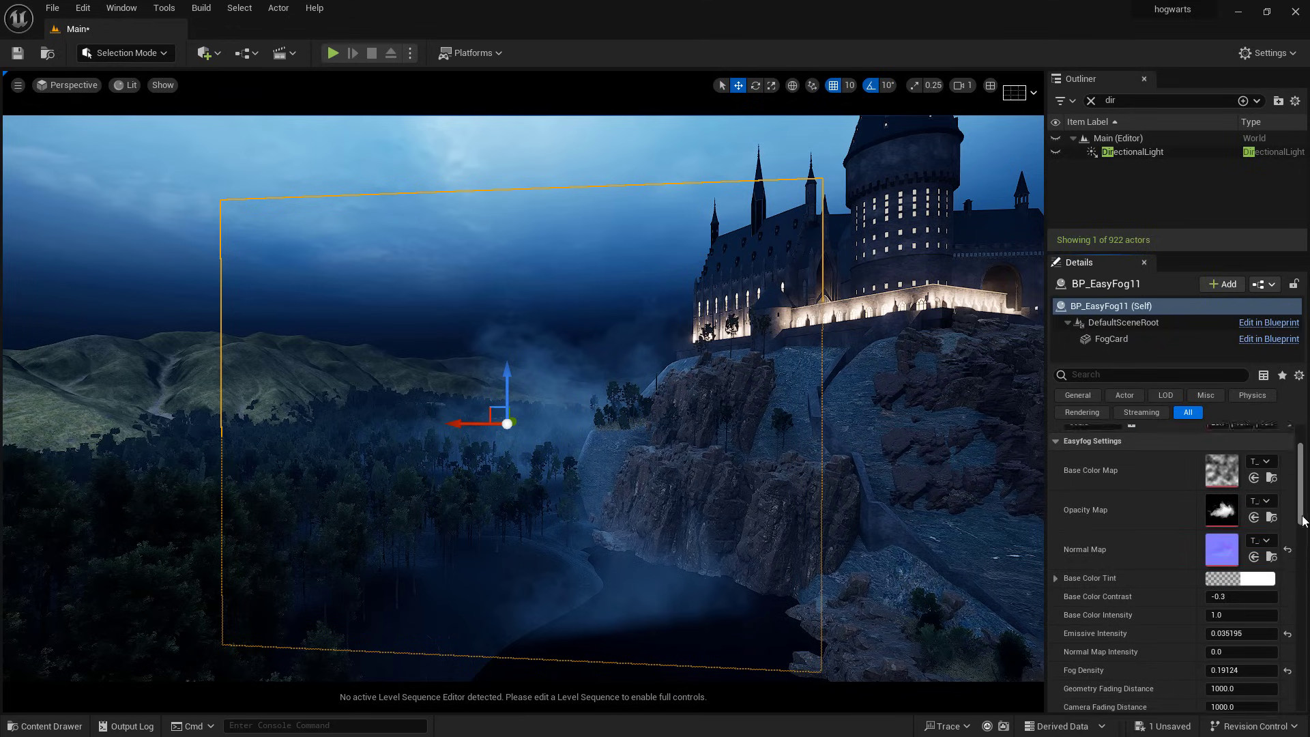
scroll(1159, 546, "down", 5)
Duplicate the BP_EasyFog11 fog card across the forest, away from the castle cliff
left_click_drag(522, 418, 420, 418, "alt")
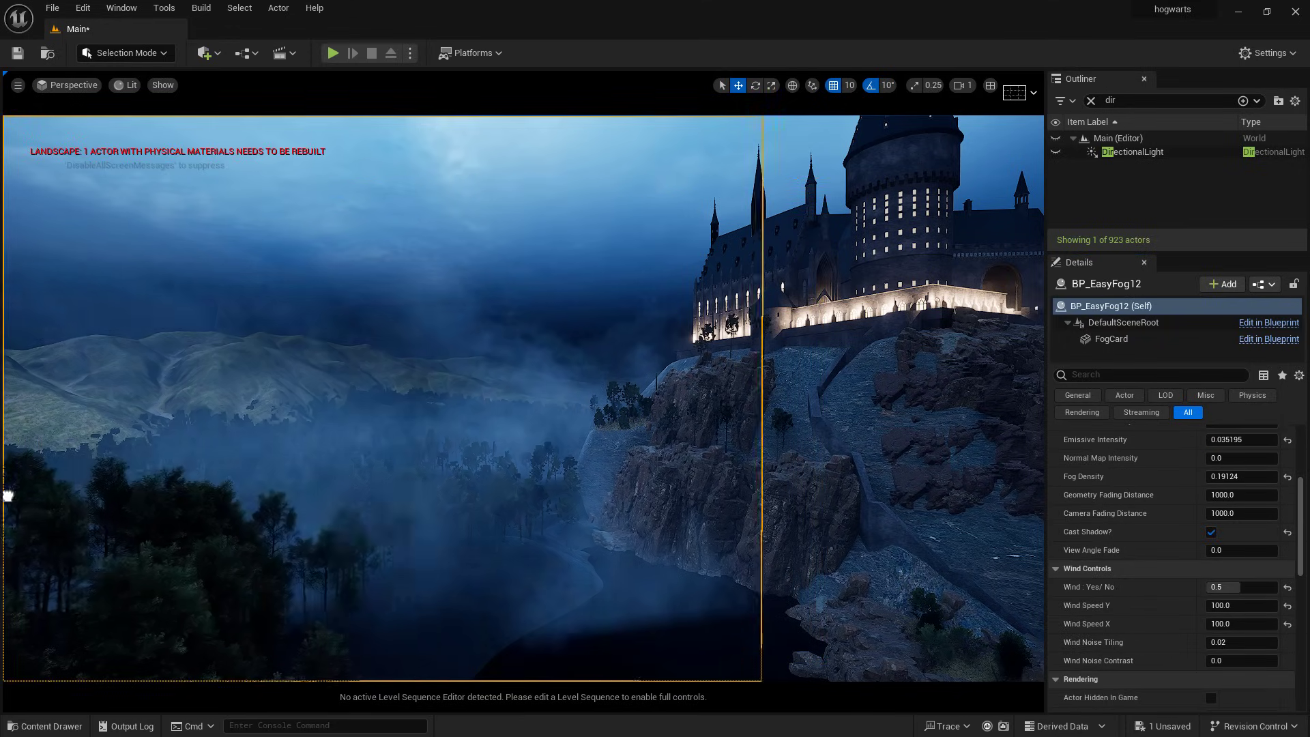
left_click(1228, 652)
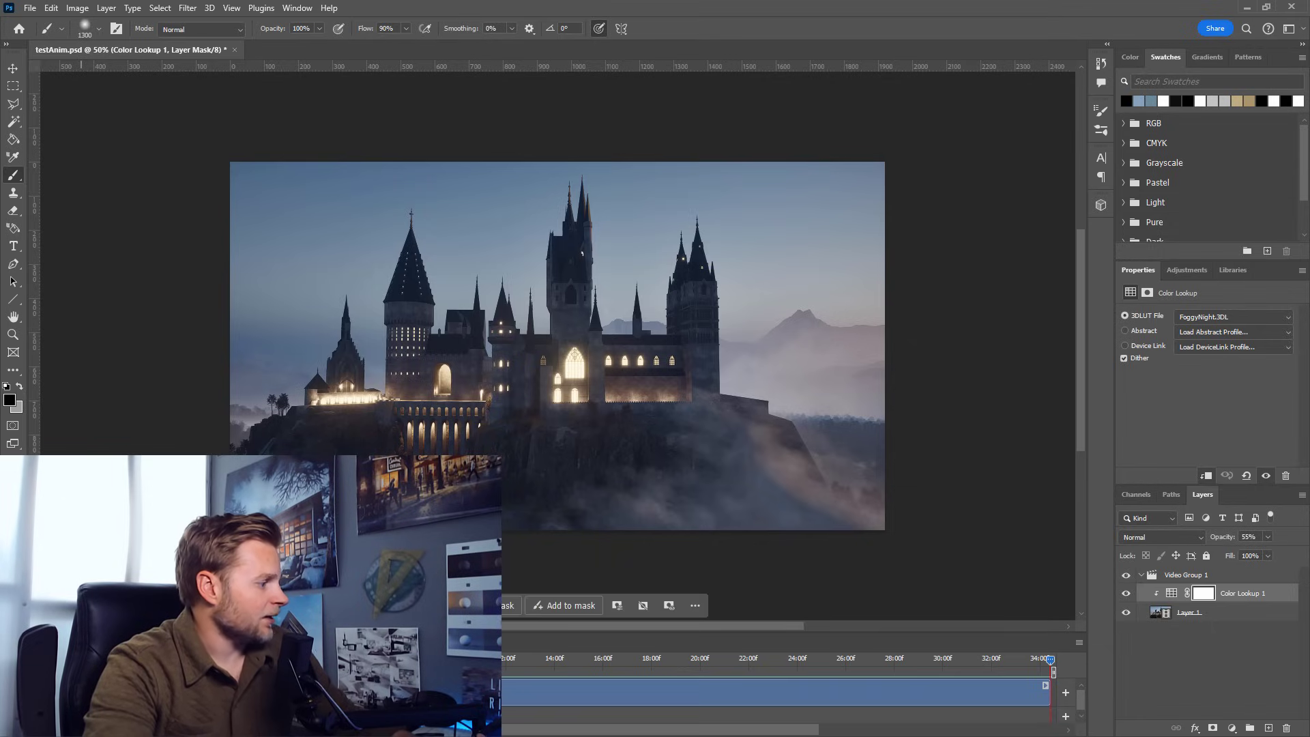
Switch to Photoshop and play back the castle animation in testAnim.psd
key("space")
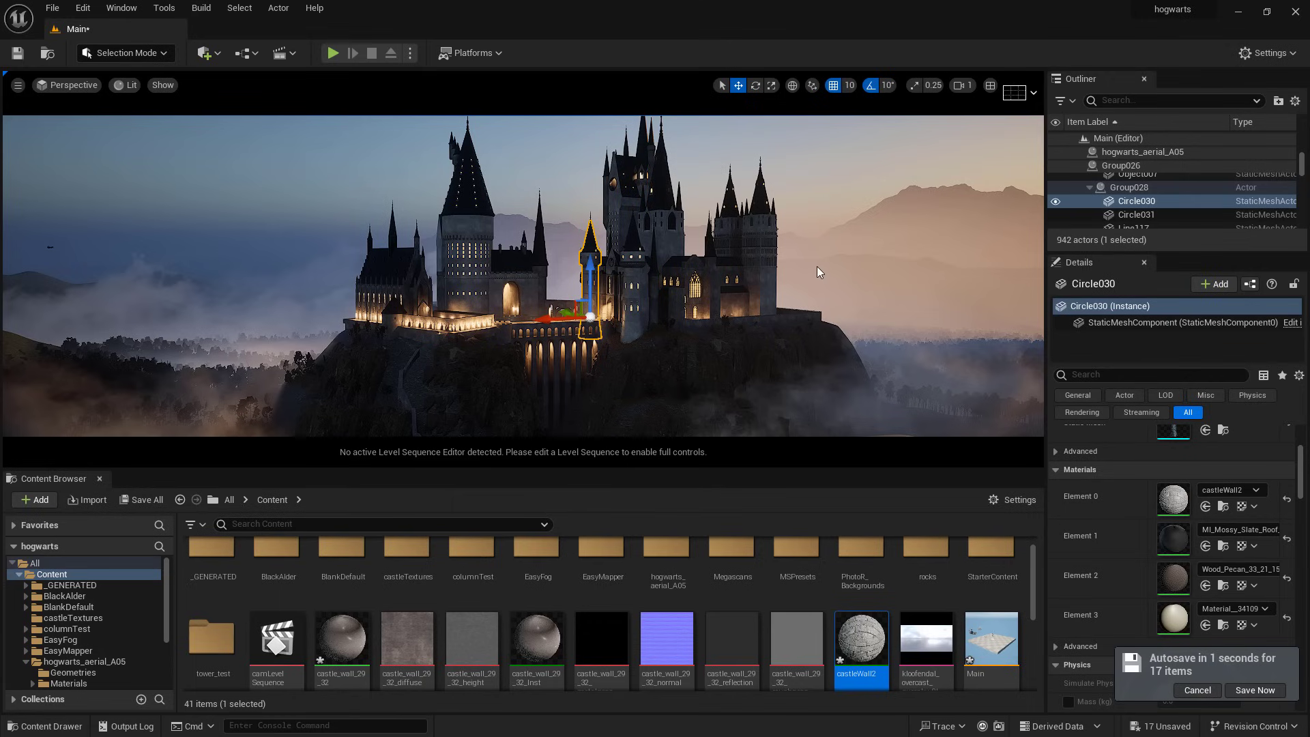
Duplicate the small BP_EasyFog9 fog card near the boathouse over to the forested shore
right_click_drag(852, 258, 840, 293)
left_click(515, 394)
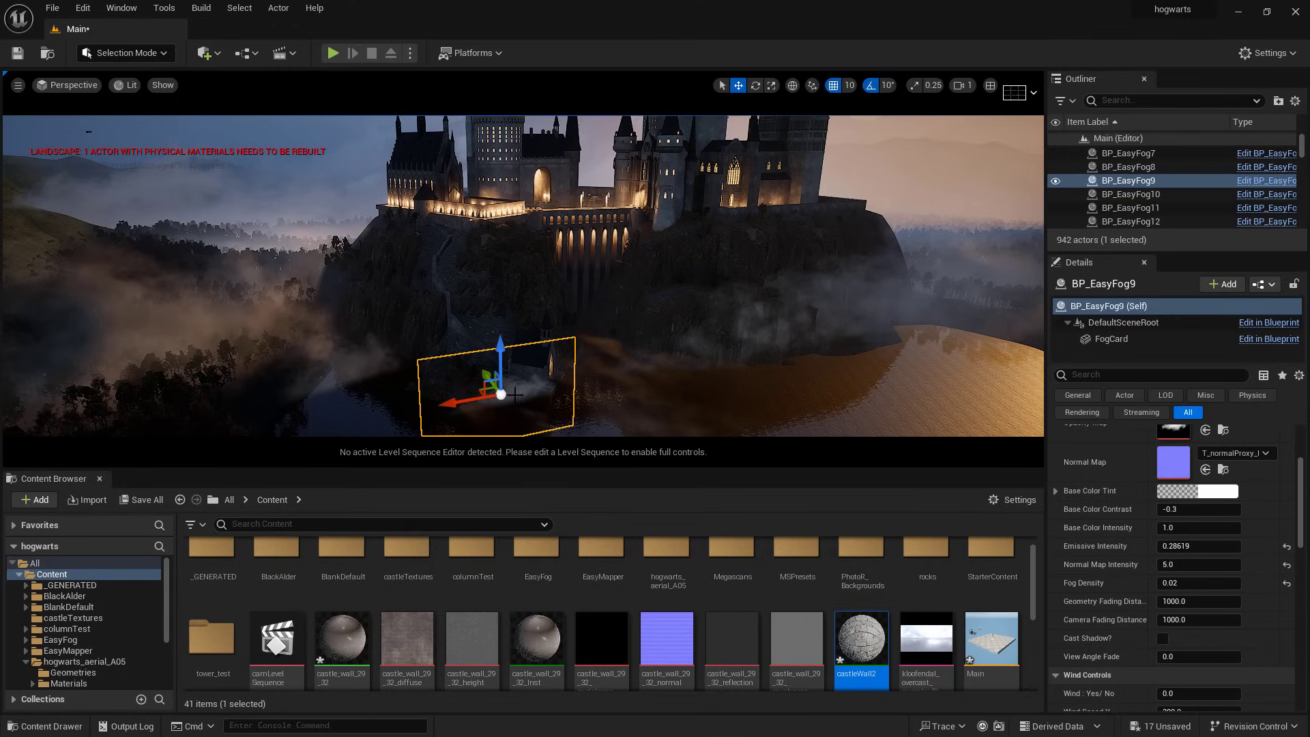
left_click_drag(467, 400, 54, 409, "alt")
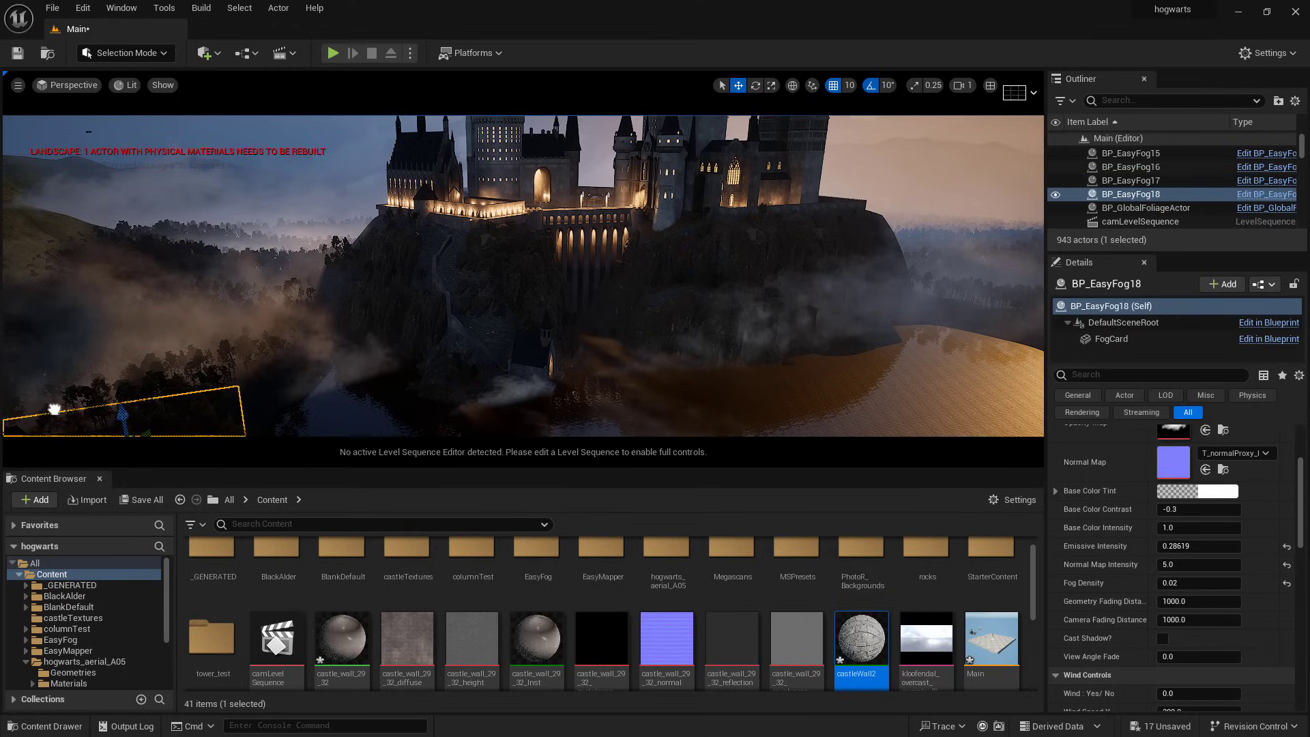
right_click_drag(340, 372, 205, 351)
right_click_drag(556, 428, 564, 437)
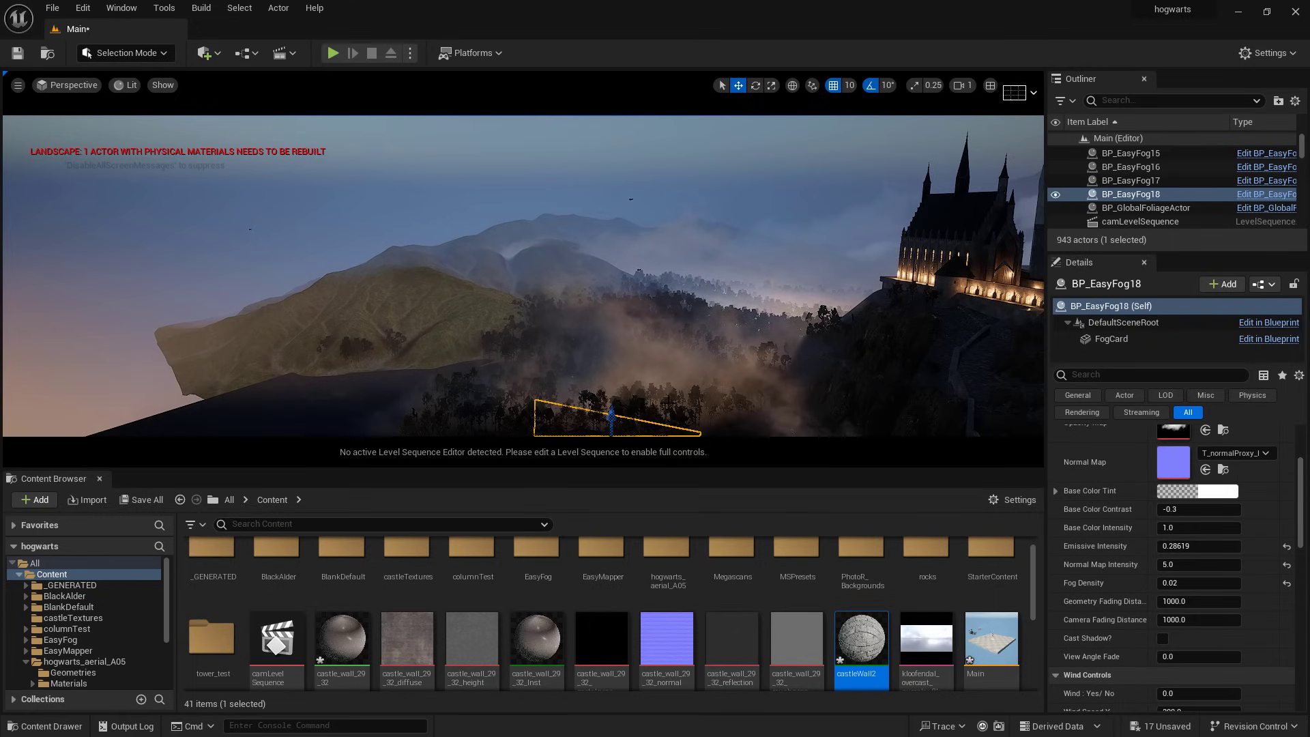
Move the duplicated fog card in front of the hills beside the forest and scale it up uniformly
right_click_drag(668, 398, 674, 430)
left_click_drag(547, 363, 205, 338)
key("r")
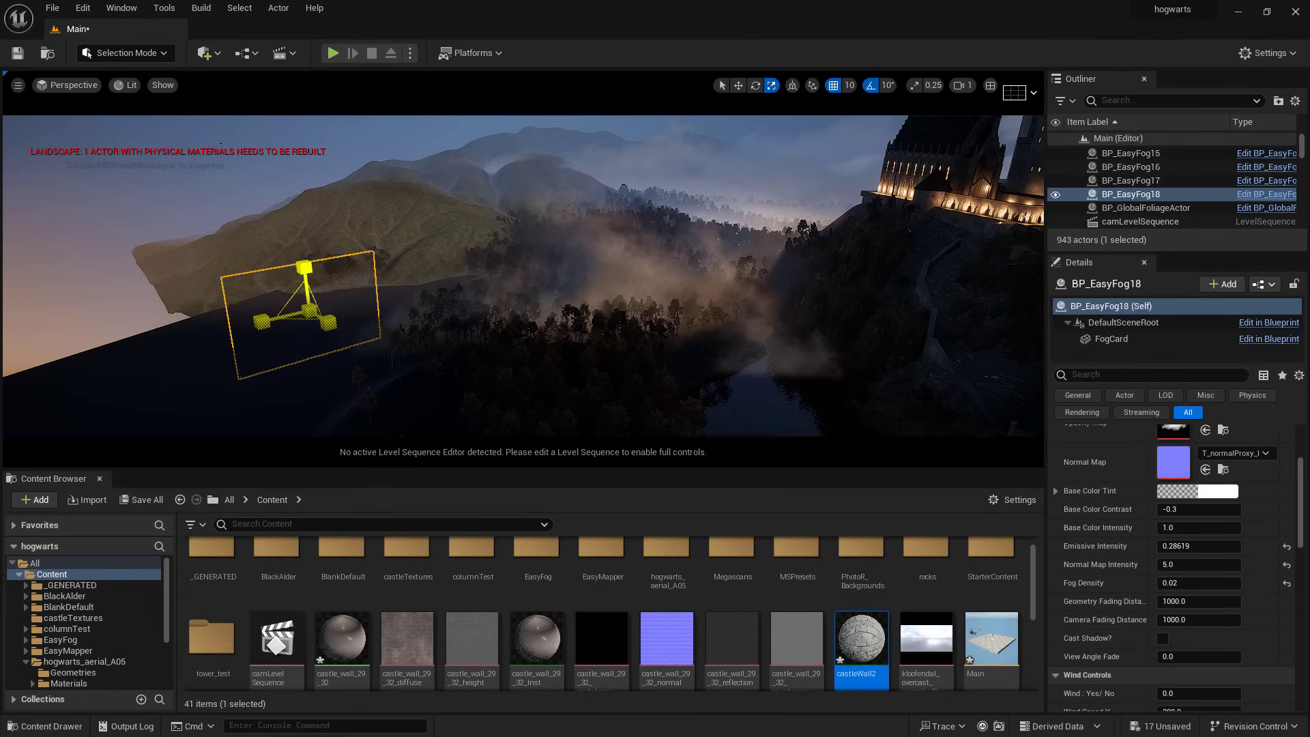
left_click_drag(308, 311, 402, 273)
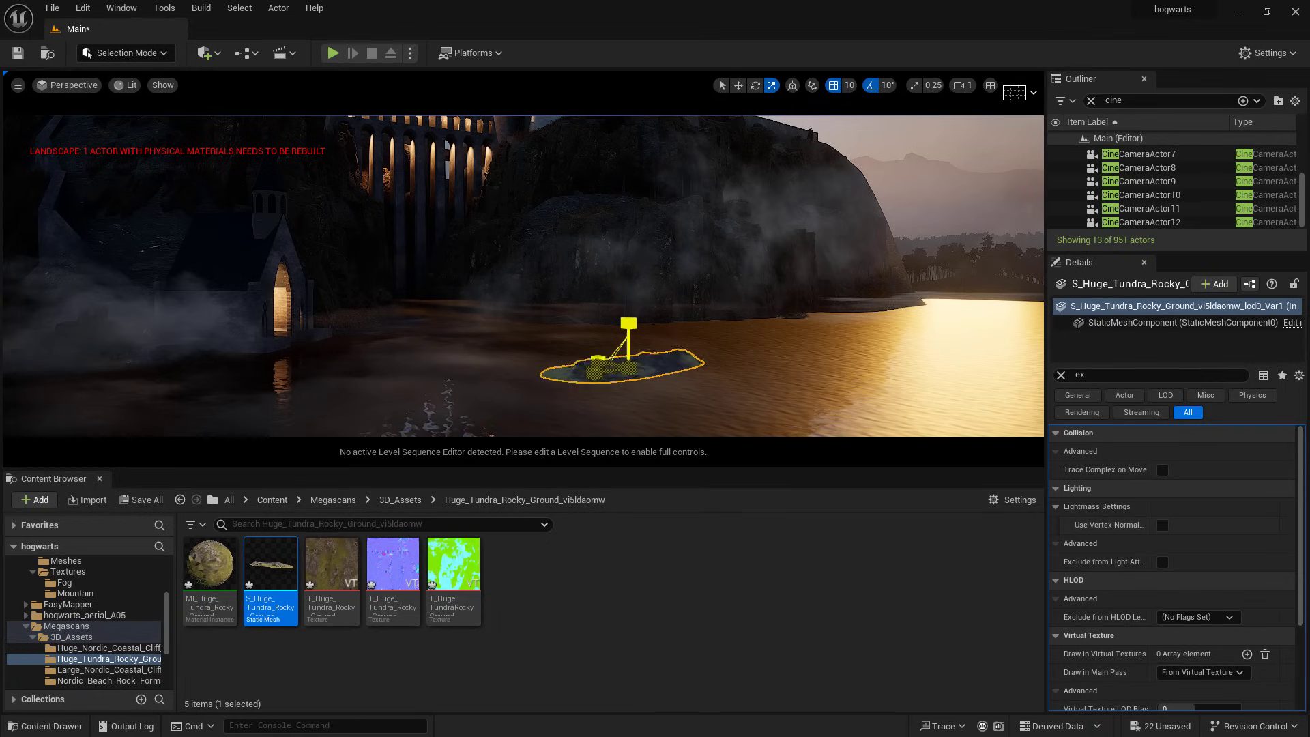
Adjust the Huge Tundra Rocky Ground mesh in the lake and place the Nordic Beach Rock Formation mesh in the foreground water
mouse_move(628, 367)
left_mouse_down()
mouse_move(679, 341)
mouse_move(625, 326)
mouse_move(623, 384)
left_mouse_up()
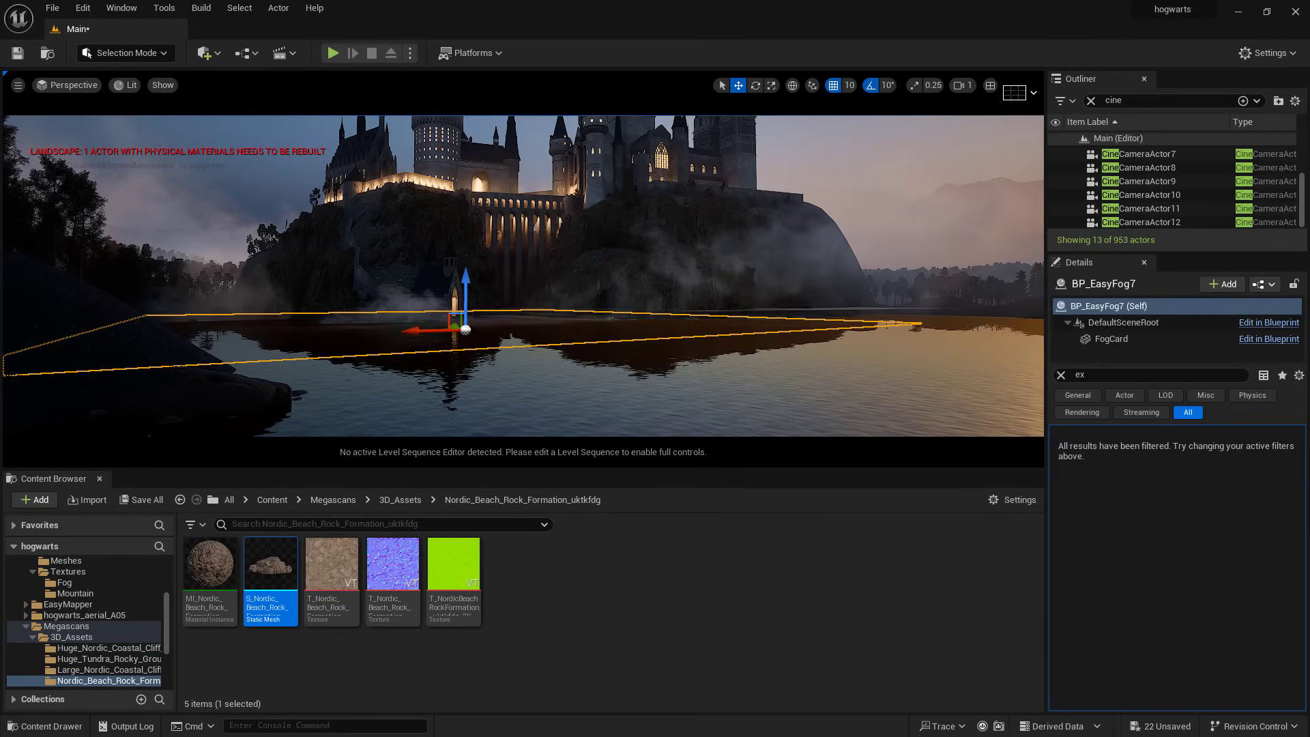
left_click_drag(271, 564, 909, 429)
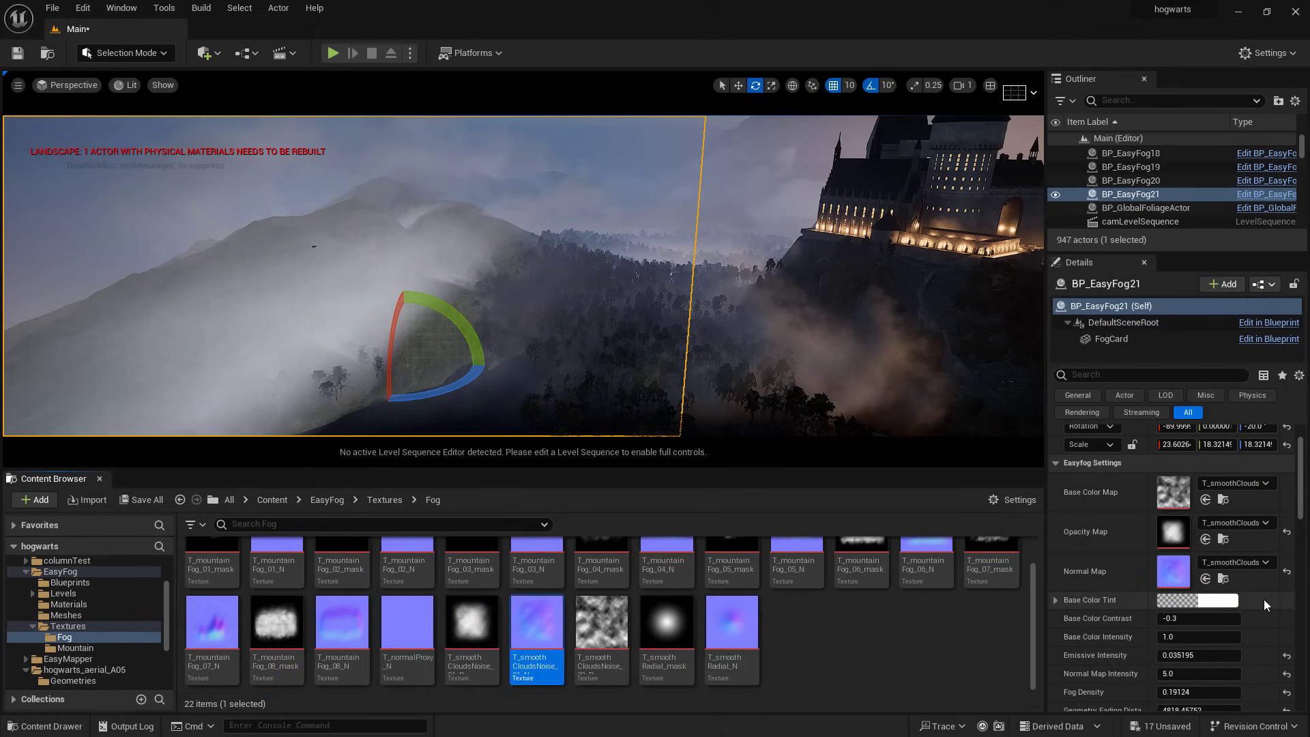
Adjust the EasyFog settings of the large BP_EasyFog21 fog card and rotate the card about its vertical axis
scroll(1266, 605, "down", 2)
left_click_drag(1183, 612, 1248, 612)
left_click_drag(456, 389, 403, 418)
key("w")
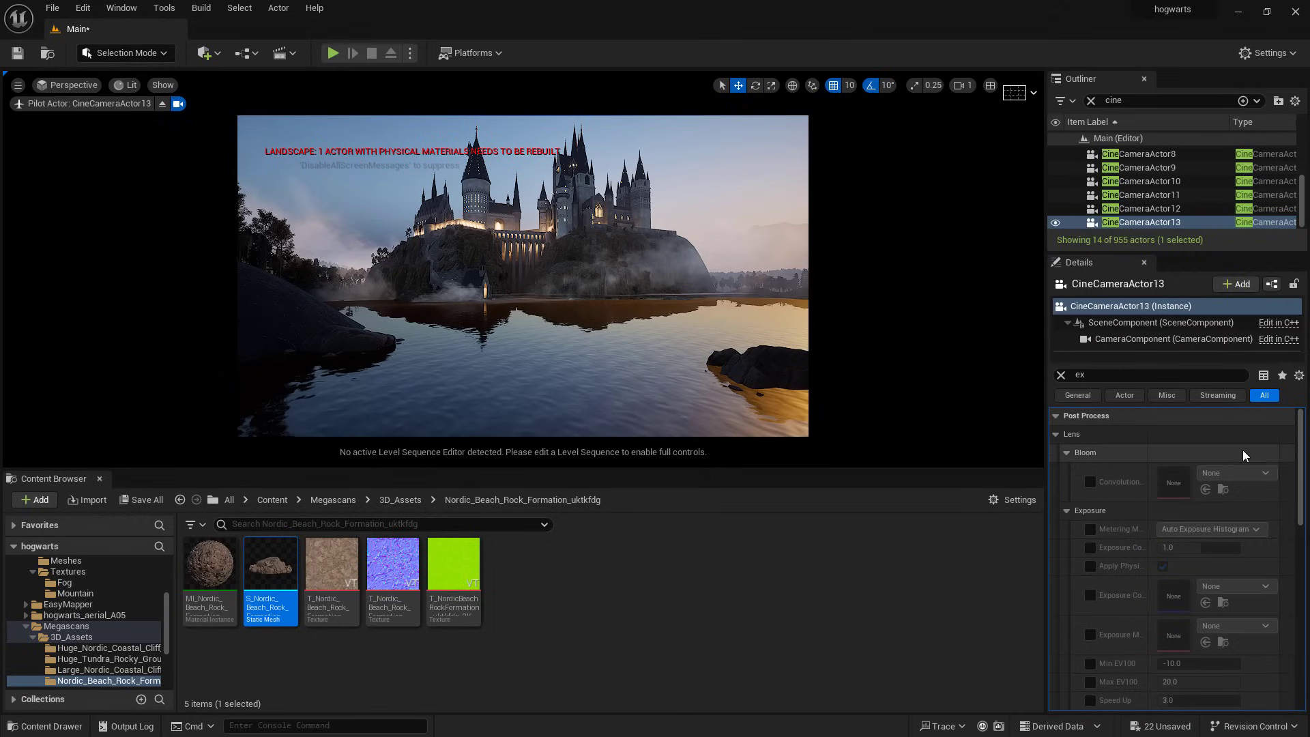
Give CineCameraActor13 a wide custom filmback of about 22.7 mm sensor width and 8.1 mm sensor height, and reframe the castle
left_click(1150, 221)
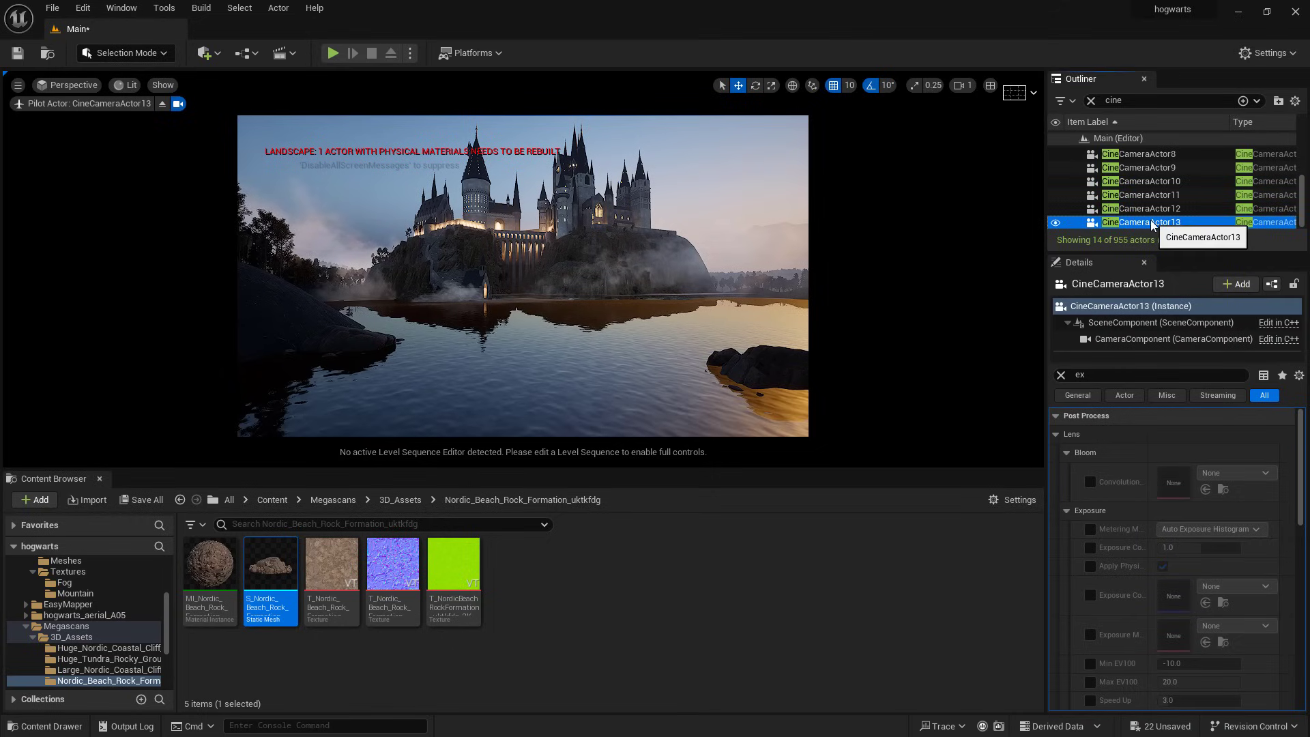
left_click(1091, 455)
left_click(1137, 467)
left_click(1140, 438)
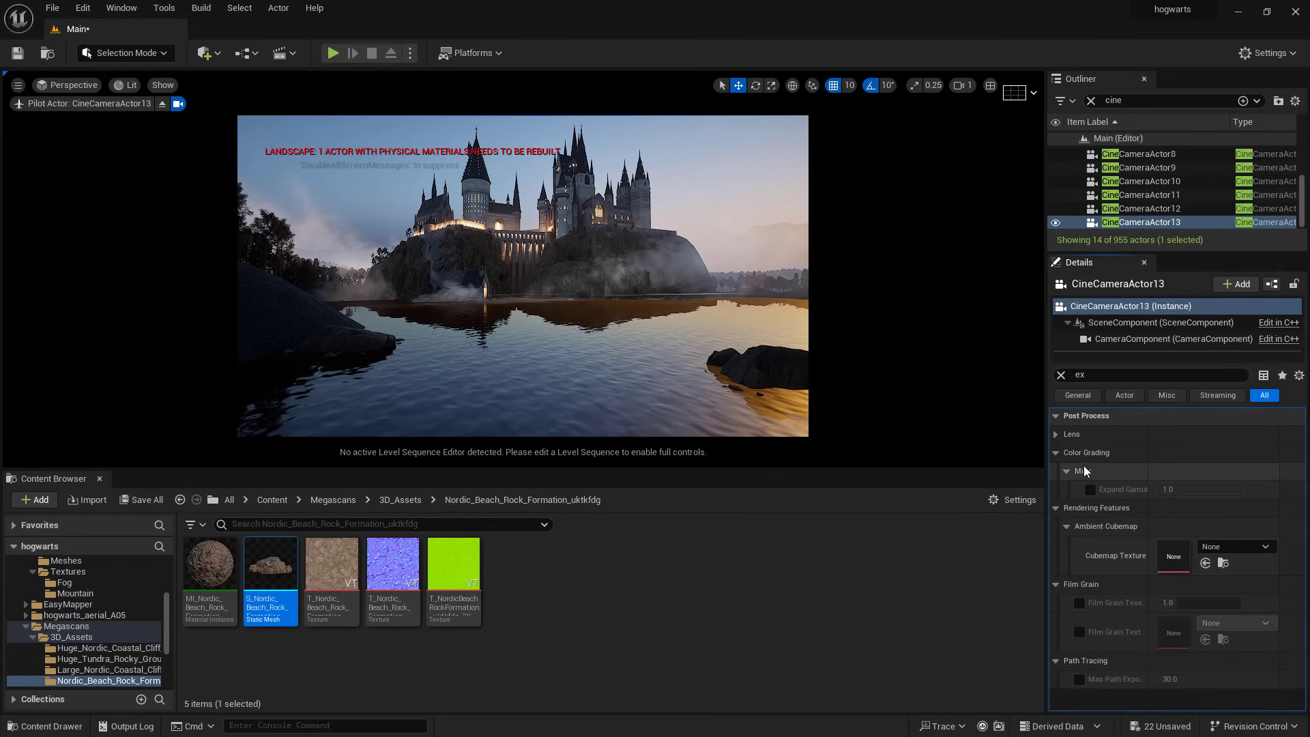
left_click(1061, 375)
scroll(1214, 621, "down", 2)
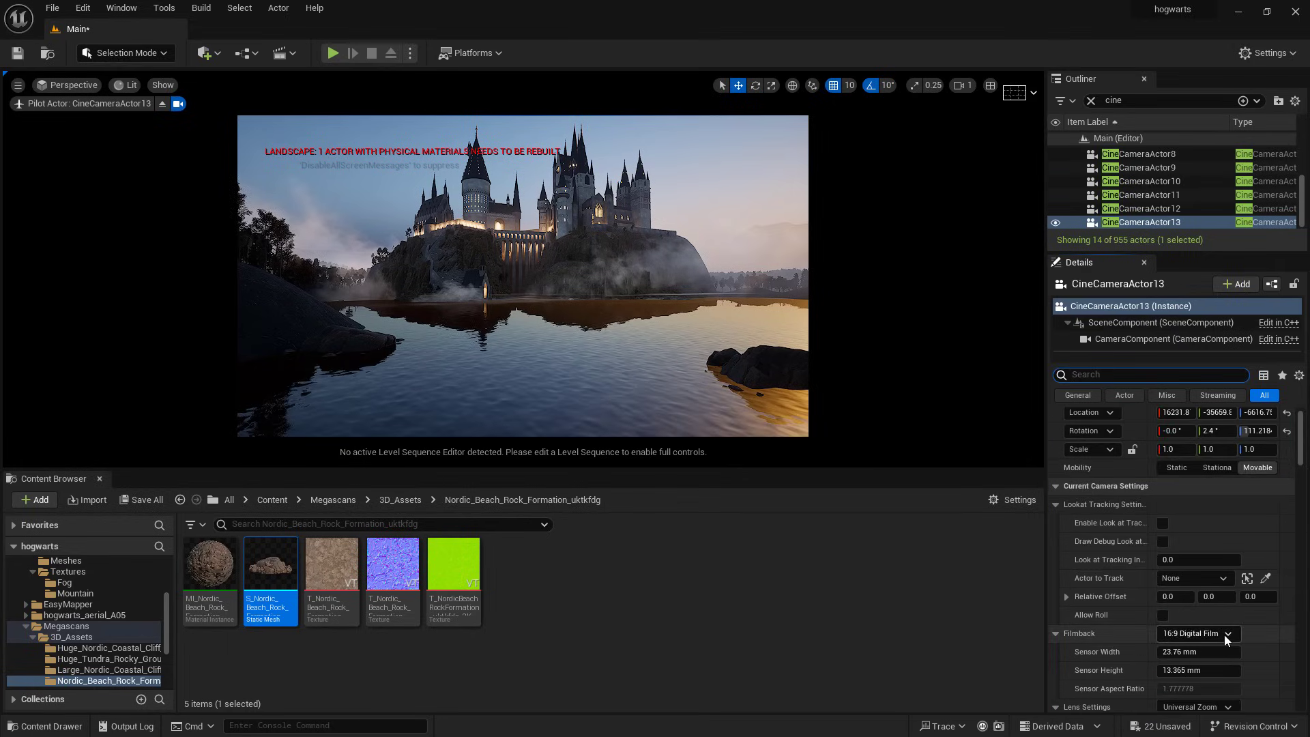
left_click_drag(1223, 631, 1160, 649)
mouse_move(684, 360)
right_mouse_down()
mouse_move(689, 272)
mouse_move(691, 360)
right_mouse_up()
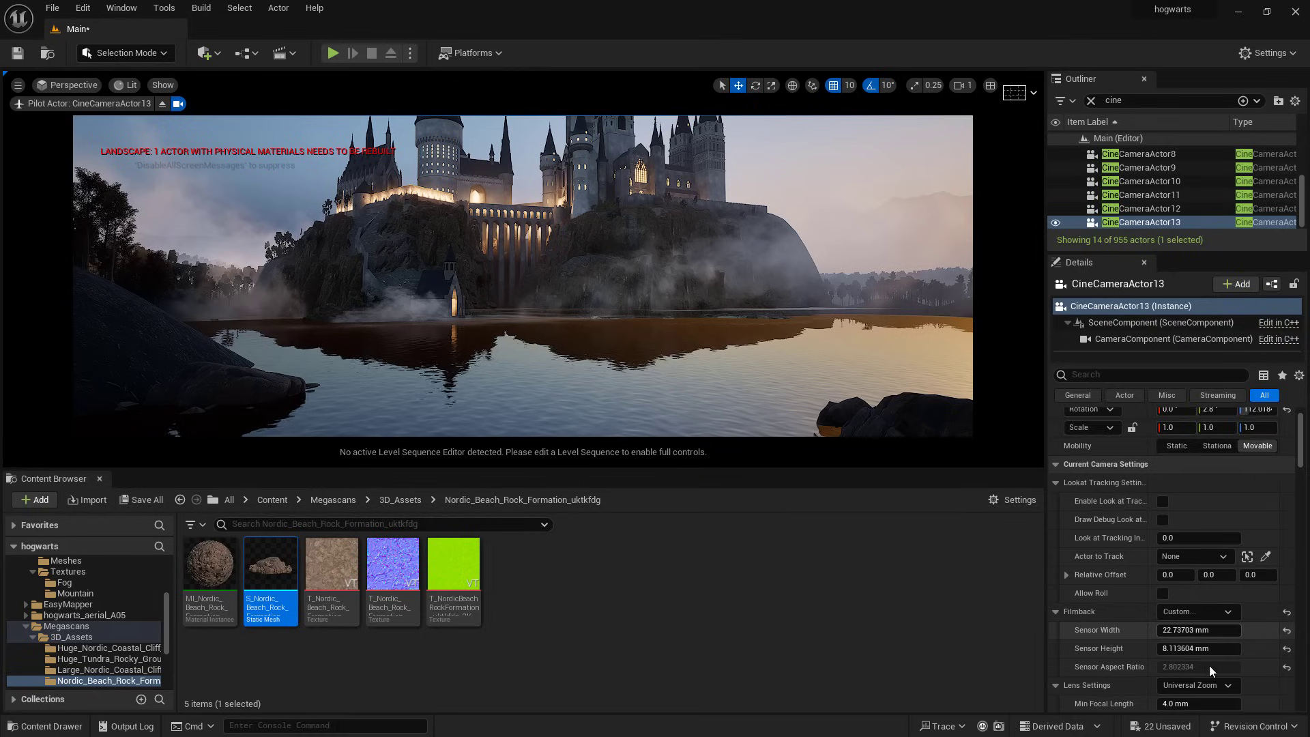
Set CineCameraActor13's current aperture to 1.2 and its focal length to about 13.17
scroll(1208, 665, "down", 3)
scroll(1177, 641, "down", 2)
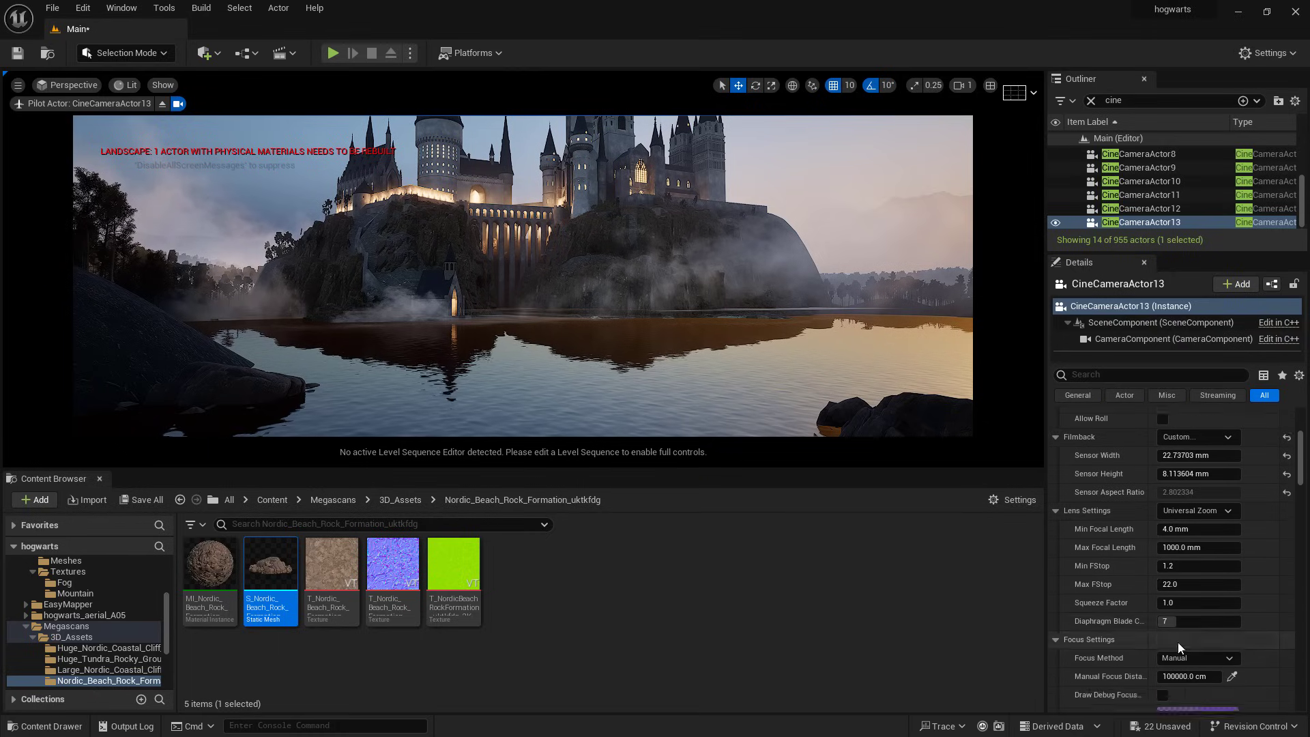
scroll(1190, 569, "down", 3)
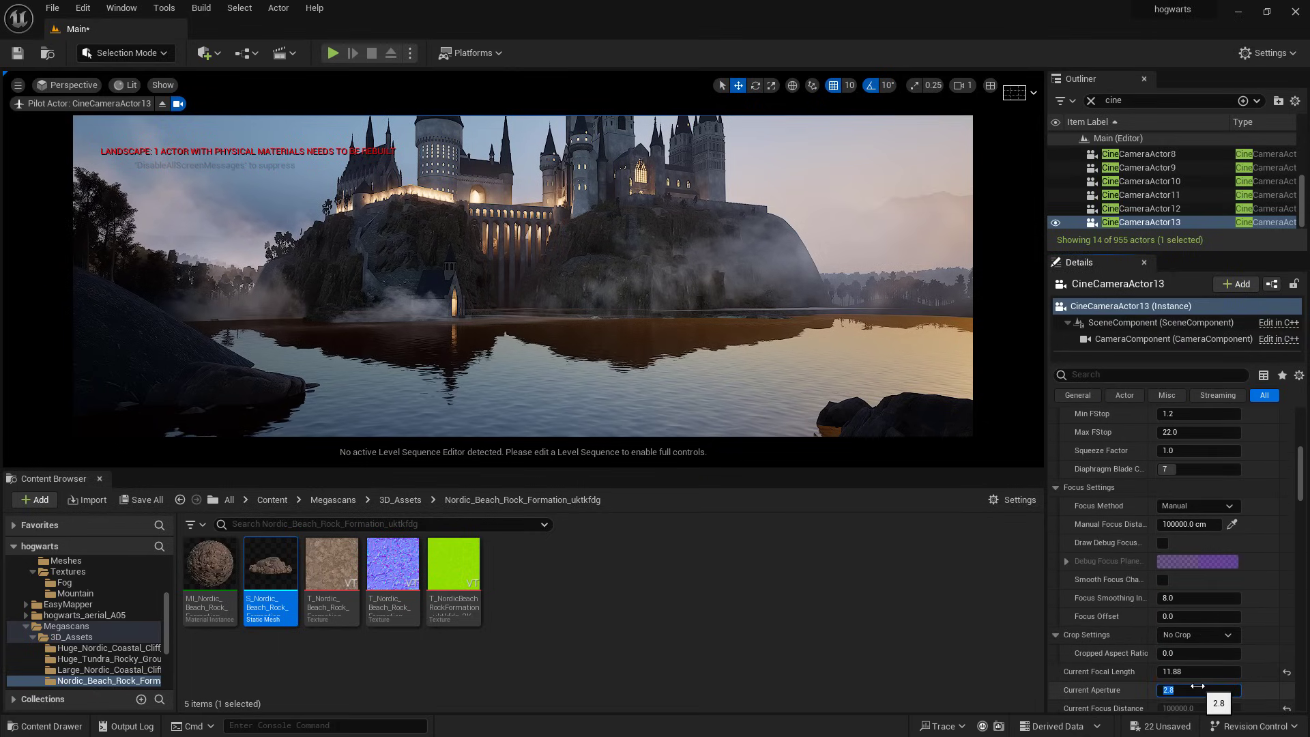
left_click(1197, 686)
type("1.2")
key("Return")
left_click_drag(1174, 672, 1188, 672)
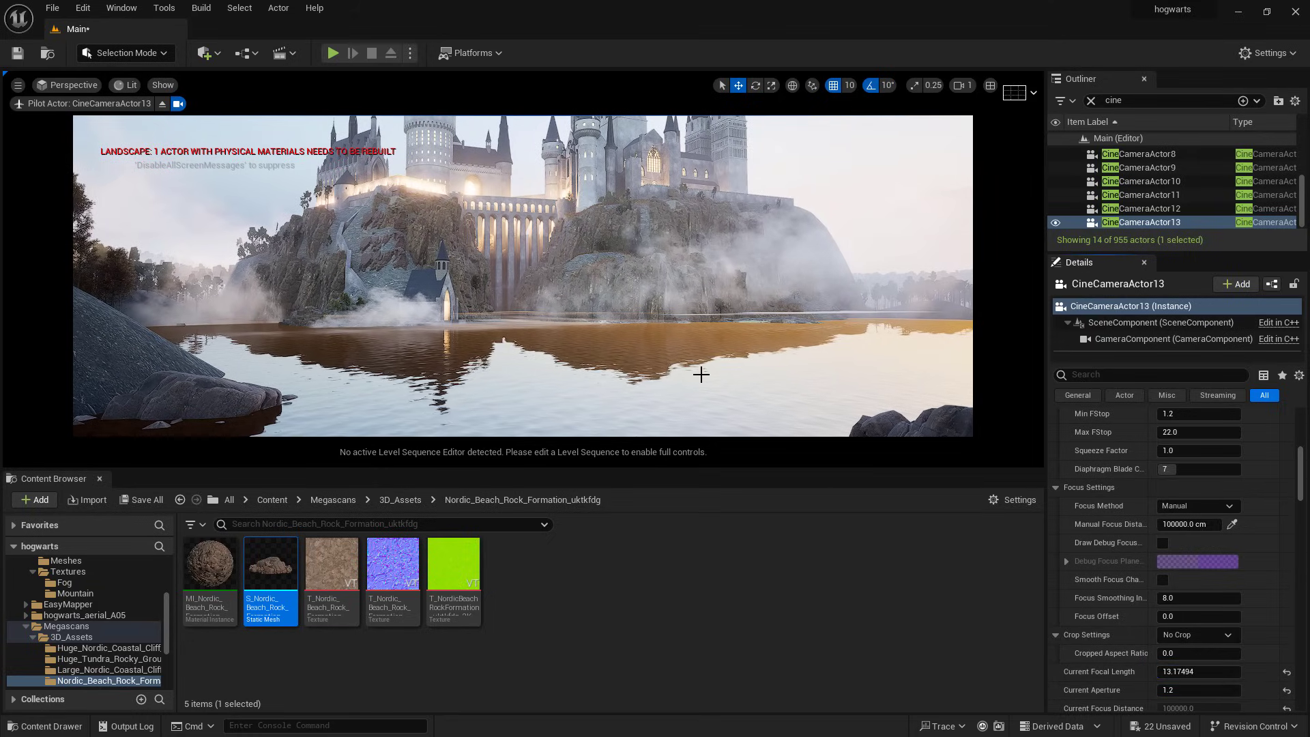
Reframe CineCameraActor13, set its metering mode to Manual with exposure compensation of about 10.84, and stop piloting it
right_click_drag(698, 369, 698, 401)
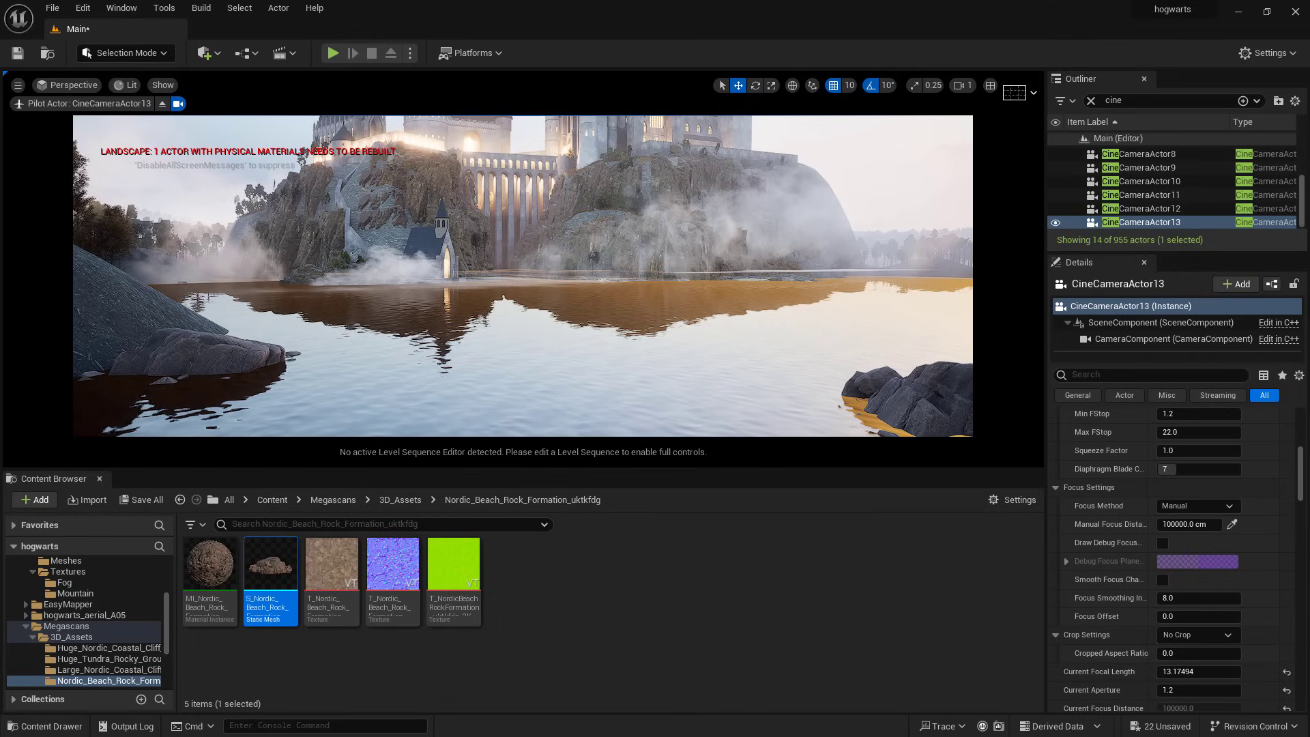
type("ex")
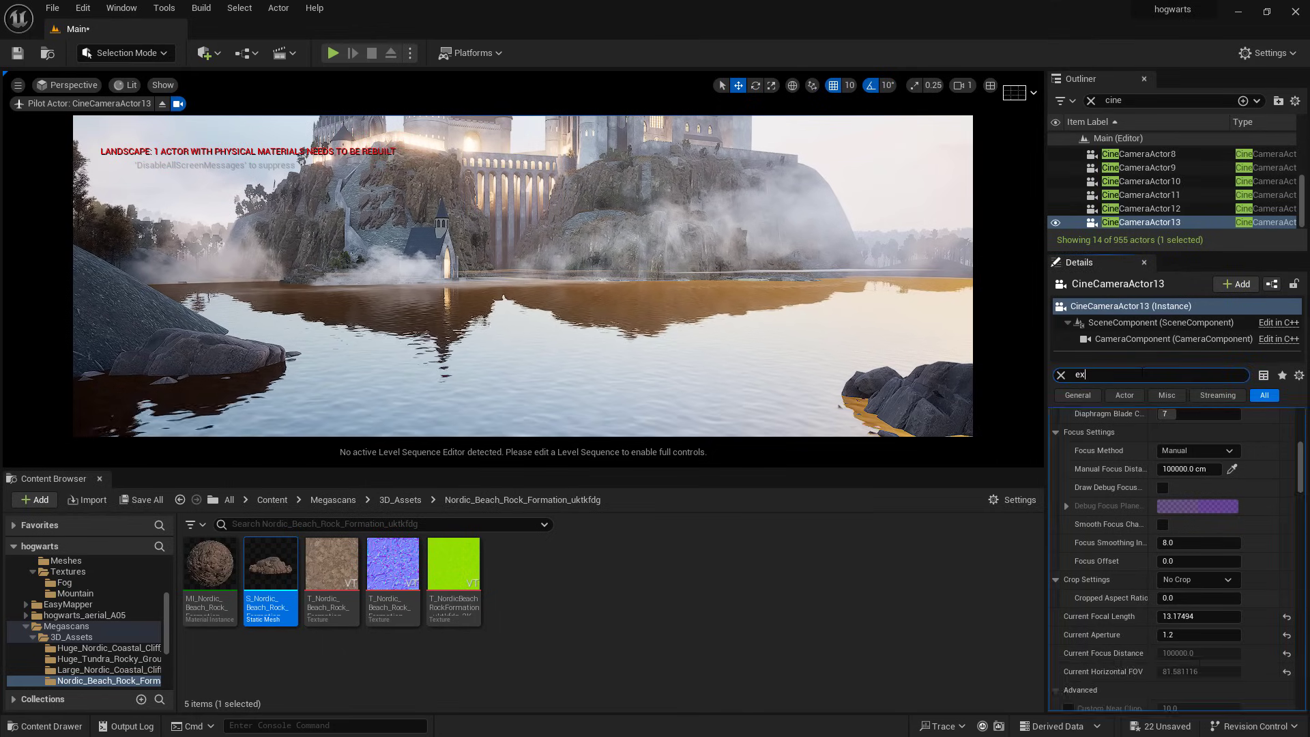
scroll(1157, 438, "down", 10)
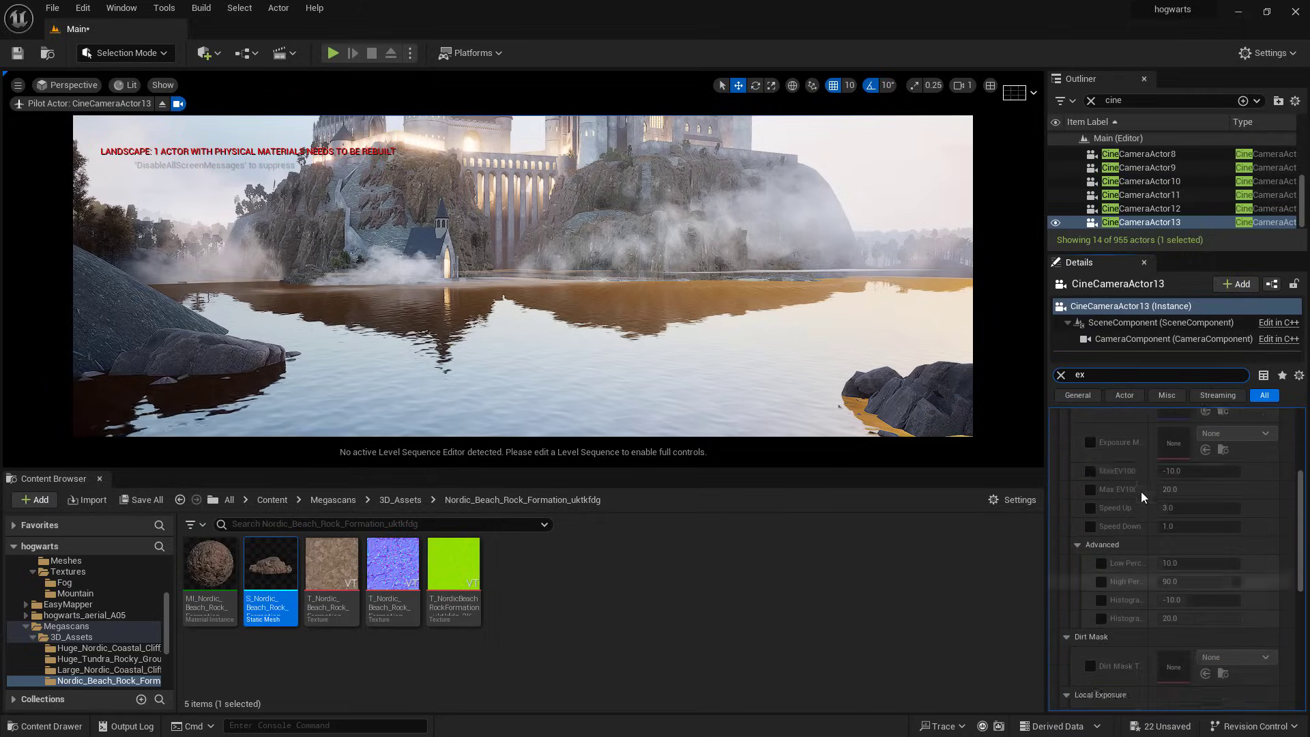
scroll(1150, 476, "up", 2)
left_click(1089, 489)
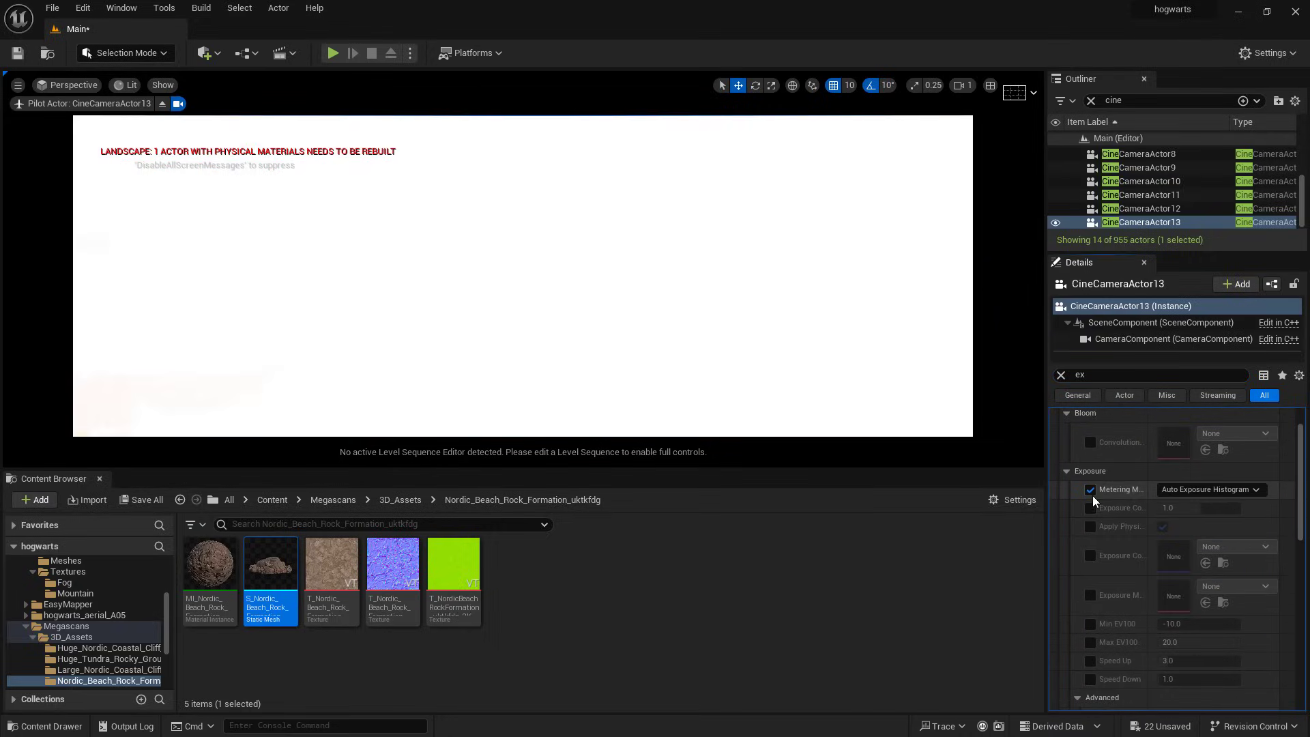
left_click(1090, 507)
left_click(1197, 531)
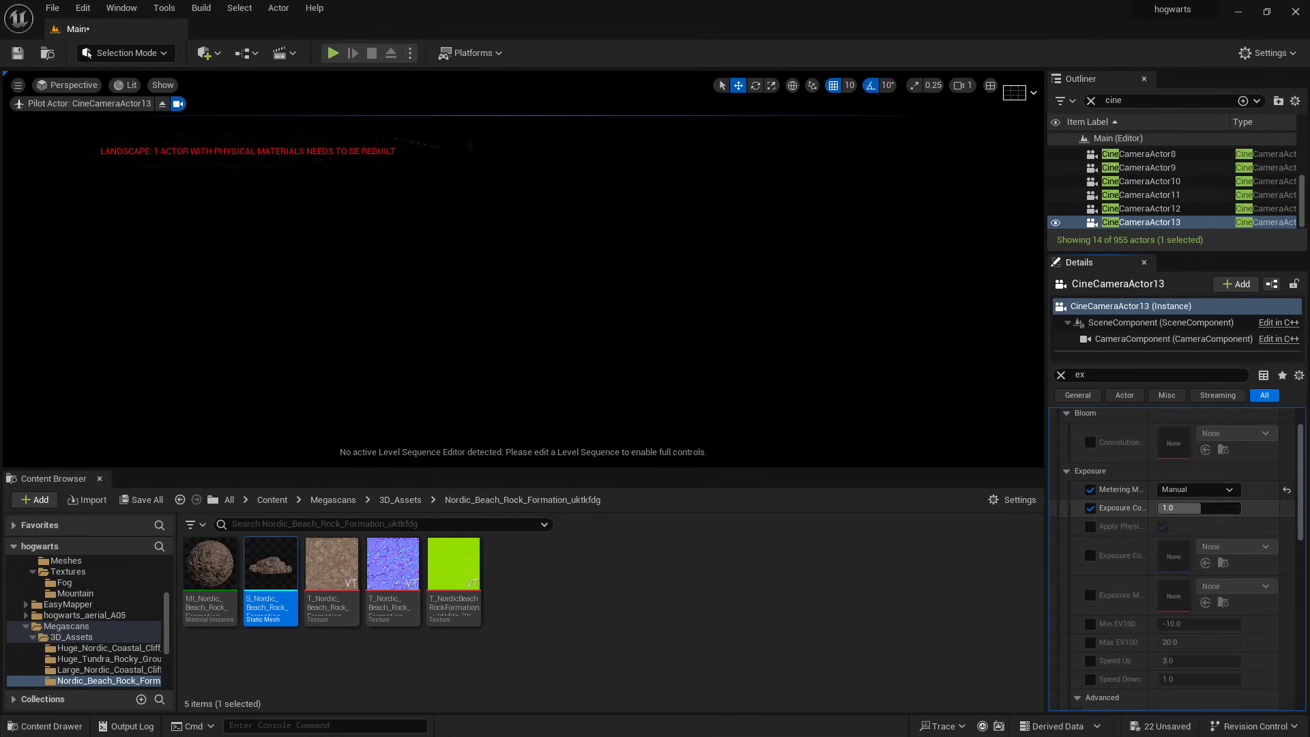
mouse_move(1188, 507)
left_mouse_down()
mouse_move(1218, 508)
mouse_move(1185, 500)
left_mouse_up()
mouse_move(615, 334)
right_mouse_down()
mouse_move(621, 283)
mouse_move(626, 342)
right_mouse_up()
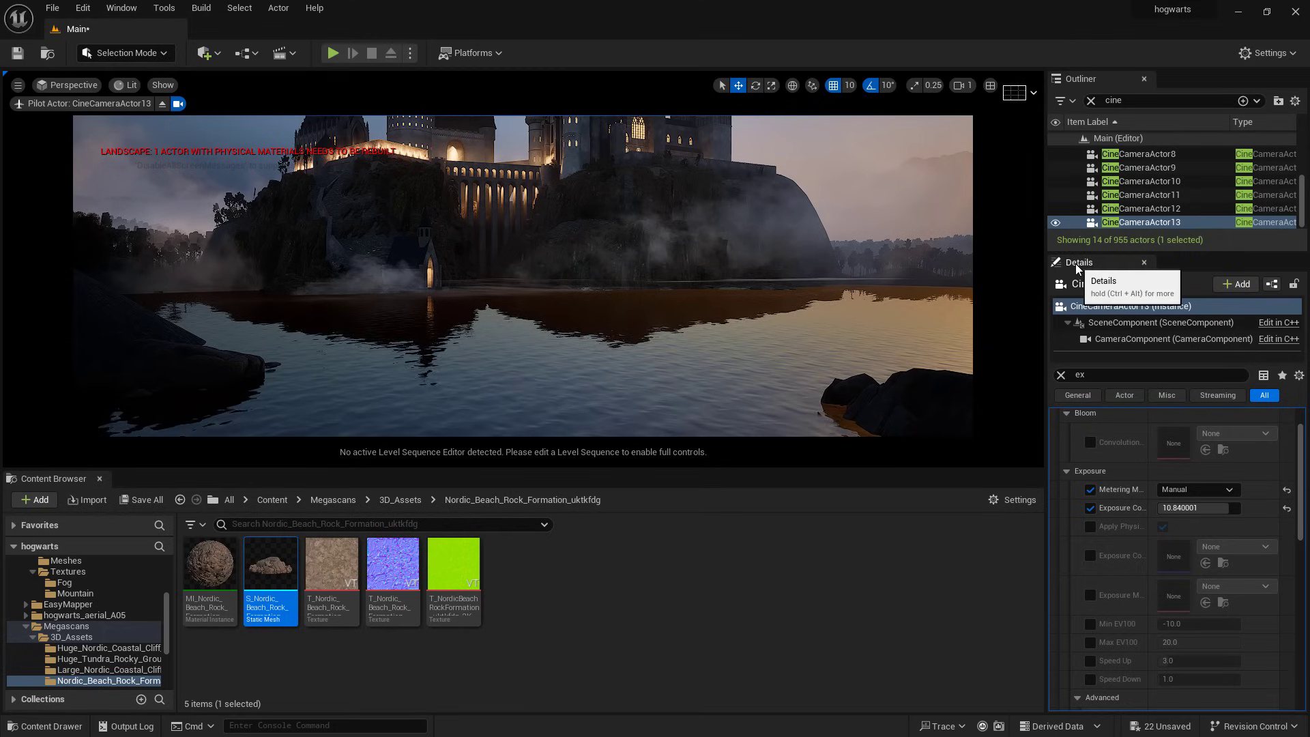
left_click(163, 104)
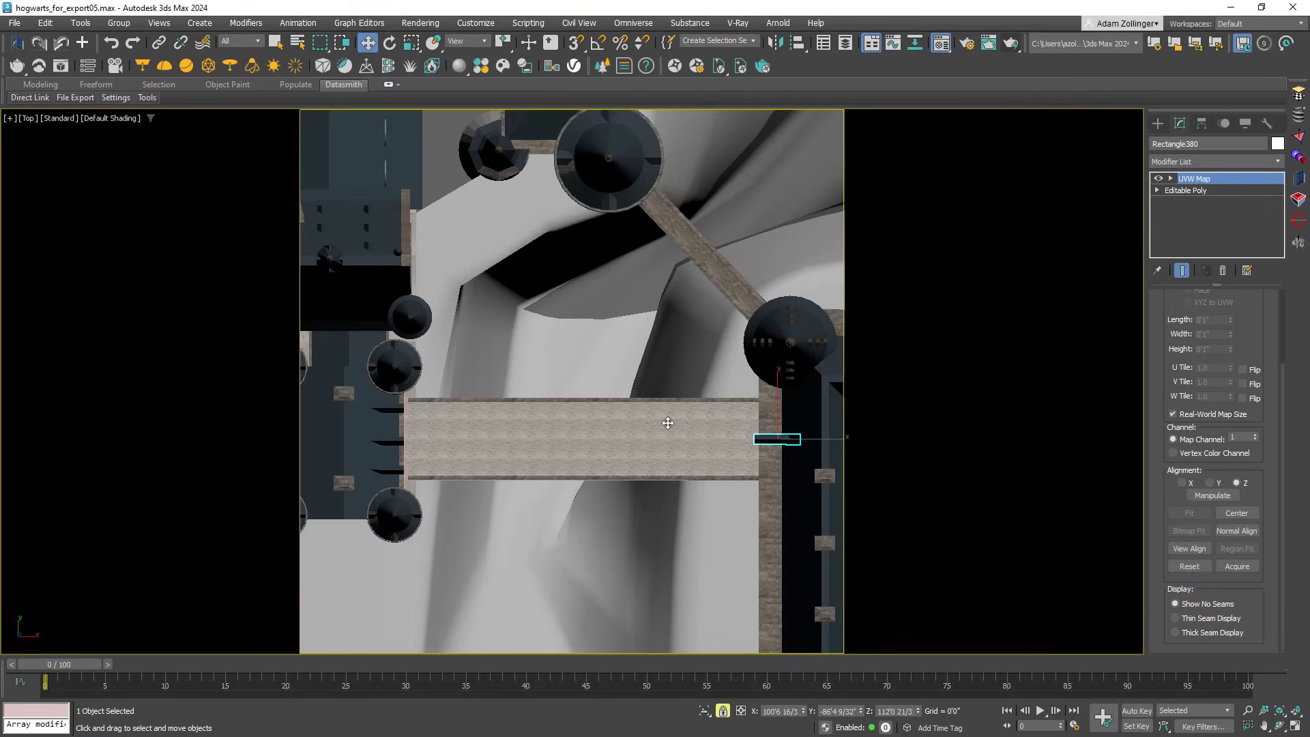
Switch to 3ds Max and copy the gabled roof dormer along the wing's roof to make a row of three
scroll(812, 445, "up", 5)
middle_click_drag(781, 435, 556, 386, "alt")
scroll(721, 444, "down", 3)
scroll(634, 396, "down", 4)
key("t")
left_click_drag(614, 286, 614, 536, "shift")
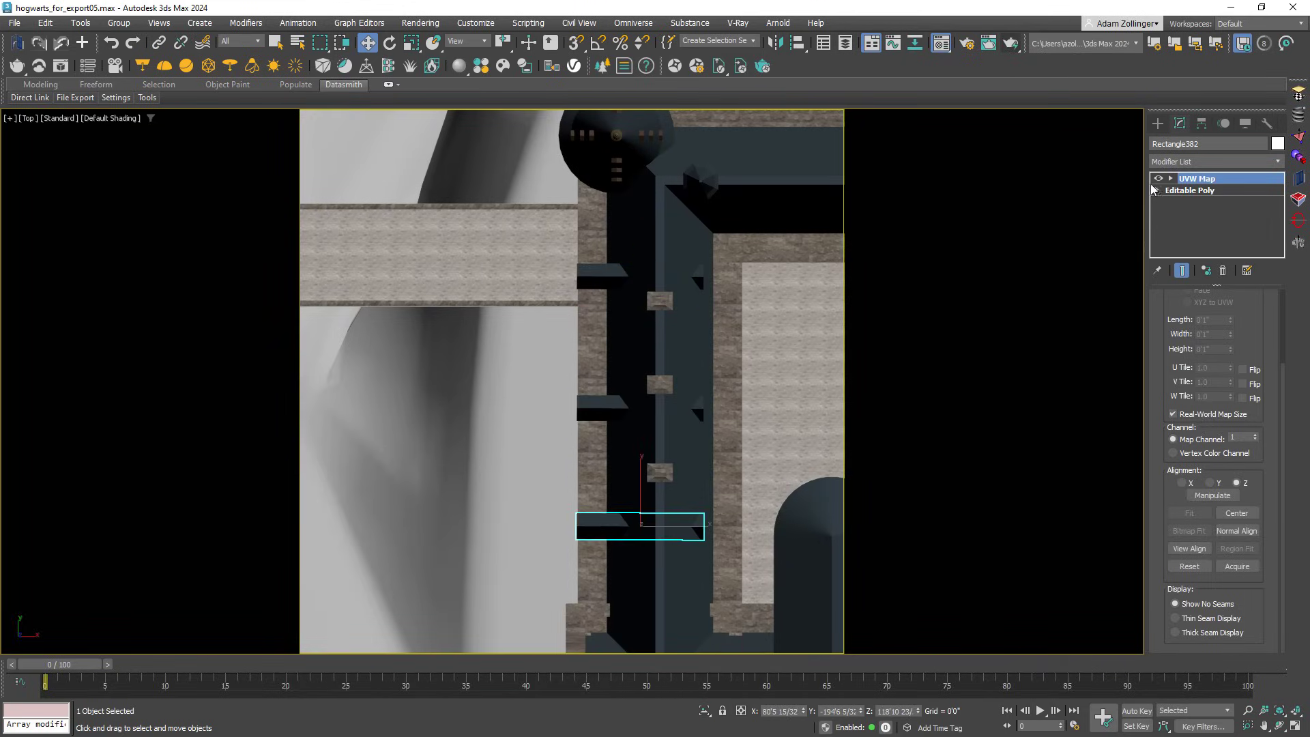
Copy the row of three dormers to the opposite side of the wing's roof and rotate the copies to face outward
key("space")
left_click(657, 273, "ctrl")
left_click_drag(614, 409, 740, 409, "shift")
key("e")
mouse_move(748, 402)
left_mouse_down()
mouse_move(984, 506)
mouse_move(689, 396)
left_mouse_up()
key("w")
scroll(690, 396, "down", 2)
key("F4")
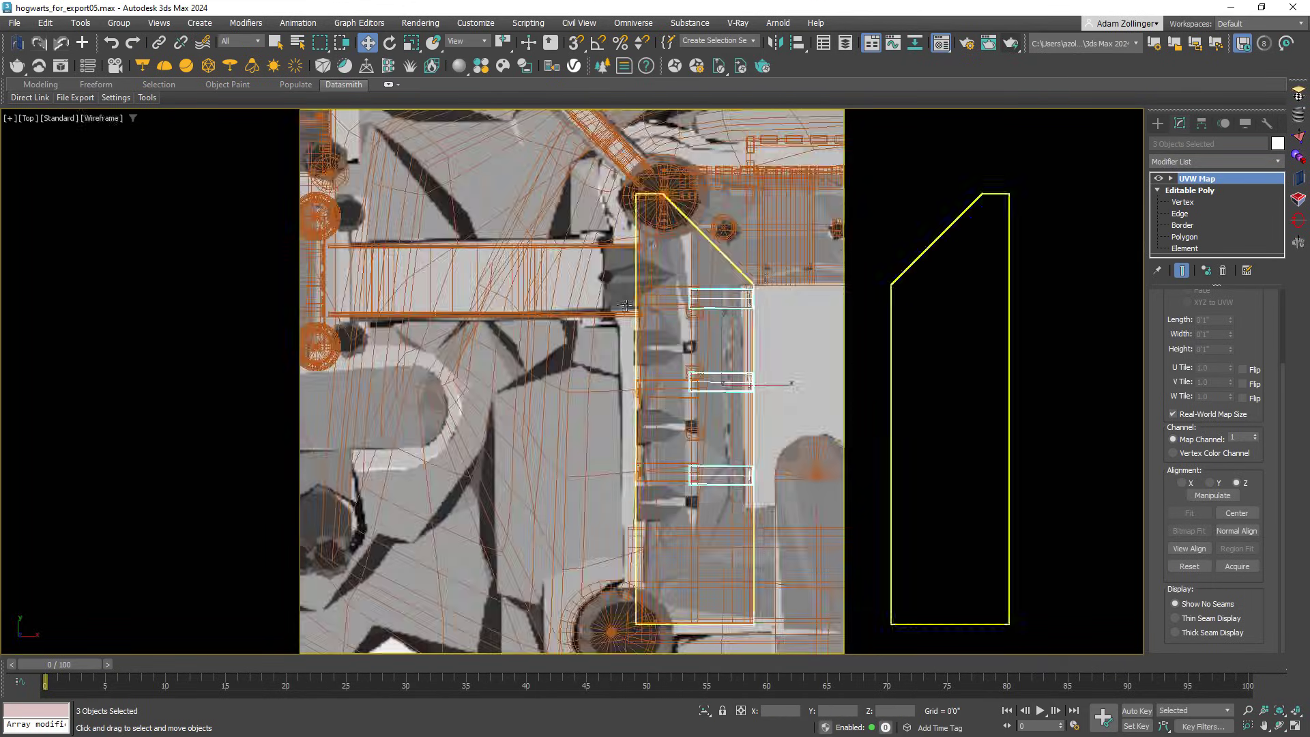
Copy the dormers across to the parallel wing and isolate the dormer pieces to pick them out
key("F4")
scroll(709, 382, "down", 2)
mouse_move(522, 407)
left_mouse_down("shift")
mouse_move(704, 407)
mouse_move(716, 419)
left_mouse_up("shift")
key("space")
key("alt+q")
left_click(709, 573)
scroll(593, 275, "down", 3)
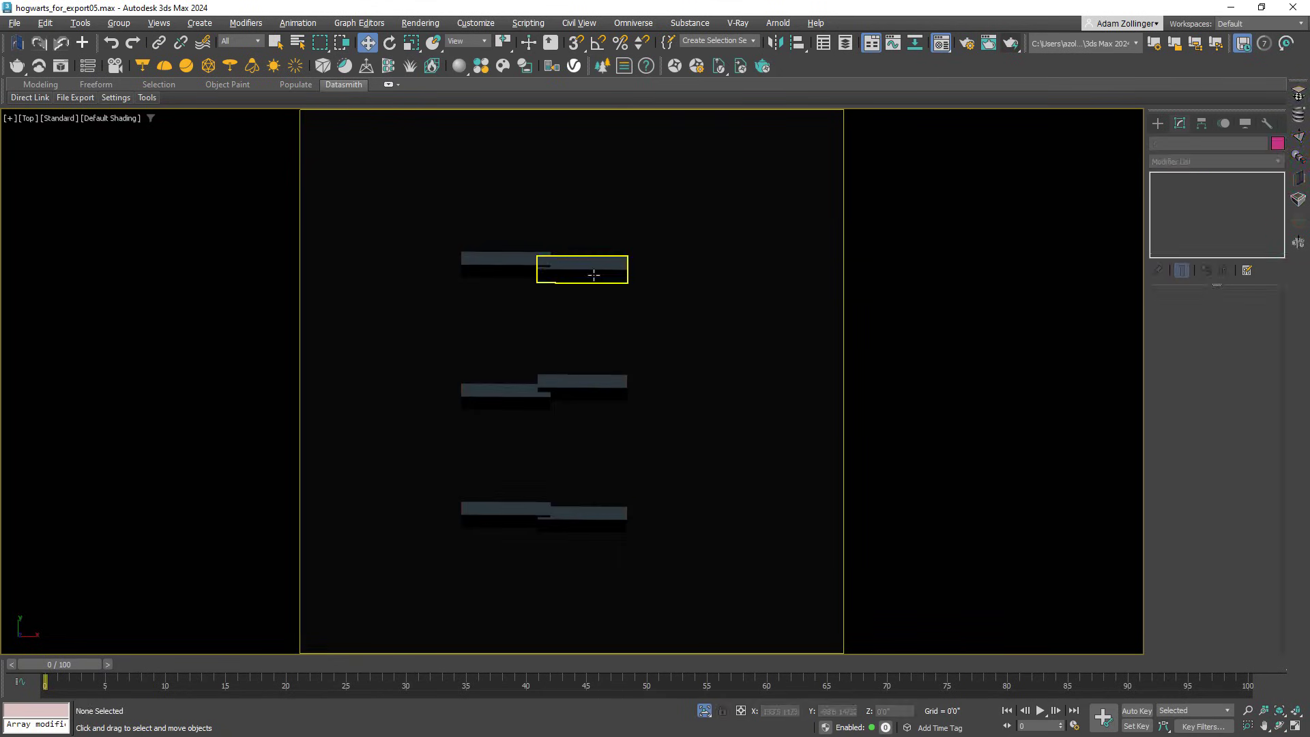
left_click(594, 275)
key("alt+q")
Isolate the two-wing building block Object008 and show it from the left side
mouse_move(812, 580)
middle_mouse_down("alt")
mouse_move(918, 448)
mouse_move(826, 521)
mouse_move(737, 566)
middle_mouse_up("alt")
left_click(685, 563)
key("alt+q")
key("l")
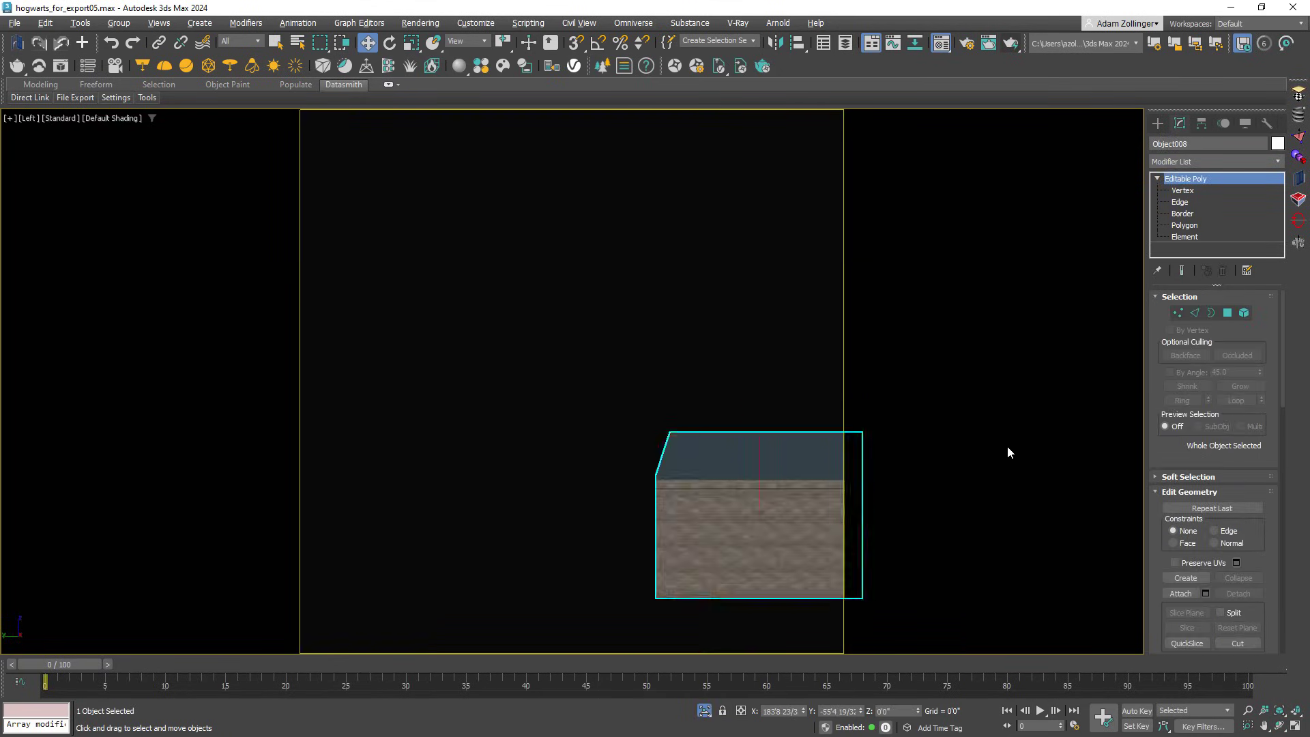
Draw a small upright window rectangle in the upper corner of the wing wall as an editable spline
scroll(1009, 453, "up", 4)
left_click(1242, 231)
left_click_drag(393, 335, 401, 371)
right_click(401, 346)
key("ctrl+z")
right_click(396, 346)
mouse_move(453, 451)
left_click(614, 450)
key("3")
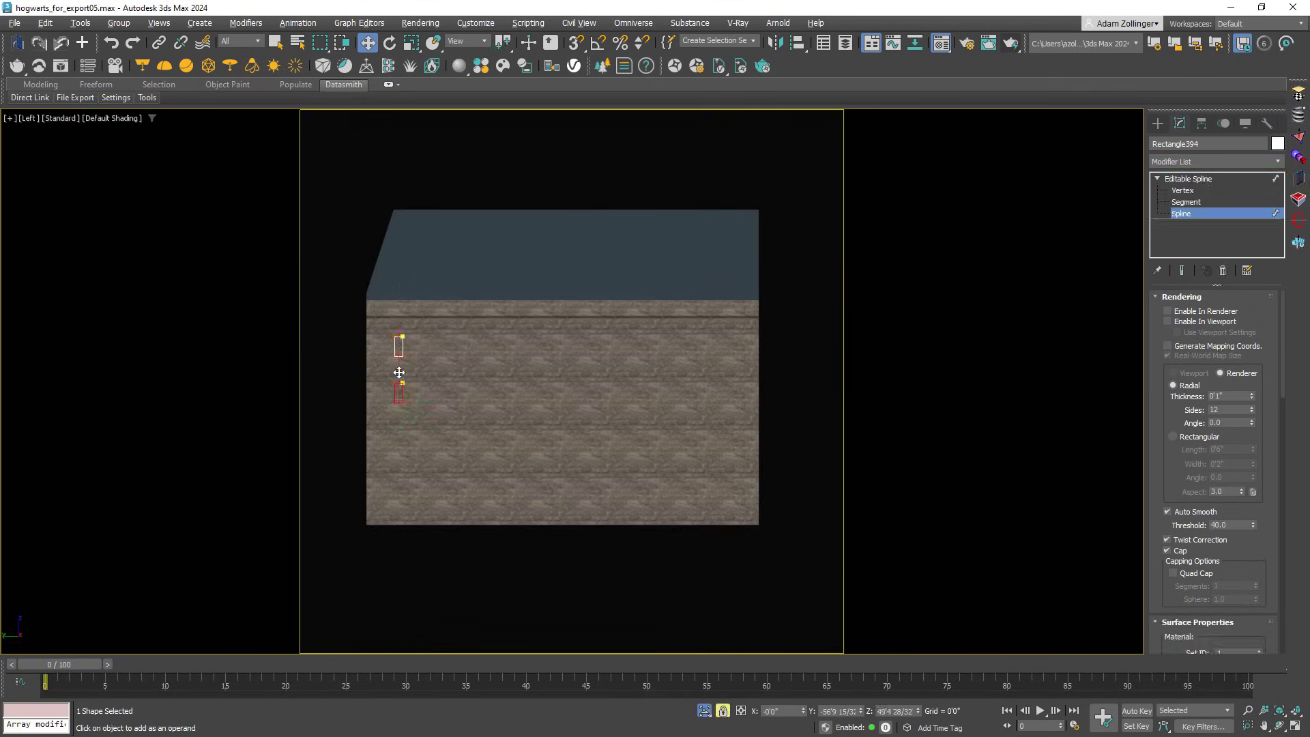
Copy the window spline down and across the wing wall to form an evenly spaced grid of six rows
scroll(411, 349, "up", 4)
left_click_drag(416, 517, 416, 564, "shift")
scroll(459, 246, "down", 2)
left_click_drag(461, 244, 569, 254, "shift")
scroll(509, 254, "up", 2)
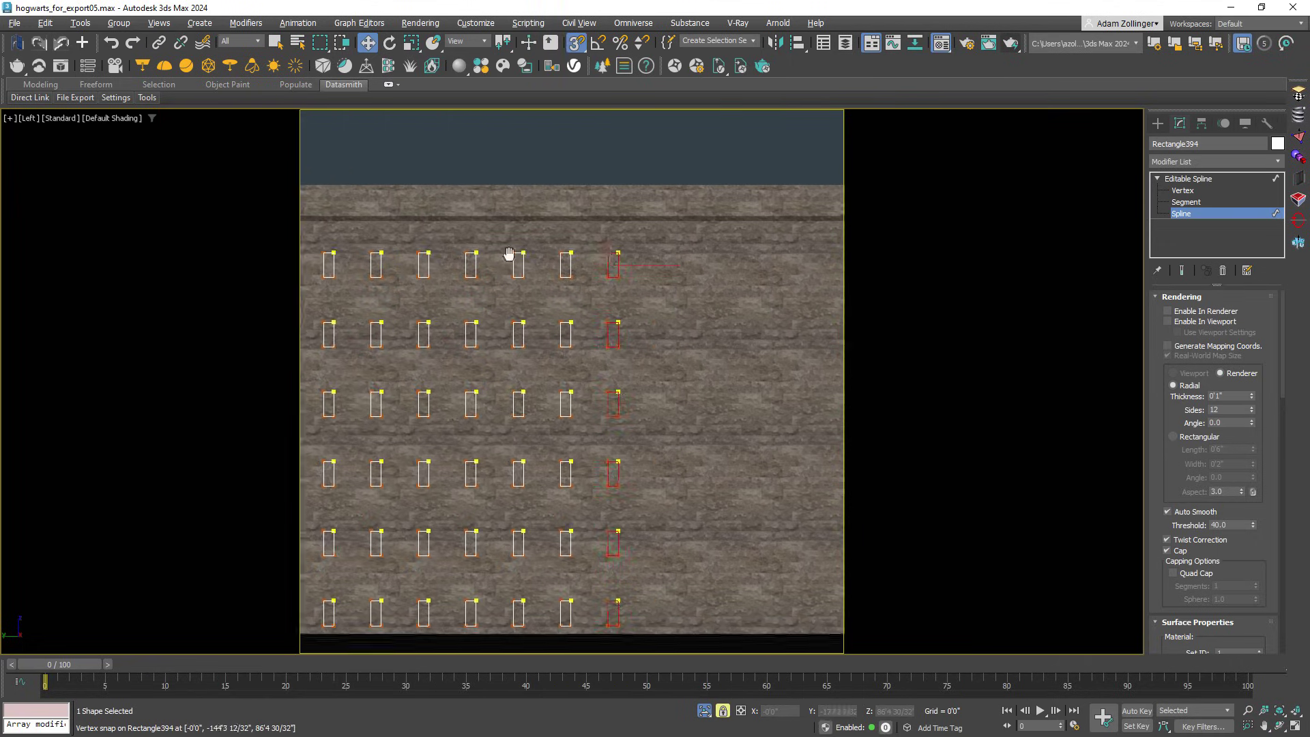
scroll(569, 255, "down", 2)
left_click_drag(653, 255, 787, 255, "shift")
scroll(788, 254, "down", 4)
key("3")
Extrude the window splines by -2'9 16/32" and copy the window grid to the other wing's wall
middle_click_drag(788, 254, 553, 309, "alt")
left_click(1298, 241)
scroll(602, 257, "up", 4)
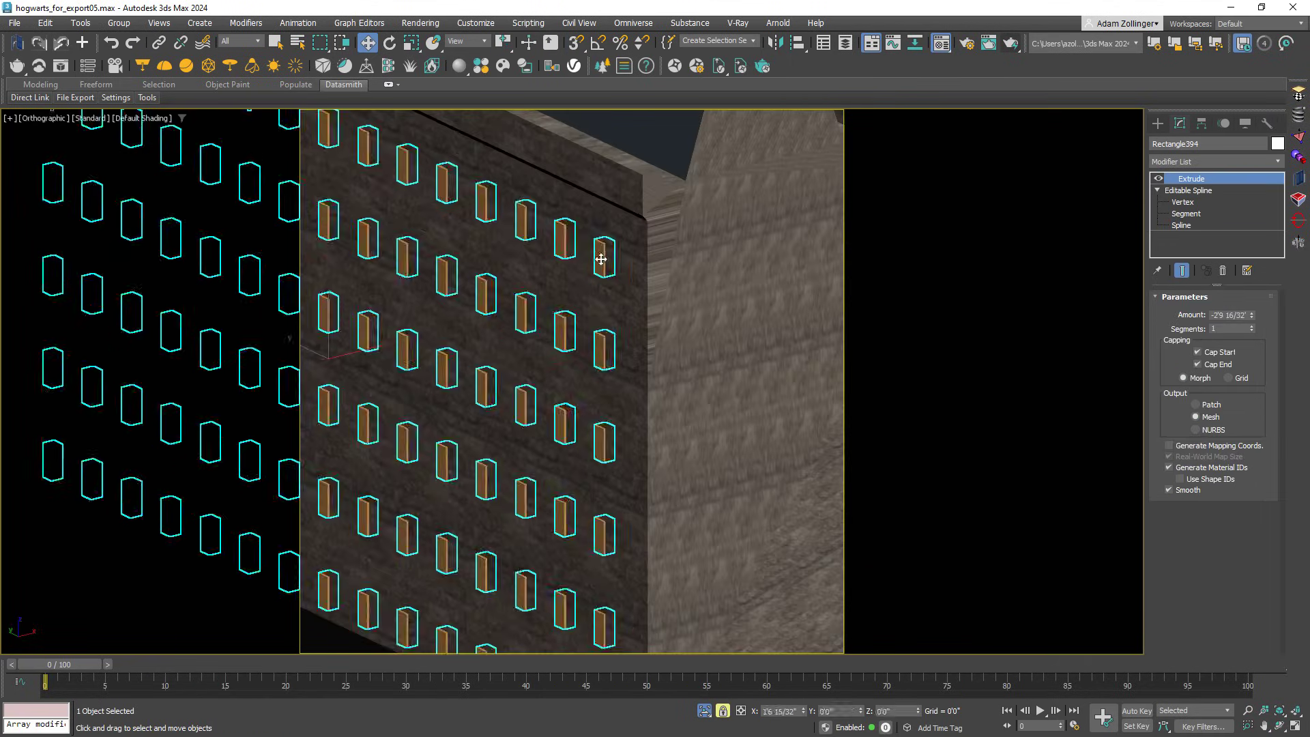
scroll(602, 257, "down", 5)
left_click_drag(617, 293, 518, 313, "shift")
middle_click_drag(518, 314, 617, 462, "alt")
scroll(616, 462, "up", 5)
Square off the slanted ends of the two wings by scaling their end vertices to 0 along Y
left_click(590, 353)
key("t")
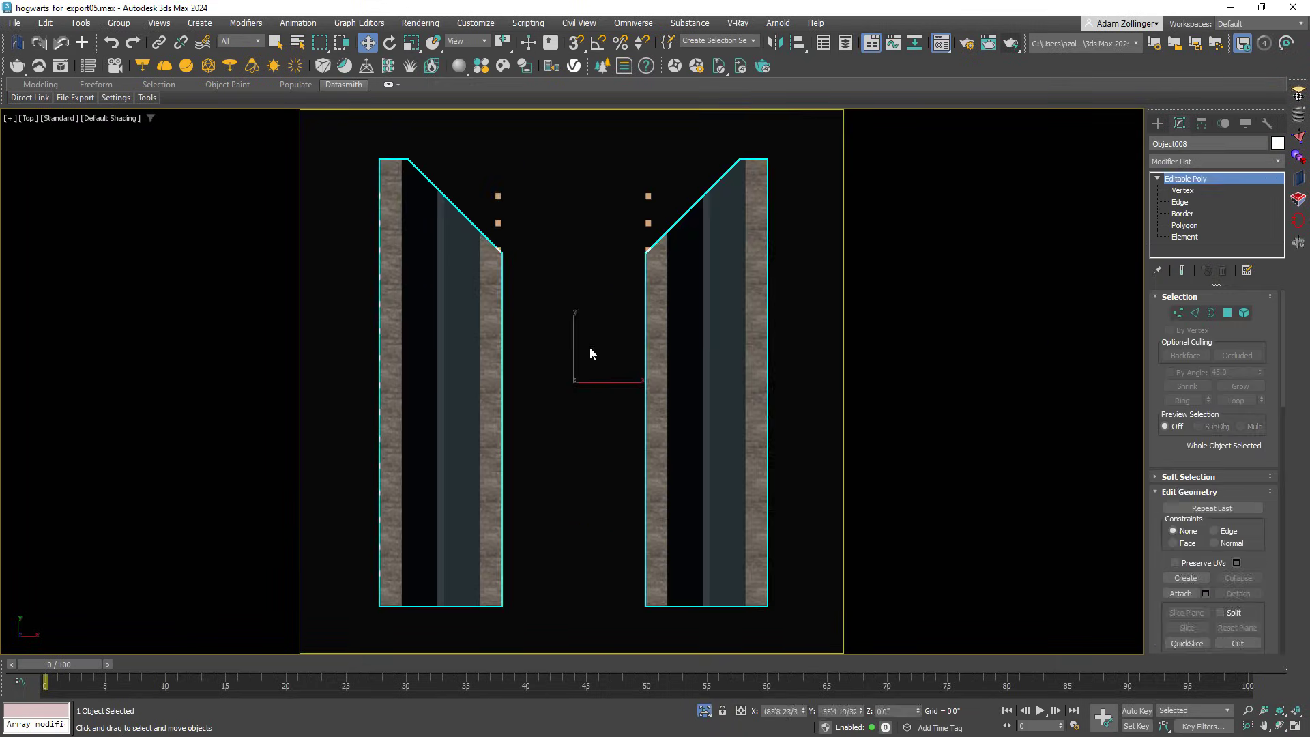
key("1")
left_click_drag(635, 382, 416, 234)
key("s")
scroll(710, 354, "down", 4)
middle_click_drag(710, 354, 521, 279)
right_click(411, 43)
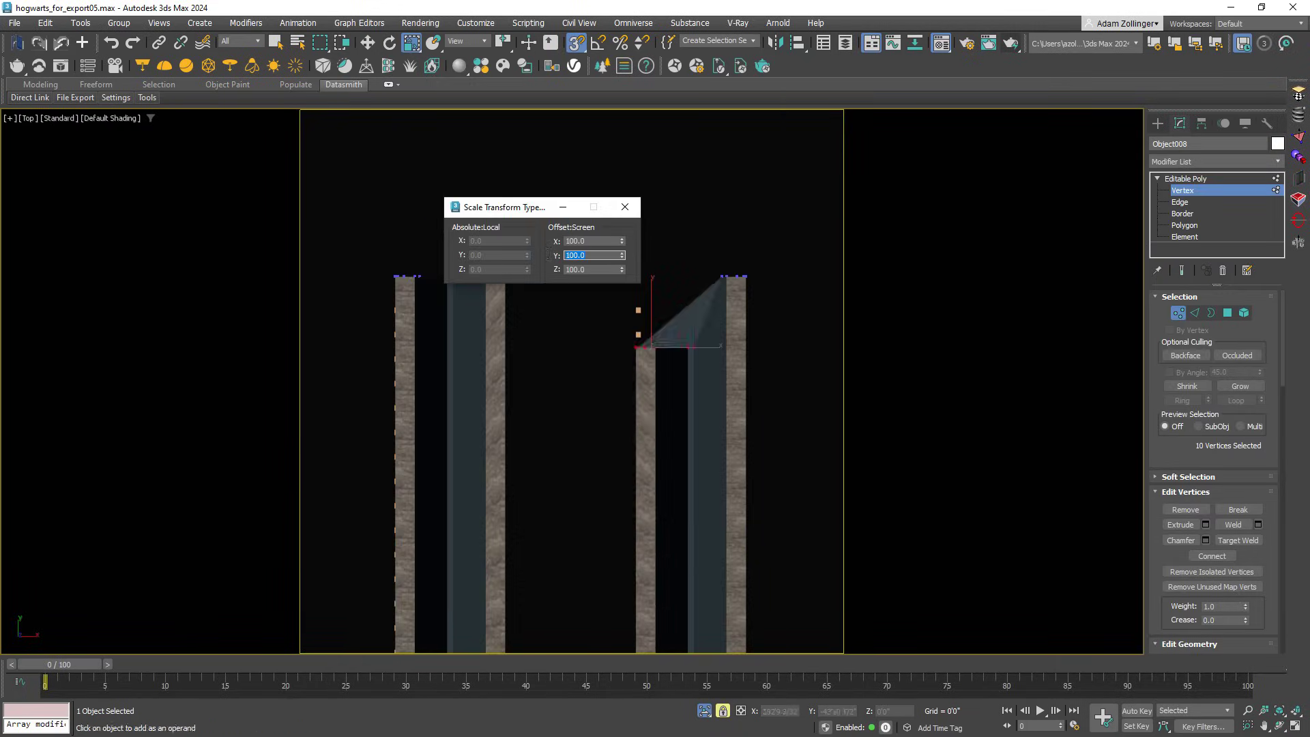
type("0w1")
End the isolation and show the edited wings within the full castle model
middle_click_drag(301, 284, 645, 441, "alt")
key("t")
key("F3")
left_click(705, 711)
key("F3")
middle_click_drag(573, 409, 523, 398, "alt")
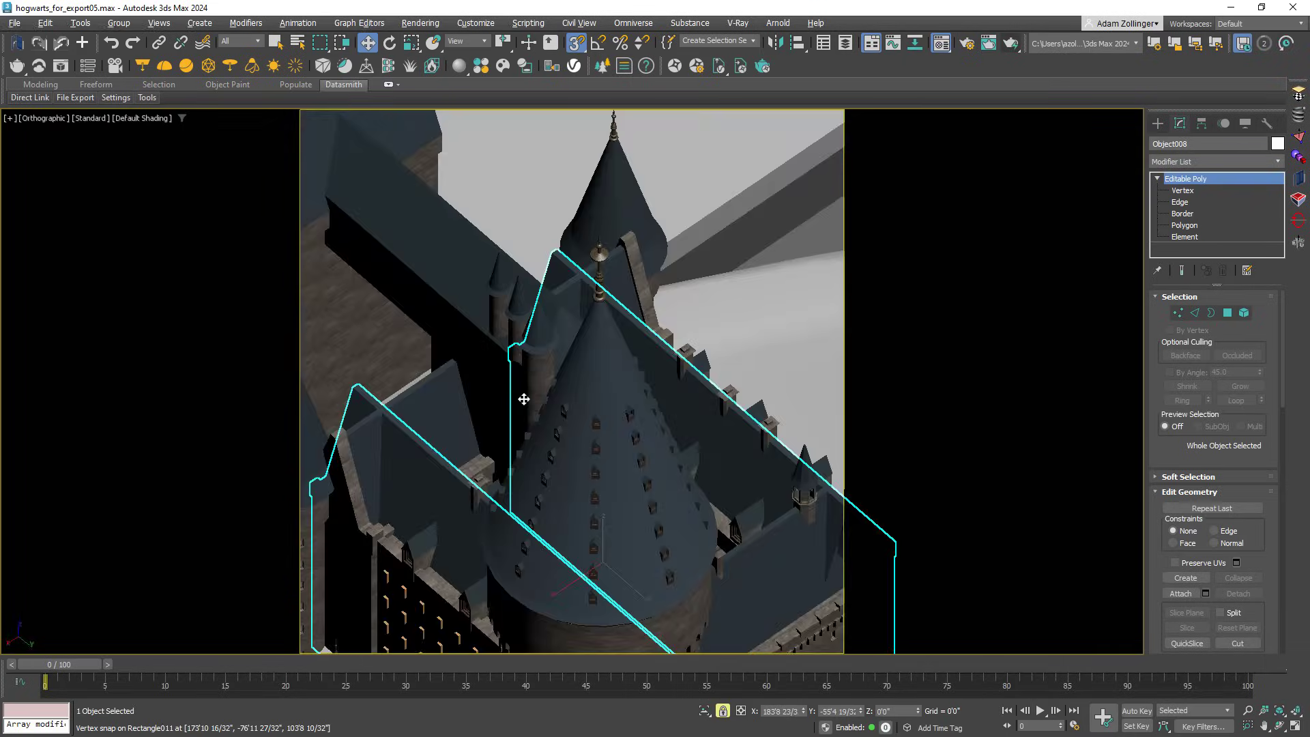
Open the window grid Rectangle395 on the wing wall for spline-level editing and return to its Extrude modifier
key("t")
key("1")
middle_click_drag(465, 208, 804, 314, "alt")
left_click(646, 312, "ctrl")
left_click(646, 395)
key("3")
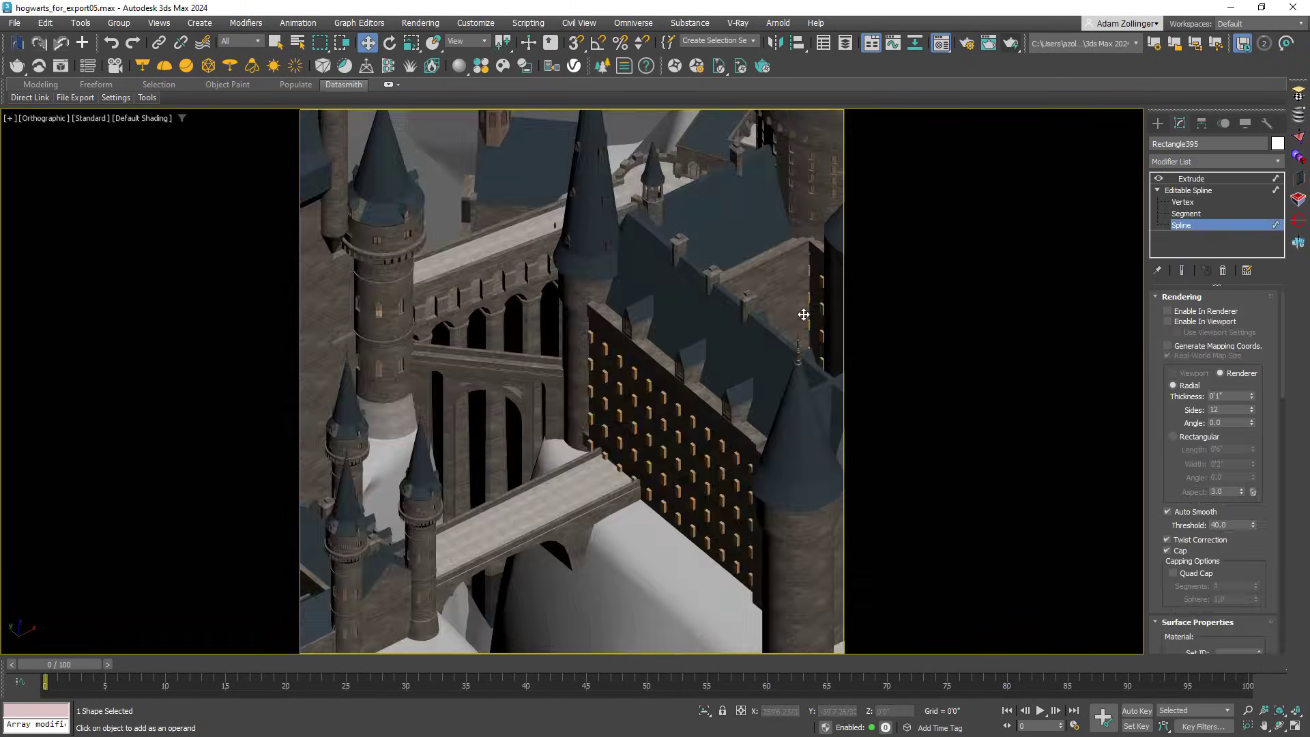
key("F3")
left_click(1190, 178)
Edit the window grid Rectangle397 on the wing wall at spline level and return to its Extrude modifier
scroll(633, 390, "down", 5)
left_click(1189, 190)
key("F3")
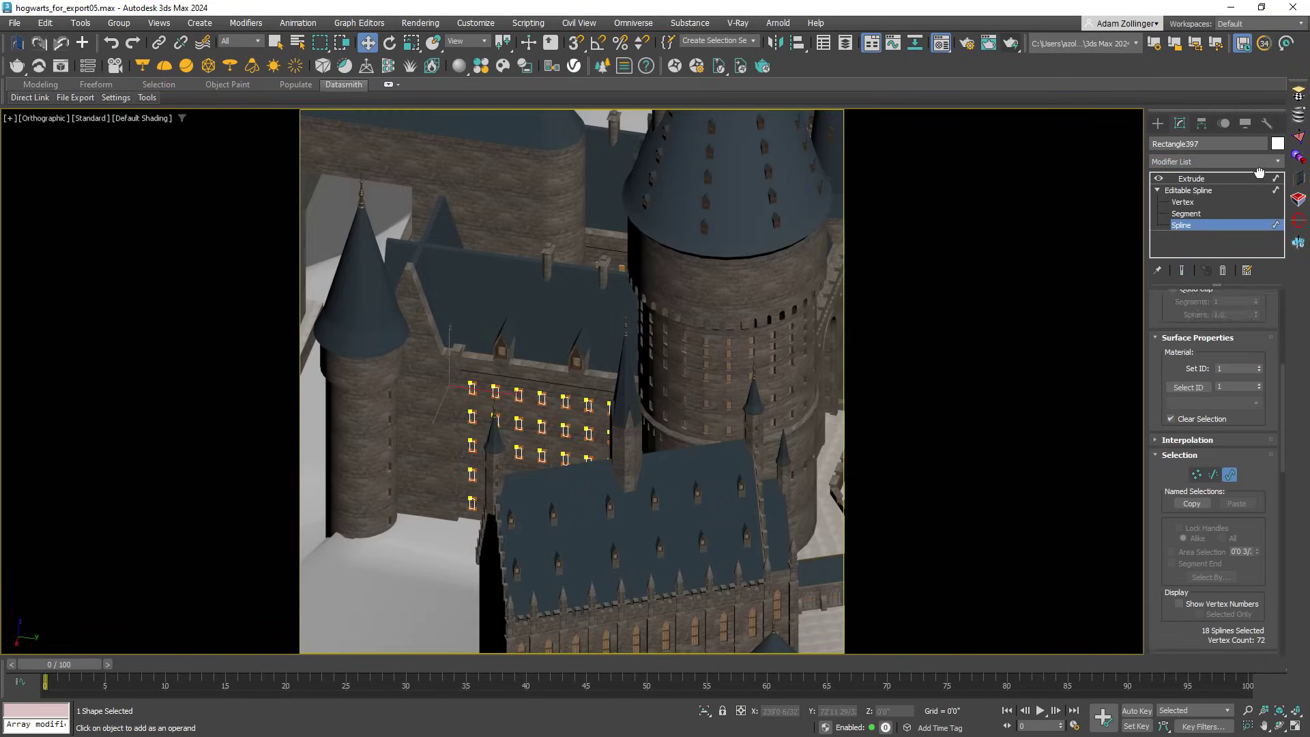
key("F3")
key("F3")
left_click(1191, 179)
scroll(612, 416, "up", 5)
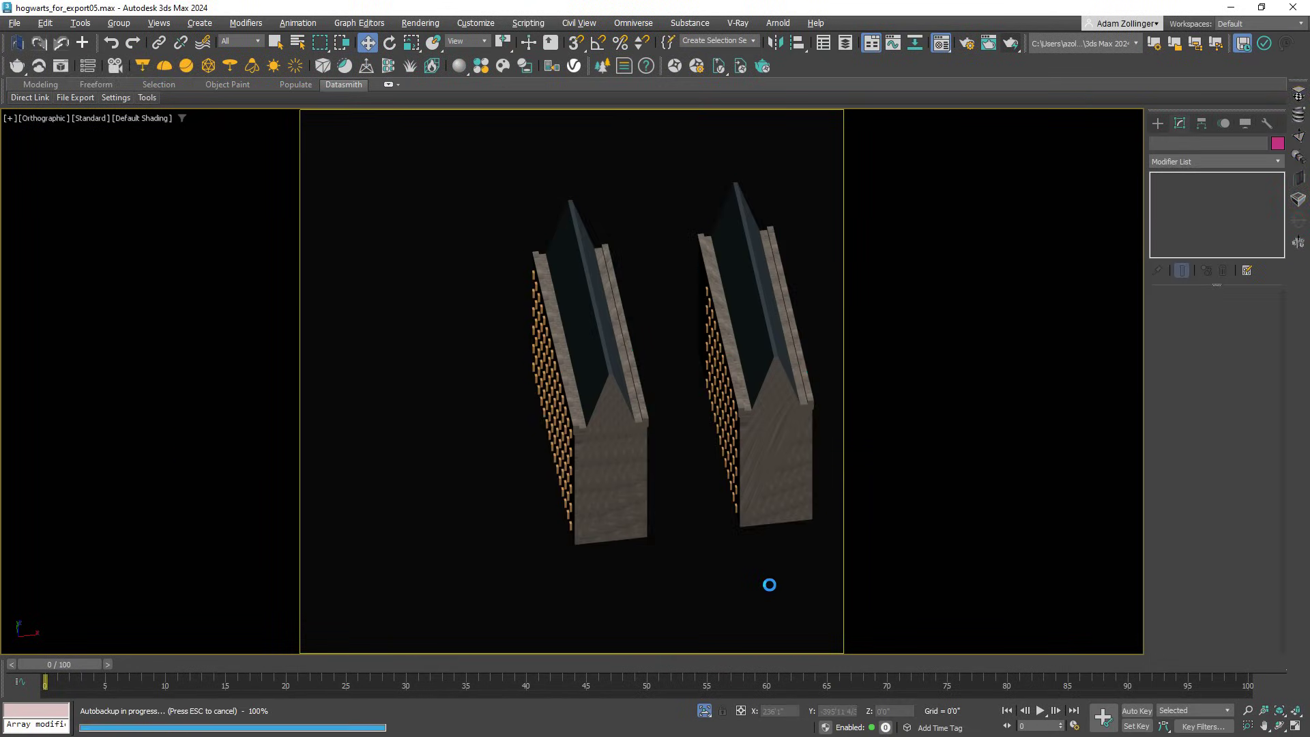
key("z")
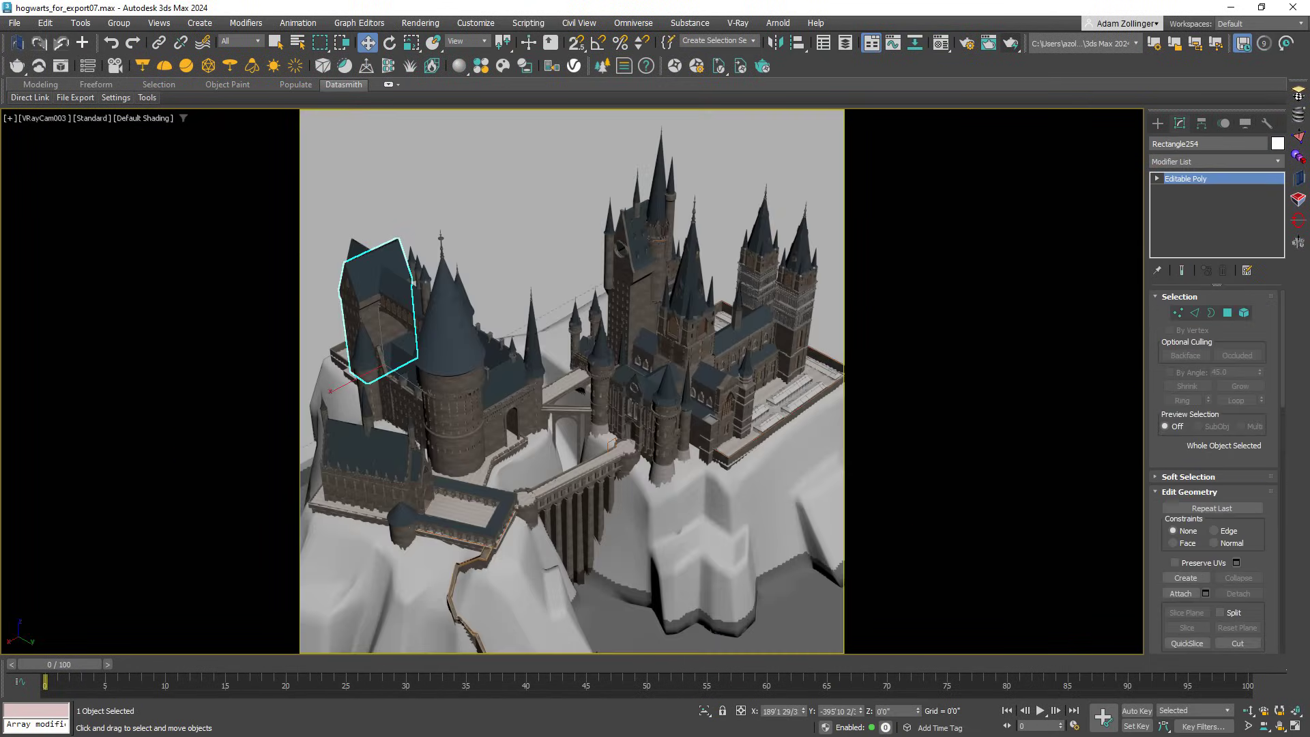
key(";")
key("ctrl+z")
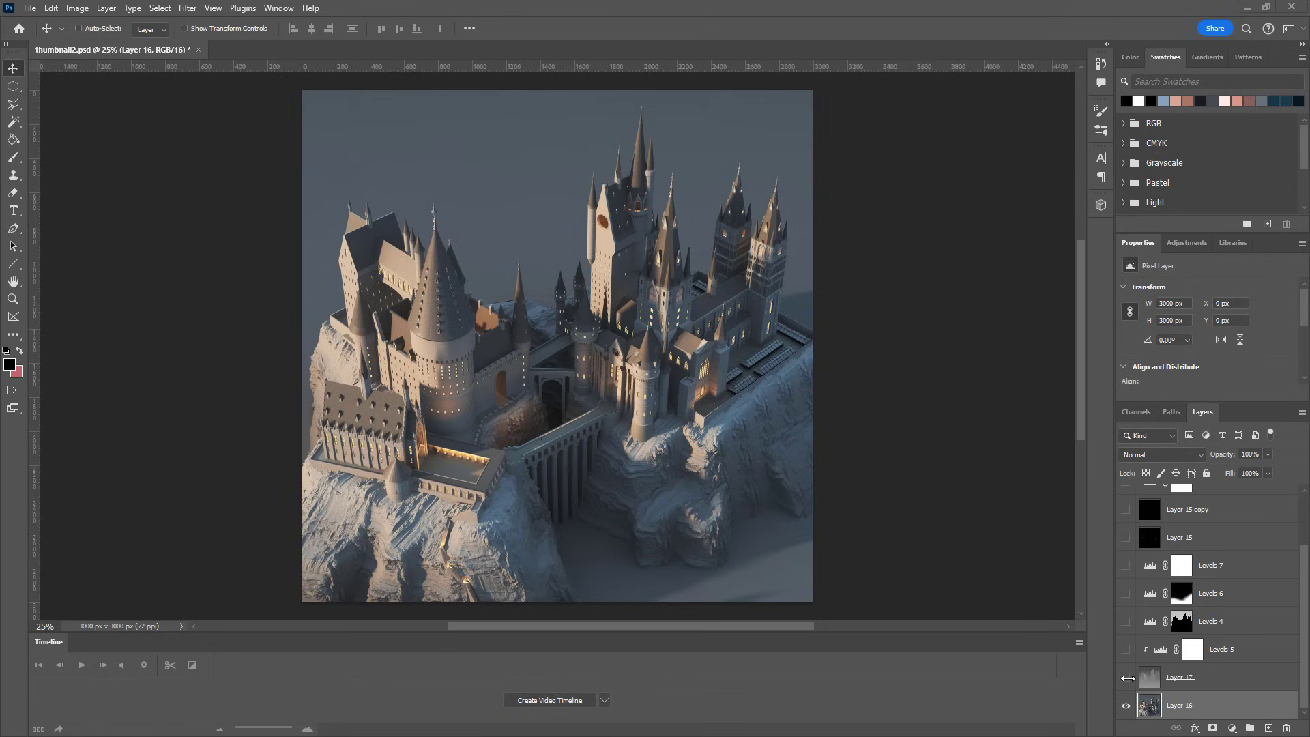
Switch to Photoshop and turn on the visibility of the adjustment and fill layers above the castle render in thumbnail2.psd
left_click_drag(1129, 631, 1146, 522)
left_click(1125, 497)
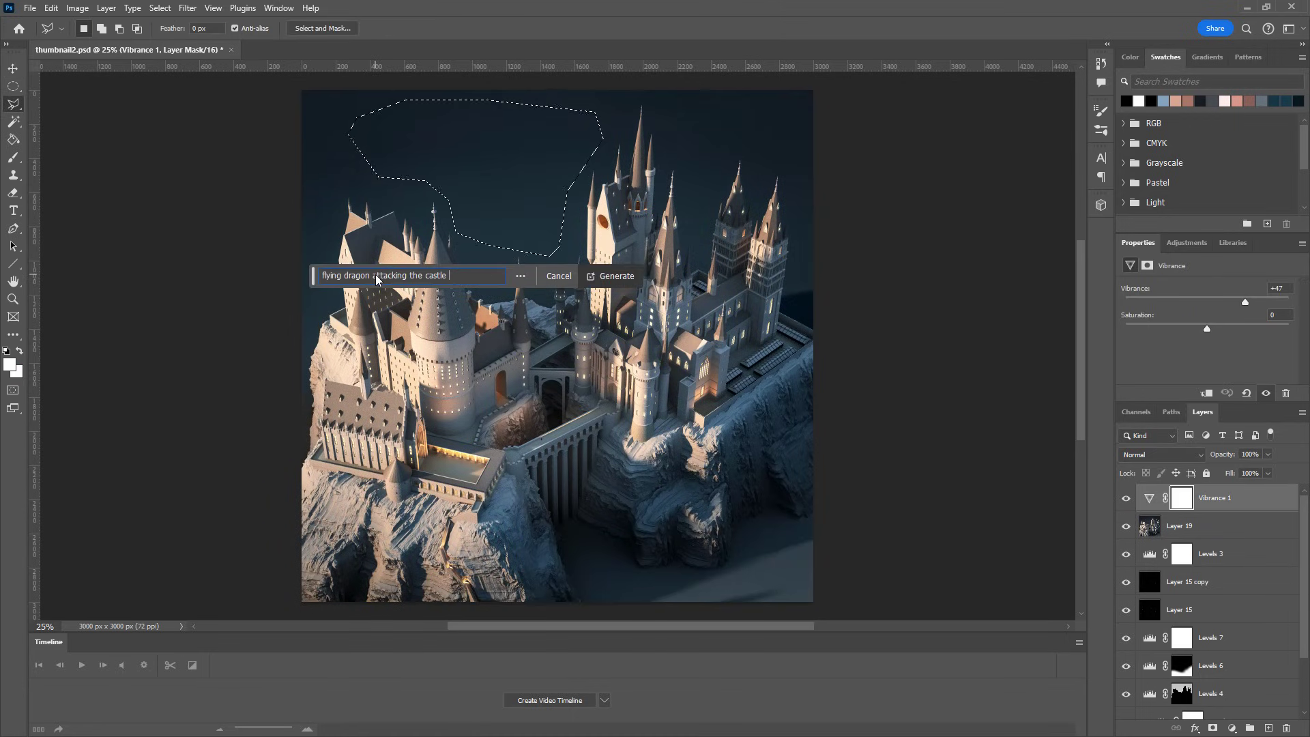
Generate a dragon in the selected sky with "flying dragon attacking the castle" and rework the prompt to "flying dragon blowing flames at the castle"
left_click(616, 276)
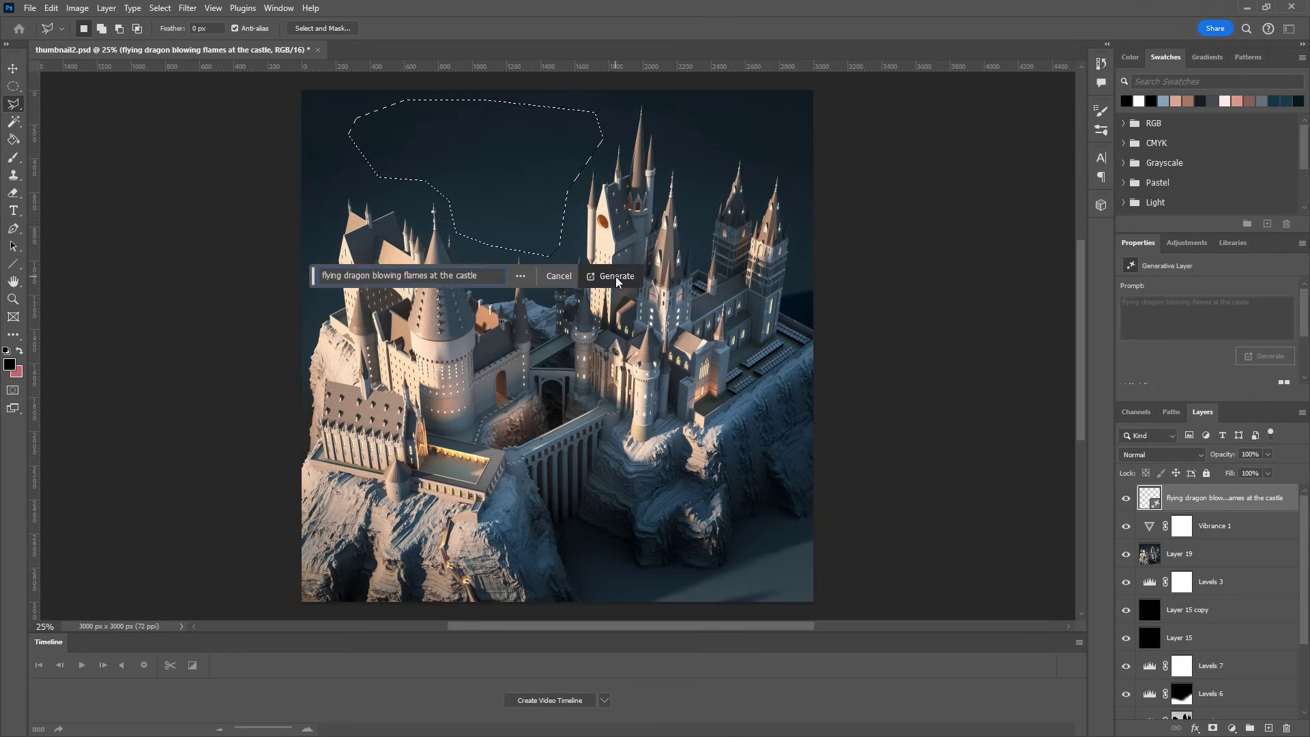
left_click(493, 278)
left_click(493, 278)
left_click_drag(365, 282, 854, 329)
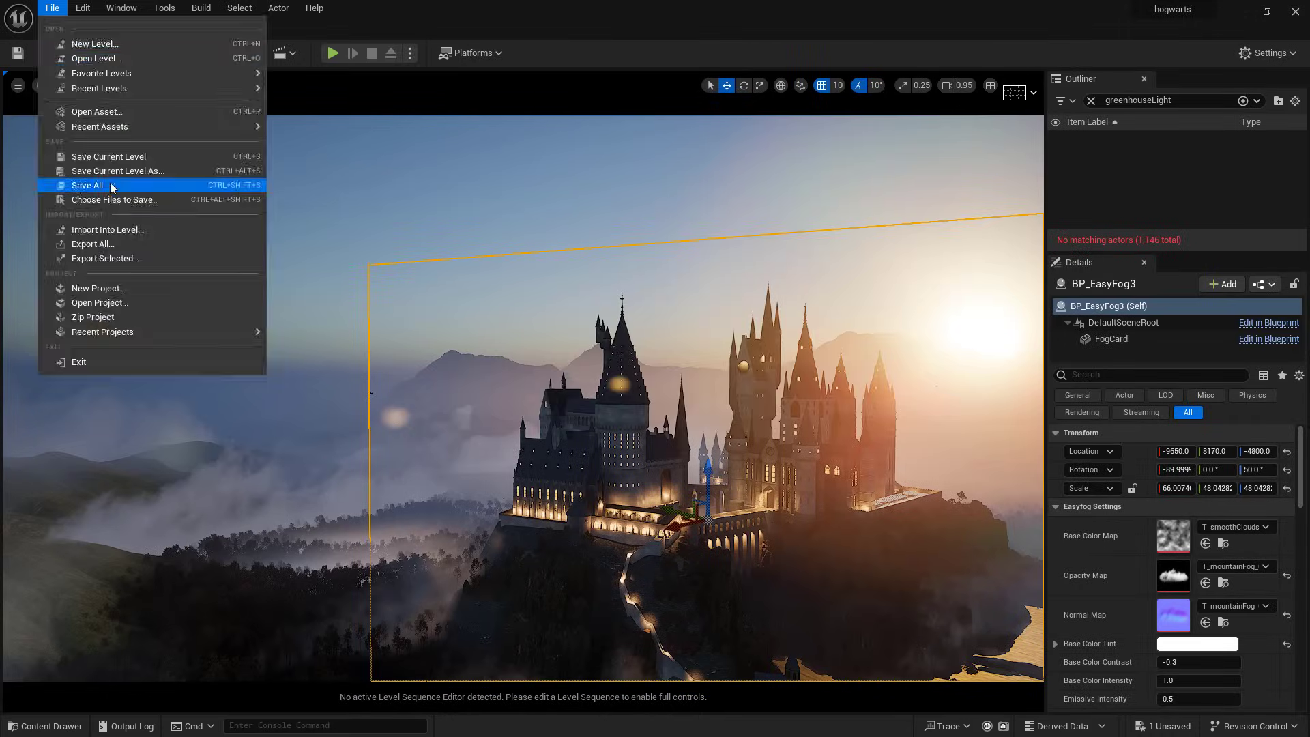
Switch to Unreal Engine, save all files, and look through CineCameraActor8 and CineCameraActor7
left_click(161, 182)
left_click_drag(853, 475, 908, 477, "alt")
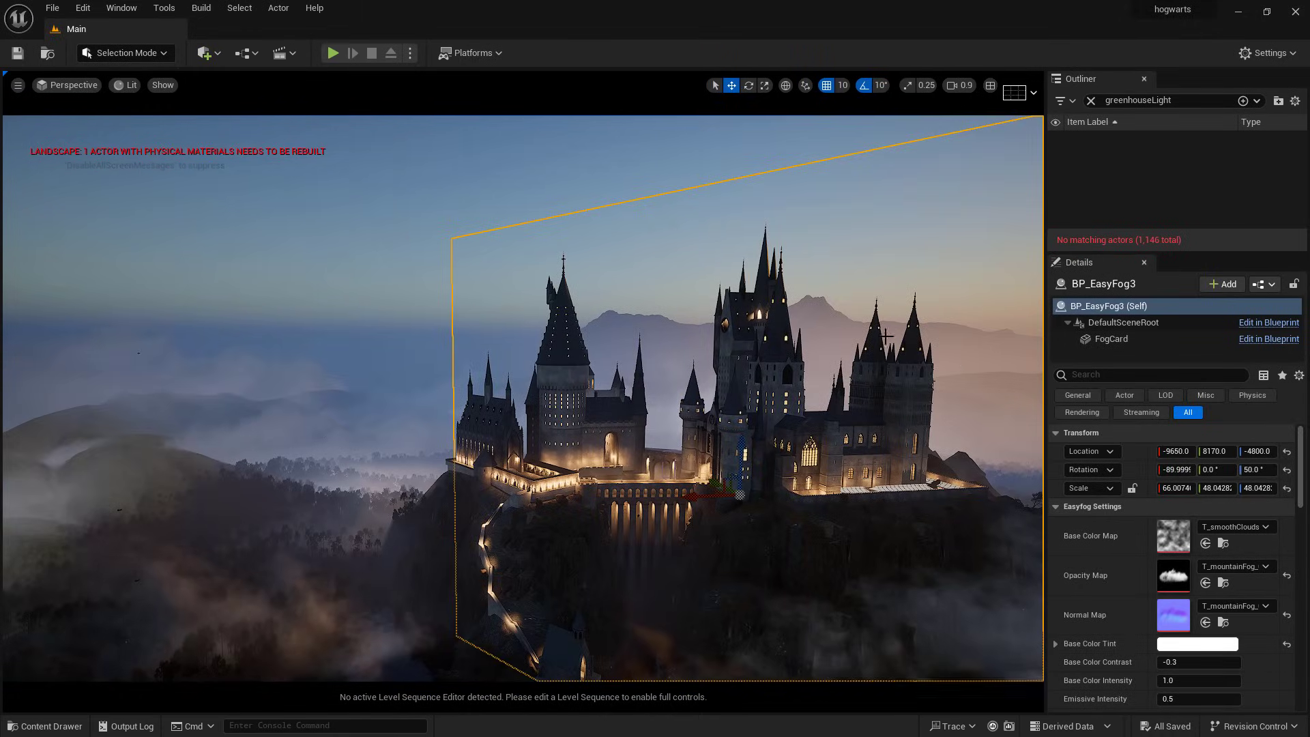
left_click(67, 85)
left_click(266, 349)
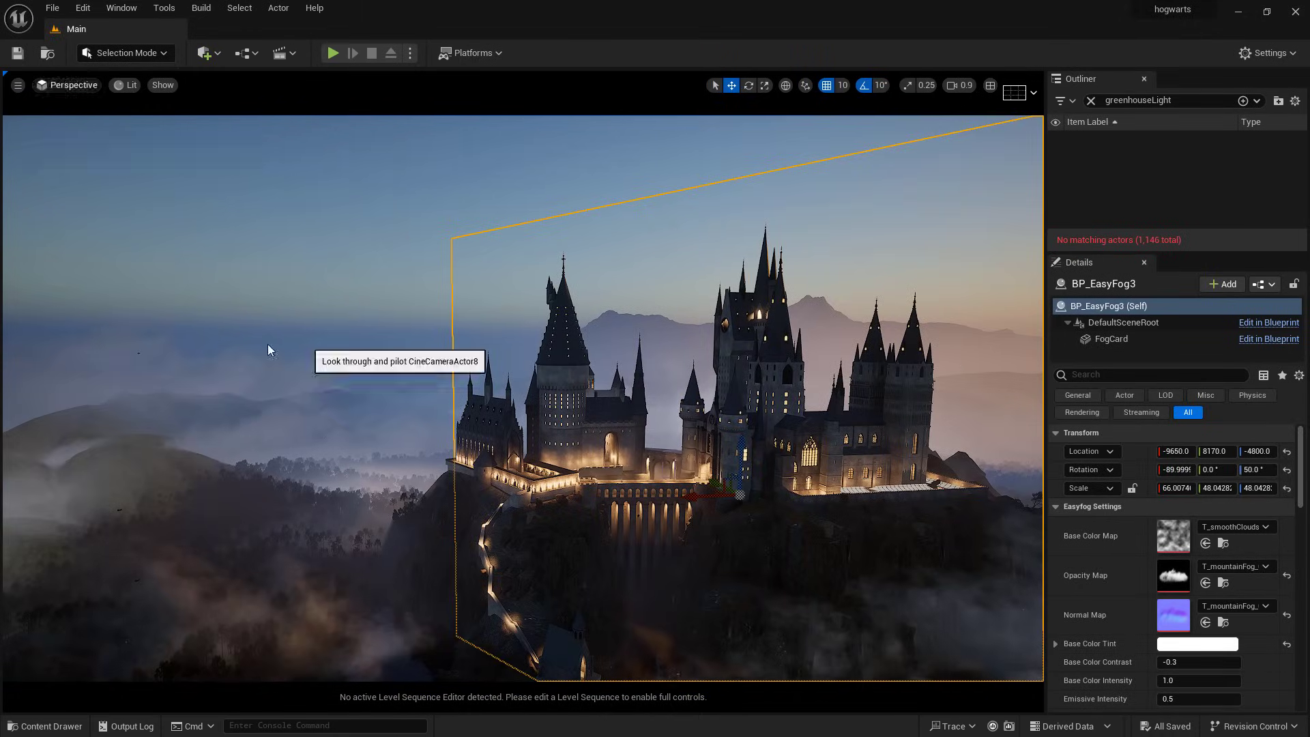
left_click(66, 85)
left_click(276, 325)
Pilot CineCameraActor6, fine-tune its exposure compensation, and bring up its color temperature settings
left_click(67, 86)
left_click(266, 313)
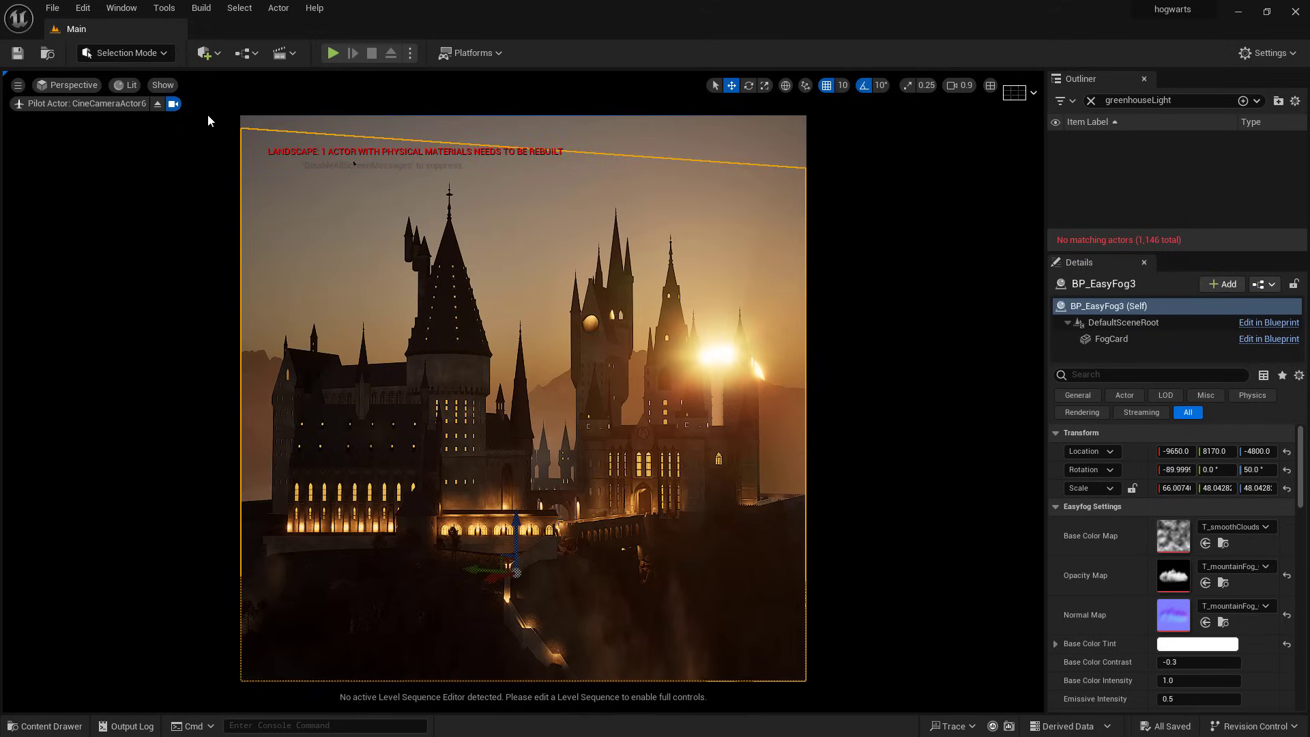
scroll(1187, 226, "down", 2)
left_click(1175, 195)
left_click(1143, 377)
type("exp")
left_click_drag(1194, 489, 1205, 489)
left_click(1060, 376)
type("temp")
Look through CineCameraActor5 and CineCameraActor4, and set CineCameraActor4's exposure compensation to about 1.82
left_click(67, 86)
left_click(249, 296)
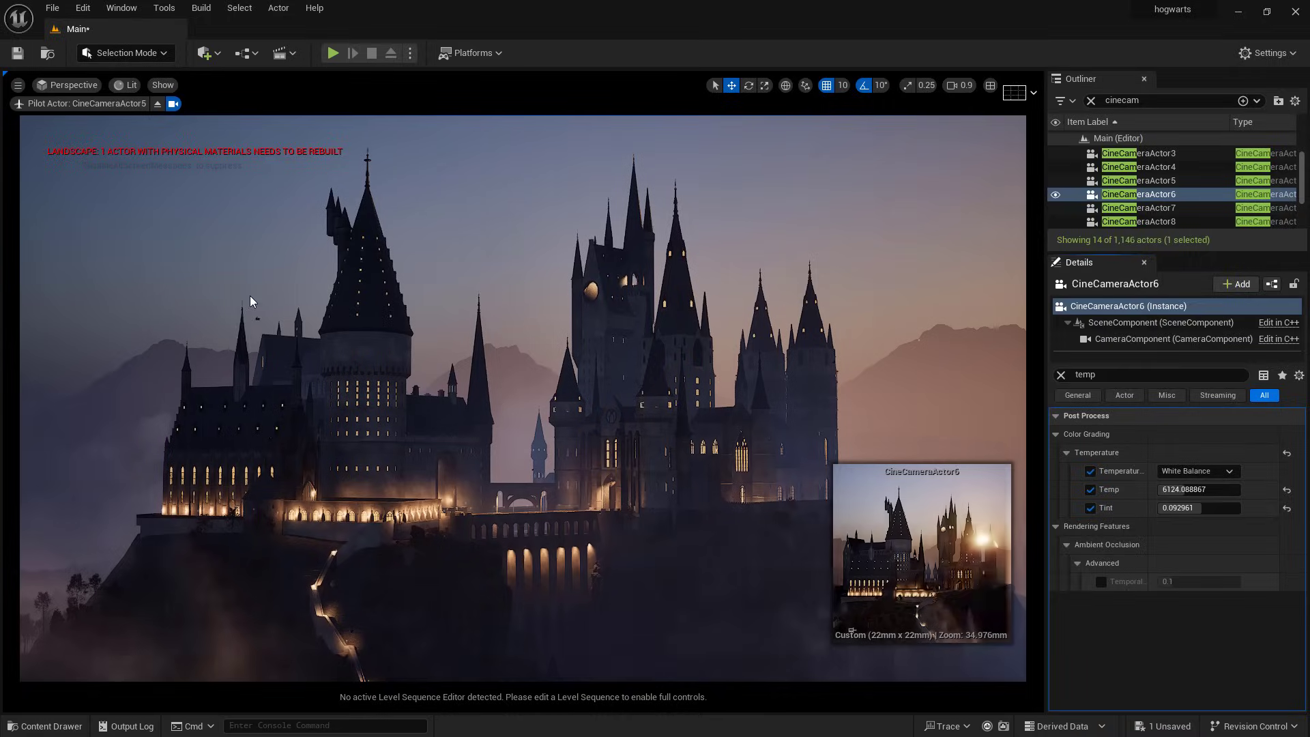
left_click(835, 198)
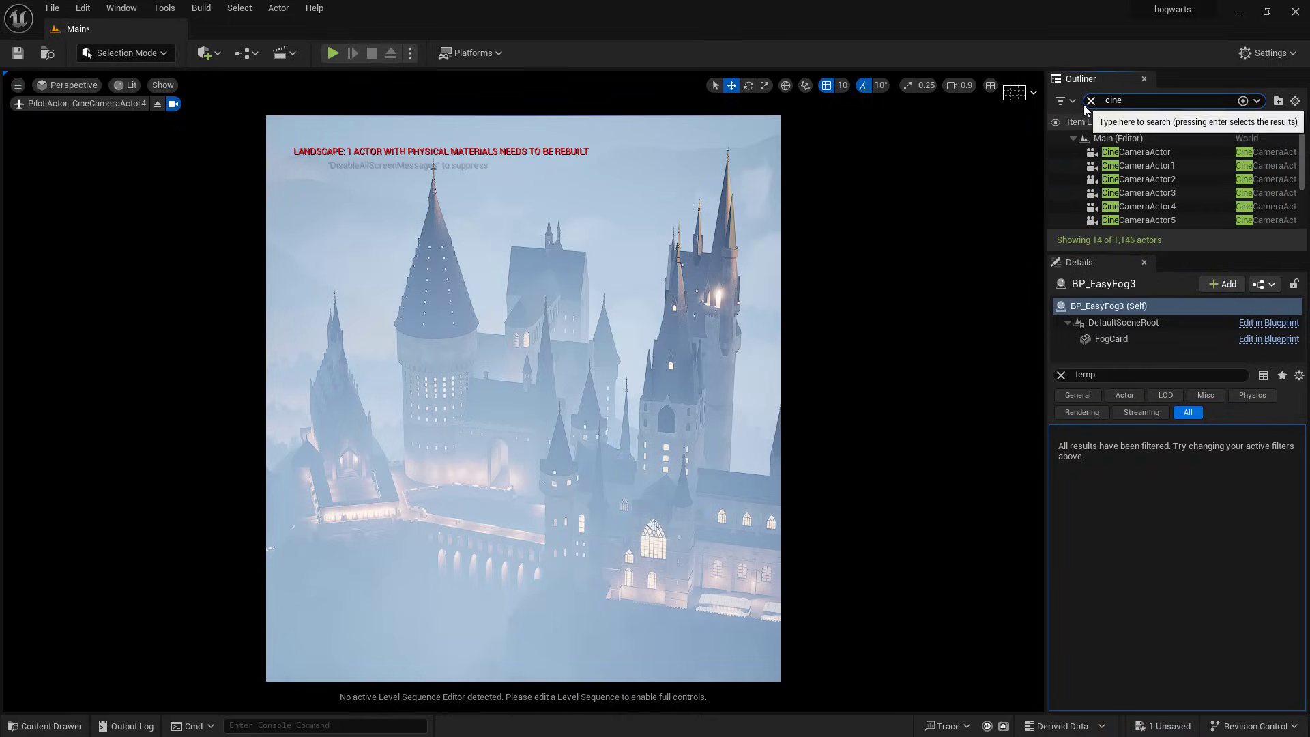
left_click(1138, 206)
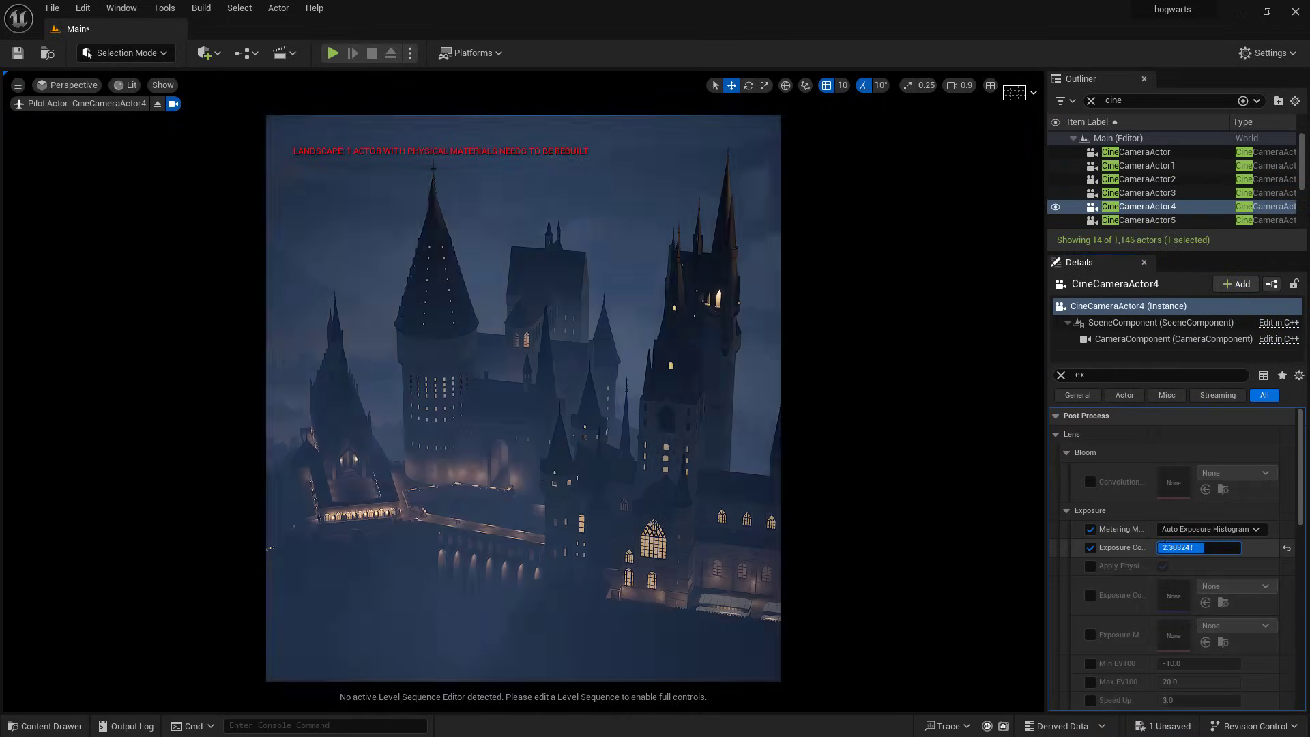
Pilot CineCameraActor2 and select it to review its exposure settings
left_click(67, 86)
mouse_move(141, 217)
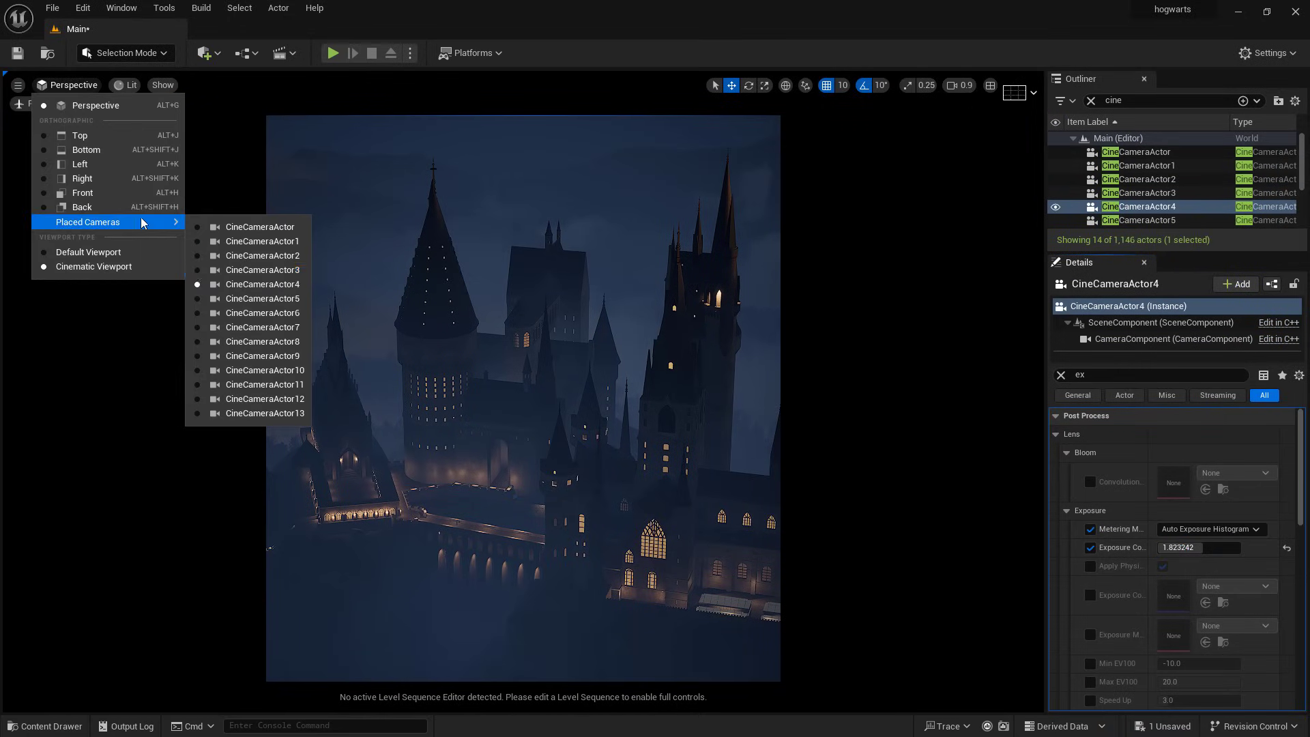
left_click(217, 258)
left_click(1137, 179)
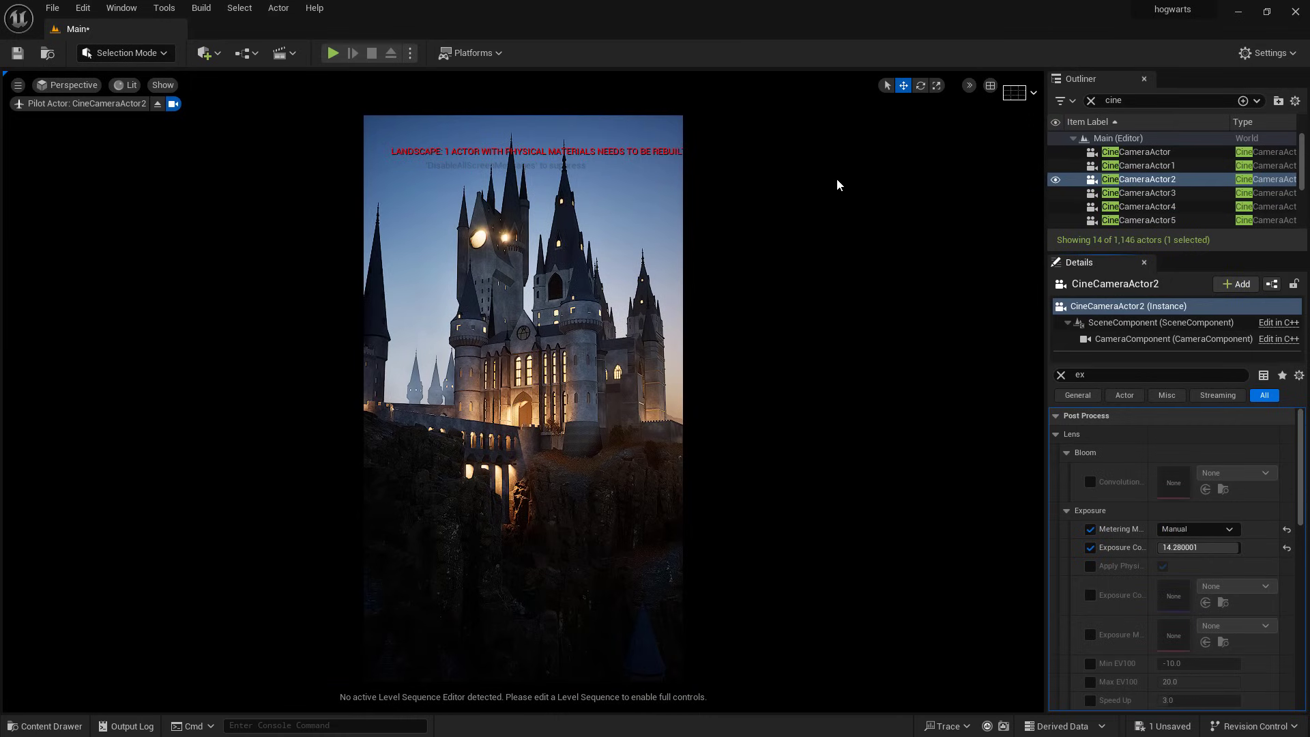
Pilot CineCameraActor1, select it and set its exposure compensation to about 4.08
left_click(66, 86)
left_click(103, 101)
left_click(66, 85)
mouse_move(141, 217)
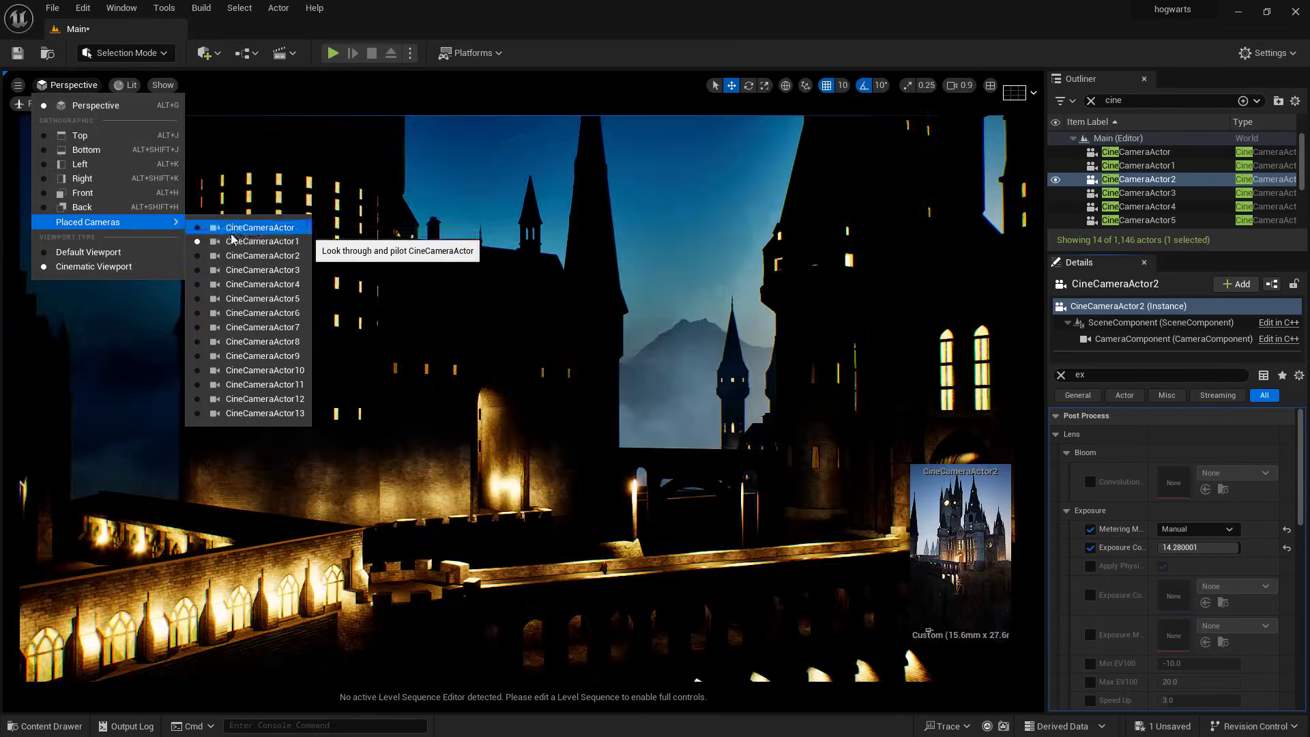
left_click(217, 244)
left_click(1138, 165)
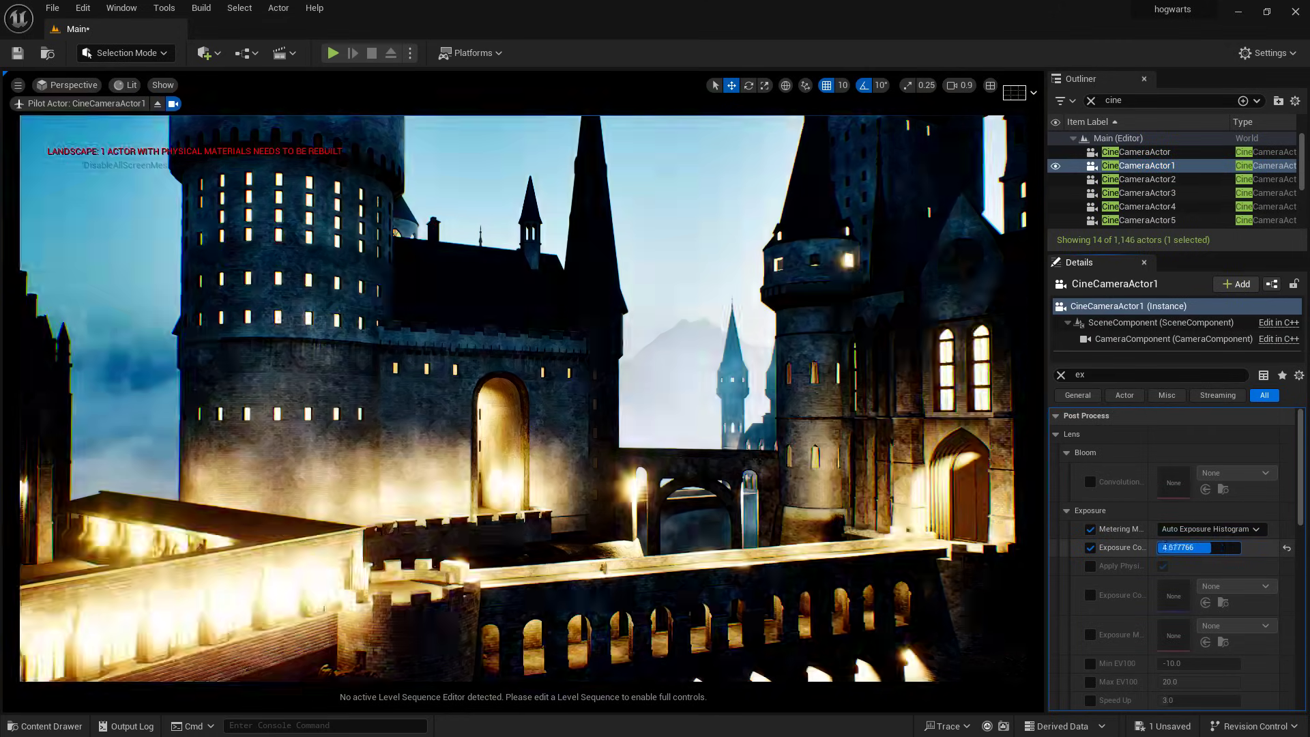
Look through CineCameraActor10, CineCameraActor11 and CineCameraActor13 to check their framing and exposure
left_click(67, 85)
left_click(273, 370)
left_click(67, 86)
left_click(265, 385)
left_click(921, 307)
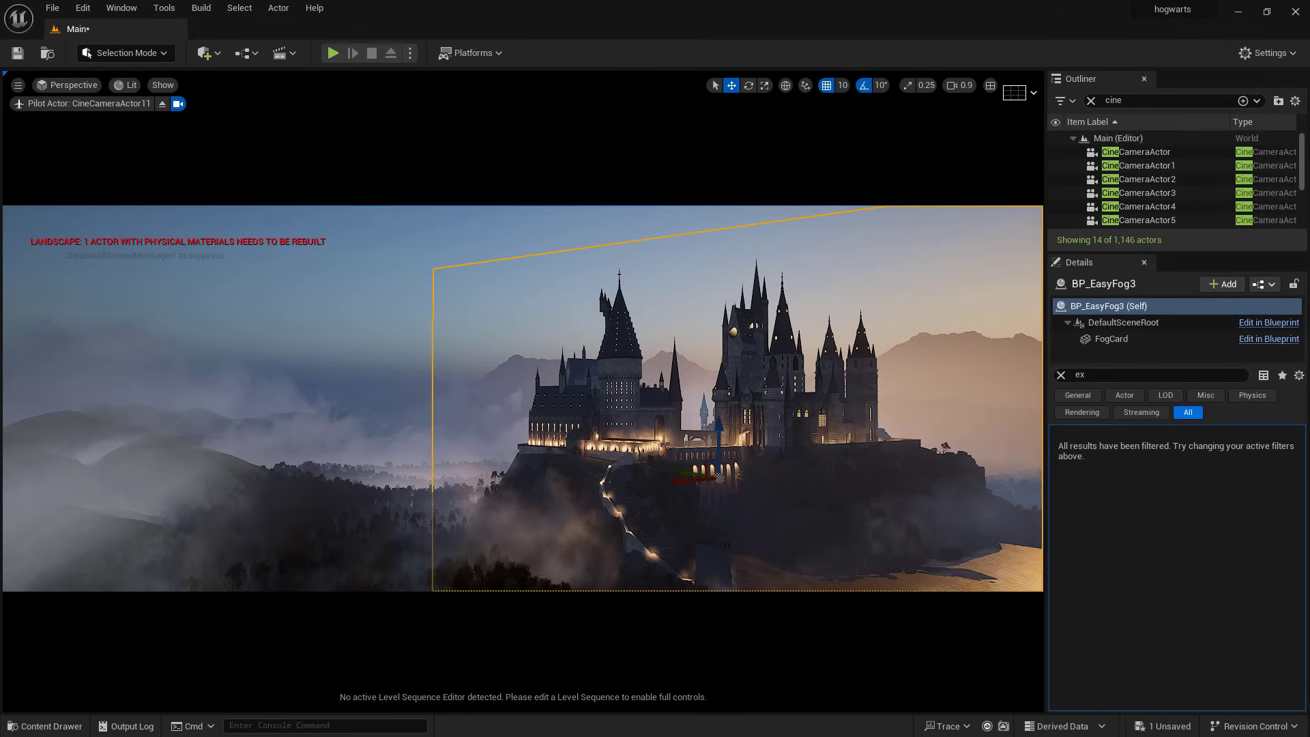
left_click(67, 85)
left_click(264, 413)
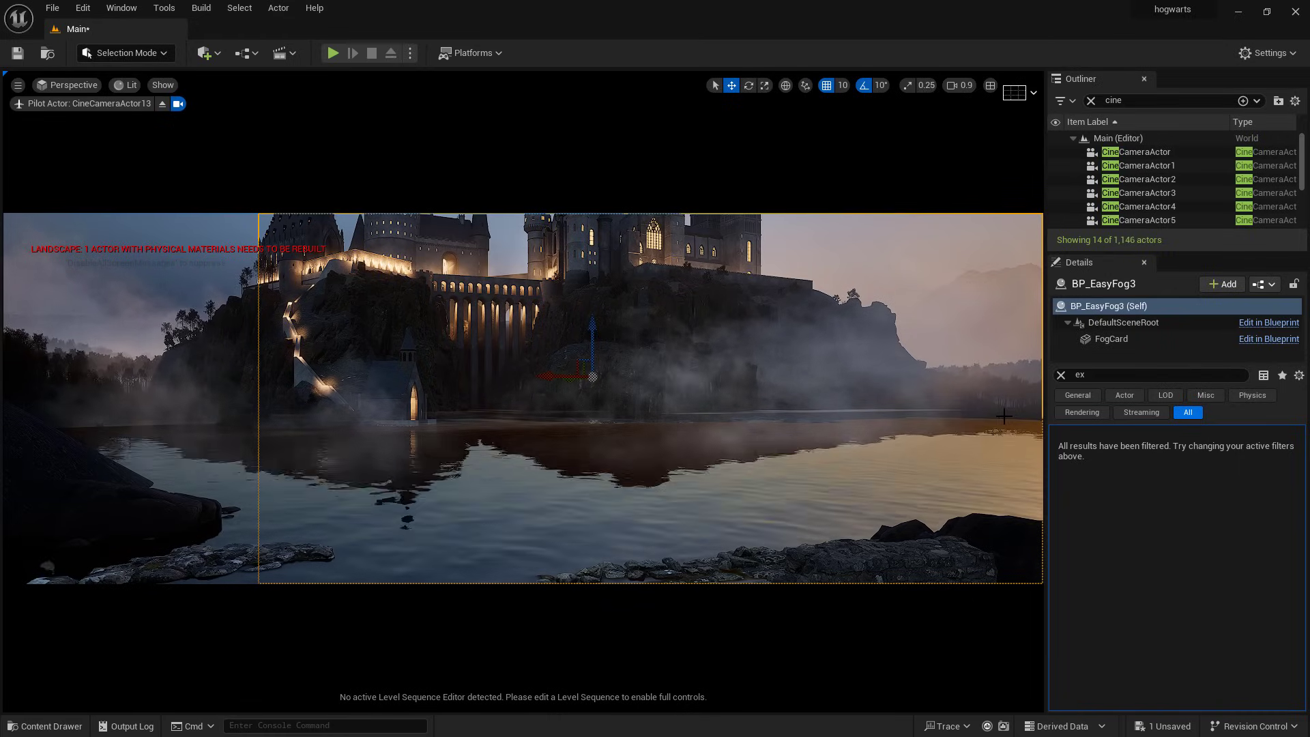
Open camLevelSequence, move the sequence editor out of the way, and play the CineCameraActor13 shot
left_click(217, 54)
left_click(290, 54)
left_click(323, 178)
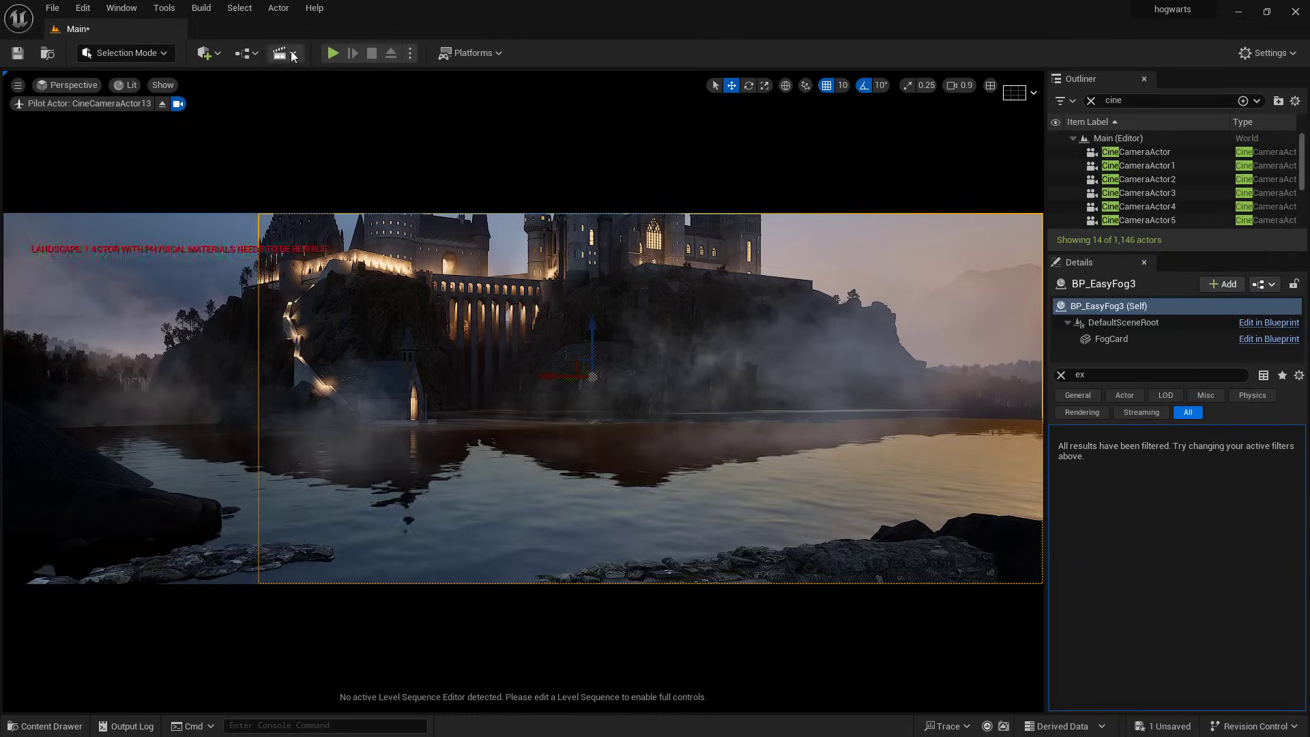
double_click(641, 297)
left_click_drag(1044, 13, 1146, 0)
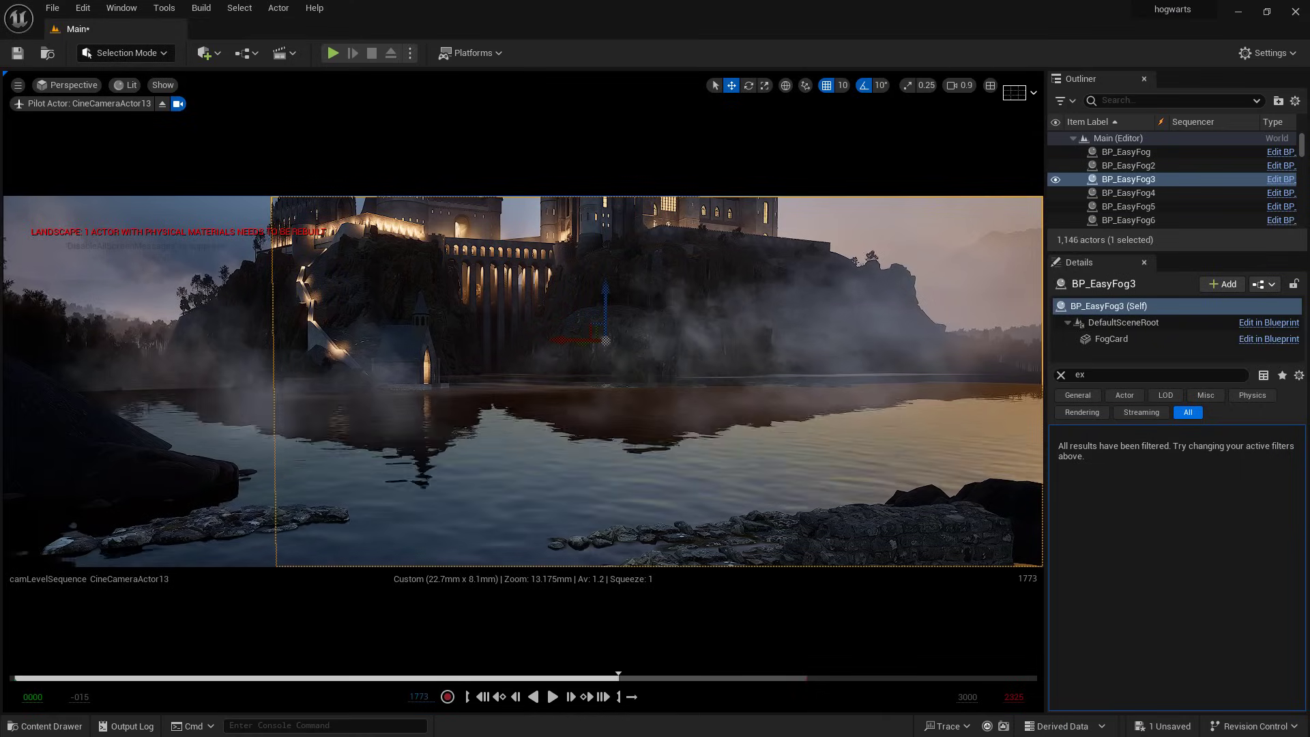
left_click(553, 698)
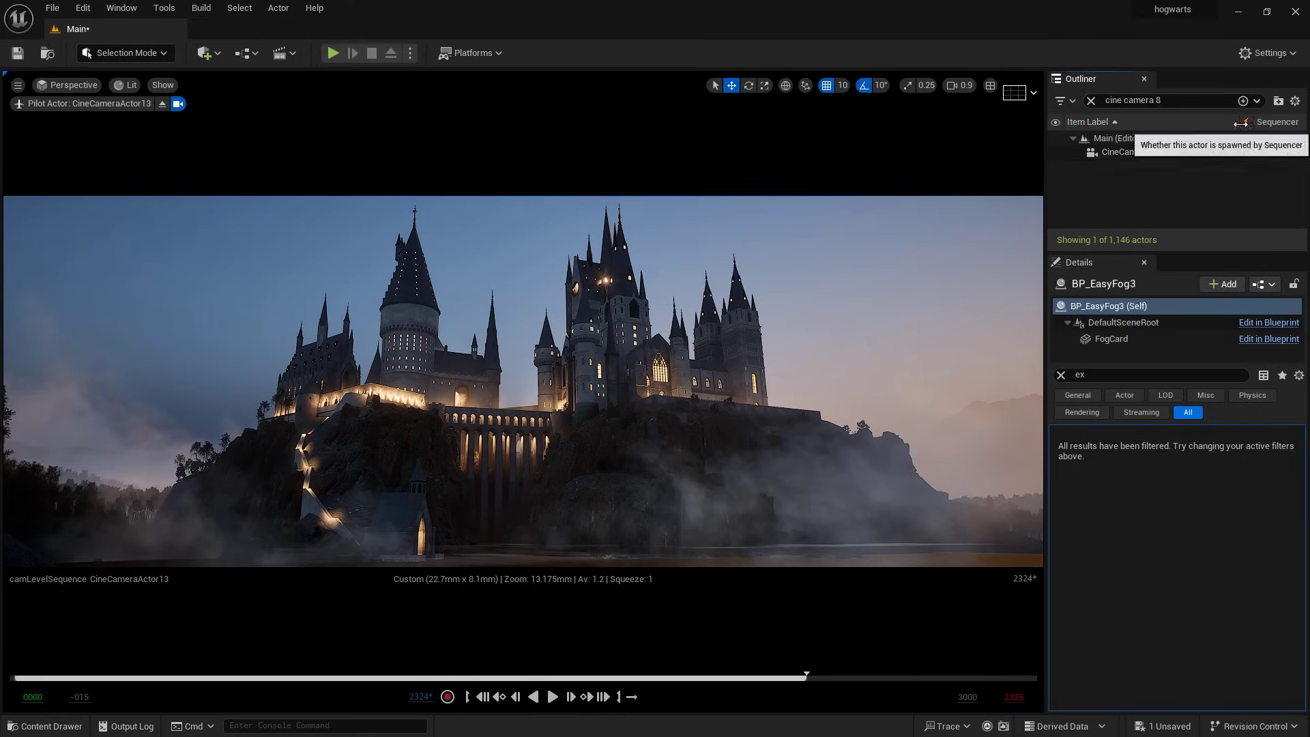
Select CineCameraActor8, rewind camLevelSequence to its start, look through that camera and play the shot
left_click(1138, 152)
left_click(17, 678)
left_click(80, 86)
left_click(235, 341)
left_click(553, 699)
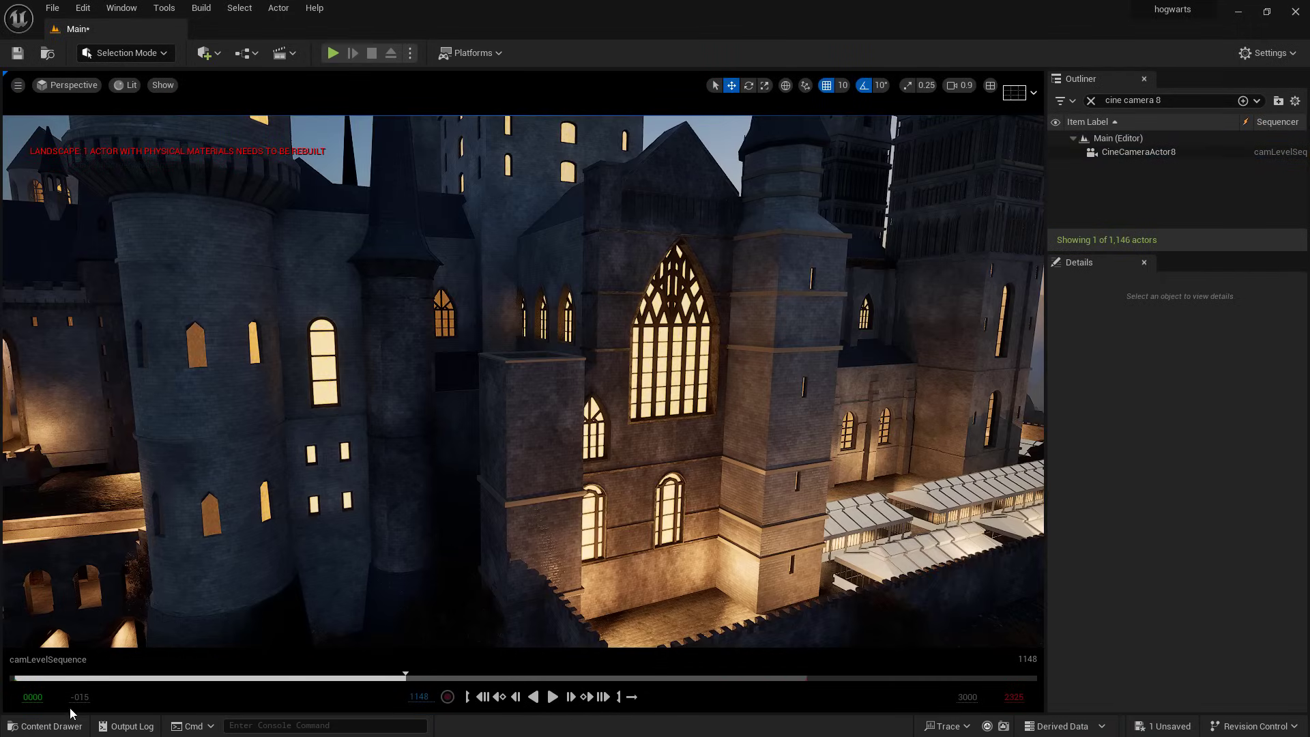
Apply the castleWall2 material from the project content to the great hall's walls and pinnacles
left_click(44, 726)
double_click(276, 553)
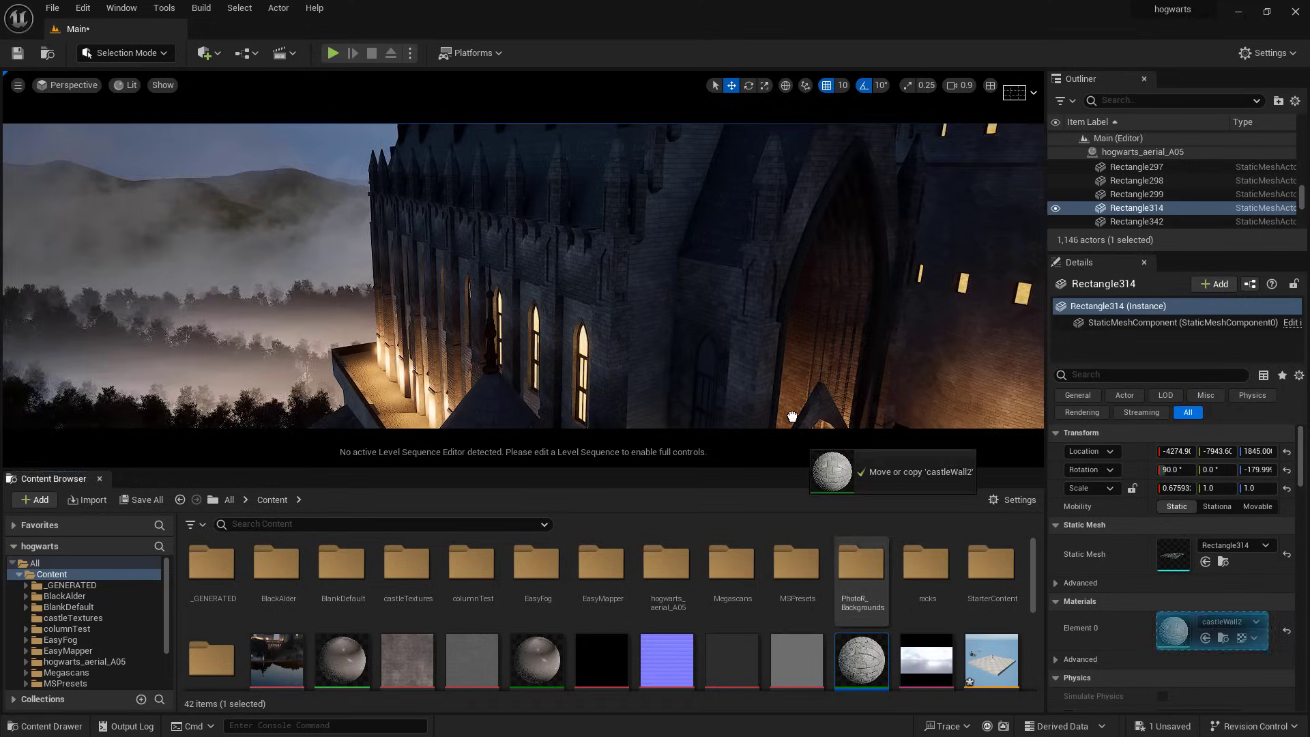
left_click_drag(860, 656, 689, 482)
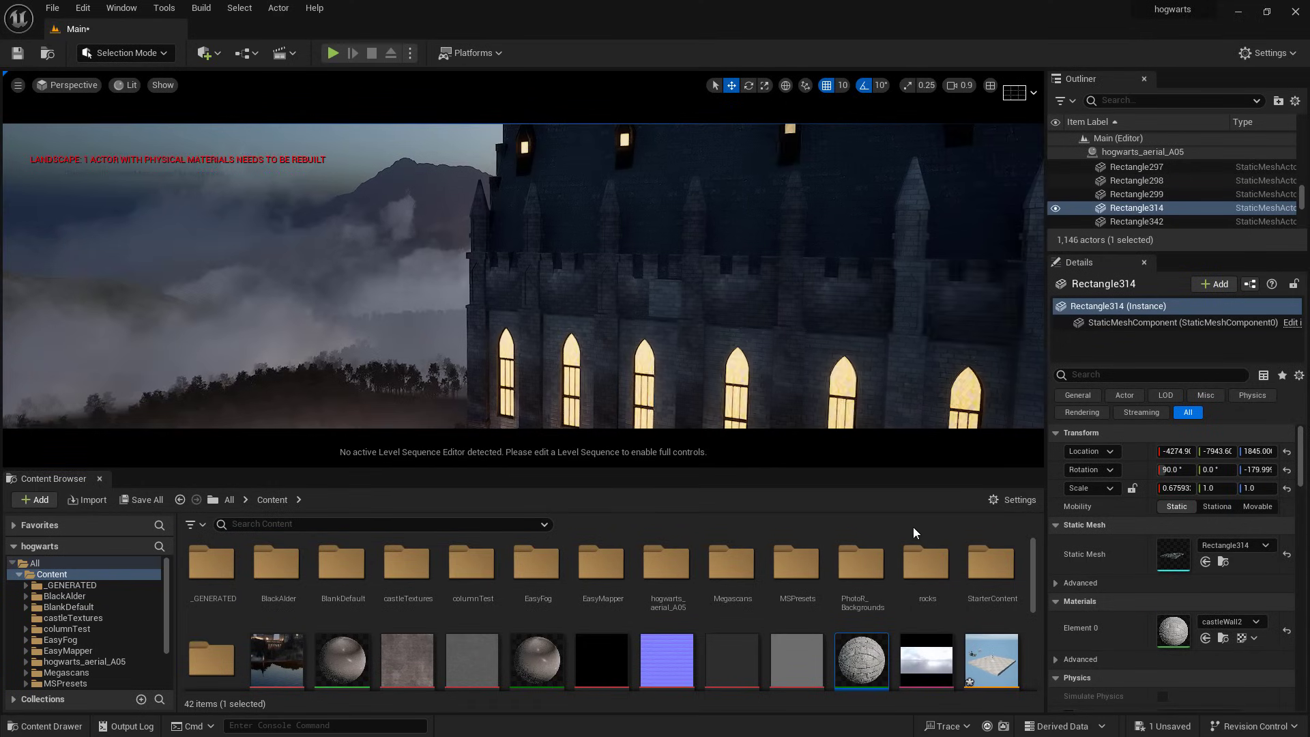
left_click_drag(860, 656, 801, 355)
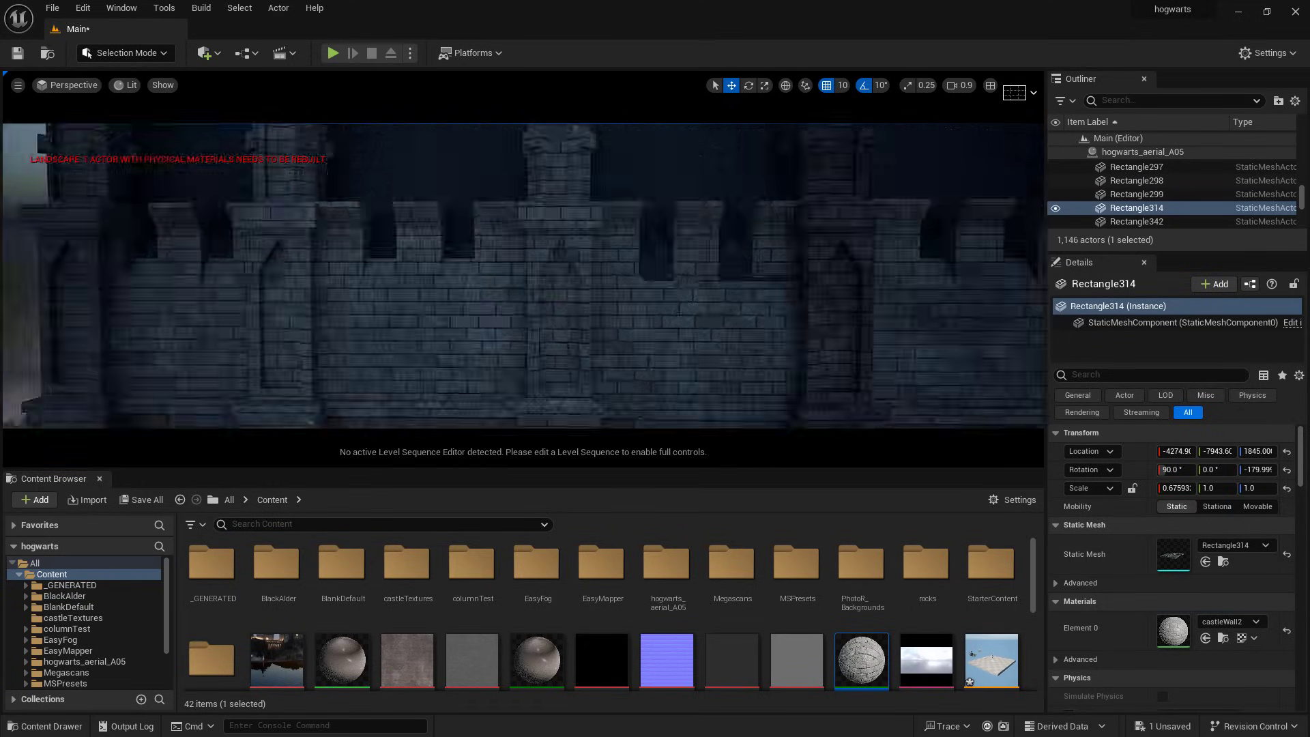
left_click_drag(358, 323, 382, 328)
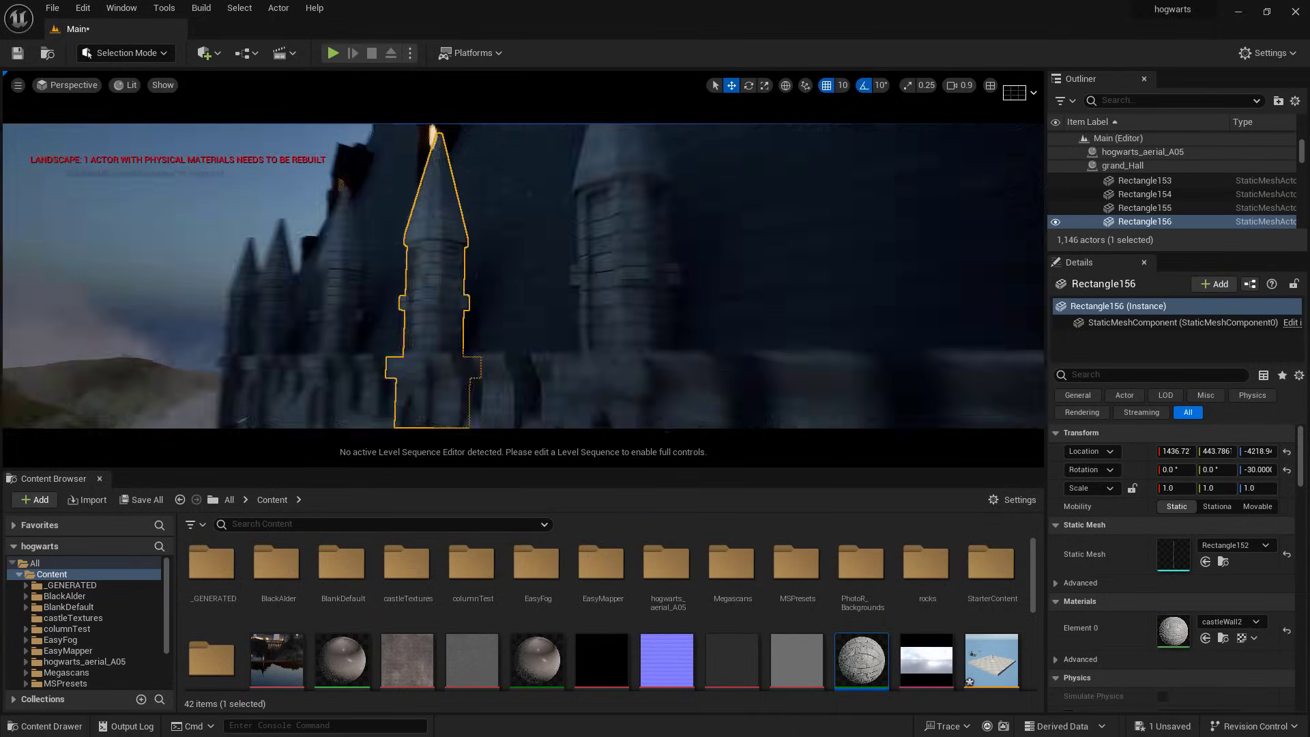
Restore the selection of roof dormers without the fog card and assign castleWall2 to their Element 1 slot
left_click(572, 312)
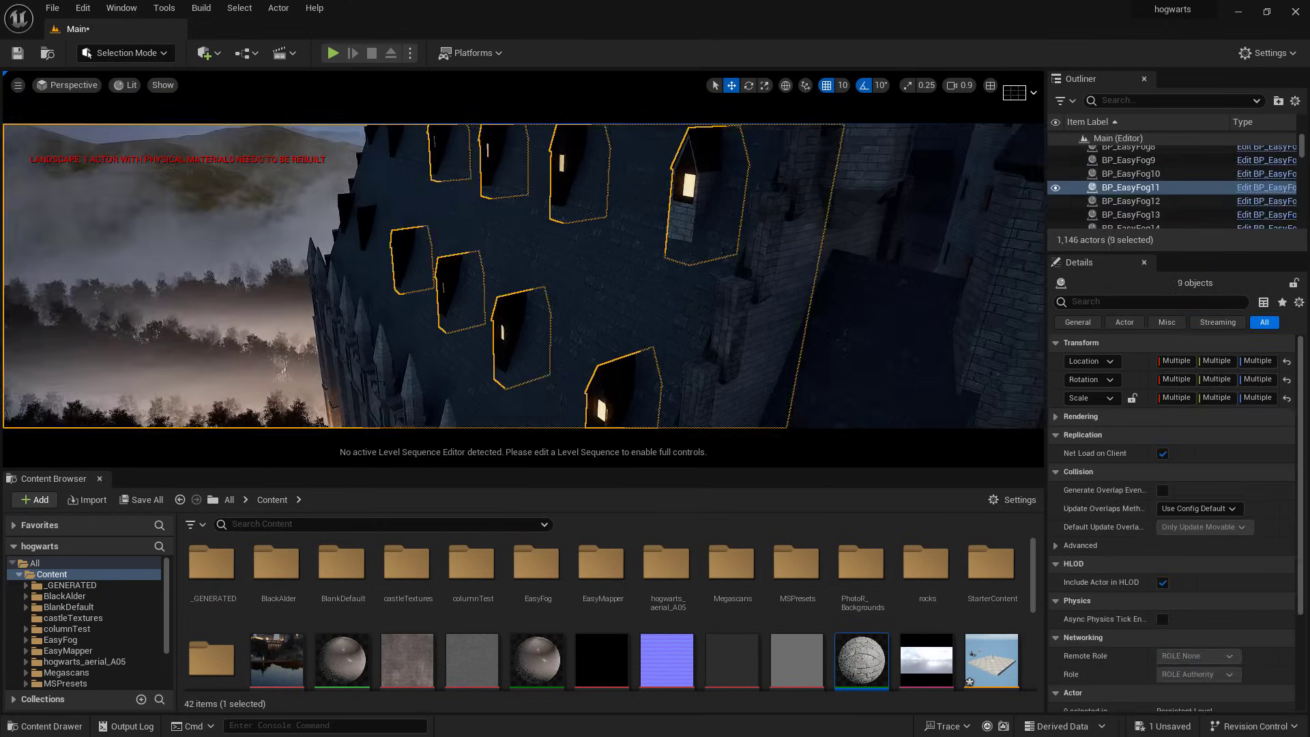
key("ctrl+z")
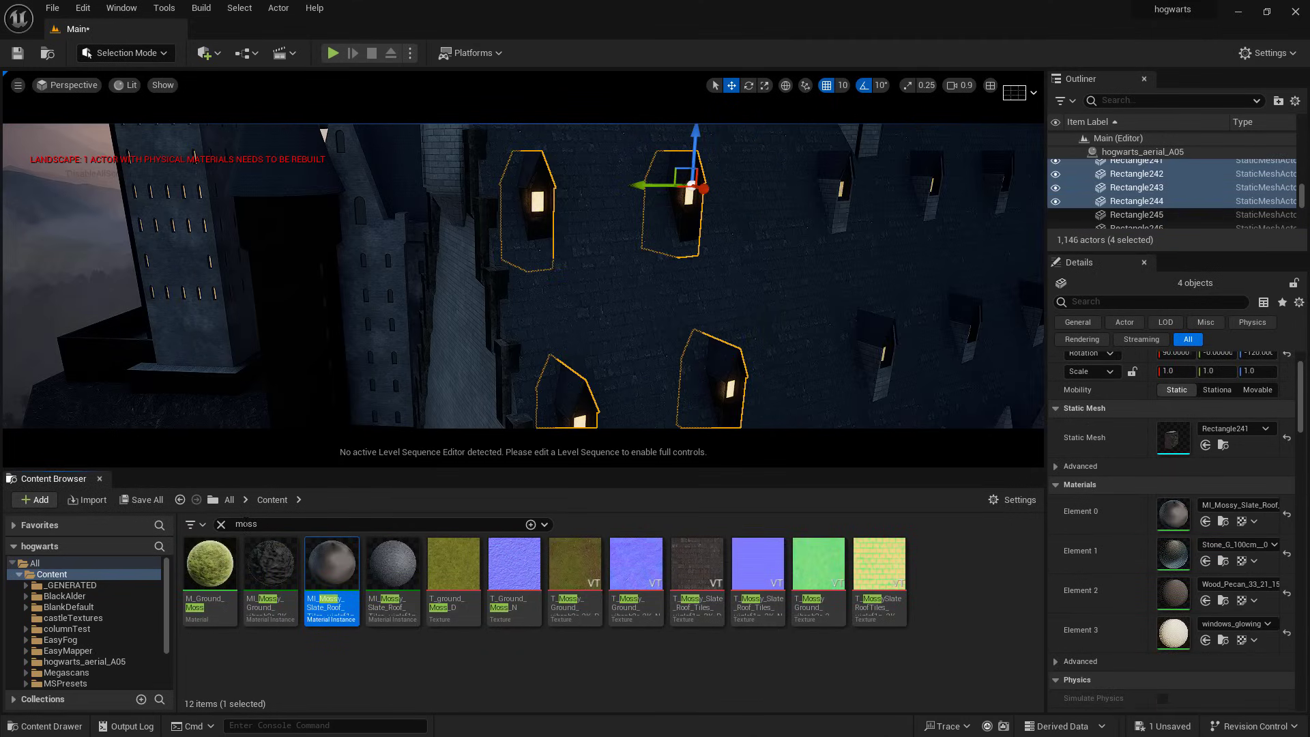
left_click_drag(861, 616, 1166, 553)
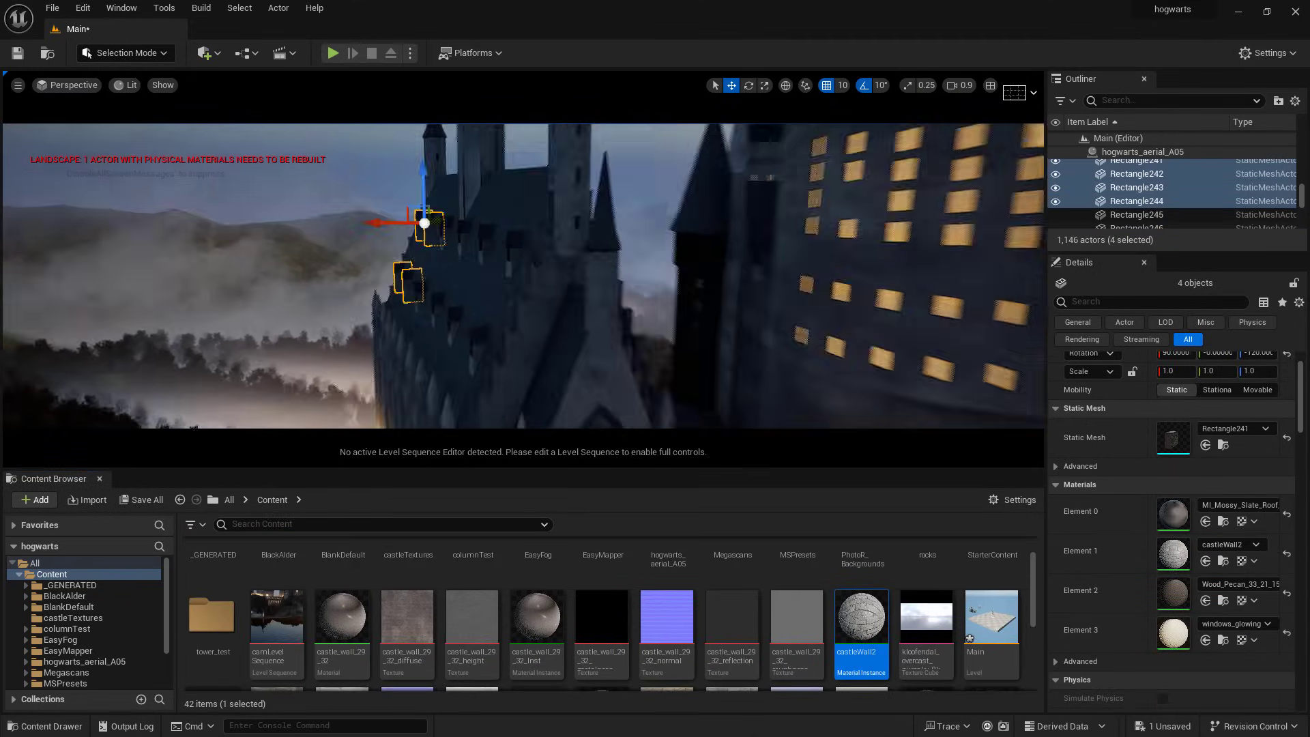
Fly around to the castle towers and apply the windows_glowing__less material to a tower's windows
key("s")
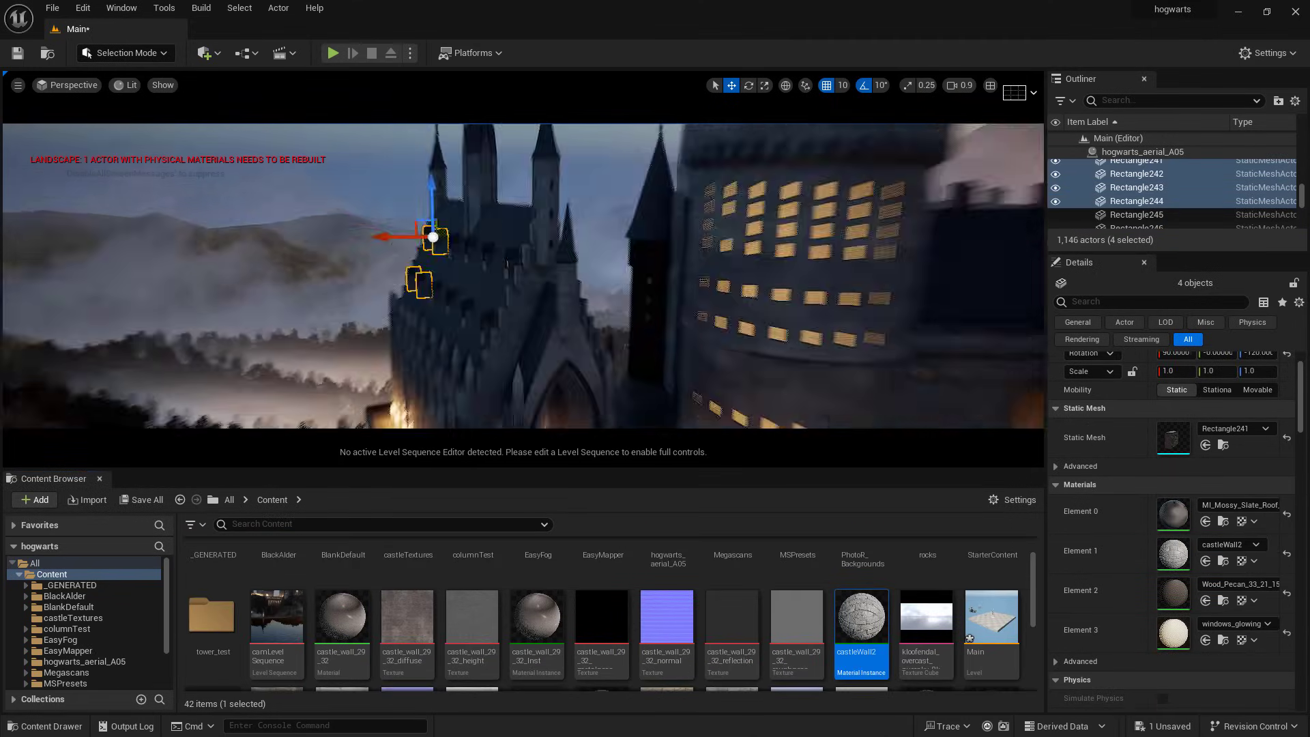
key("s")
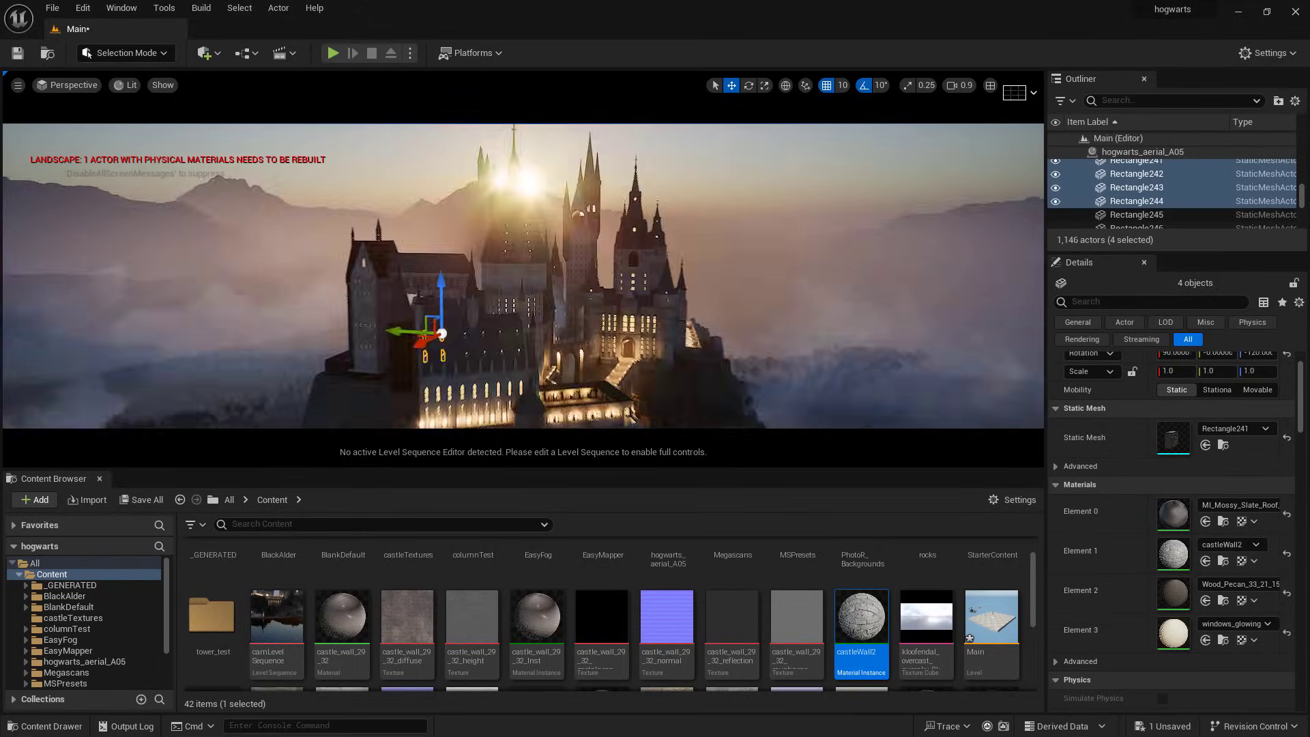
key("s")
key("w")
key("s")
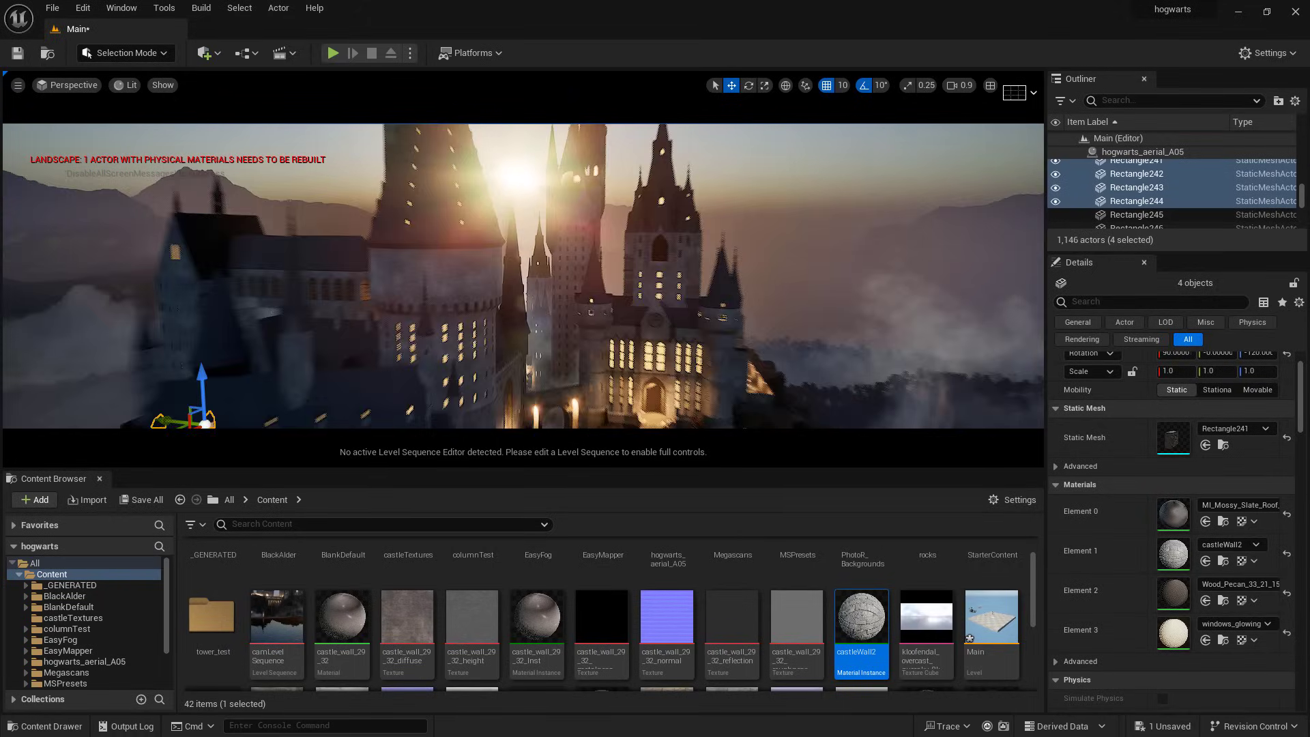
key("s")
key("w")
scroll(989, 628, "down", 5)
left_click_drag(277, 624, 532, 307)
Apply the windows_glowing__less1 material to more castle windows and castleWall2 to another castle wall
key("w")
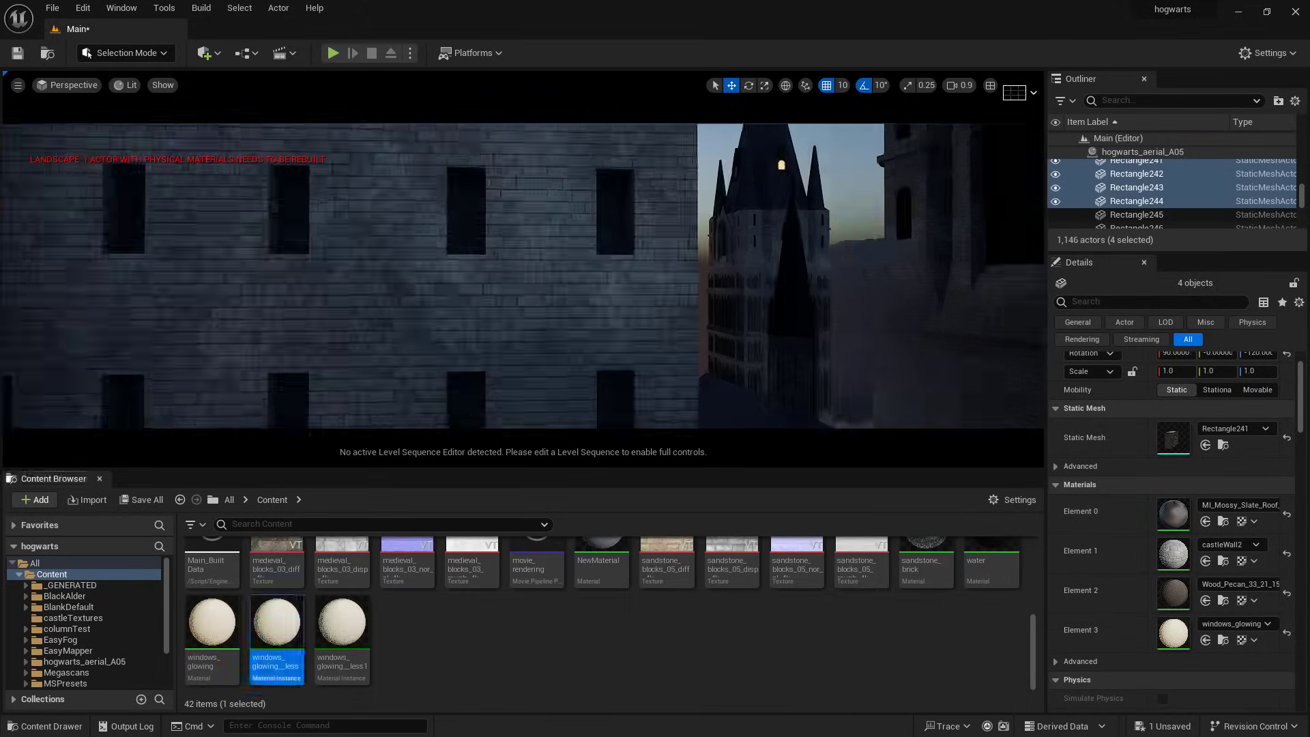
key("s")
right_click_drag(602, 387, 532, 387)
key("w")
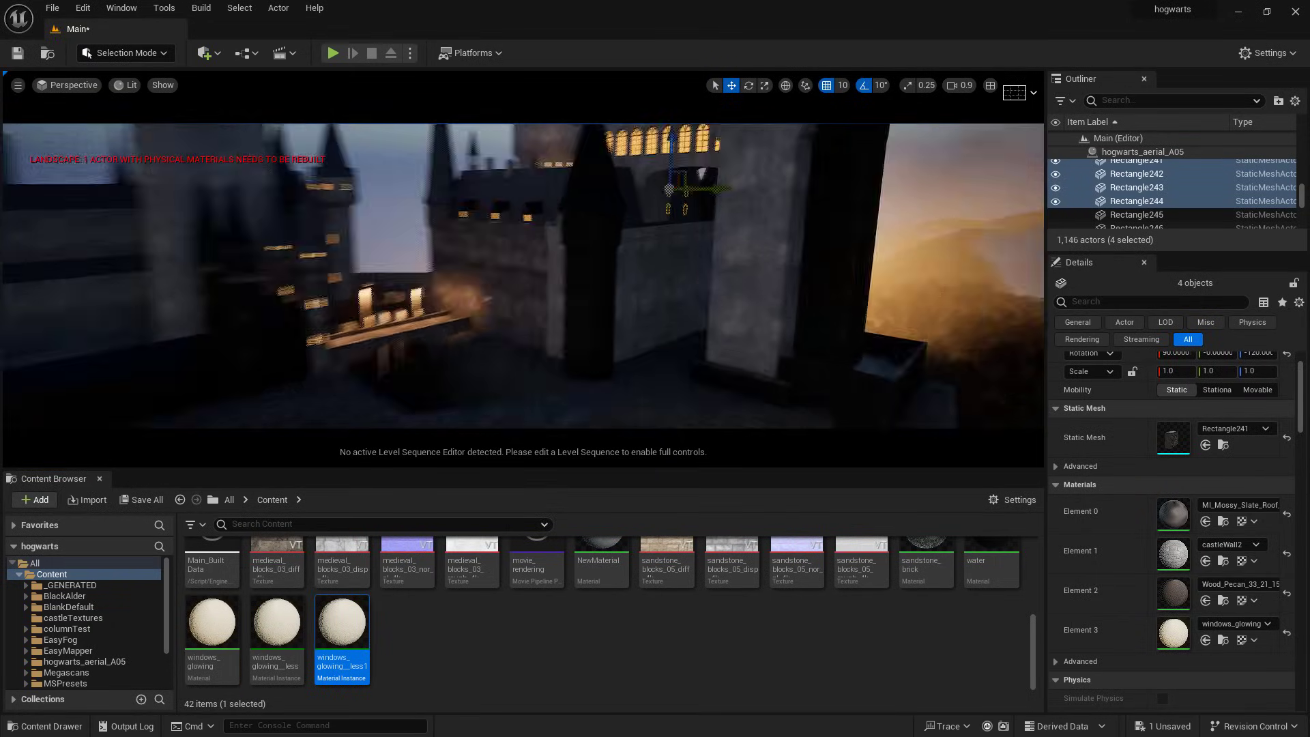
scroll(607, 614, "up", 5)
left_click_drag(861, 566, 637, 412)
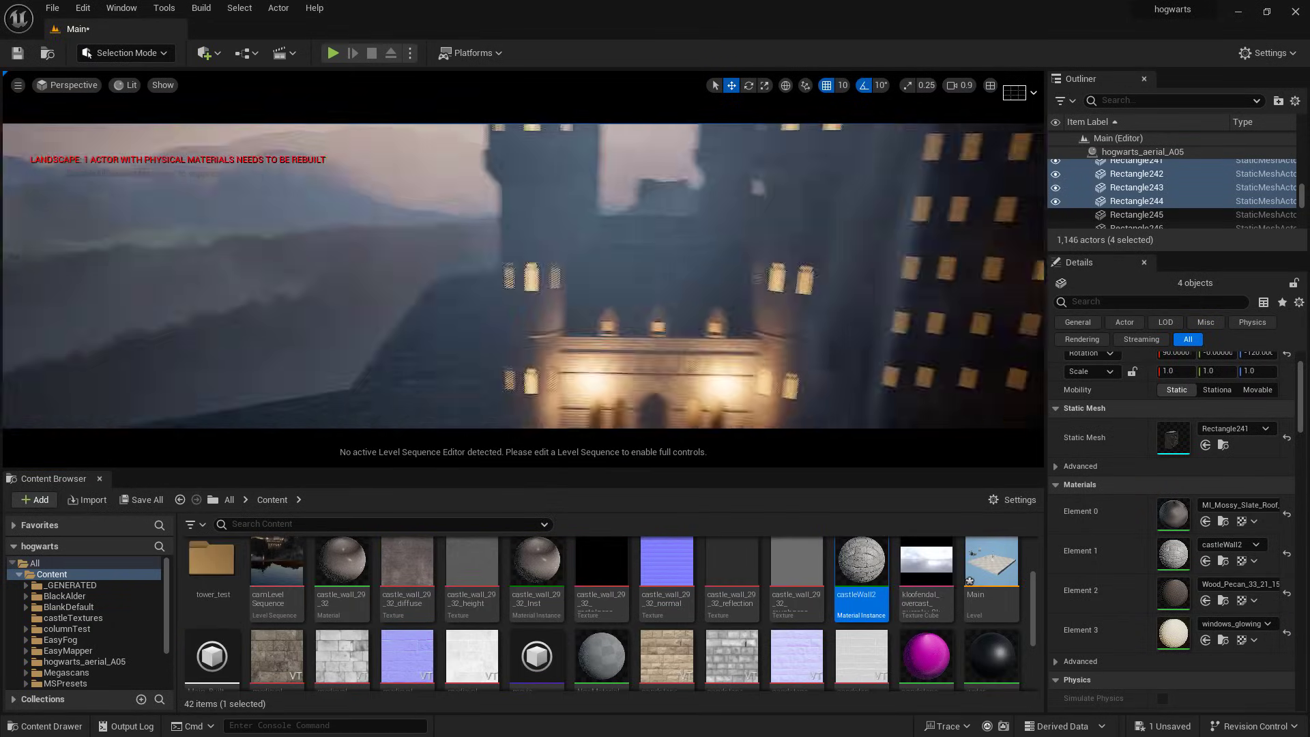
Search the content for "mossy", apply the MI_Mossy_Slate_Roof material instance to the castle roofs, and clear the search
left_click(382, 523)
type("mossy")
left_click(271, 568)
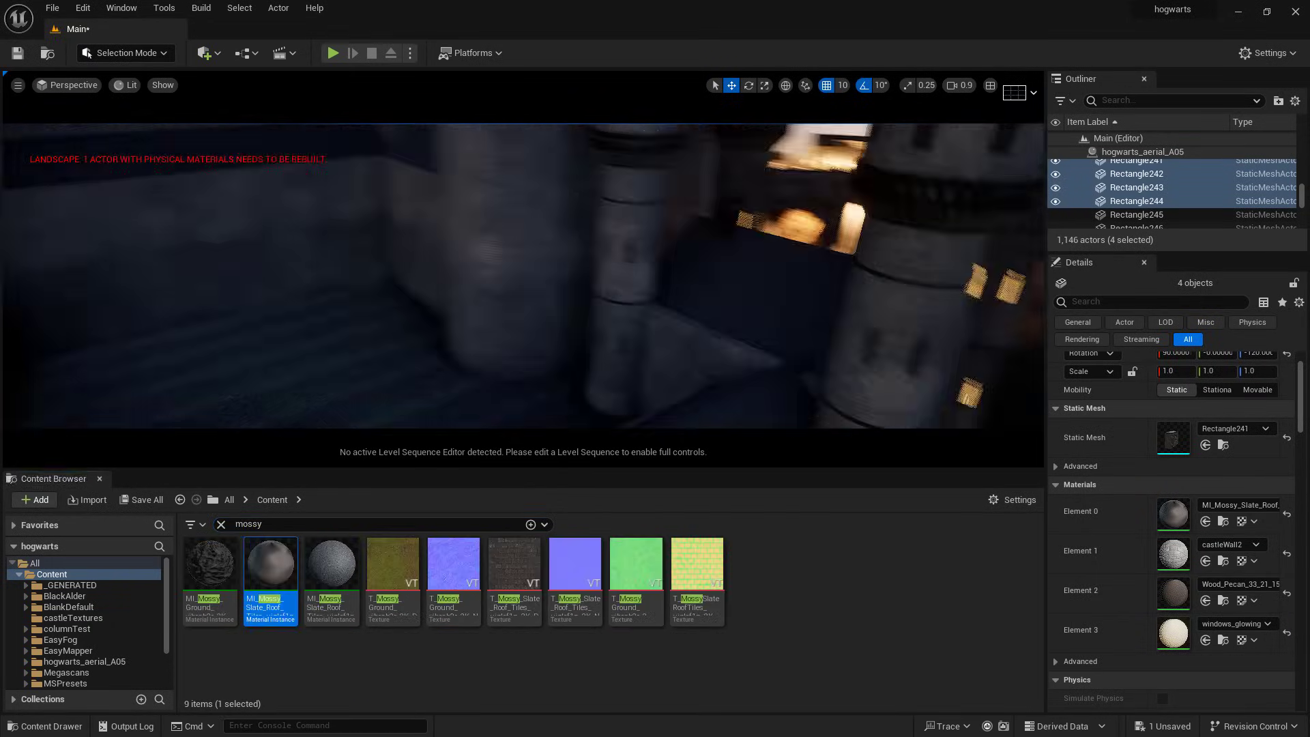
left_click(221, 524)
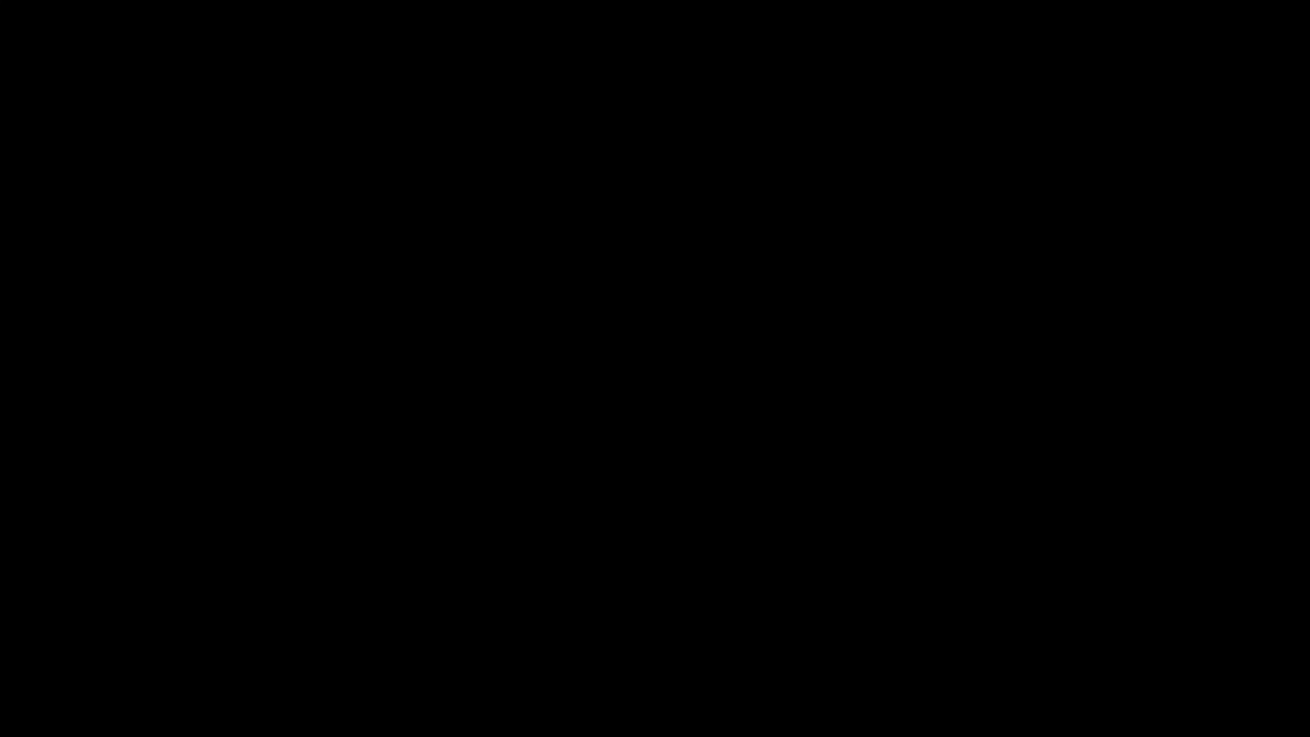